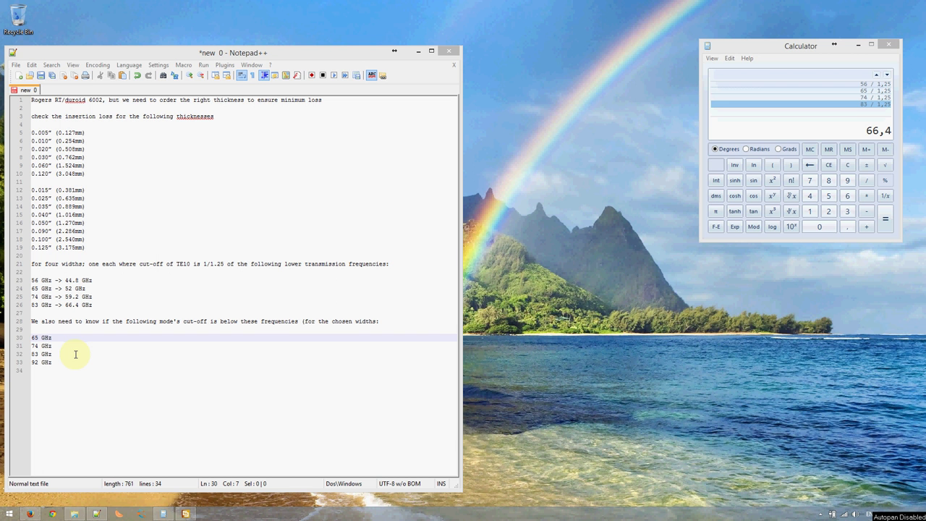
- View the SIW reference image in Firefox, then bring CST Studio Suite to the front
click(30, 514)
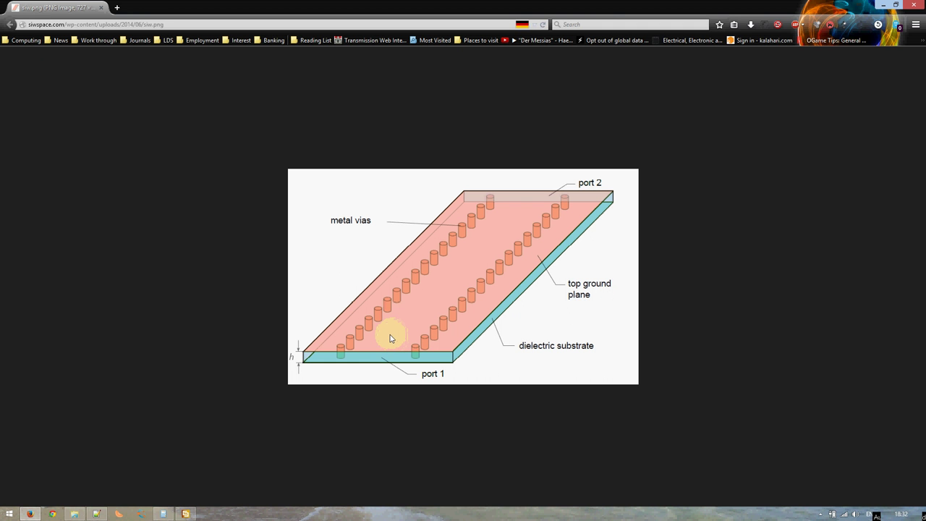
click(30, 513)
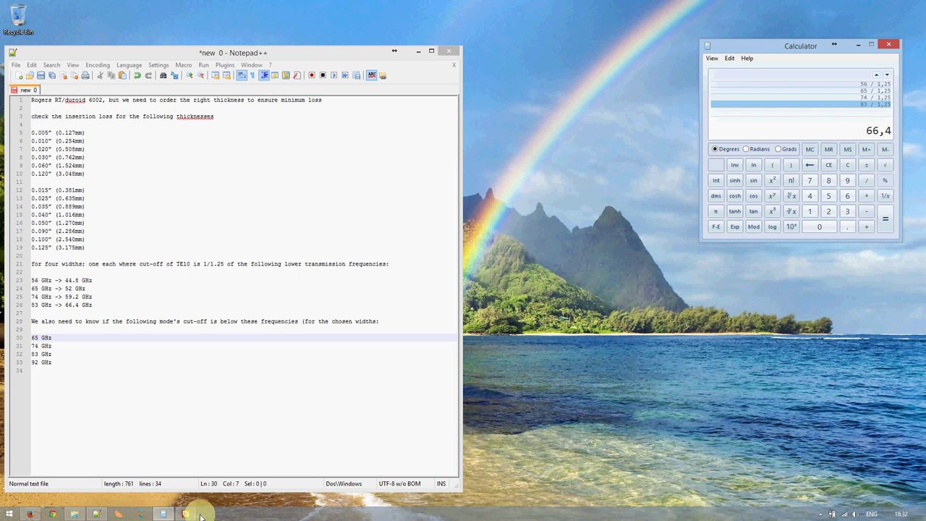
click(186, 514)
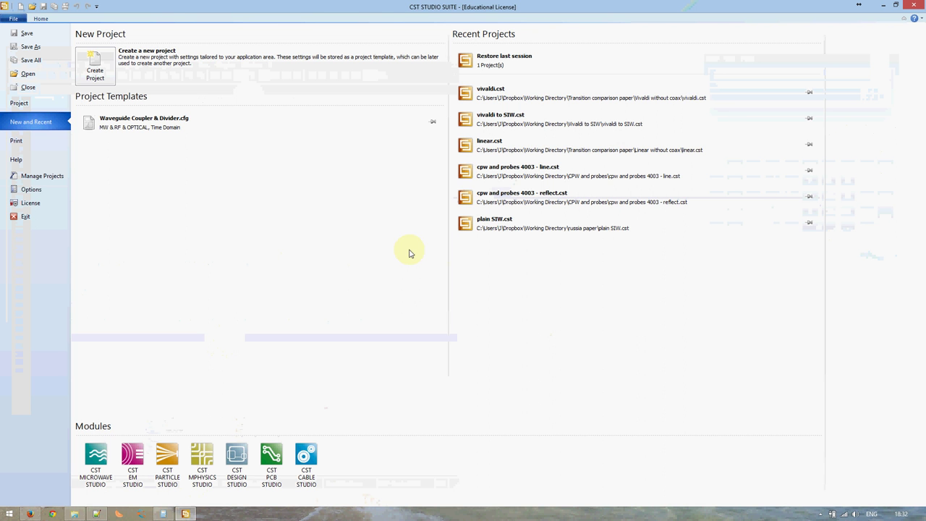
- From the File > New and Recent page, start a new template with Create Project
click(126, 123)
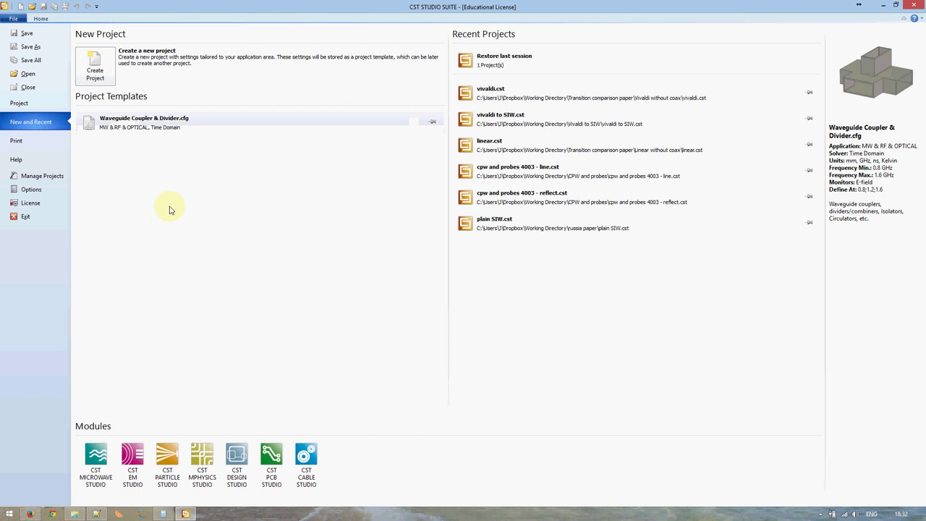
click(160, 120)
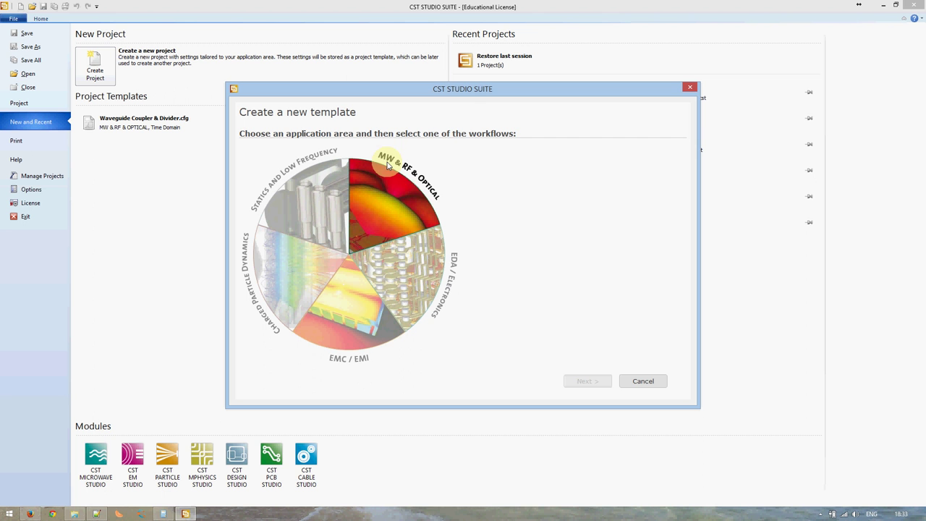
- Choose MW & RF & Optical > Circuit & Components > Waveguide Couplers & Dividers with the Time Domain solver
click(403, 208)
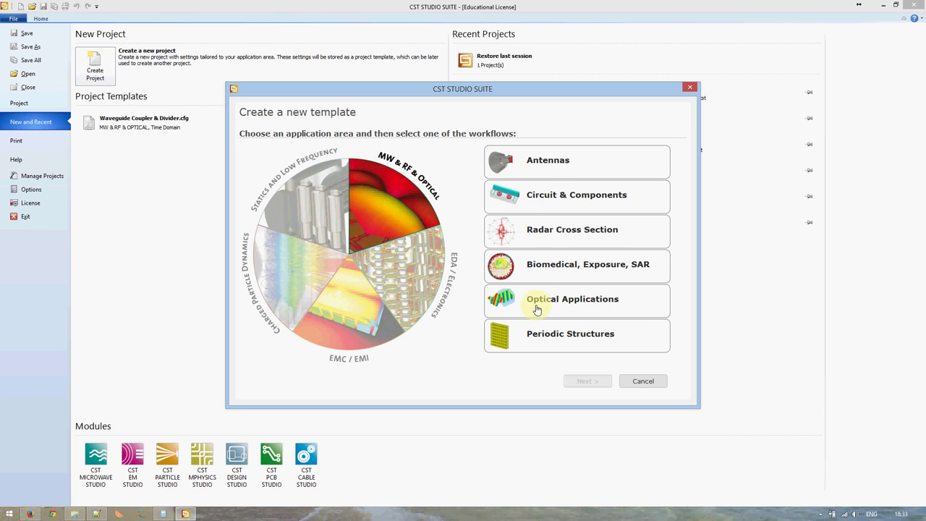
click(558, 194)
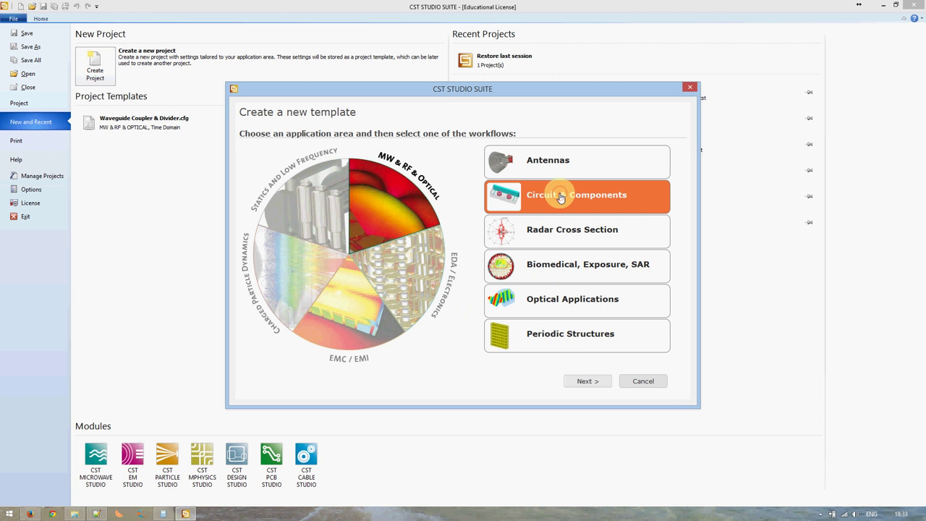
click(581, 386)
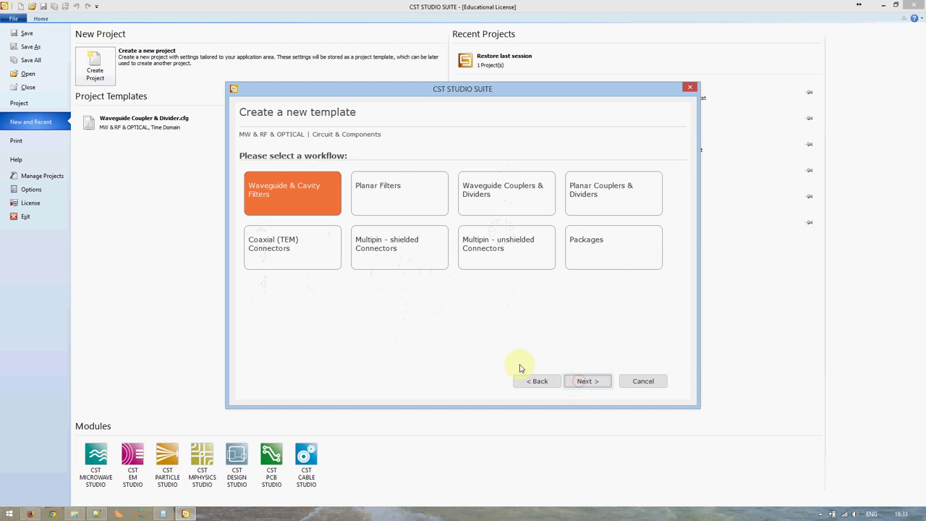
click(503, 187)
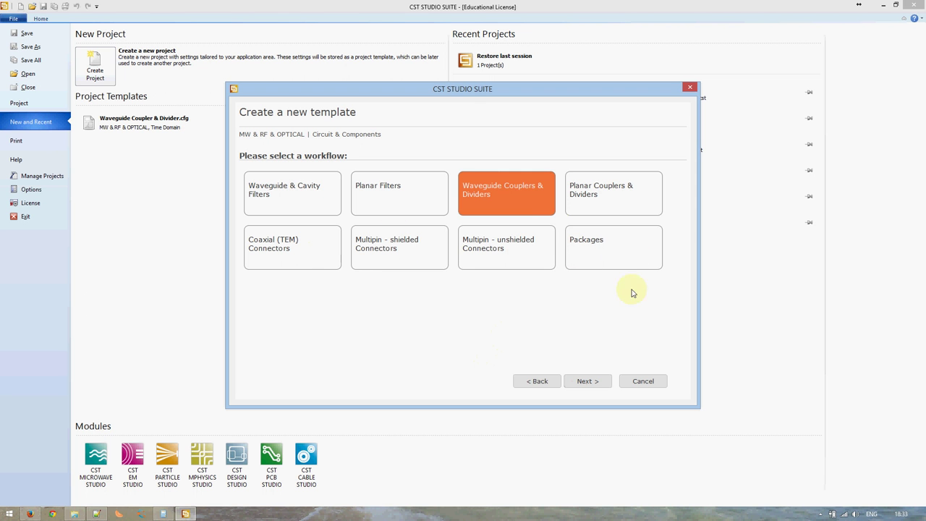
click(587, 380)
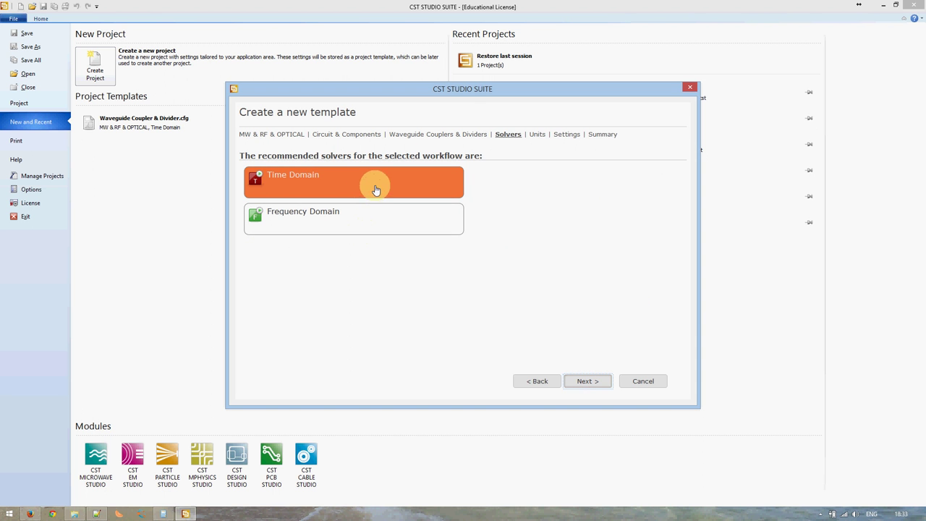
click(588, 382)
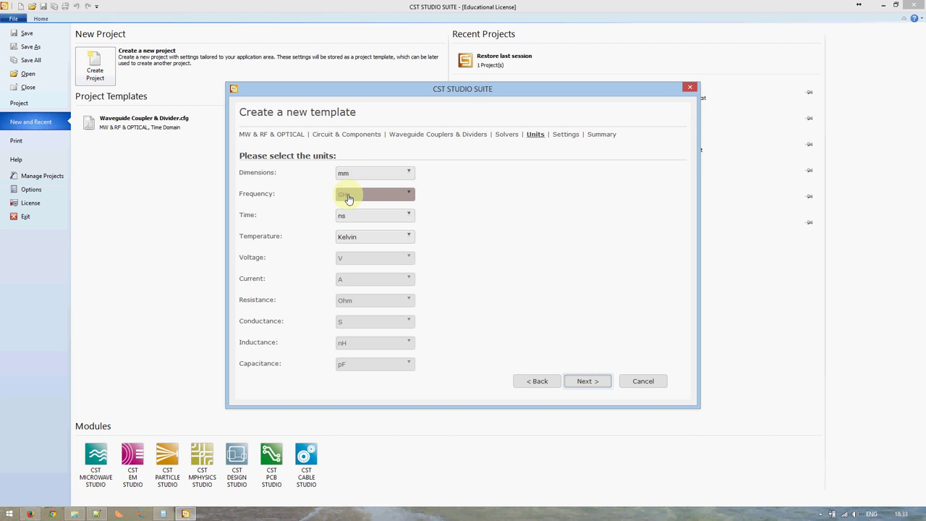
- Check the notes, keep mm length units with GHz, ns and Kelvin, and advance to Settings
click(96, 514)
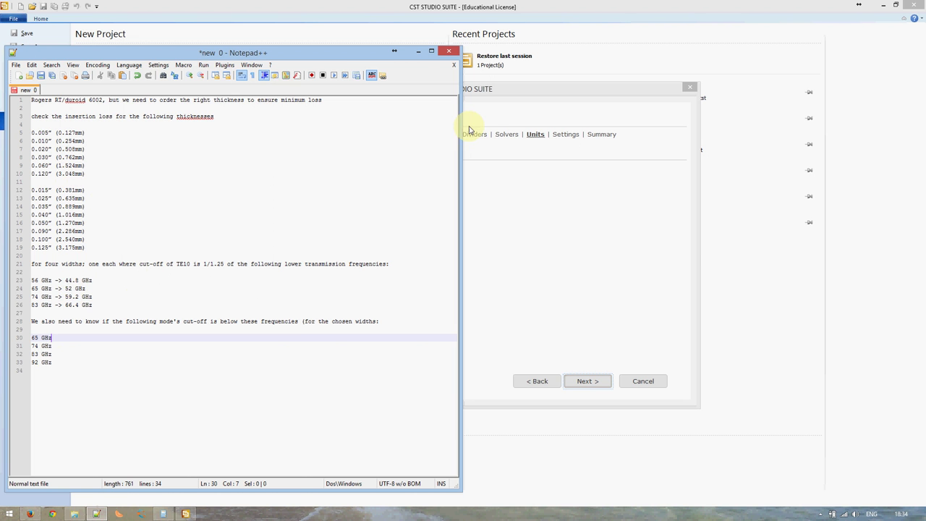
click(469, 131)
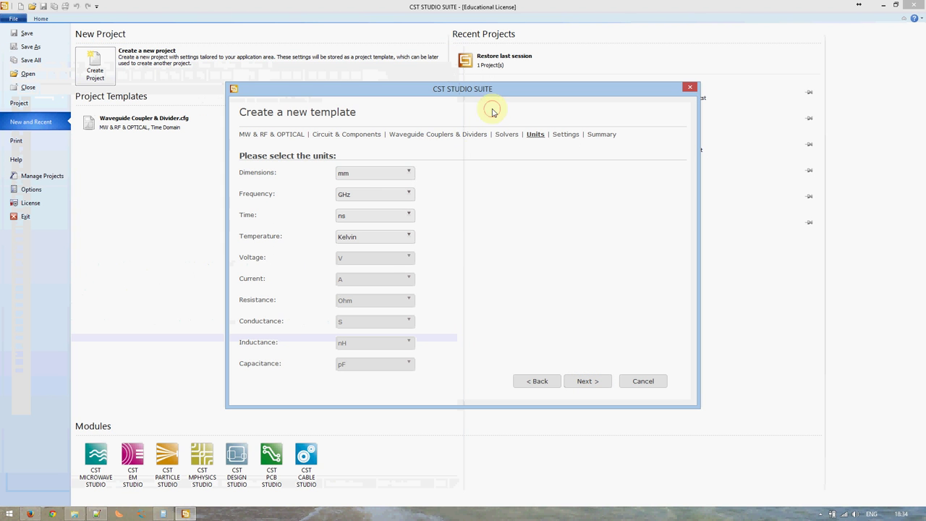
click(364, 177)
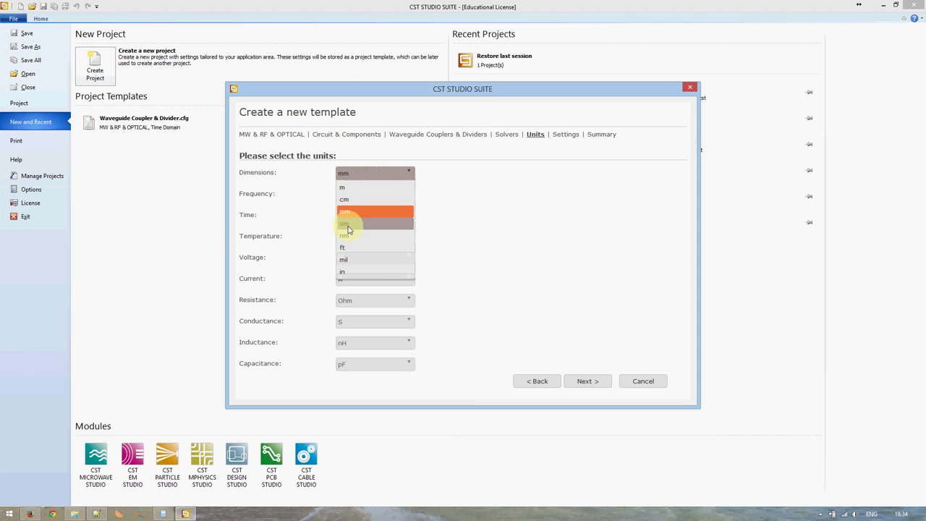
click(452, 197)
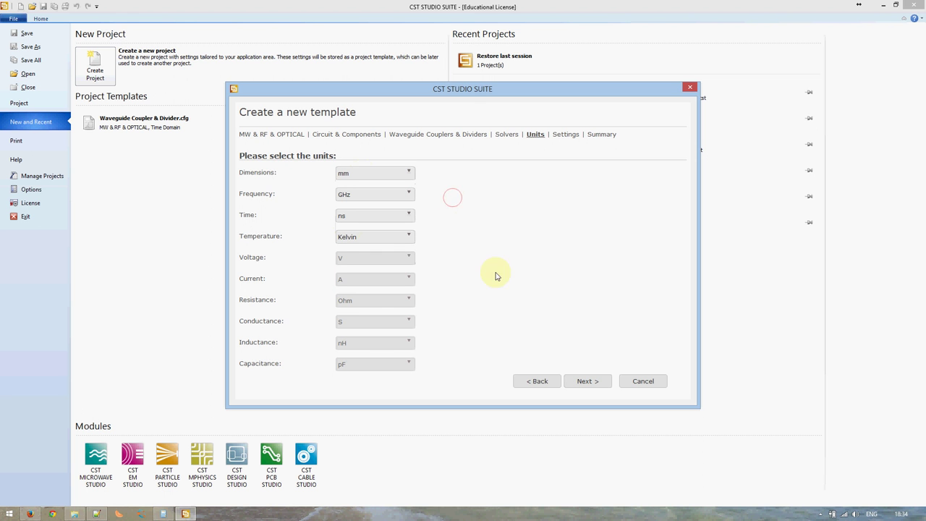
click(583, 385)
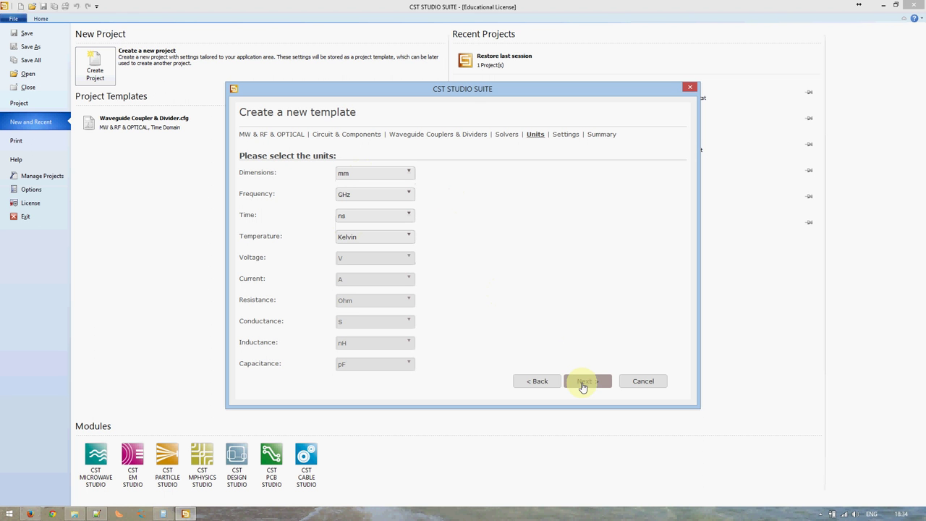
click(364, 174)
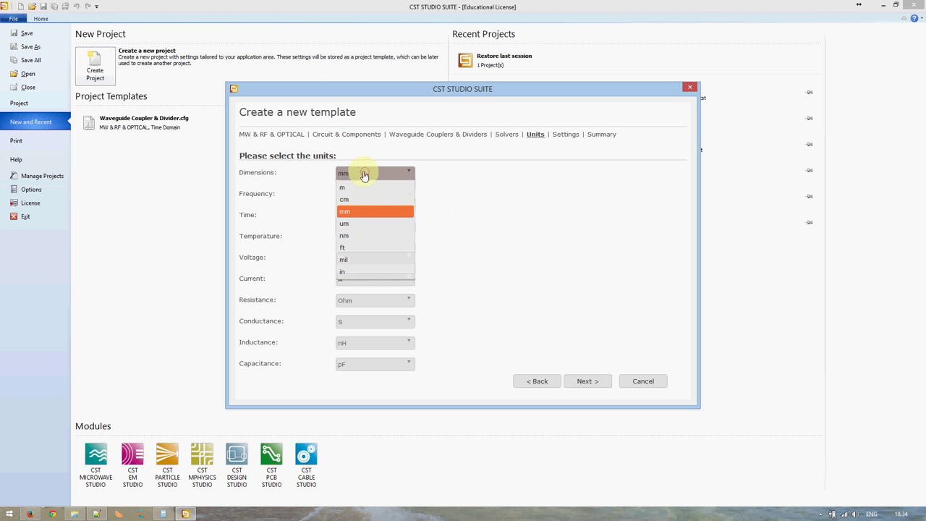
click(472, 185)
click(586, 383)
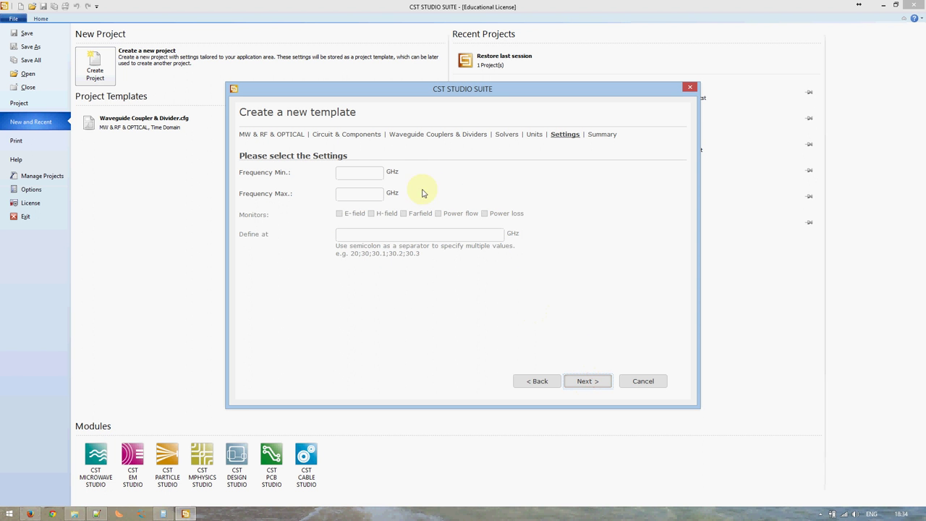
- Set Frequency Min. to 56 GHz and Frequency Max. to 83 GHz, checking the notes
click(365, 171)
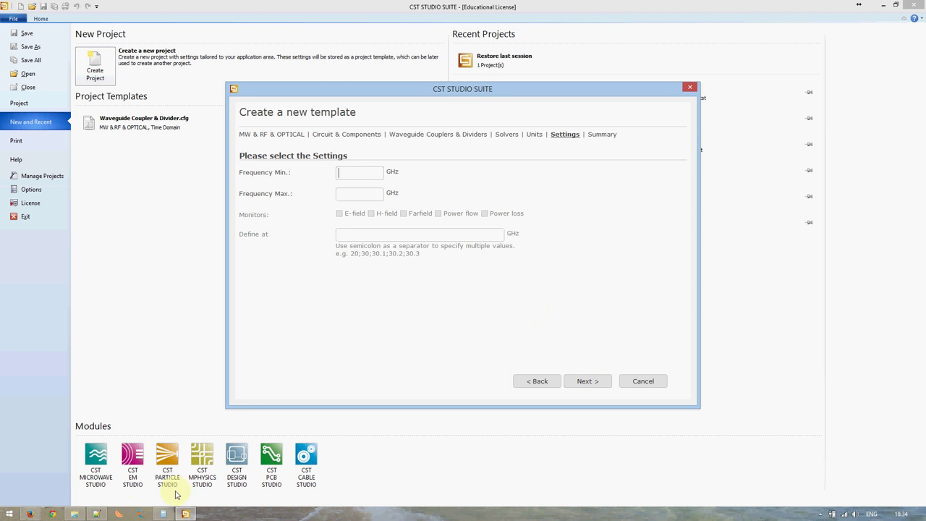
click(89, 515)
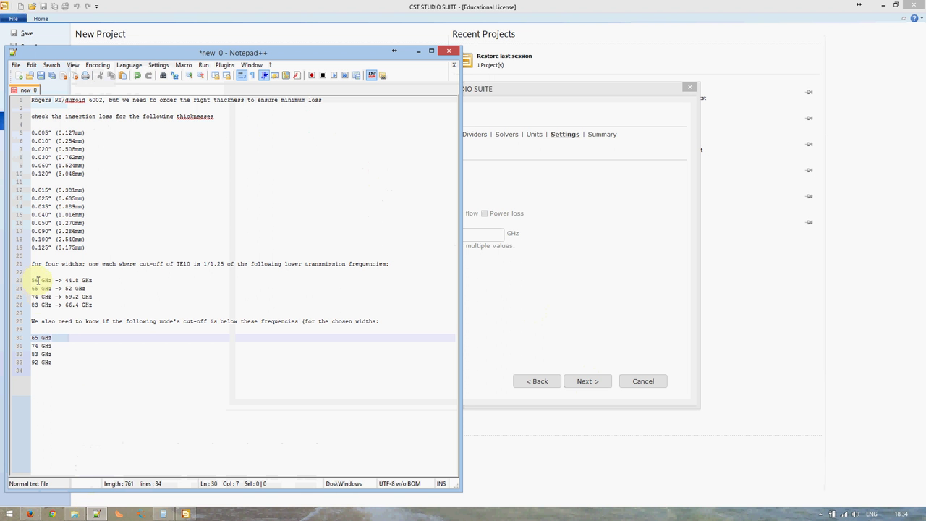
click(101, 512)
text(56)
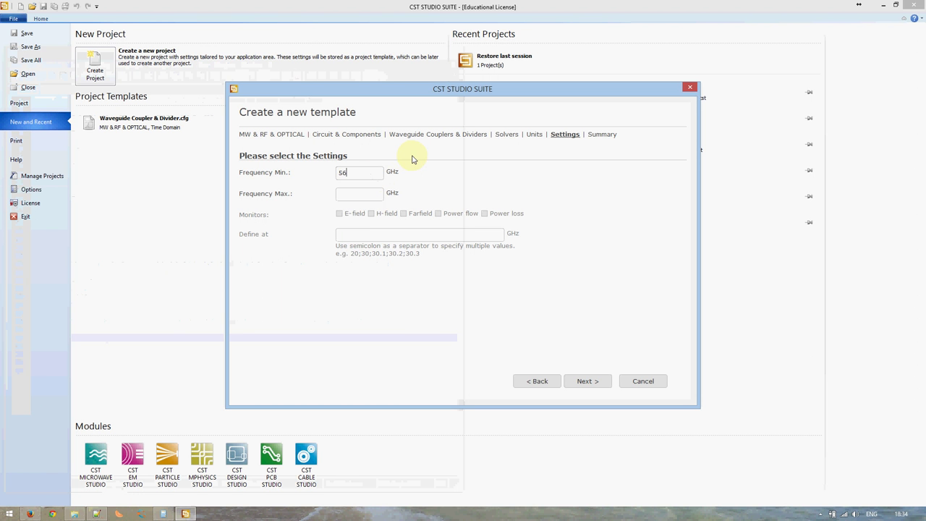
click(359, 194)
text(83)
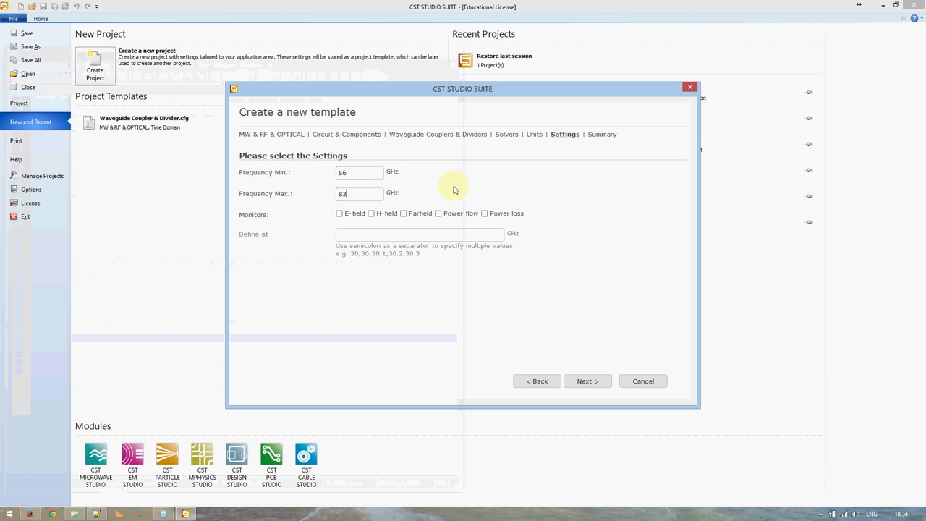
click(454, 178)
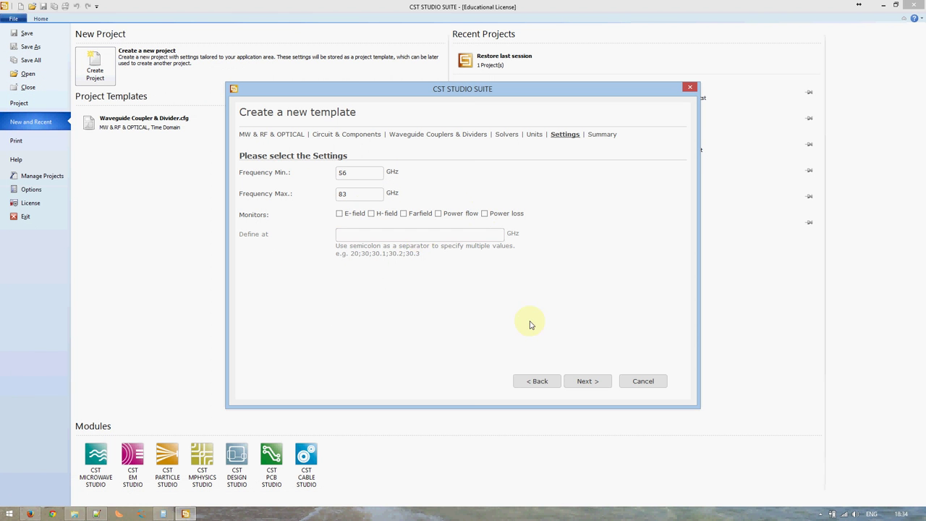
- Review the Summary for Waveguide Coupler & Divider_1 and finish the wizard
click(578, 383)
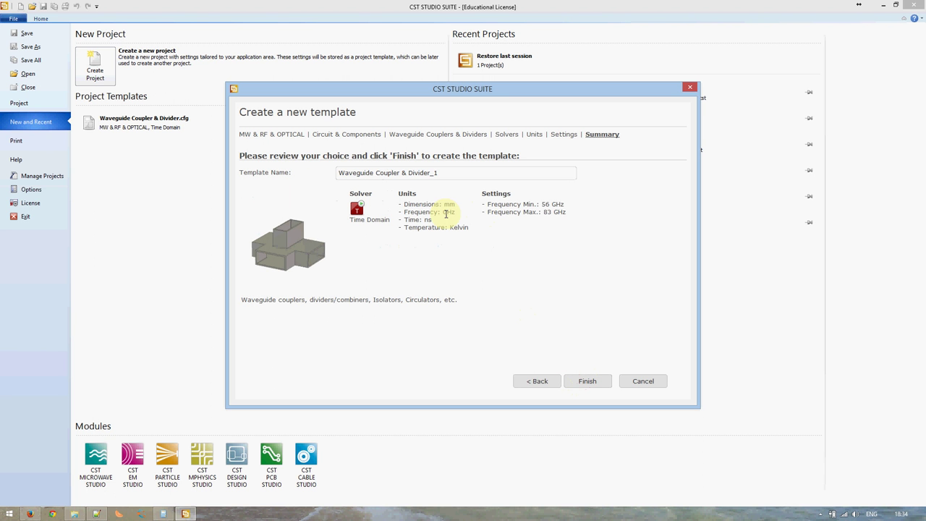
drag(437, 173, 429, 173)
click(588, 383)
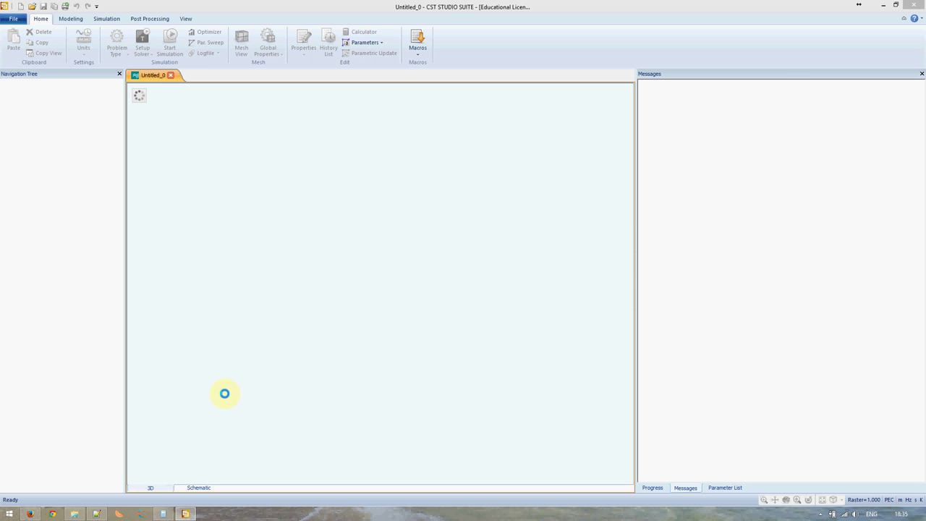
mouse_move(185, 514)
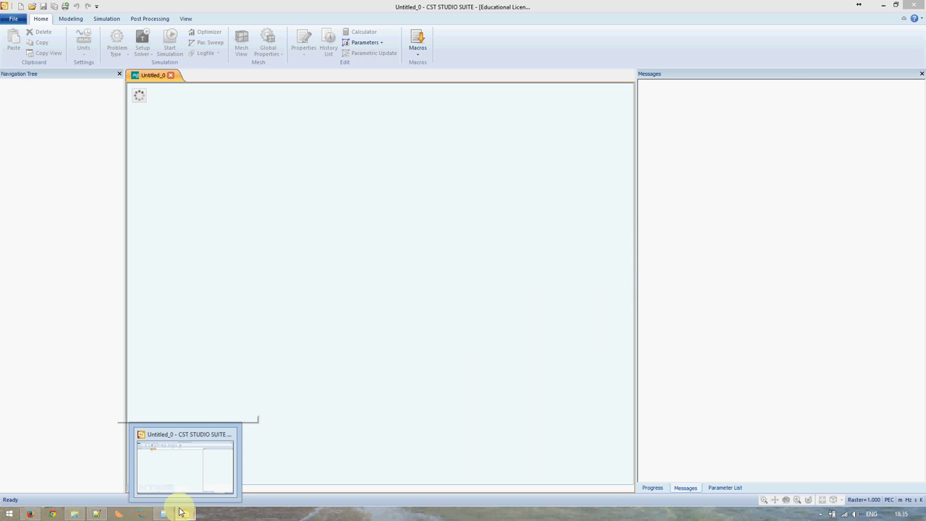
- Let Untitled_0 load, then use a context-menu option in the lower-right of the workspace
click(821, 514)
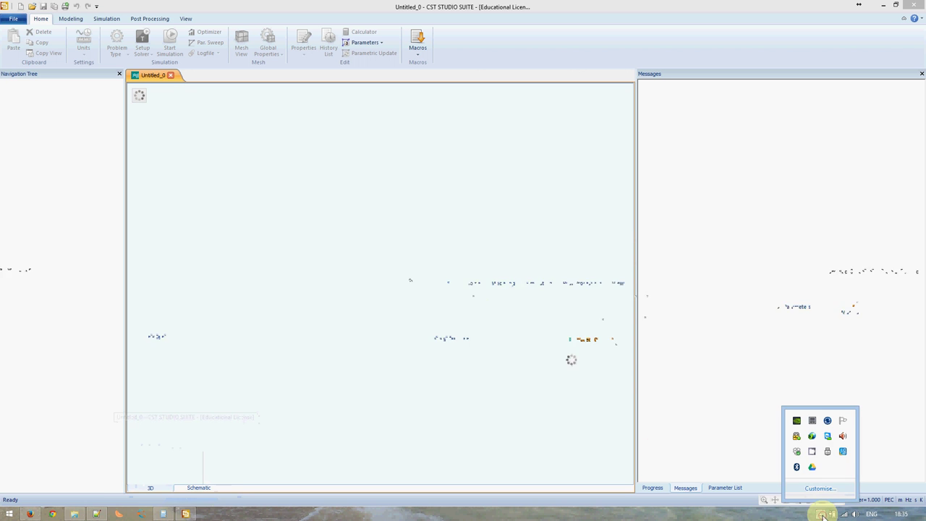
right_click(812, 452)
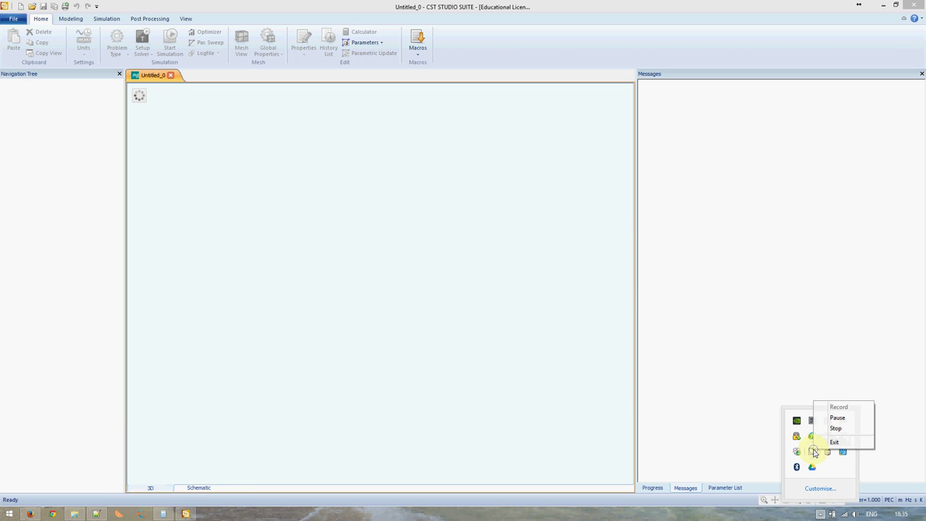
click(667, 397)
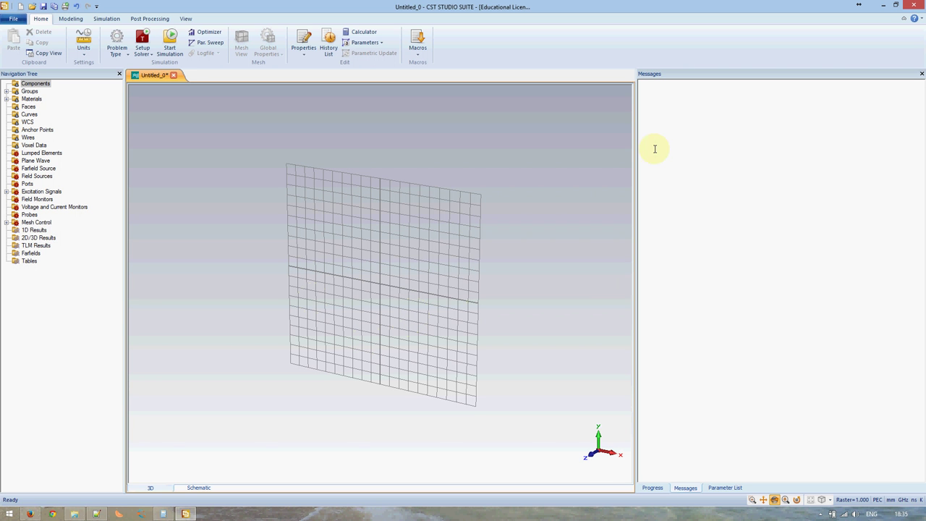
click(652, 487)
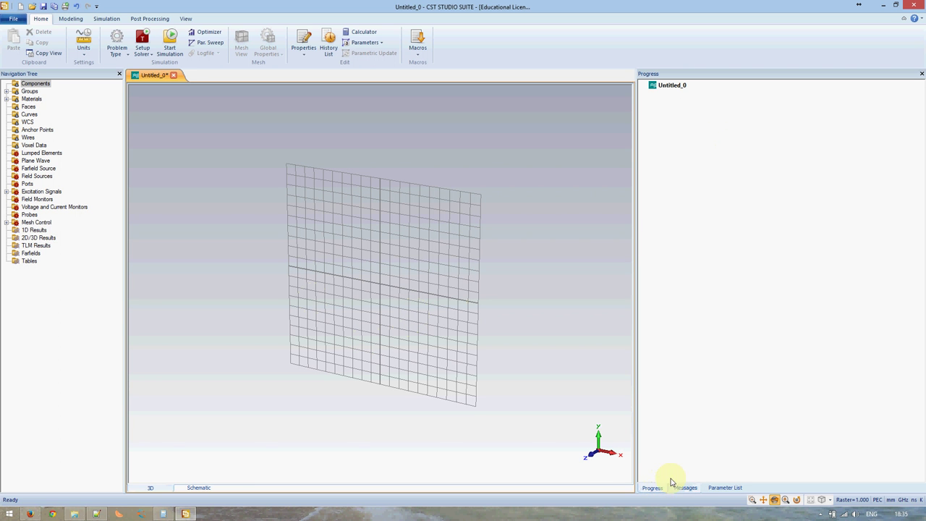
click(725, 488)
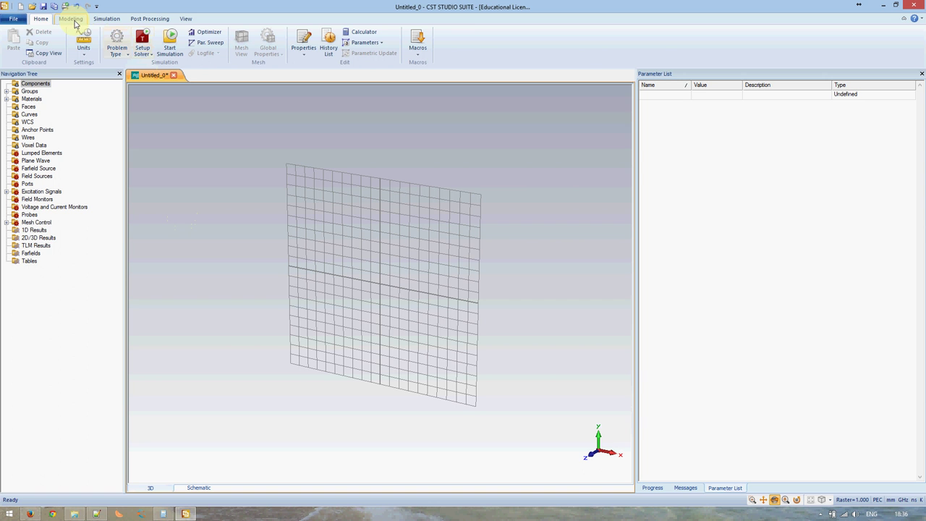
click(74, 21)
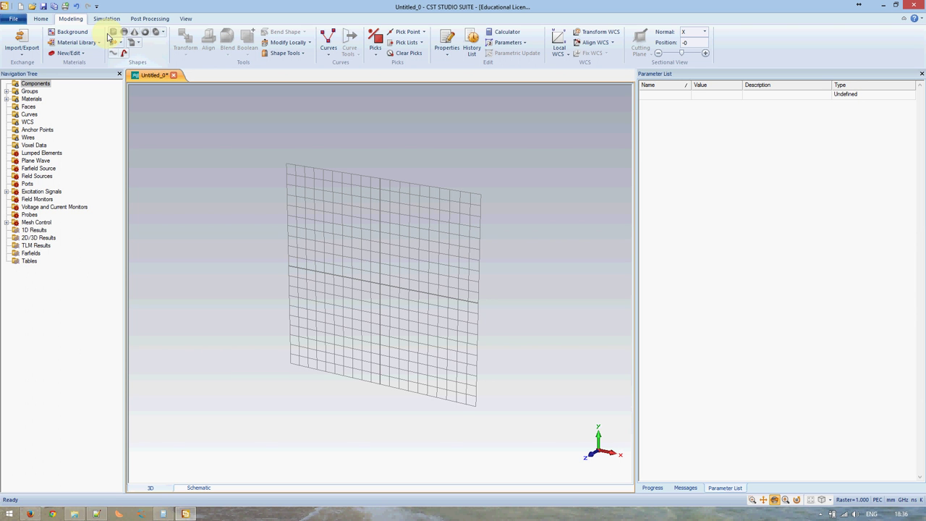
- Start the Brick tool from the Modeling tab's Shapes group
click(113, 33)
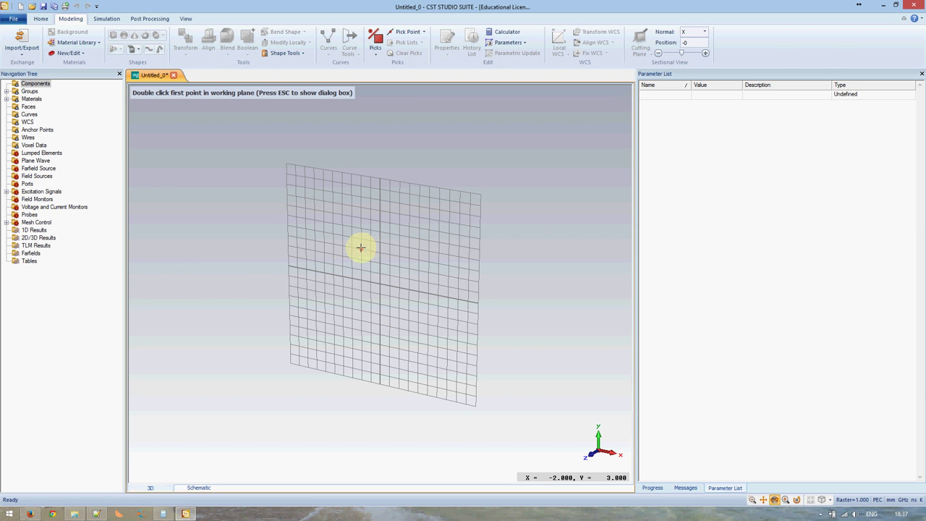
- Open the Brick dialog for numeric entry and name the brick rf_substrate
key(Escape)
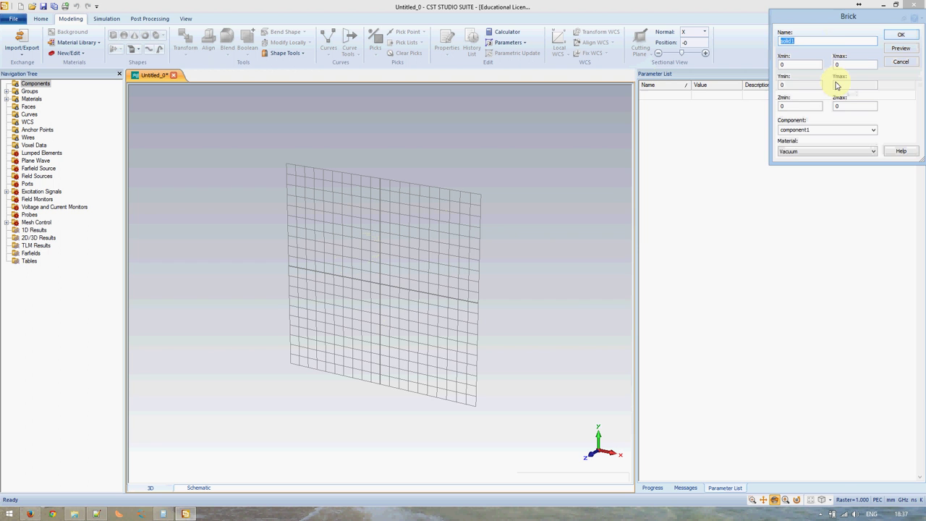
drag(836, 16, 586, 178)
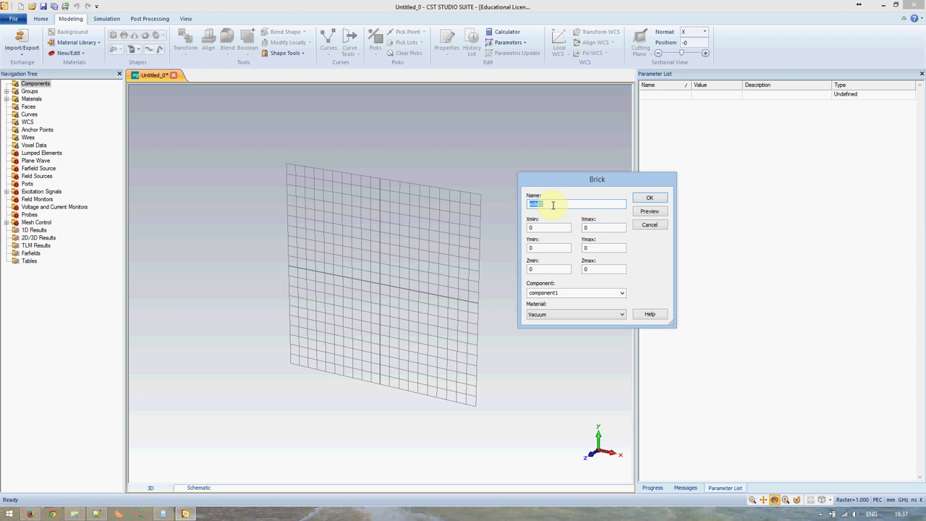
text(rf_subst)
text(rate)
- Set X bounds to ±substrate_width/2 and Ymin to -substrate_length/2
click(546, 231)
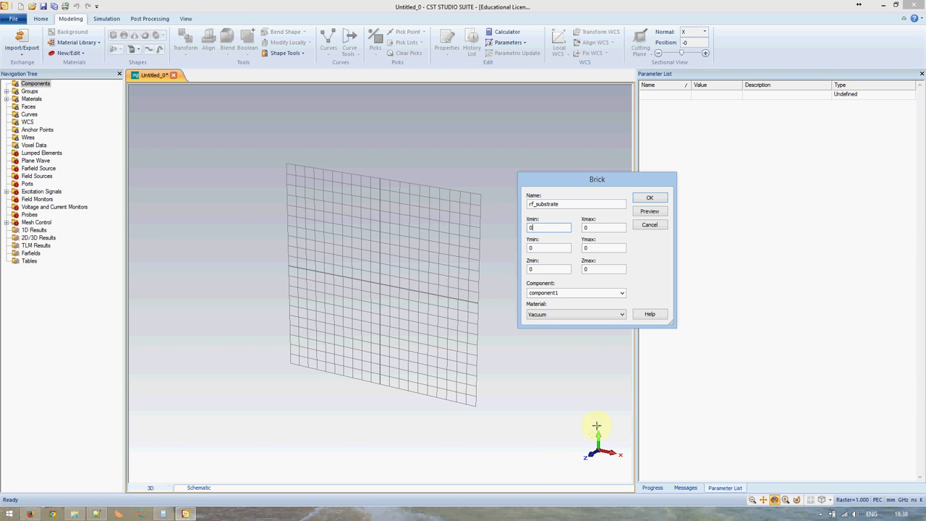
double_click(544, 228)
text(-substrate_wid)
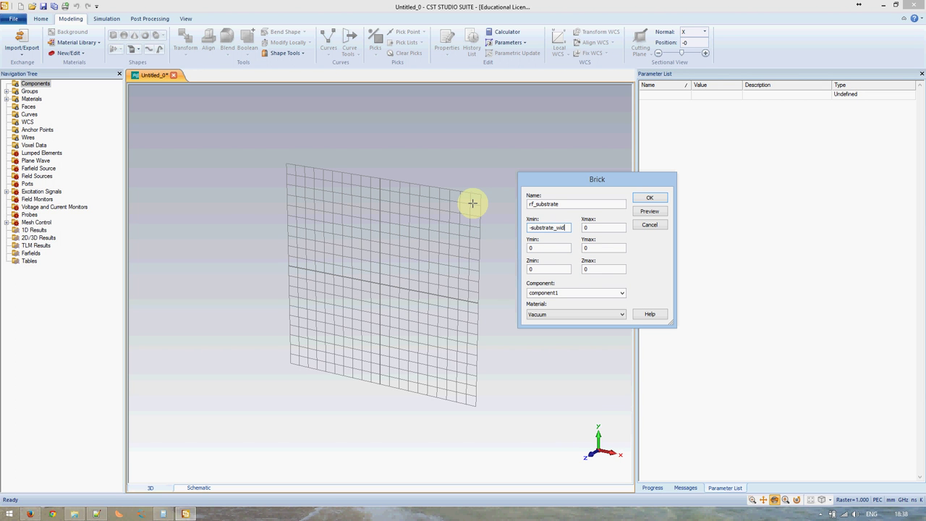
text(ht)
text(/2)
text(/2)
key(Tab)
text(substrate_leng)
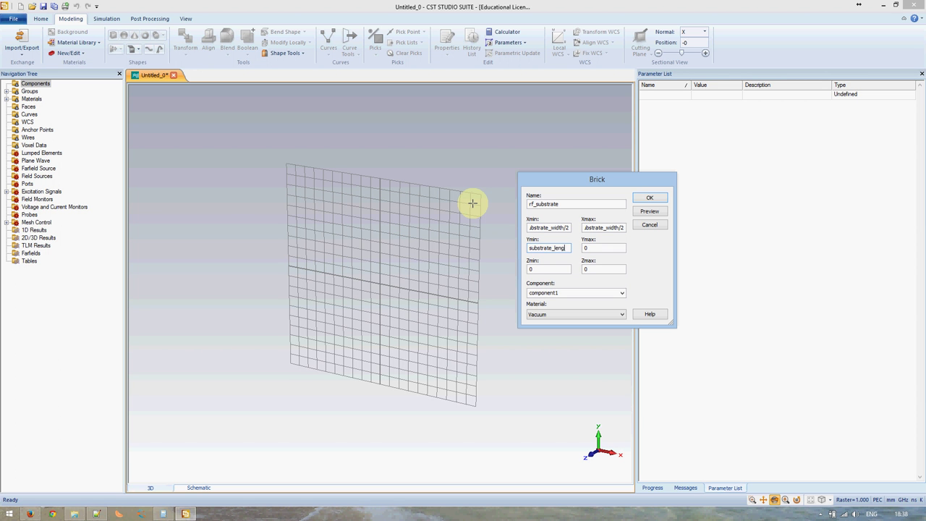
text(th/2)
key(Home)
text(-)
- Set Ymax to substrate_length/2 and enter Z bounds of ±height/2
key(Tab)
text(ngth)
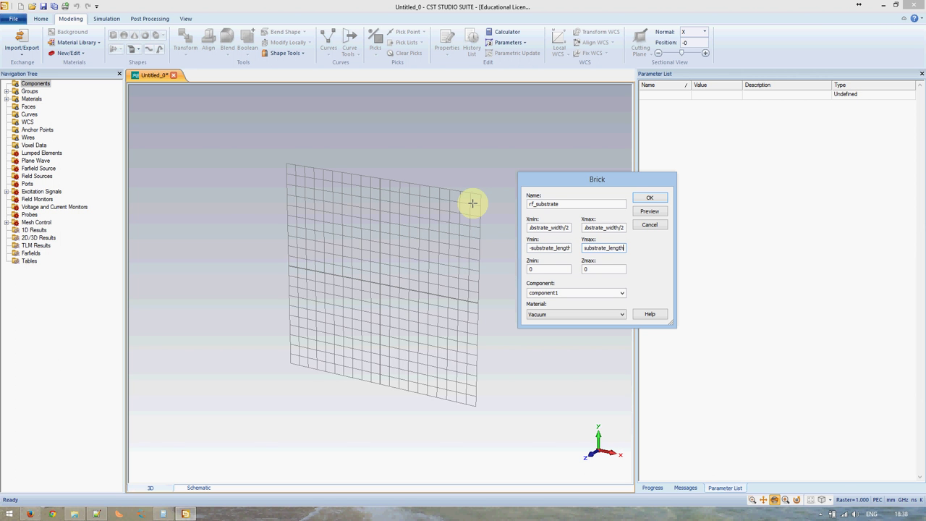
text(/2)
key(Tab)
text(substrate_h)
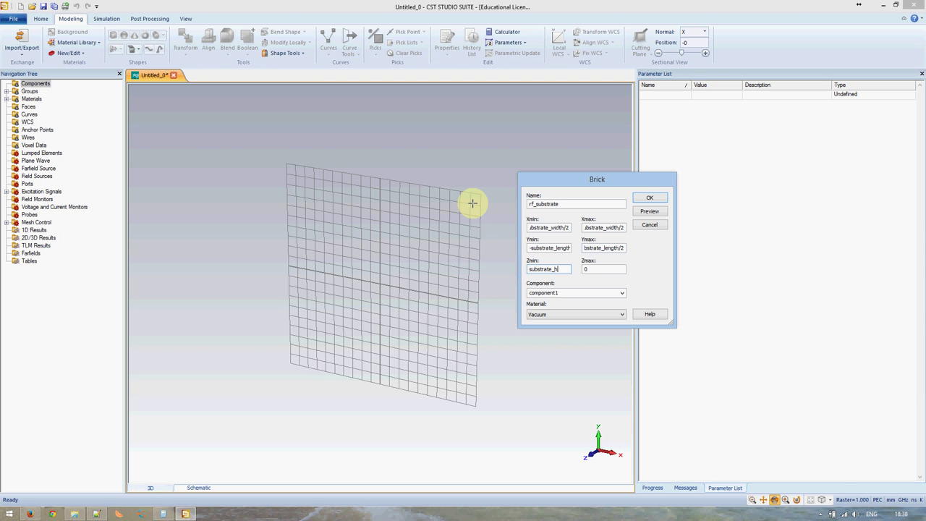
text(eight/2)
key(Home)
text(-)
key(End)
text(t/2)
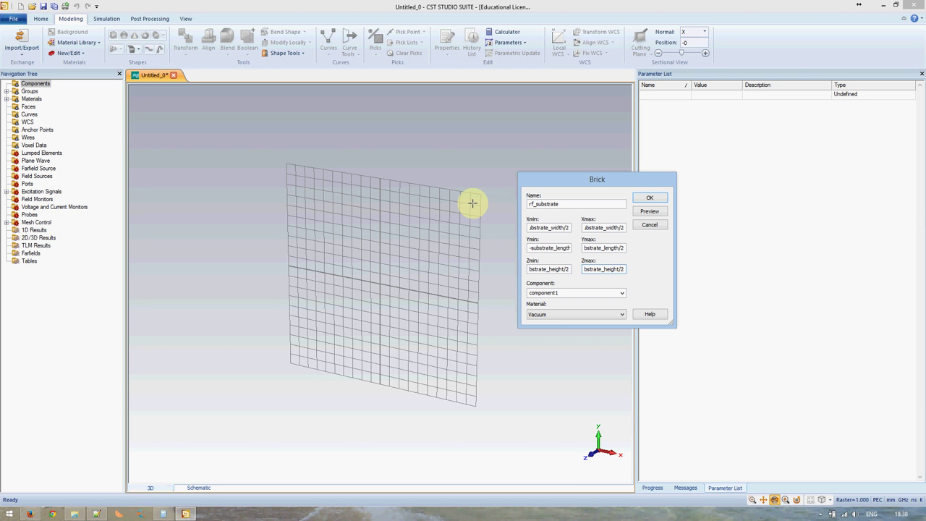
- Change both Z bounds to ±substrate_thickness/2 and set the component to board
double_click(539, 228)
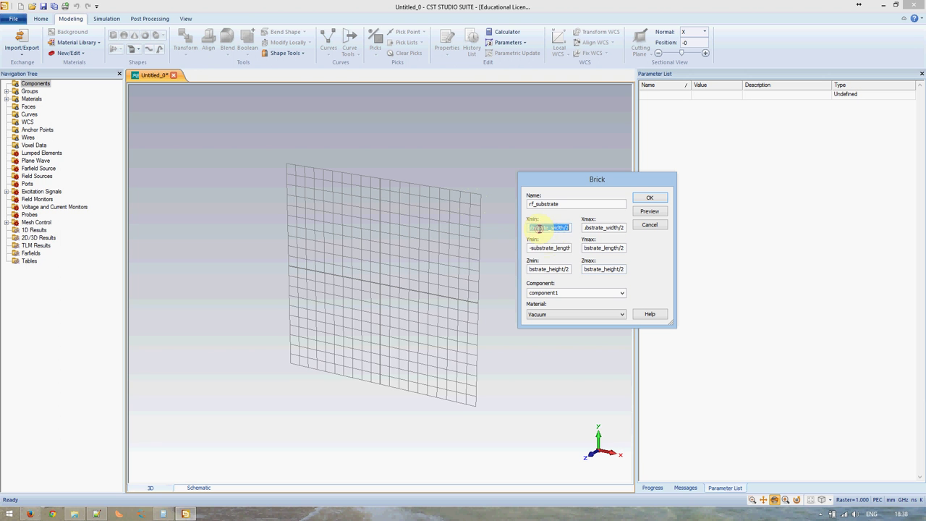
drag(560, 227, 530, 228)
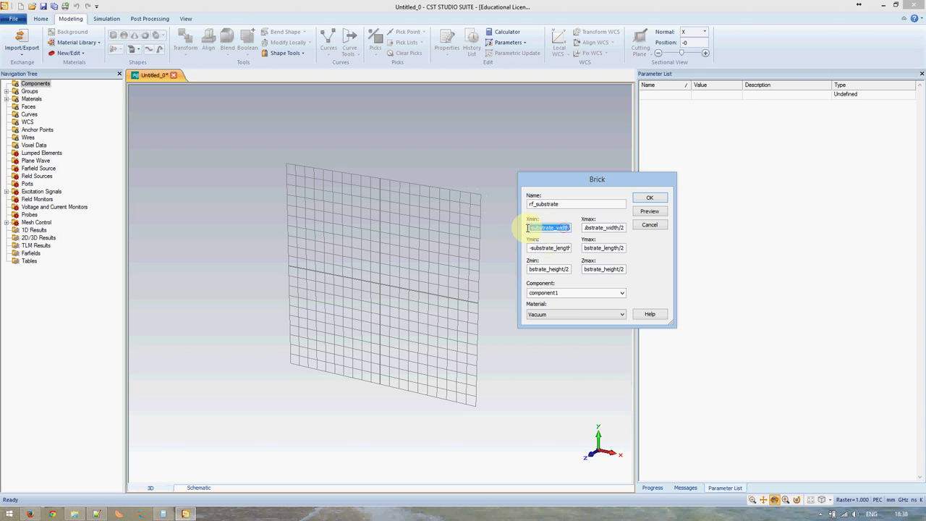
click(544, 269)
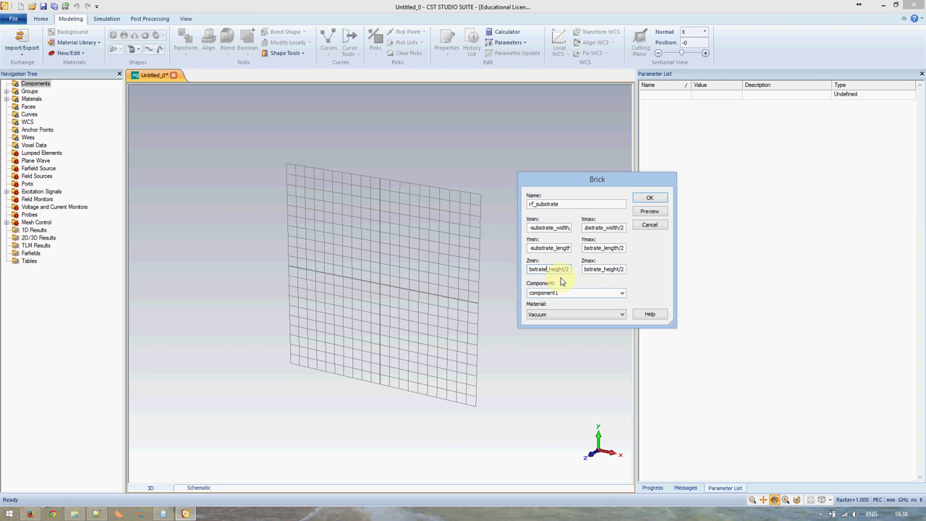
drag(548, 269, 565, 269)
text(thickness)
drag(602, 269, 618, 267)
key(BackSpace)
text(thick)
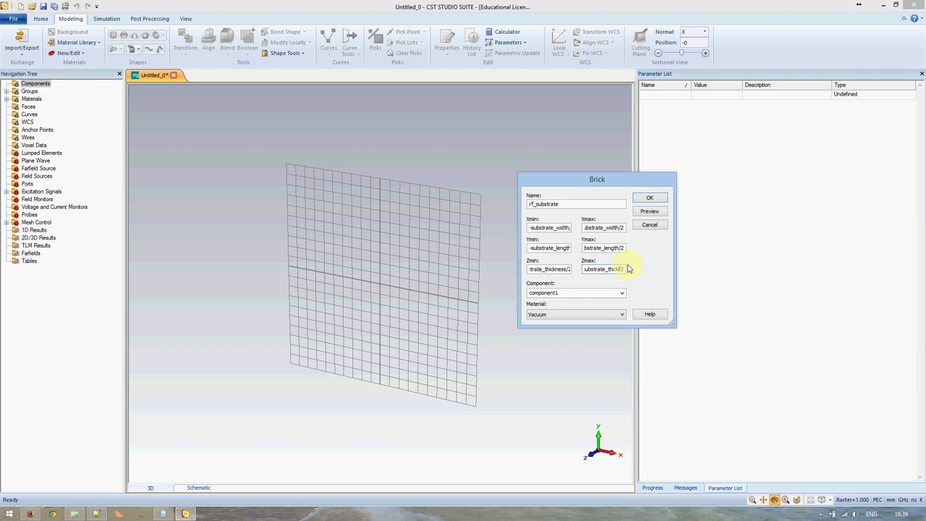
text(ness)
click(564, 293)
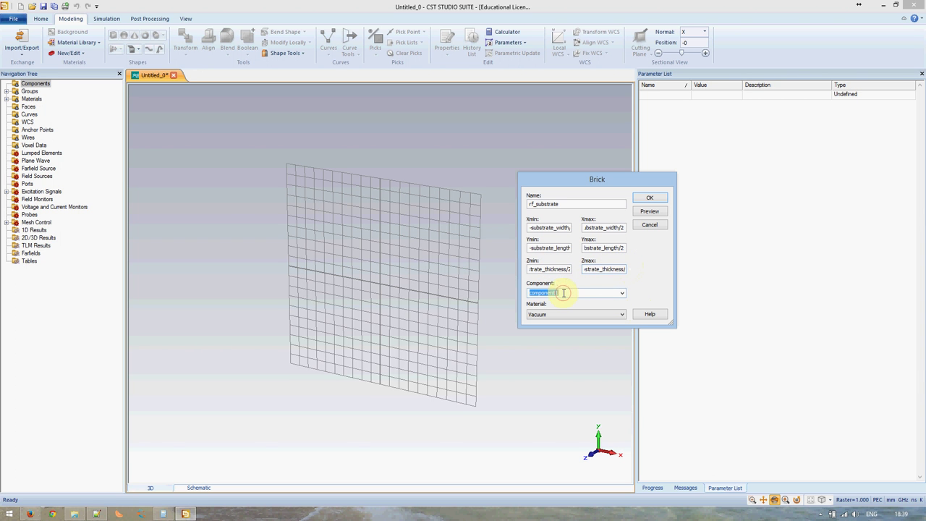
text(board)
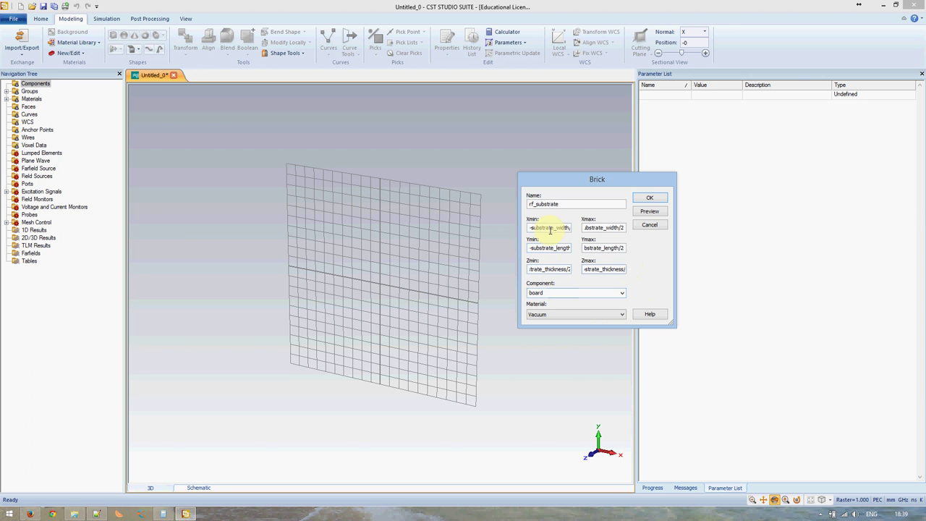
- Define the new parameters substrate_width = 50, substrate_length = 70 and substrate_thickness = 1
click(657, 214)
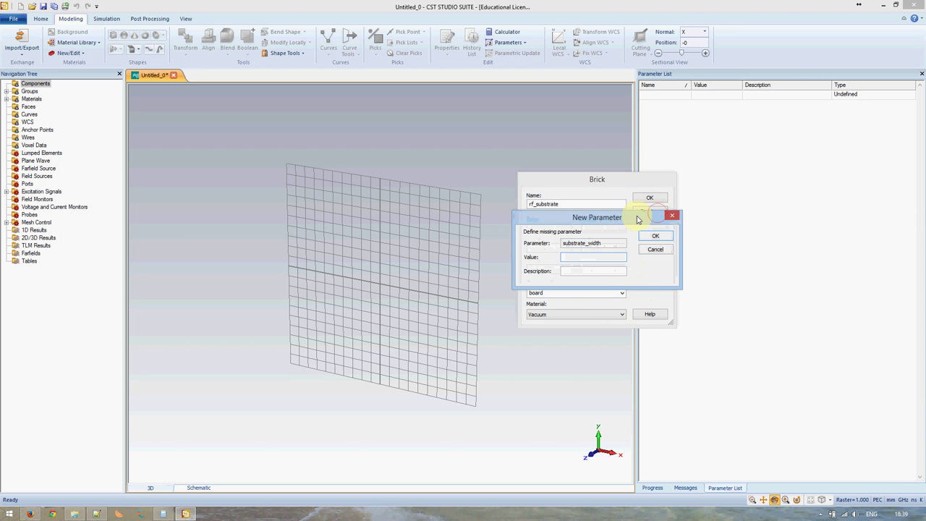
click(580, 256)
text(50)
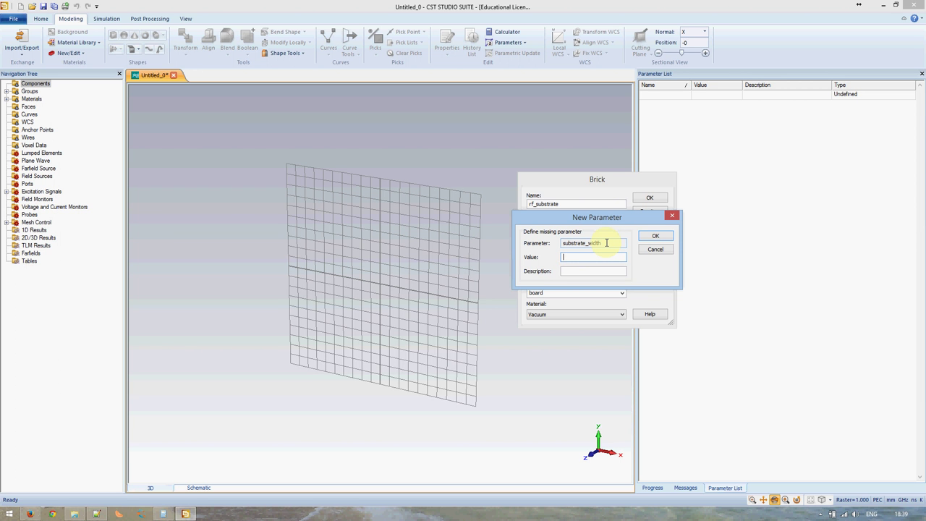
click(654, 237)
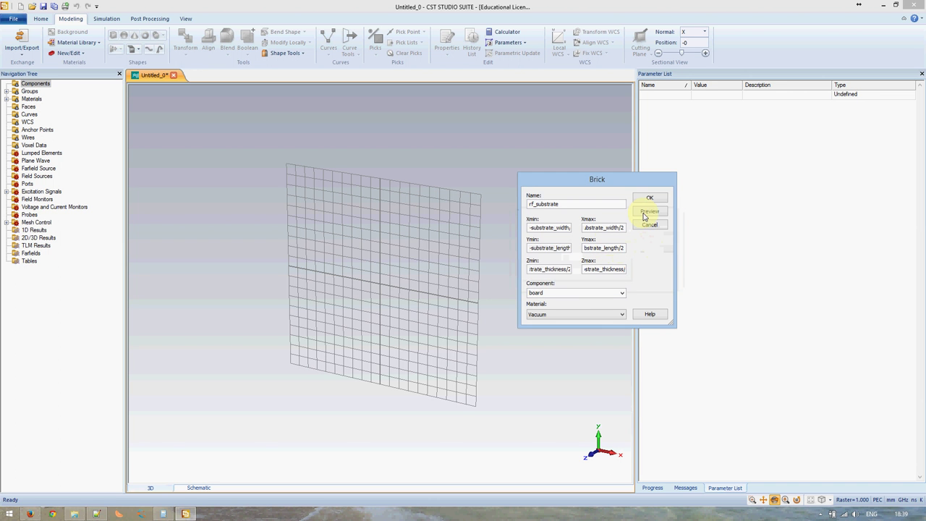
click(649, 198)
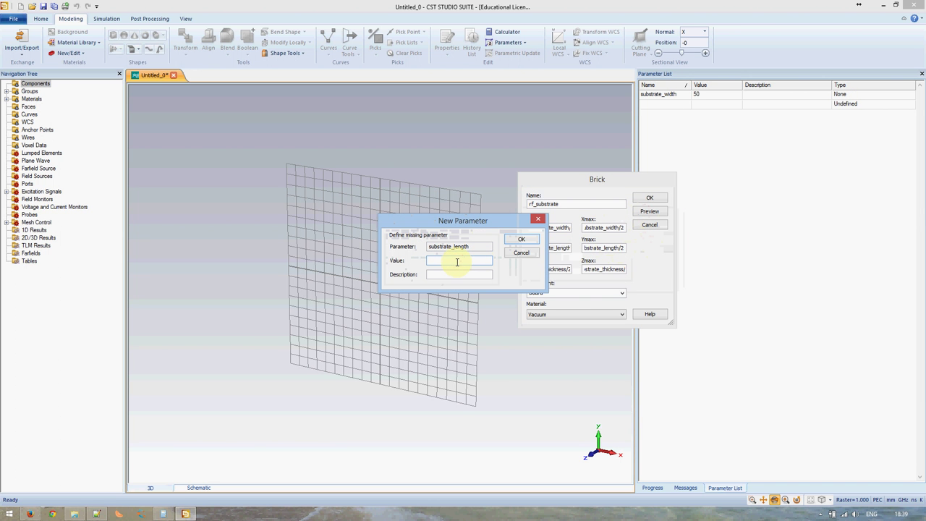
text(70)
click(520, 240)
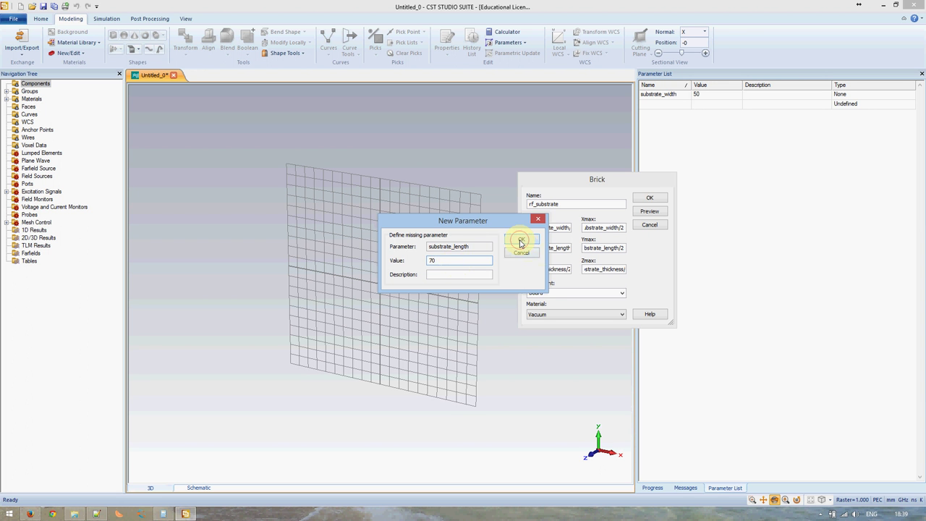
text(1)
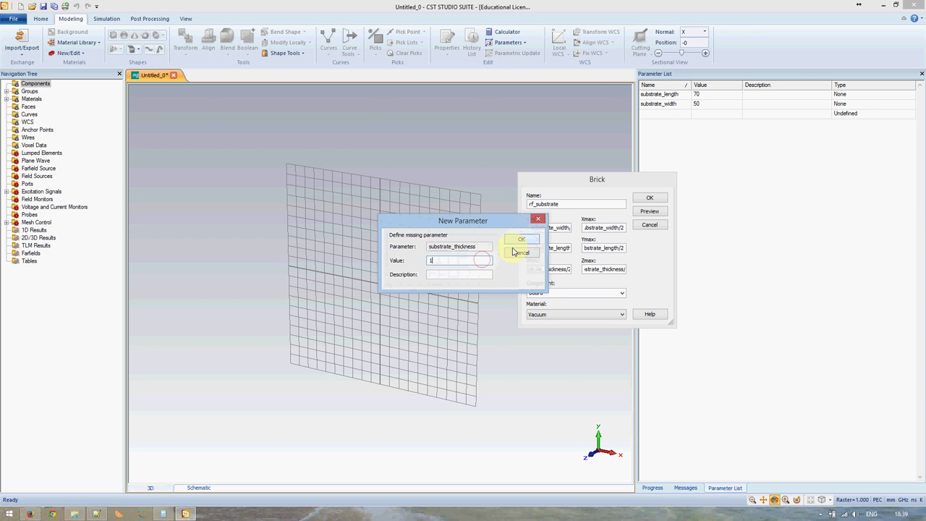
click(521, 243)
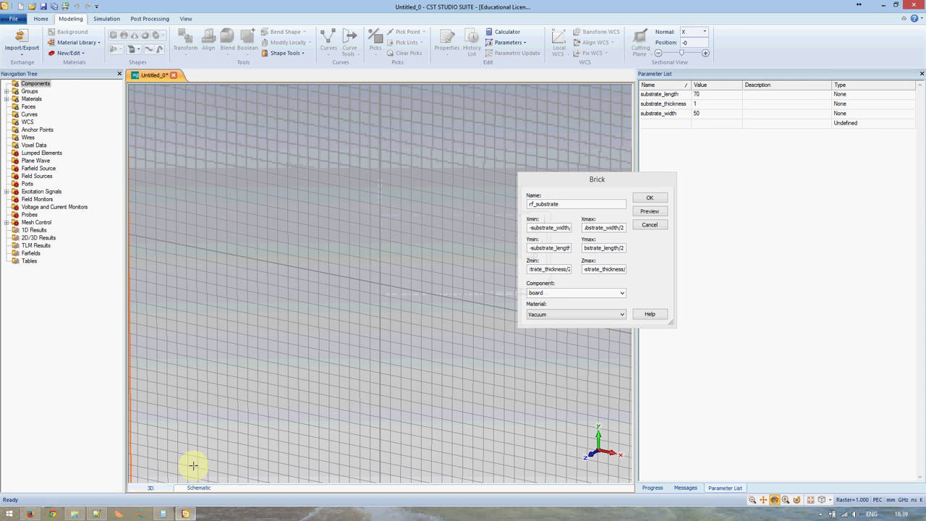
- Check the substrate thickness notes, then preview the rf_substrate brick
click(98, 499)
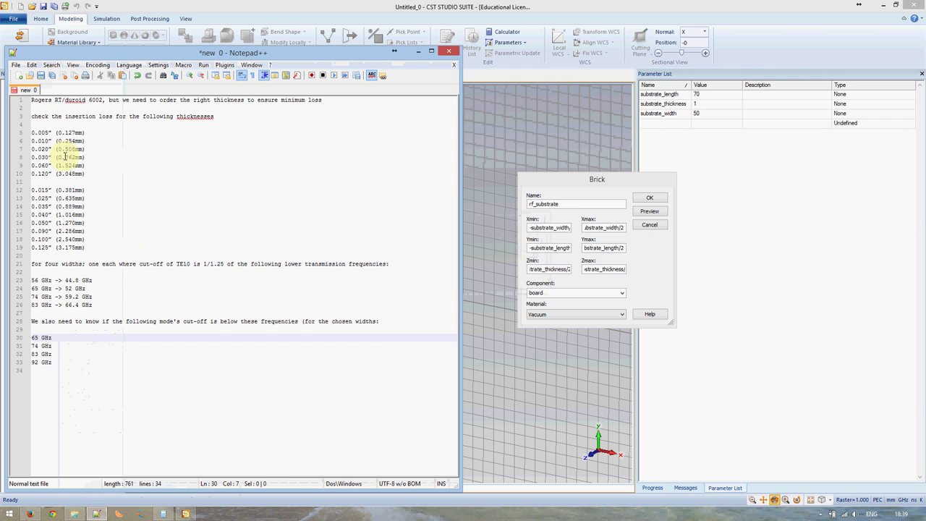
click(97, 513)
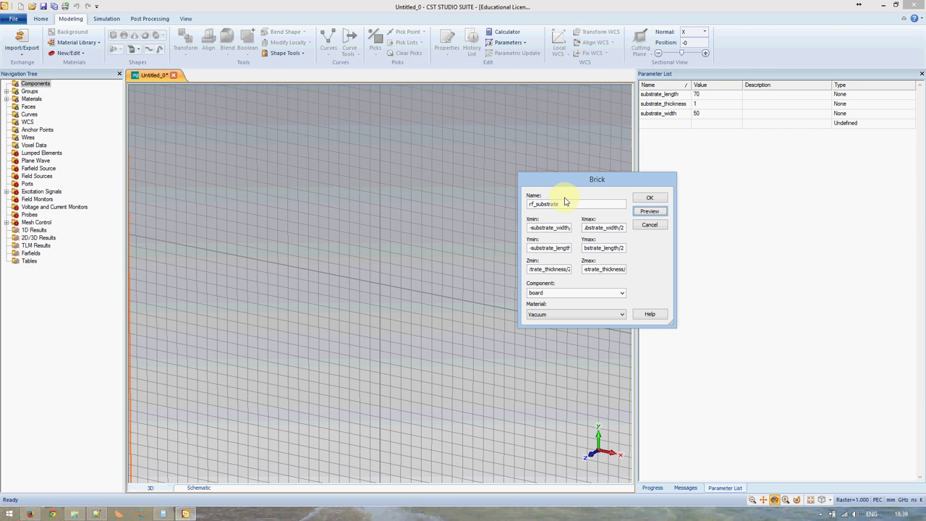
click(645, 211)
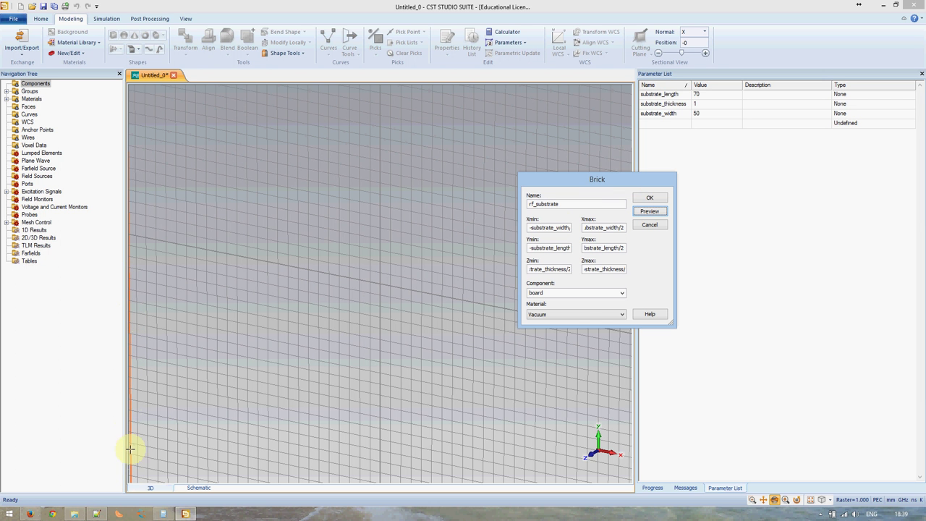
- Zoom out, pan and rotate to view the whole 50 × 70 mm board at an angle
click(288, 288)
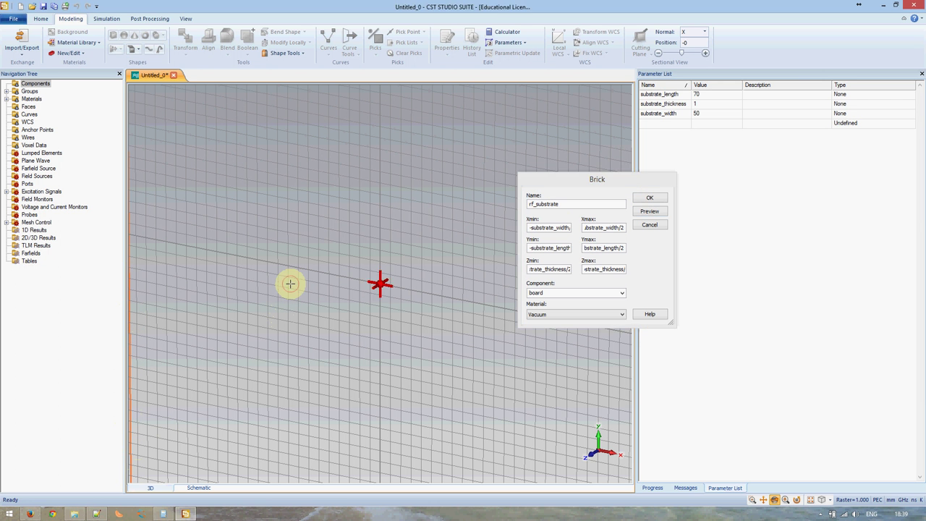
scroll(292, 282, down, 1)
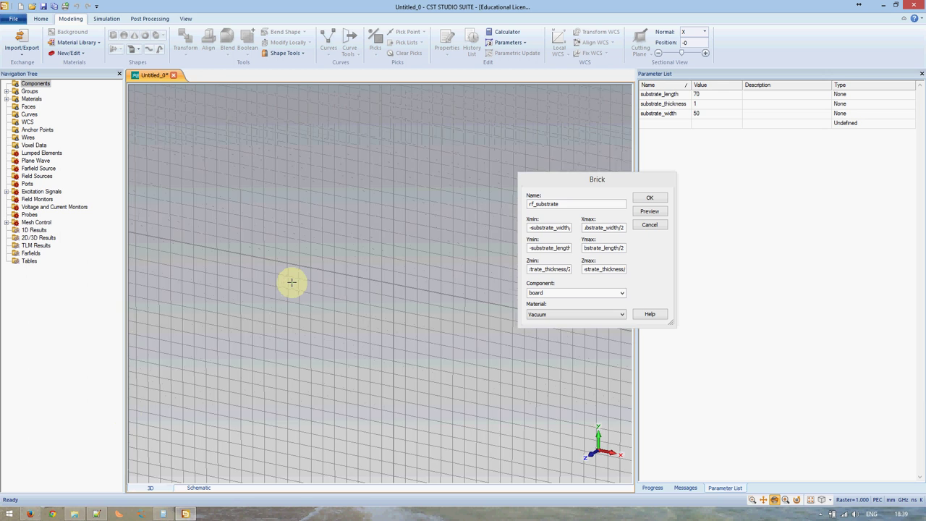
scroll(292, 282, down, 1)
scroll(292, 282, down, 1)
scroll(292, 282, down, 1)
scroll(291, 282, down, 2)
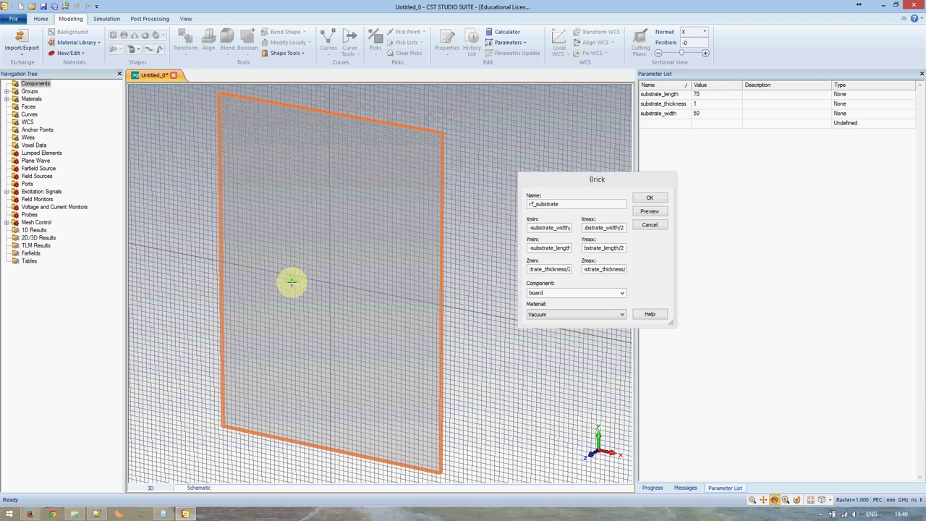
scroll(292, 278, down, 1)
scroll(292, 271, up, 1)
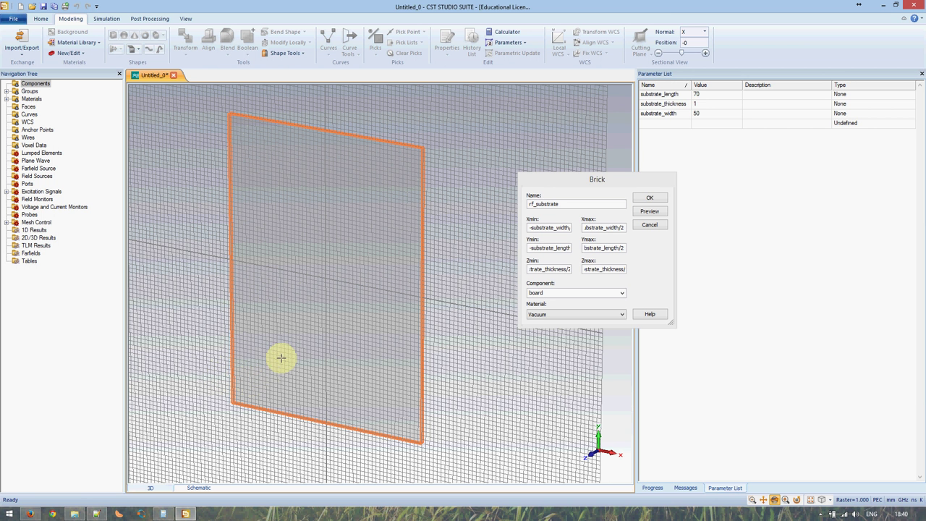
mouse_move(294, 362)
middle_down()
mouse_move(335, 392)
mouse_move(315, 355)
middle_up()
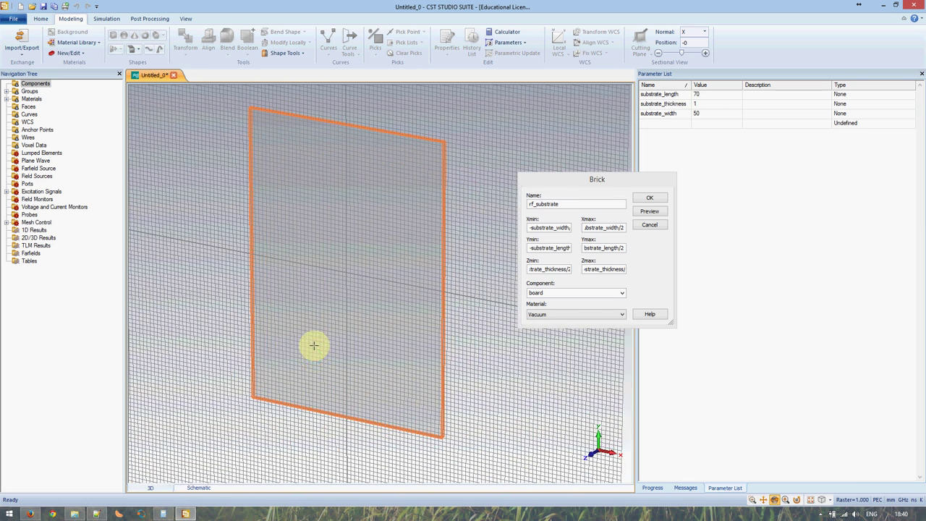
mouse_move(314, 358)
mouse_down()
mouse_move(371, 221)
mouse_move(326, 345)
mouse_move(383, 296)
mouse_move(360, 325)
mouse_move(321, 292)
mouse_move(368, 330)
mouse_move(316, 326)
mouse_move(397, 344)
mouse_move(369, 312)
mouse_move(379, 330)
mouse_up()
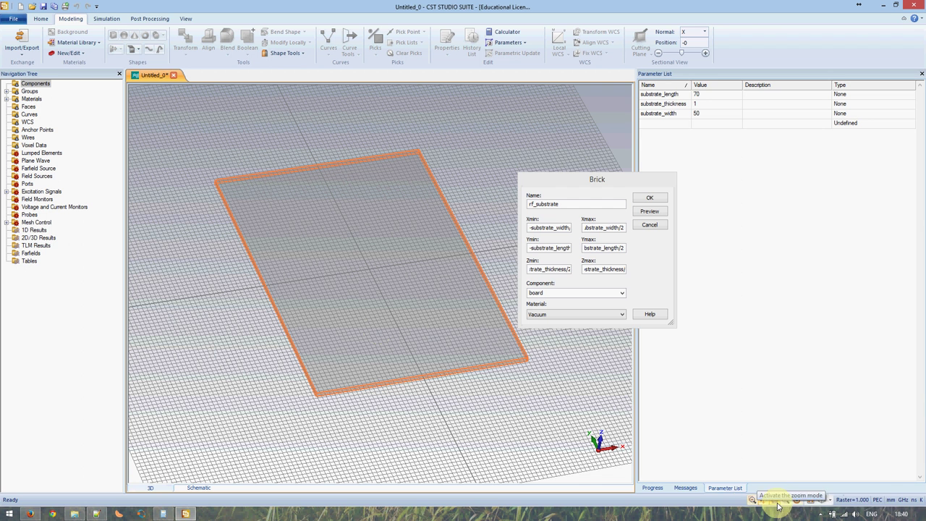
click(776, 501)
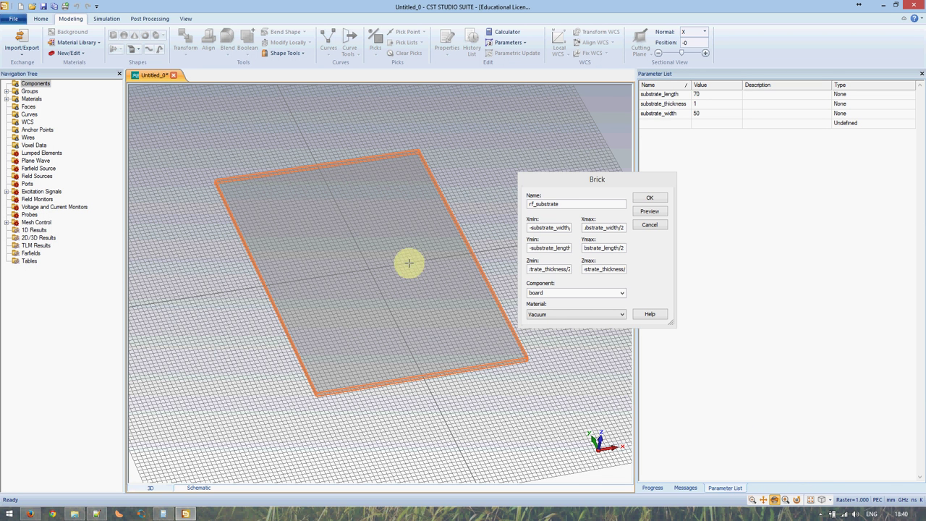
- Select Rogers RT6002 (lossy) in the material library for the substrate brick, checking the Notepad++ design notes
click(539, 317)
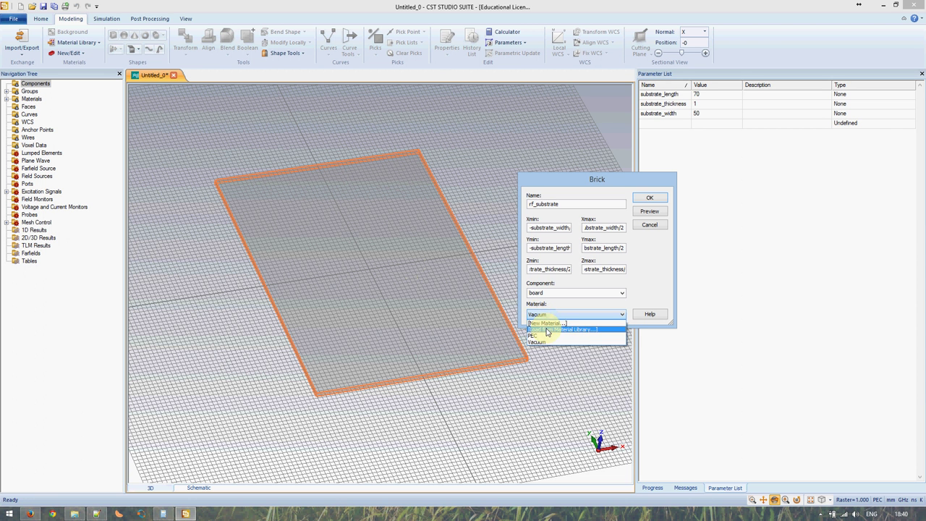
click(548, 330)
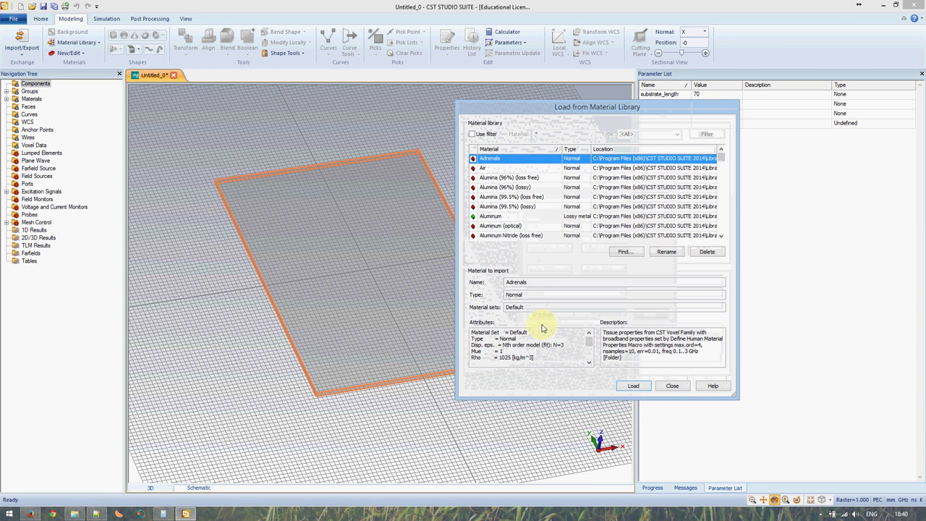
click(95, 512)
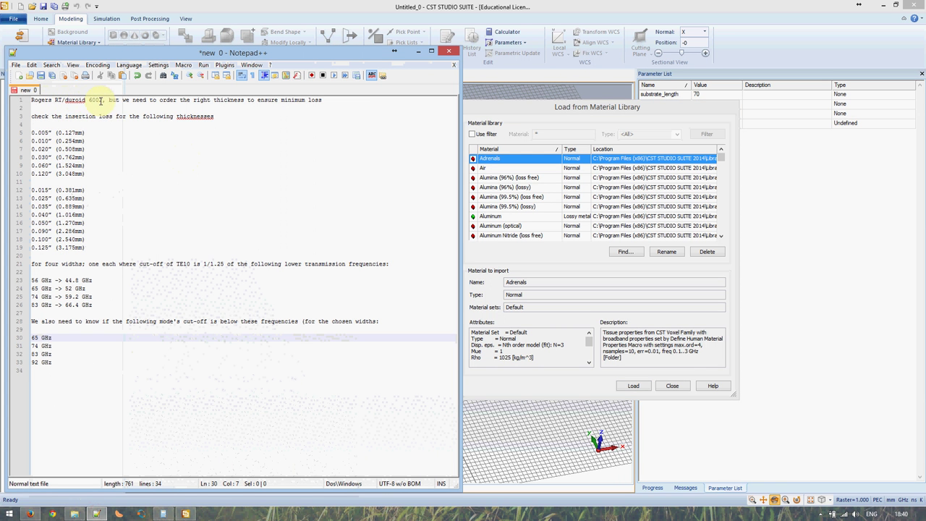
click(186, 513)
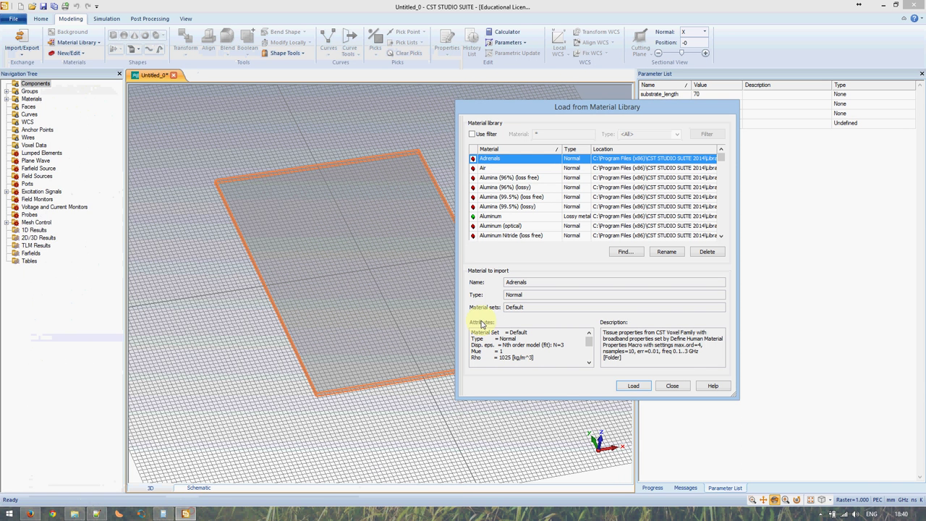
mouse_move(721, 155)
mouse_down()
mouse_move(721, 216)
mouse_move(721, 185)
mouse_up()
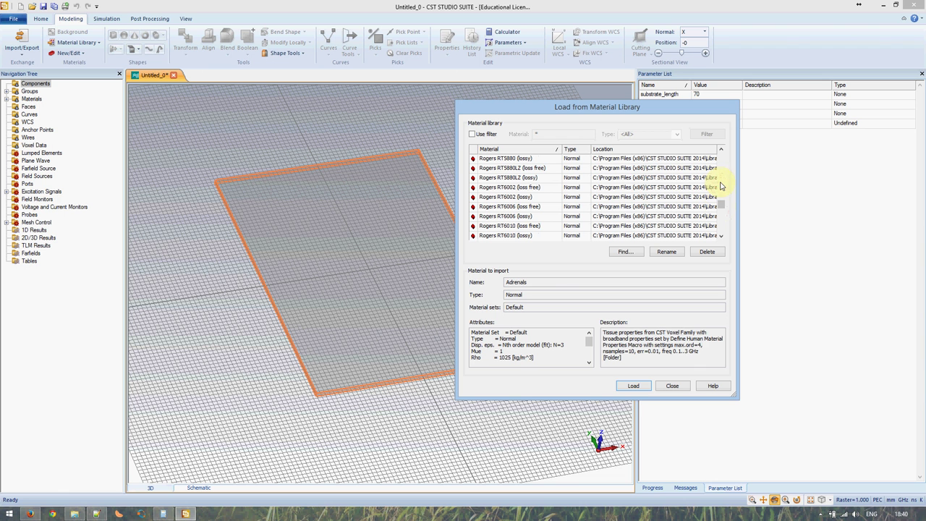
click(511, 197)
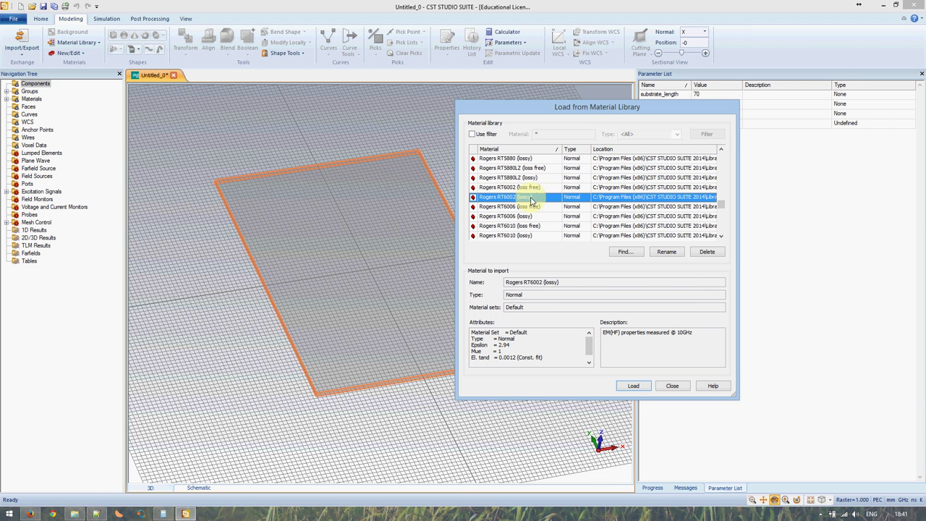
click(96, 512)
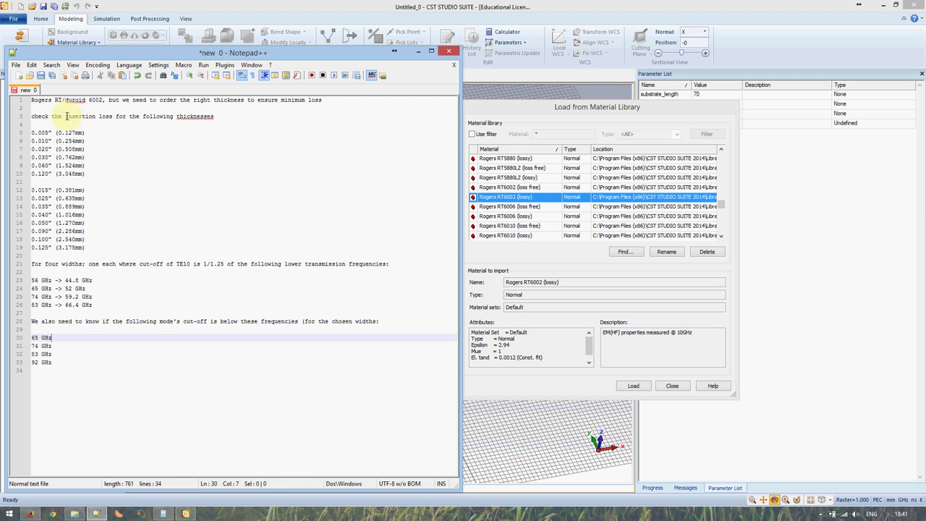
- Review RT6002's epsilon 2.94, loss tangent and 10GHz measurement frequency, dismissing the disk warning
drag(64, 115, 113, 116)
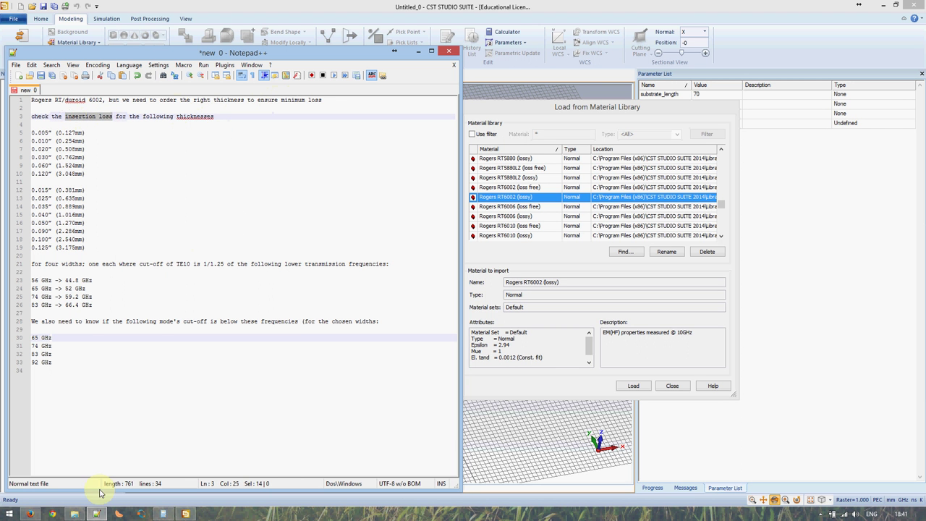
click(96, 514)
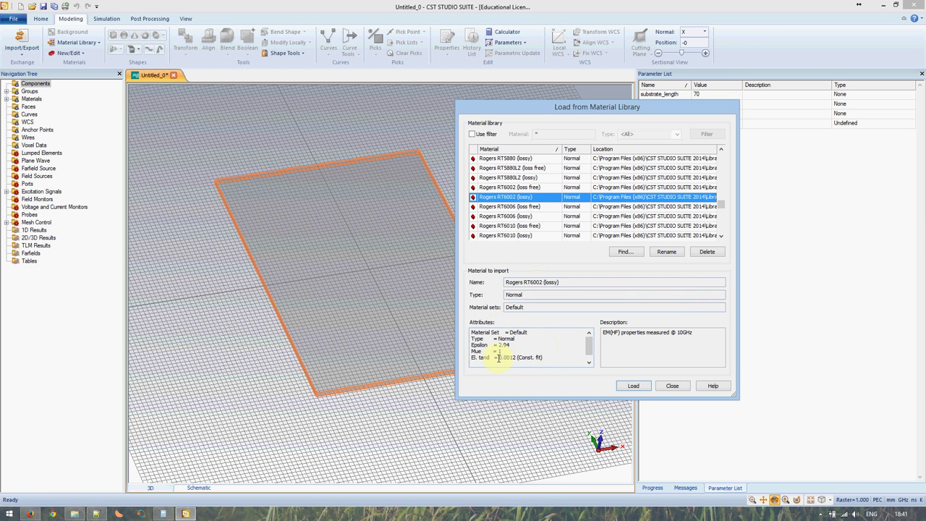
drag(513, 346, 498, 345)
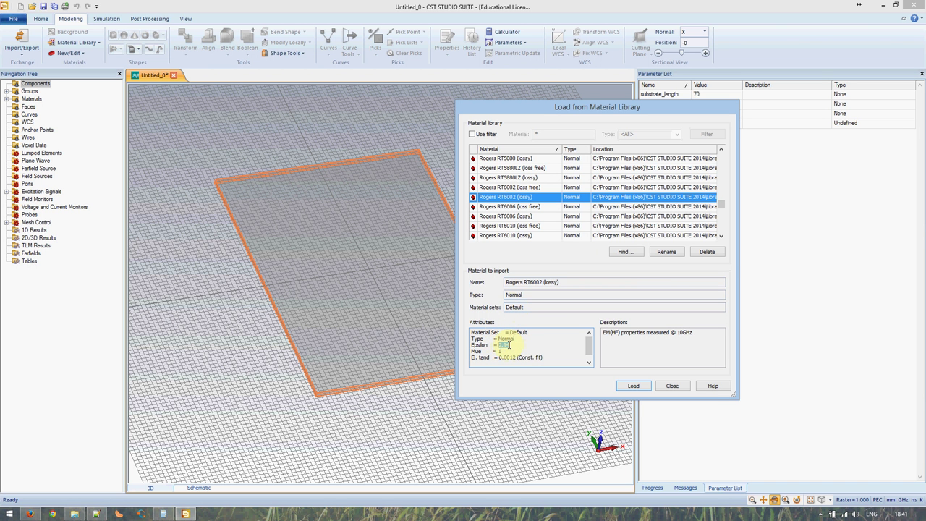
drag(500, 357, 517, 357)
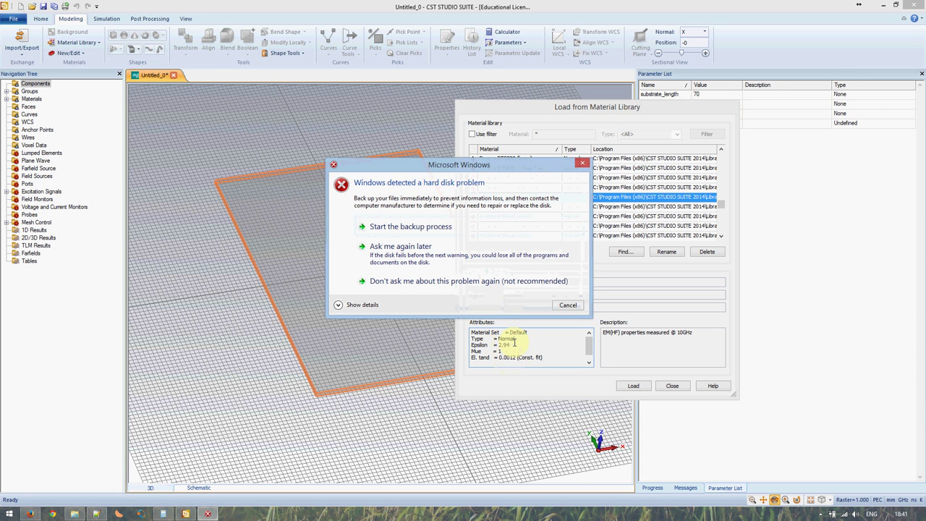
click(565, 306)
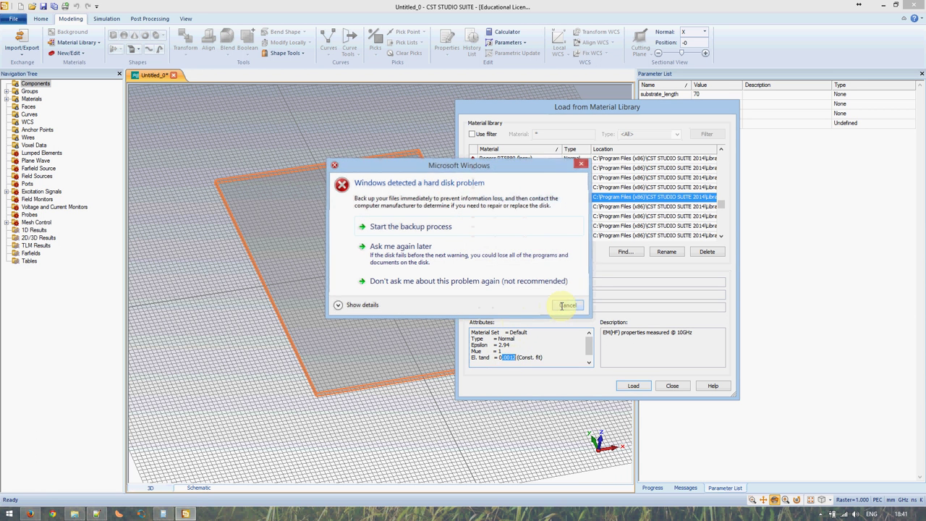
double_click(515, 358)
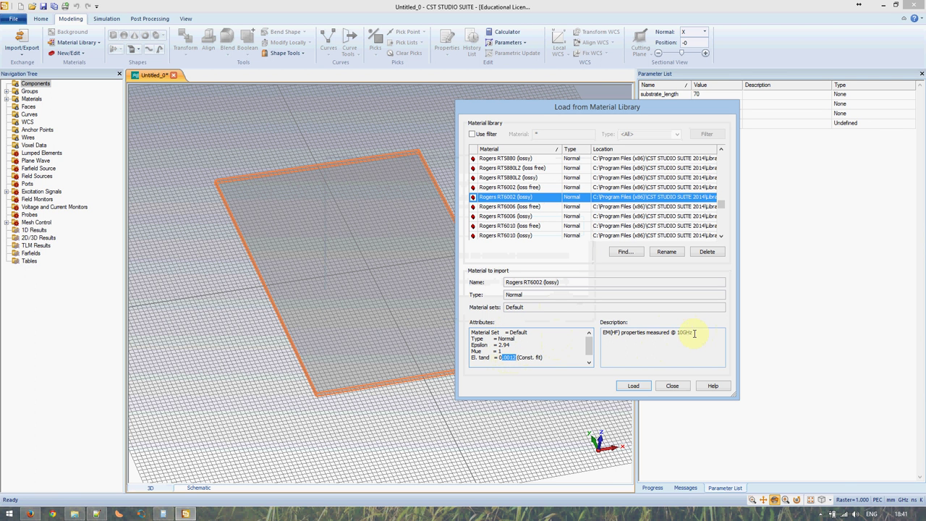
drag(698, 332, 604, 332)
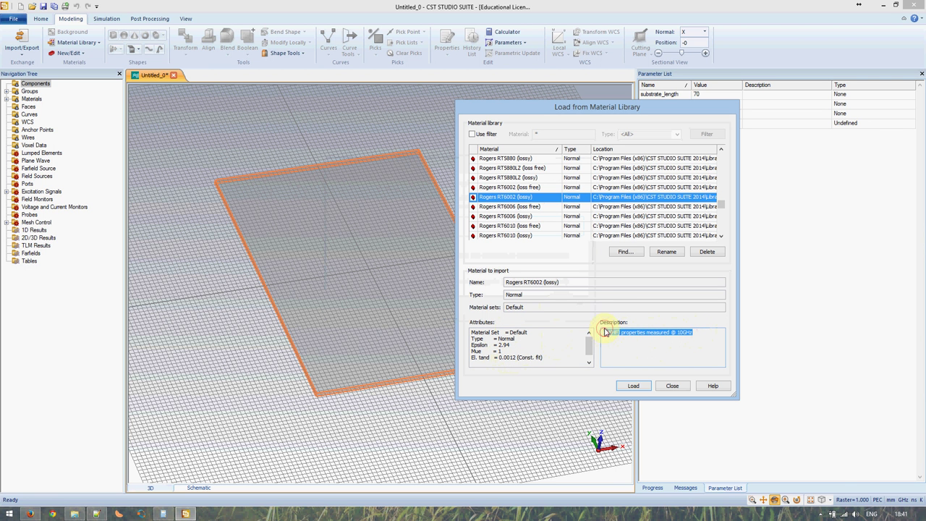
- Load Rogers RT6002 (lossy) and create the rf_substrate brick from it
click(630, 387)
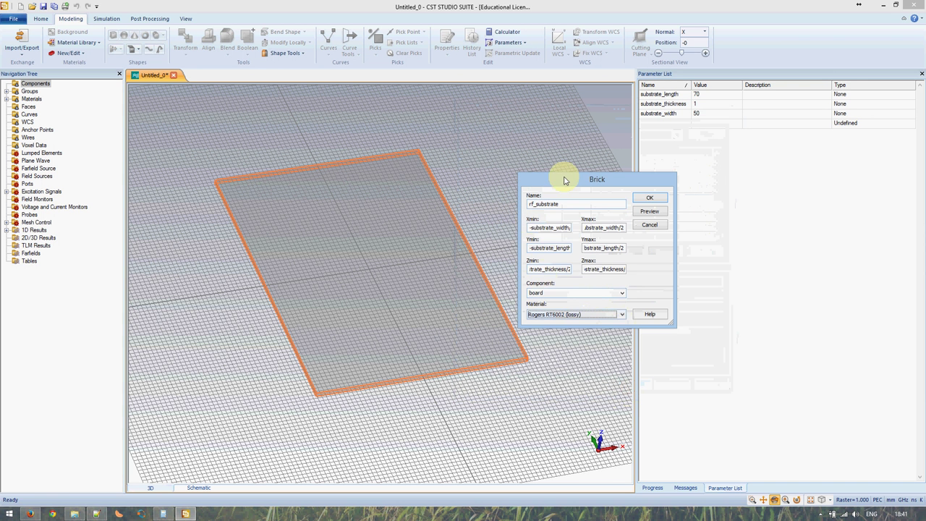
click(650, 198)
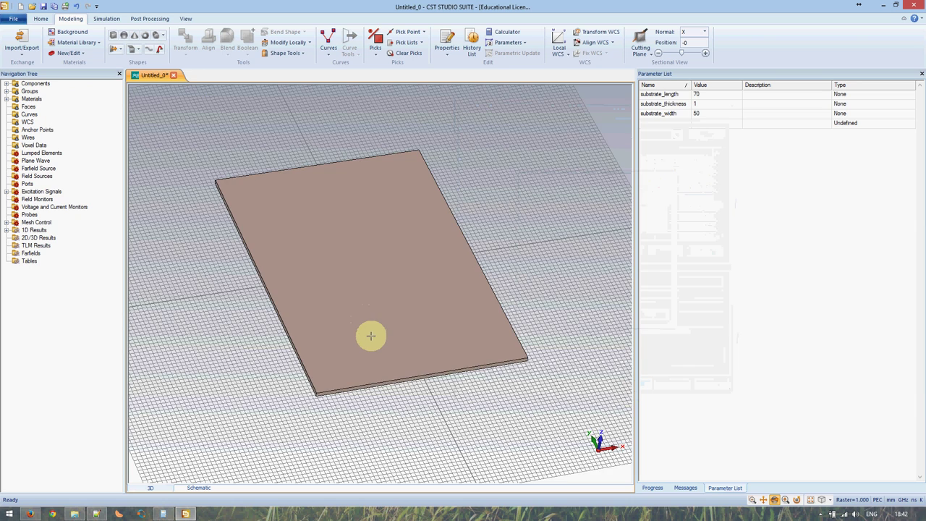
drag(370, 335, 401, 339)
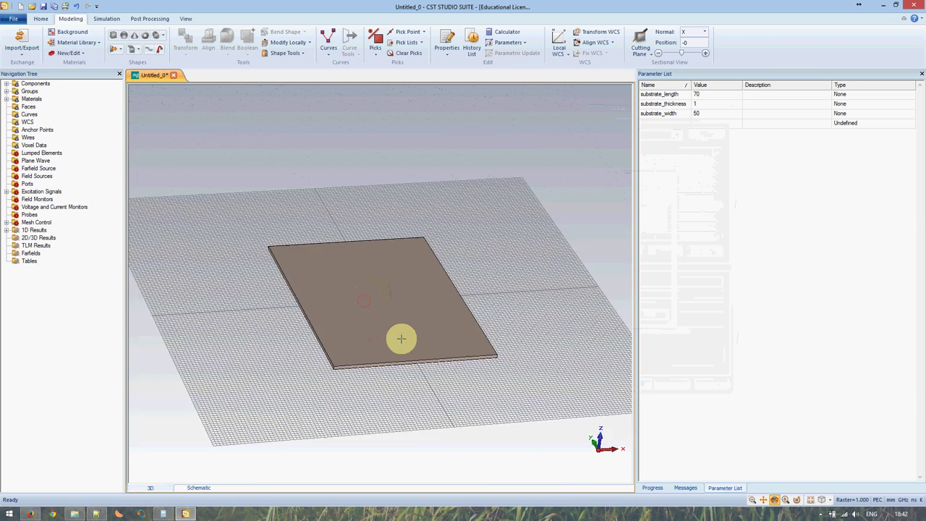
scroll(400, 338, up, 1)
scroll(401, 338, up, 2)
scroll(396, 337, up, 1)
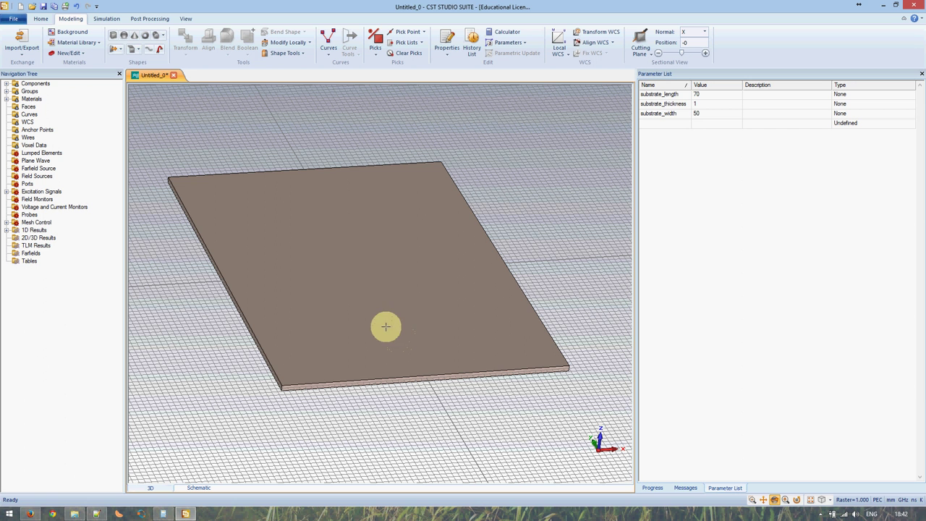
- Start a brick named top_metal spanning X from -substrate_width/2 to substrate_width/2
click(112, 36)
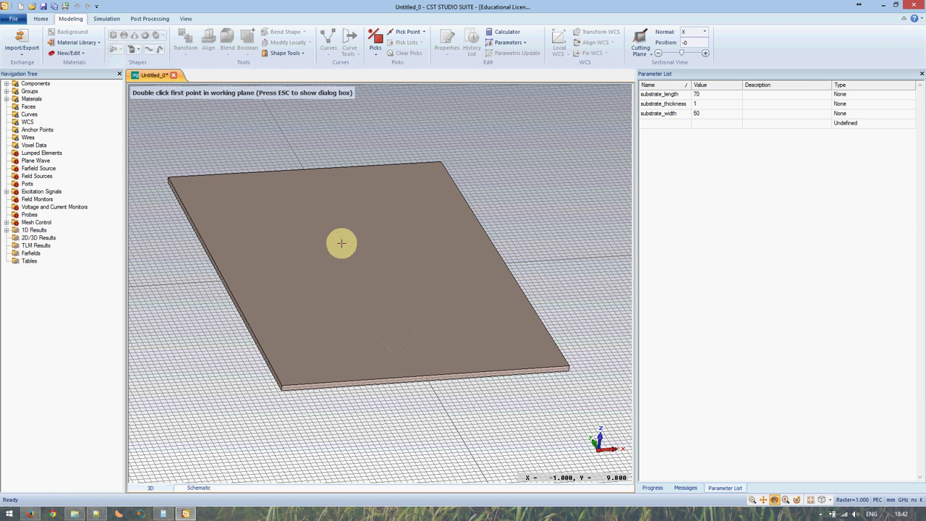
key(Escape)
drag(822, 20, 534, 196)
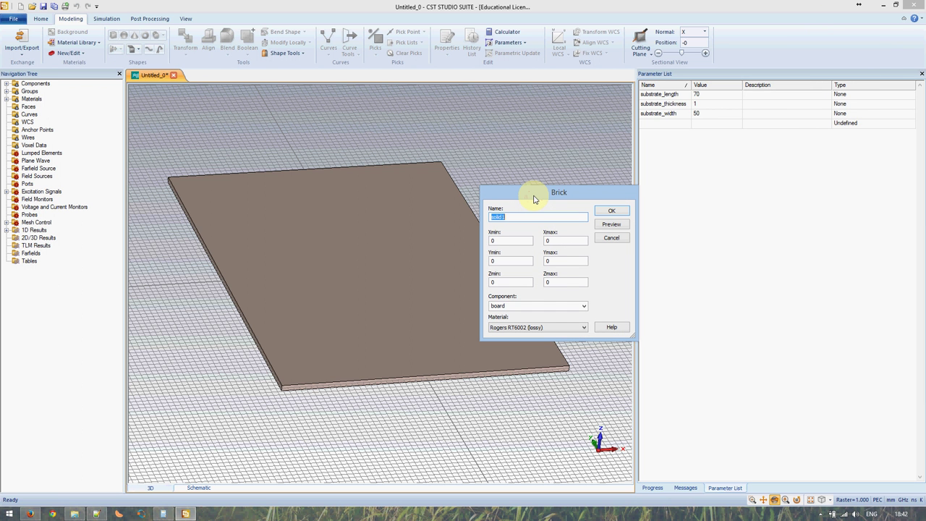
text(top_meta)
text(l)
key(Tab)
text(-substrate_widt)
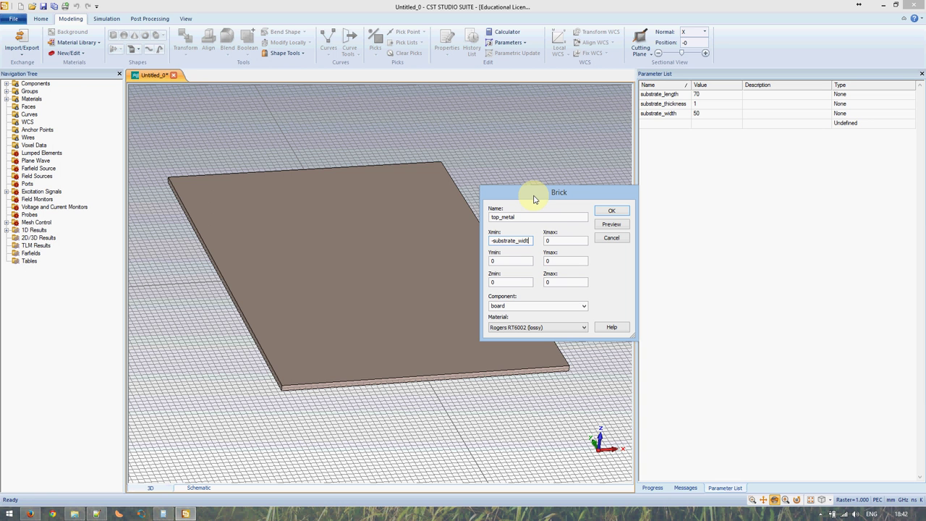
text(h/2)
key(Tab)
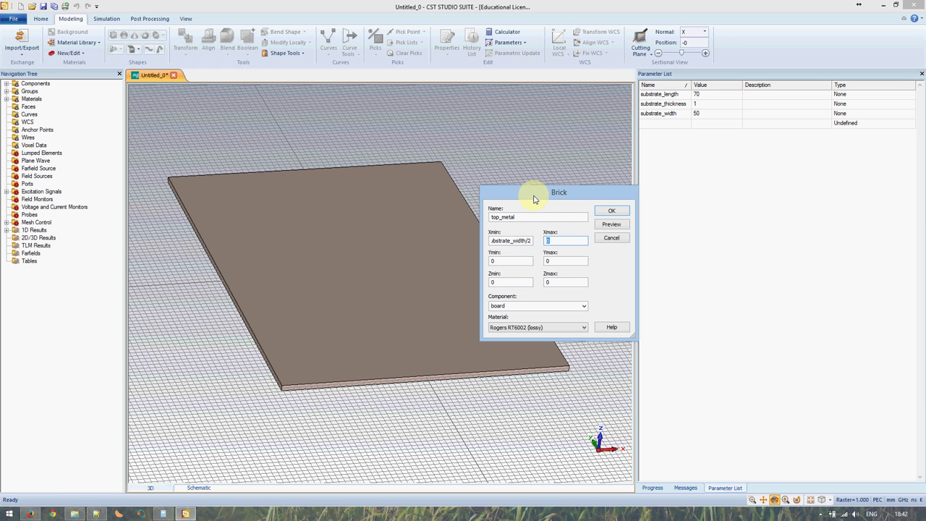
text(substrate_width)
text(/2)
key(Tab)
text(-substrate_le)
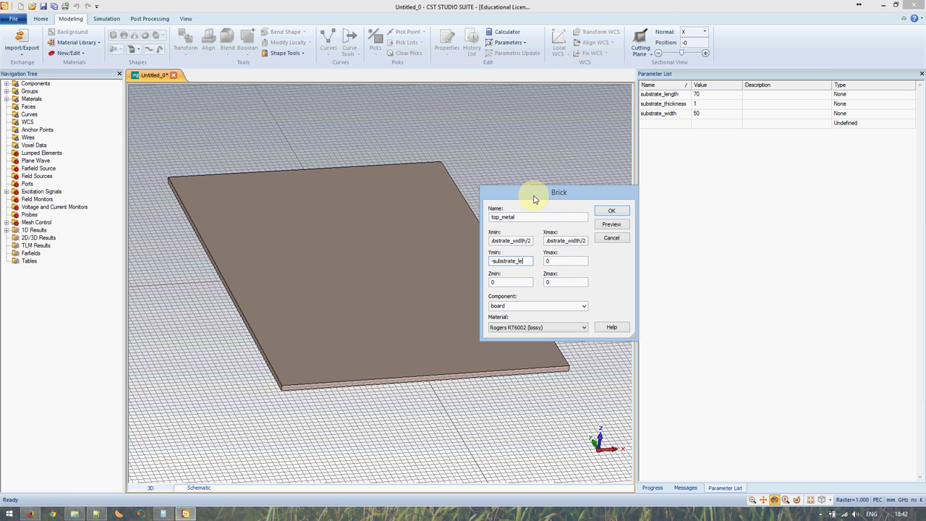
- Set Y to ±substrate_length/2 and Z from substrate_thickness/2 to substrate_thickness/2 + metal_thickness
text(ngth/2)
key(Tab)
text(trate_l)
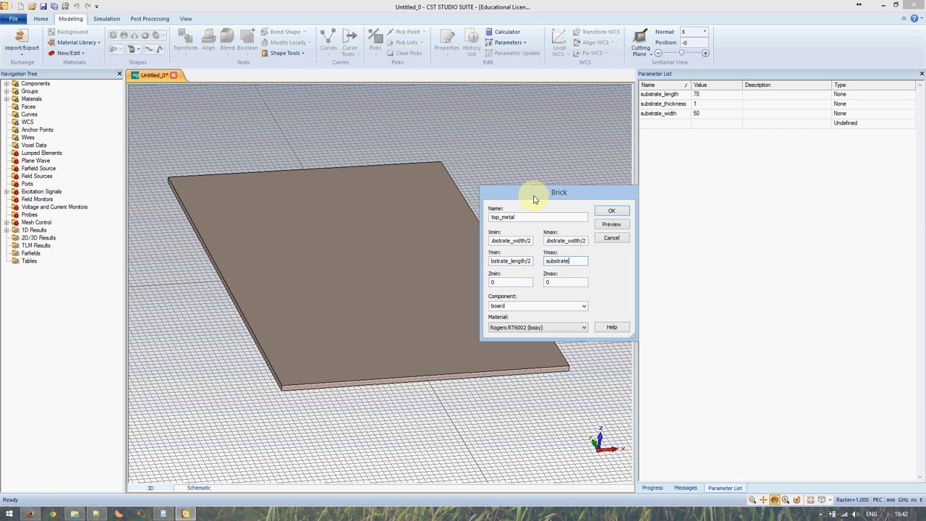
text(ength/2)
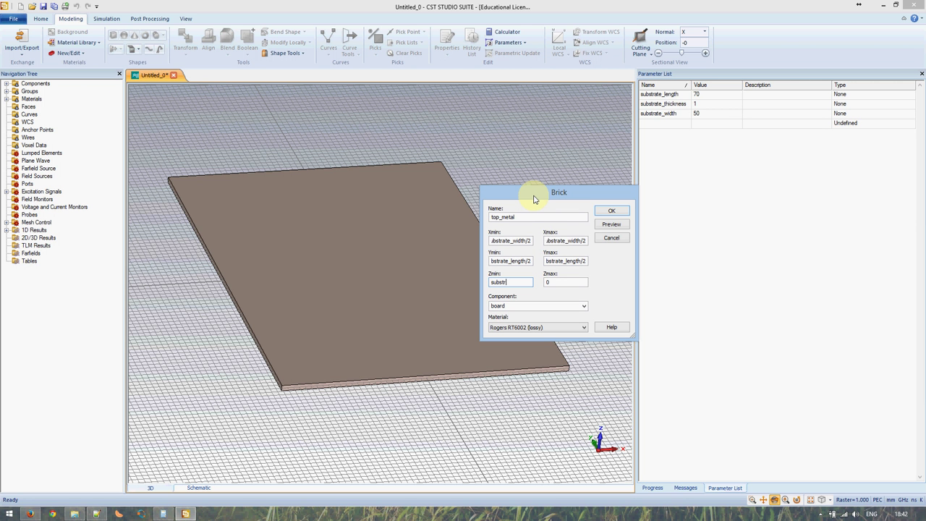
text(ckn)
text(ess/2)
key(Tab)
key(ctrl+v)
text(+ metal_)
text(thic)
text(kness)
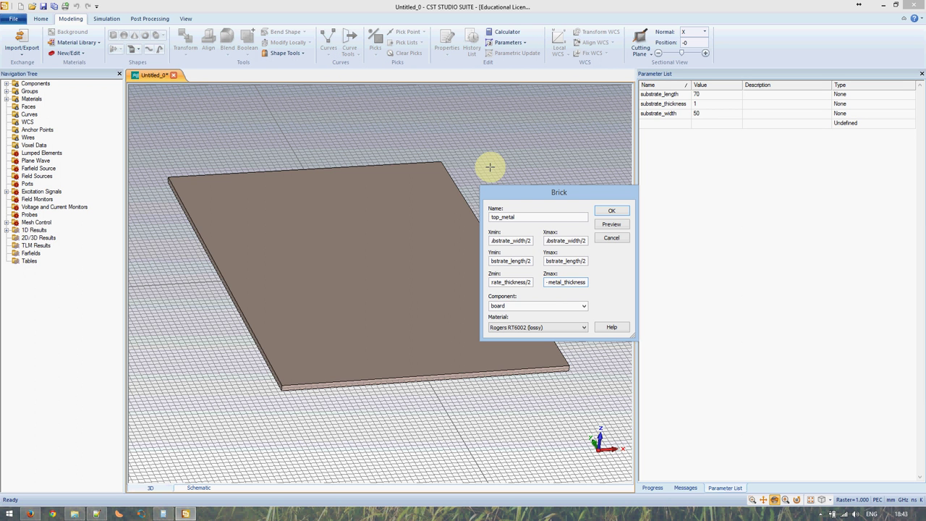
- Open the material library from top_metal's Material list and scroll through the materials
click(525, 326)
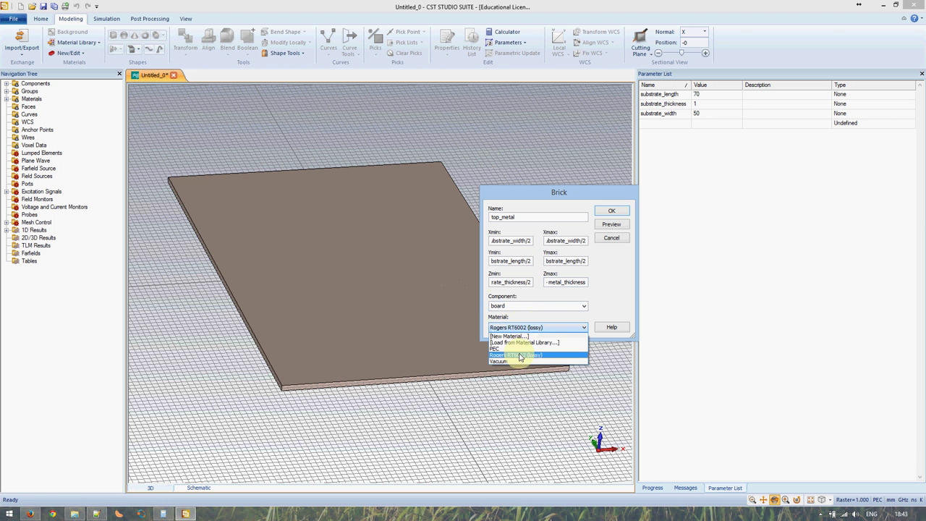
click(521, 342)
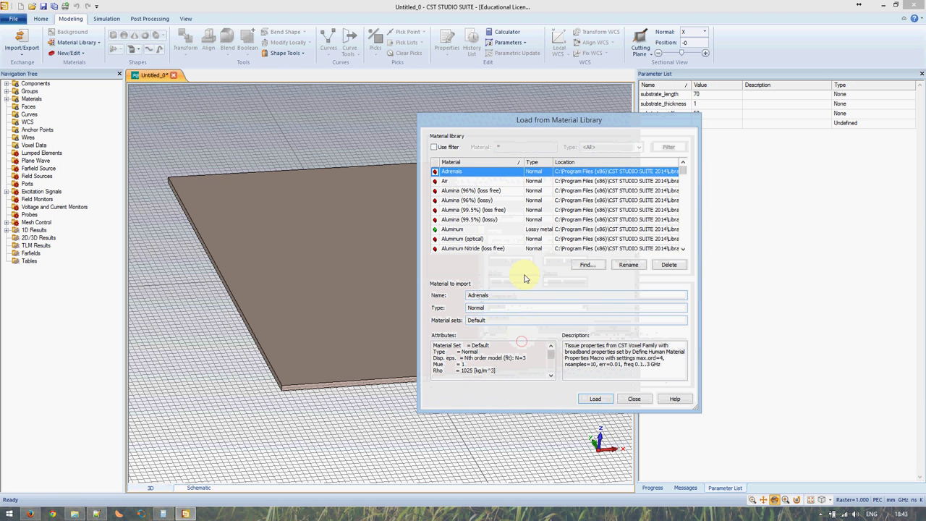
click(682, 205)
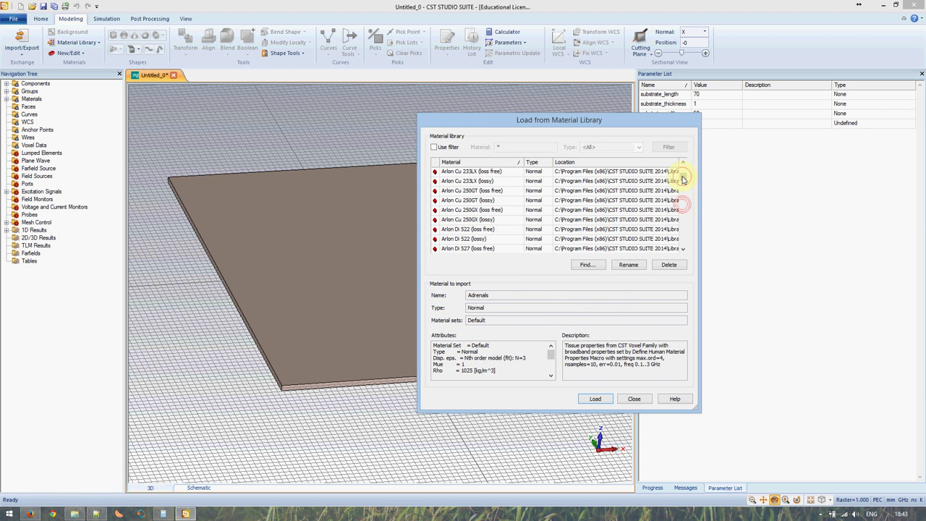
click(684, 181)
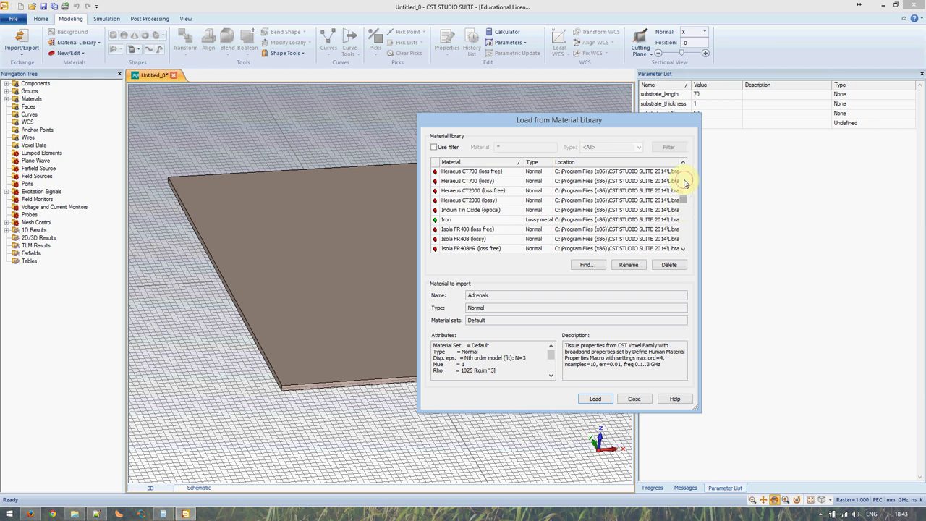
click(684, 181)
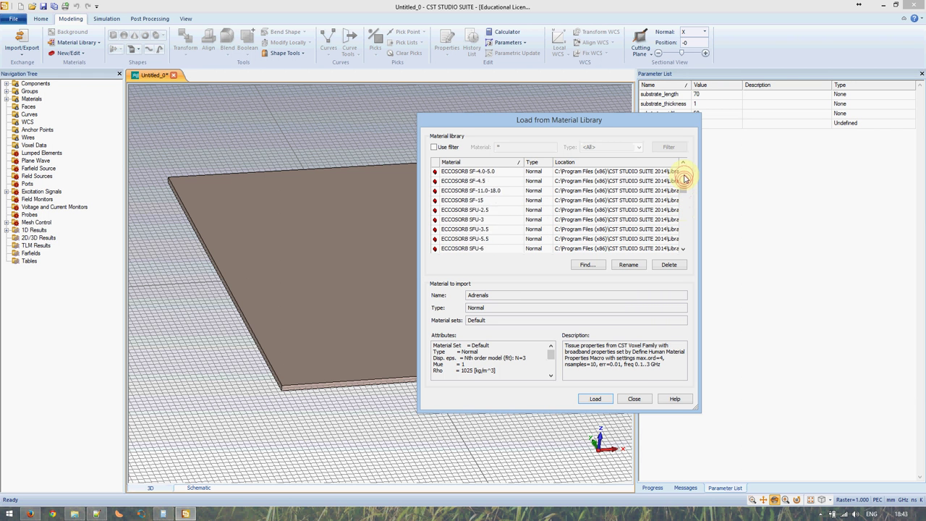
click(684, 179)
click(684, 179)
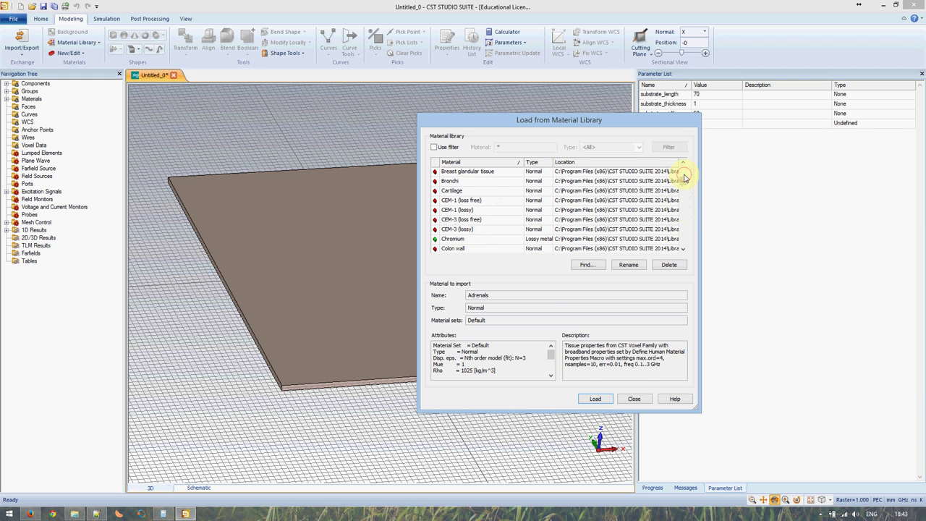
click(682, 197)
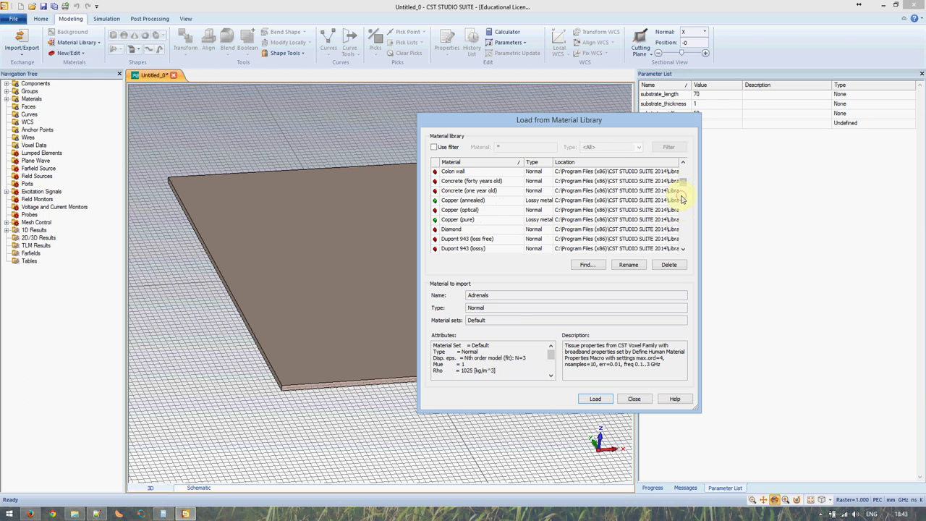
- Select Copper (pure), review its conductivity, and load it as top_metal's material
click(462, 220)
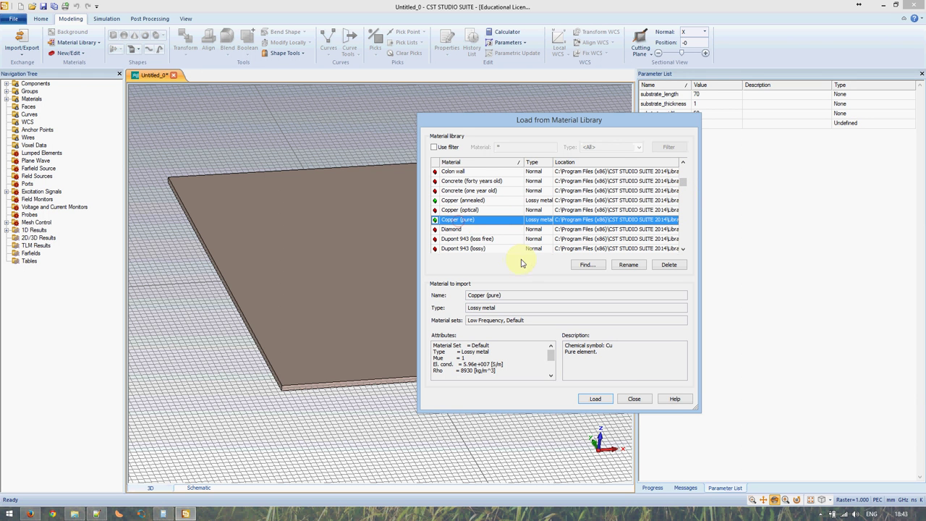
click(493, 222)
drag(463, 364, 504, 365)
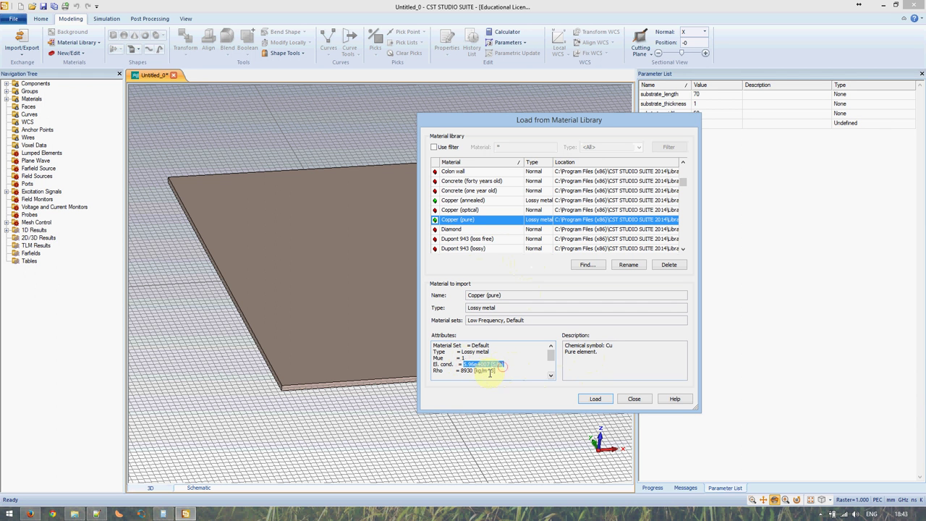
click(459, 366)
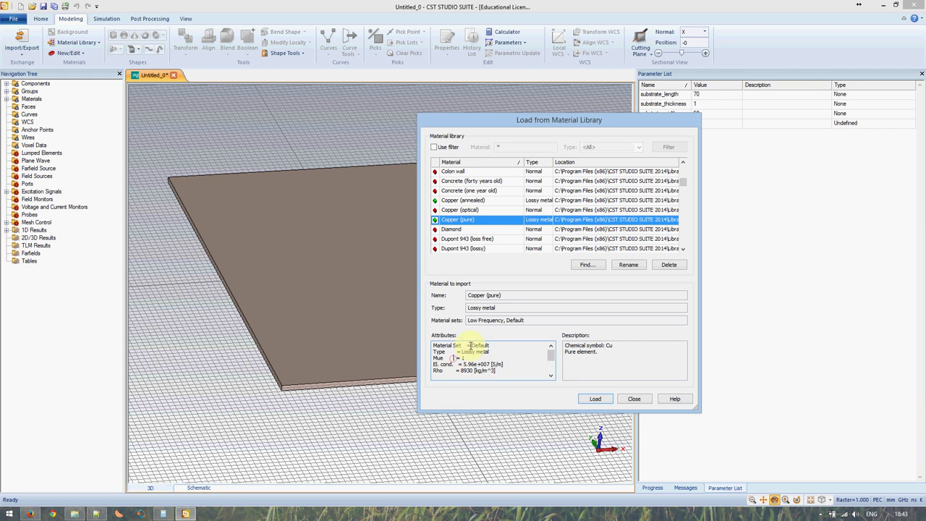
click(595, 399)
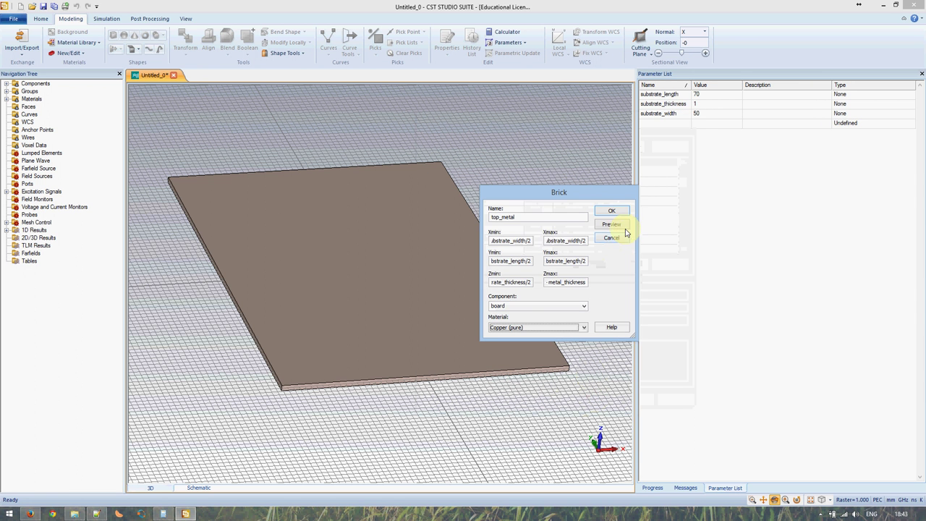
click(622, 227)
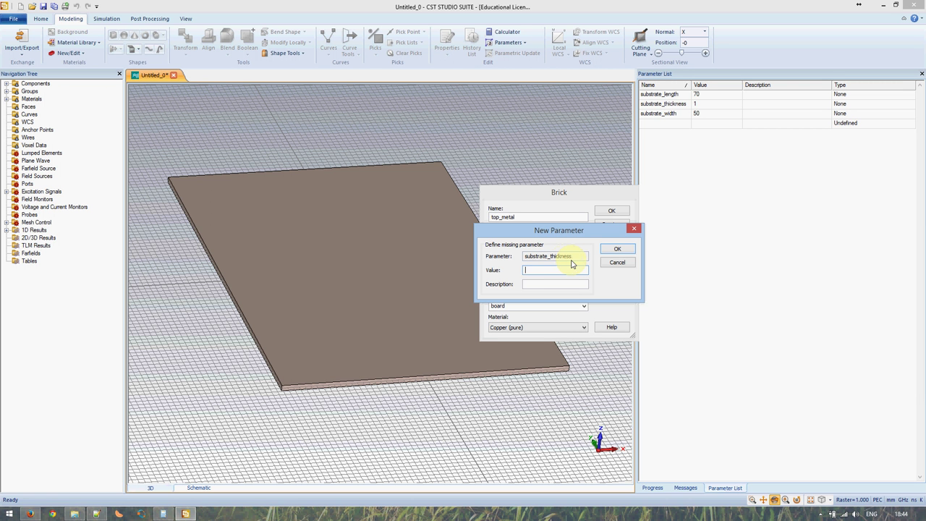
click(615, 263)
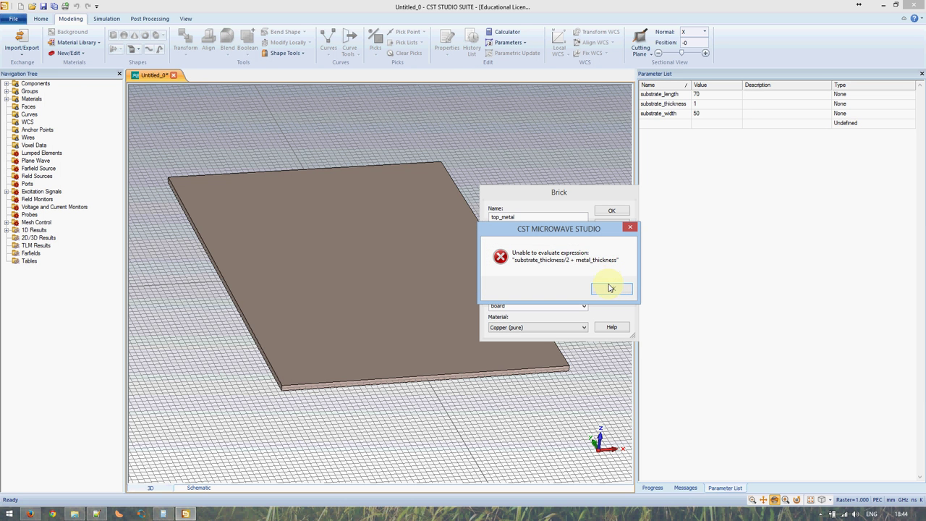
click(611, 289)
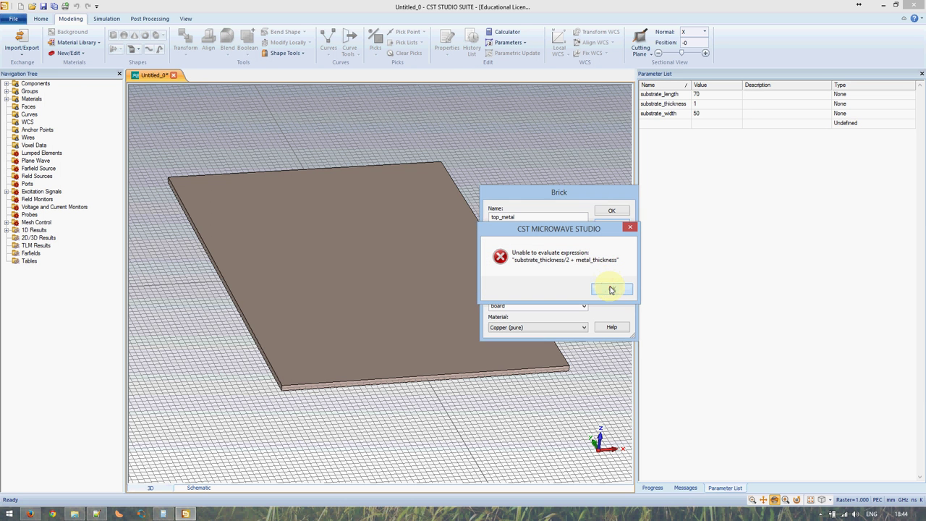
click(672, 103)
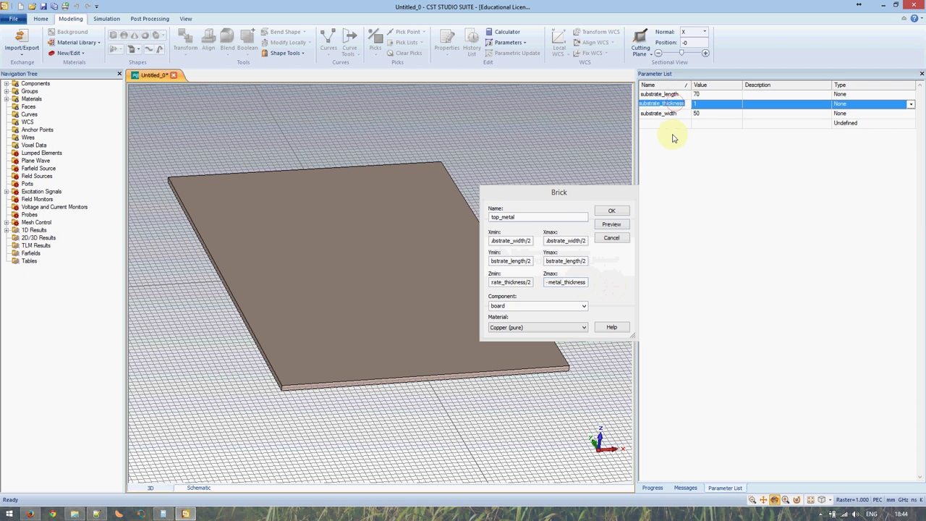
- Reselect the Zmax expression and preview, acknowledging the missing-parameter prompt and evaluation error
click(549, 282)
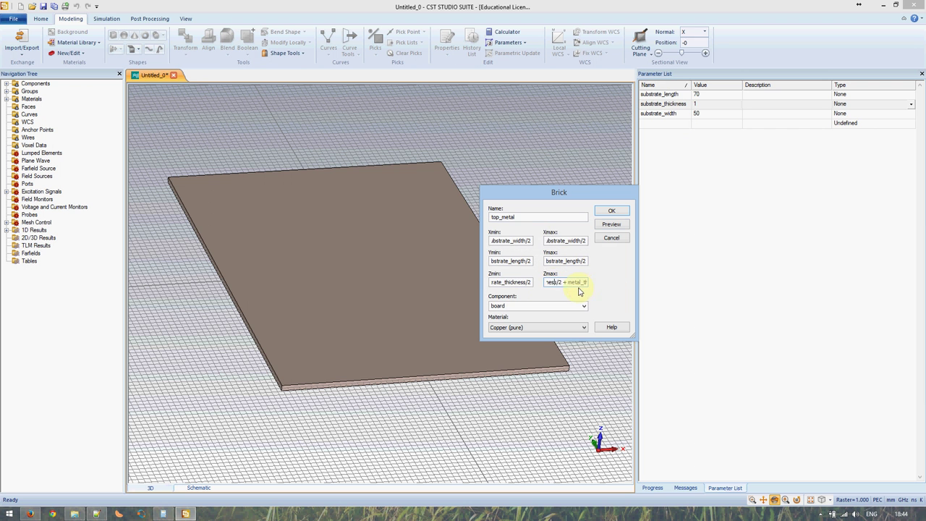
drag(583, 283, 547, 283)
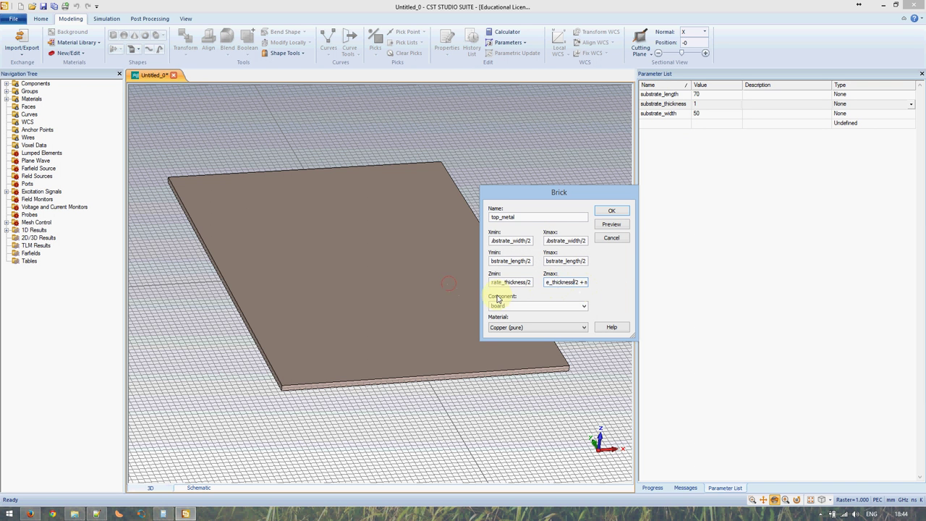
click(611, 224)
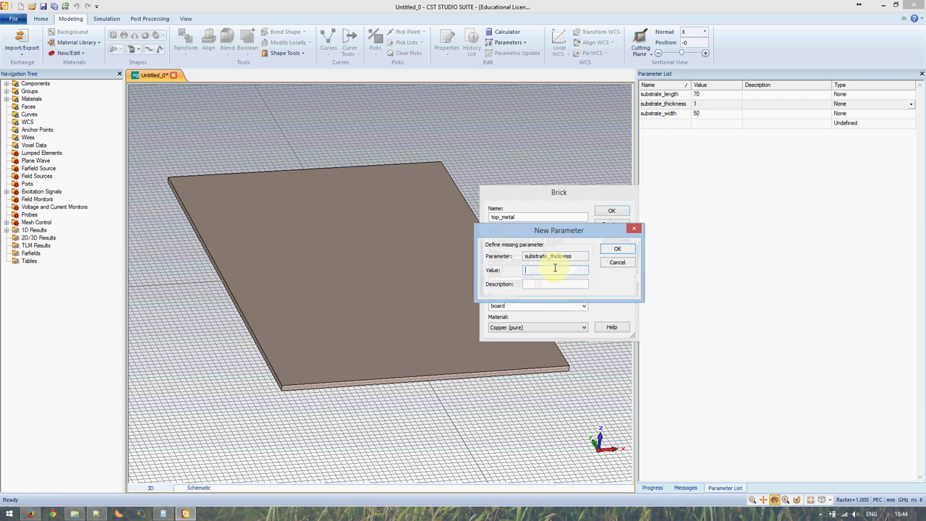
click(616, 250)
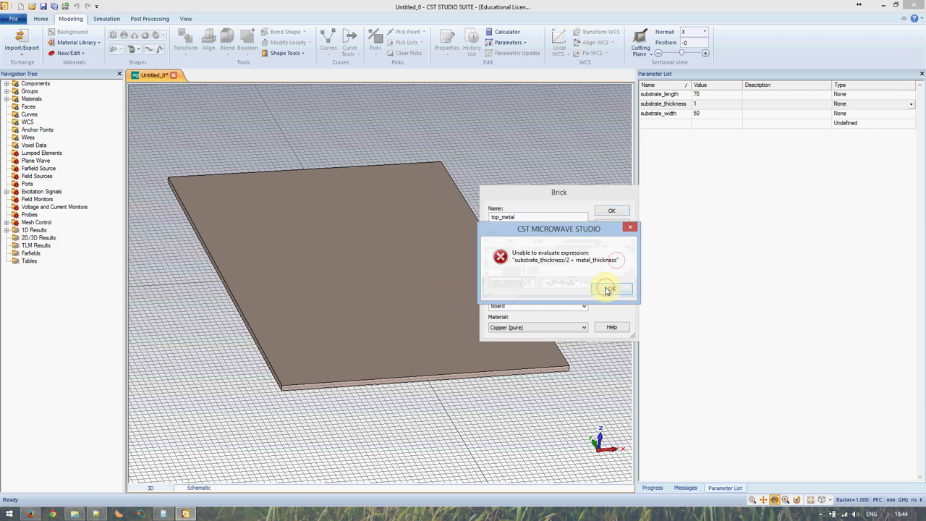
click(605, 285)
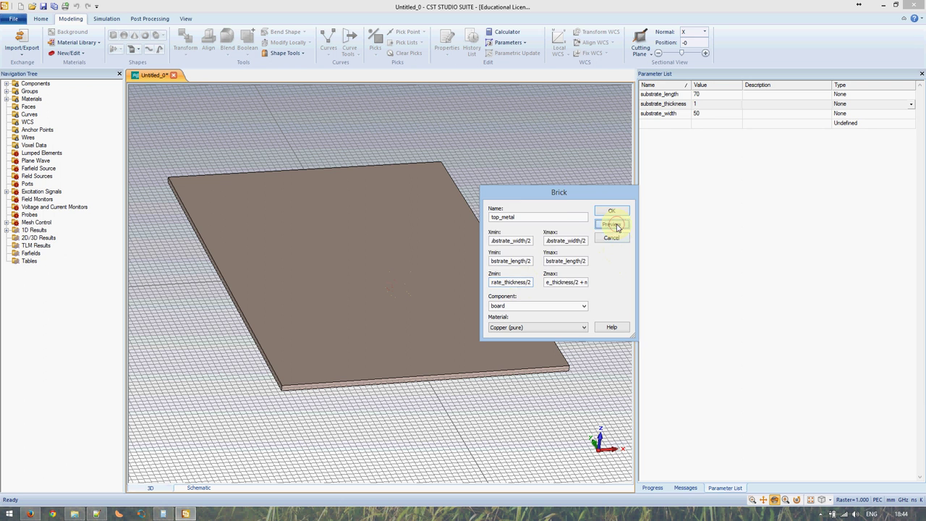
- Define the new parameters substrate_thickness as 2 and metal_thickness as 0.1
click(611, 211)
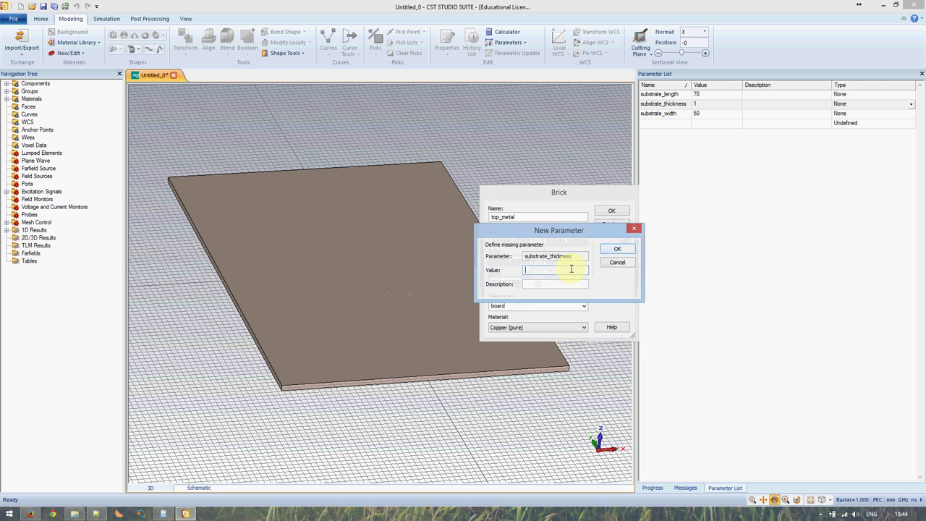
text(2)
click(615, 250)
text(0.1)
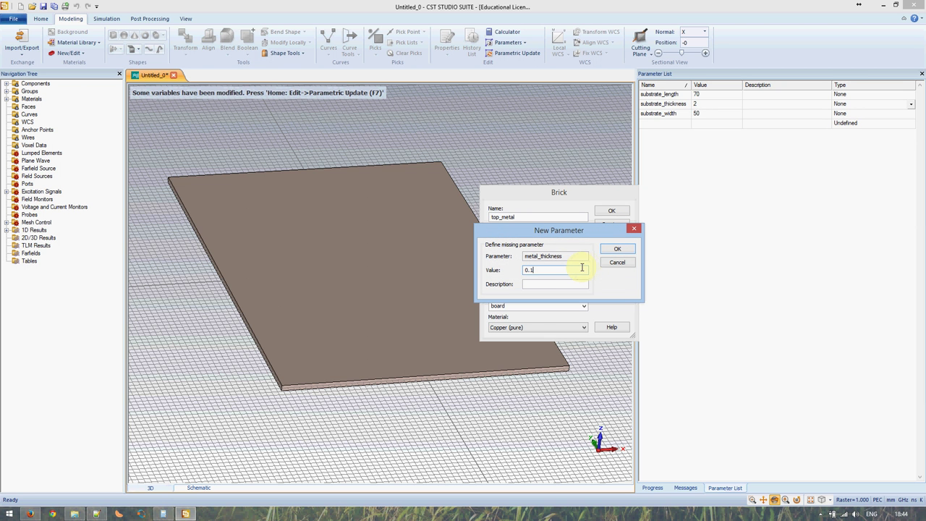
click(611, 249)
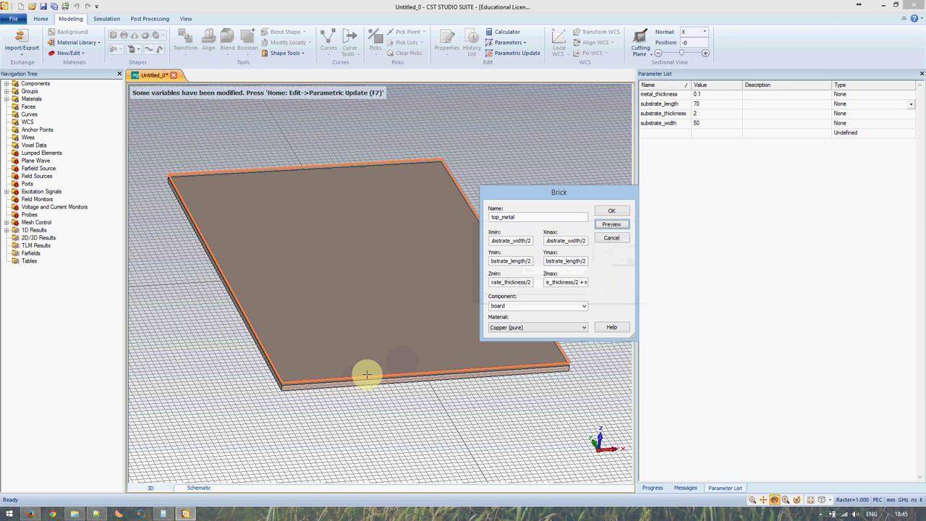
- Inspect the thin copper top layer on the board edge, then confirm the top_metal brick
mouse_move(361, 377)
mouse_down()
mouse_move(407, 306)
mouse_move(355, 378)
mouse_up()
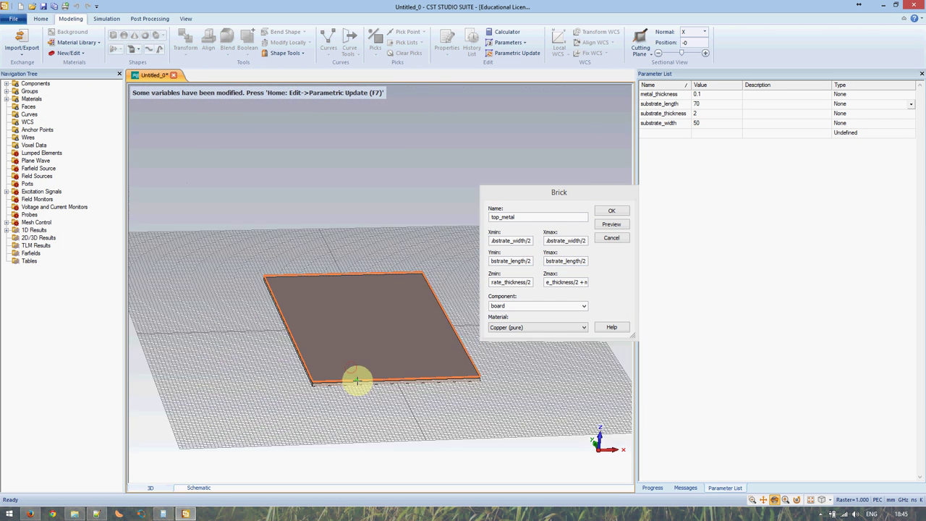
scroll(357, 380, up, 3)
scroll(357, 380, up, 2)
scroll(355, 382, up, 1)
scroll(356, 372, up, 1)
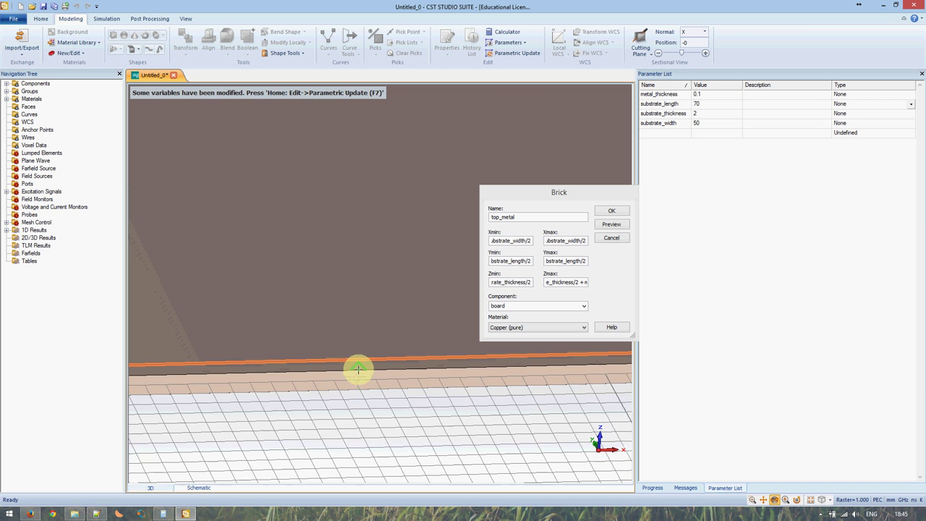
scroll(355, 372, up, 1)
mouse_move(357, 368)
mouse_down()
mouse_move(367, 378)
mouse_move(404, 322)
mouse_move(387, 327)
mouse_up()
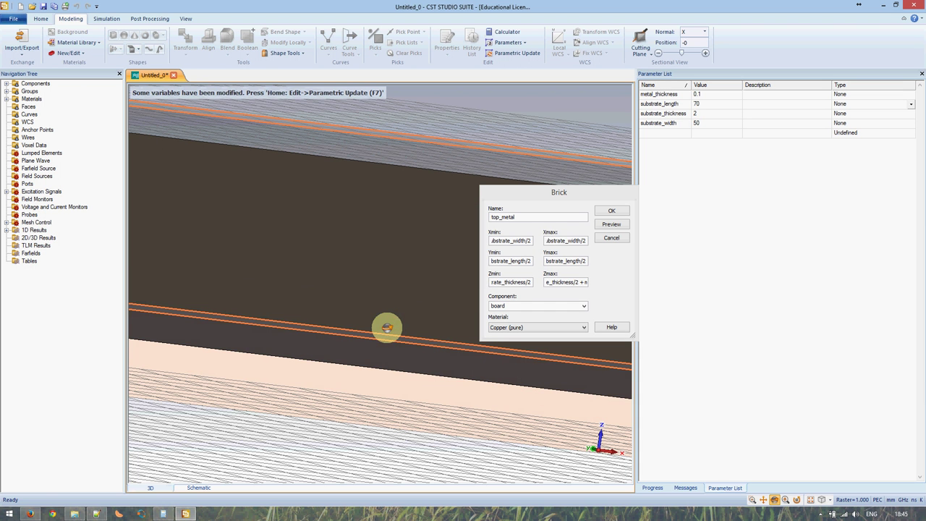
click(608, 239)
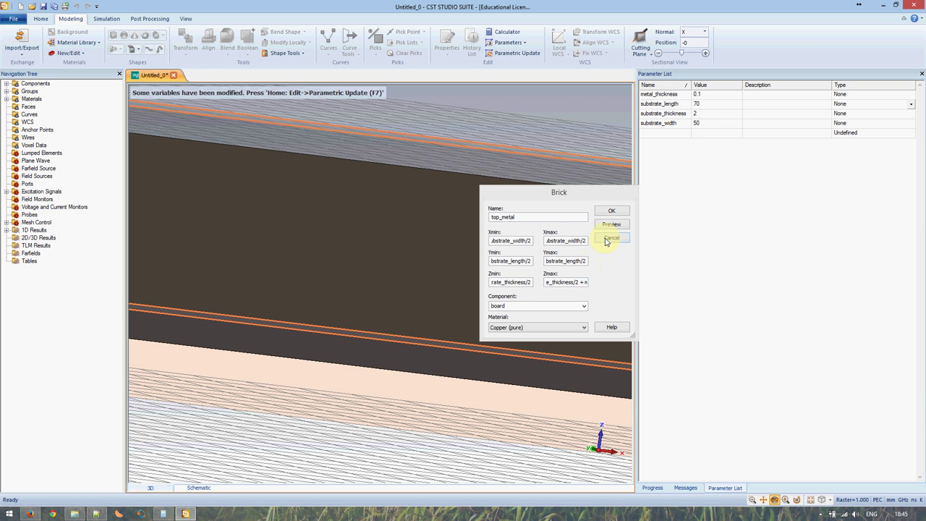
drag(382, 303, 369, 313)
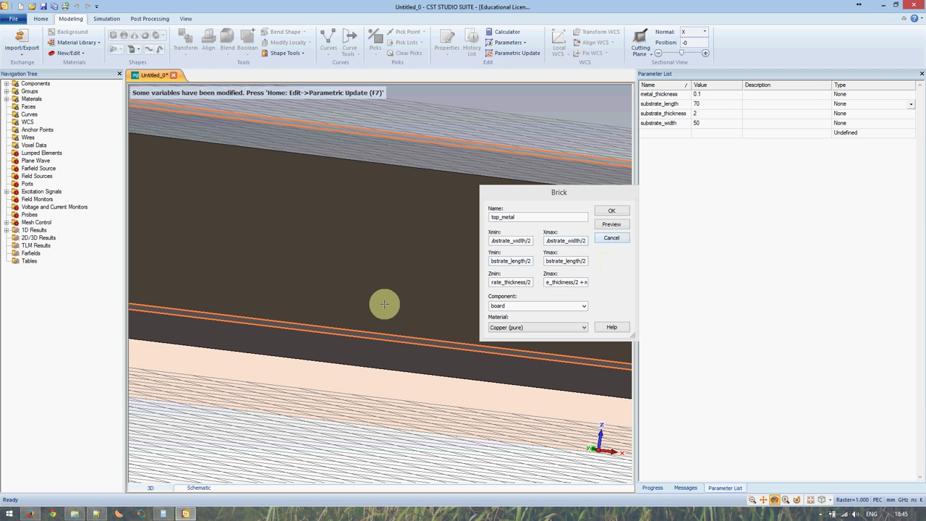
scroll(370, 312, down, 2)
scroll(369, 312, down, 2)
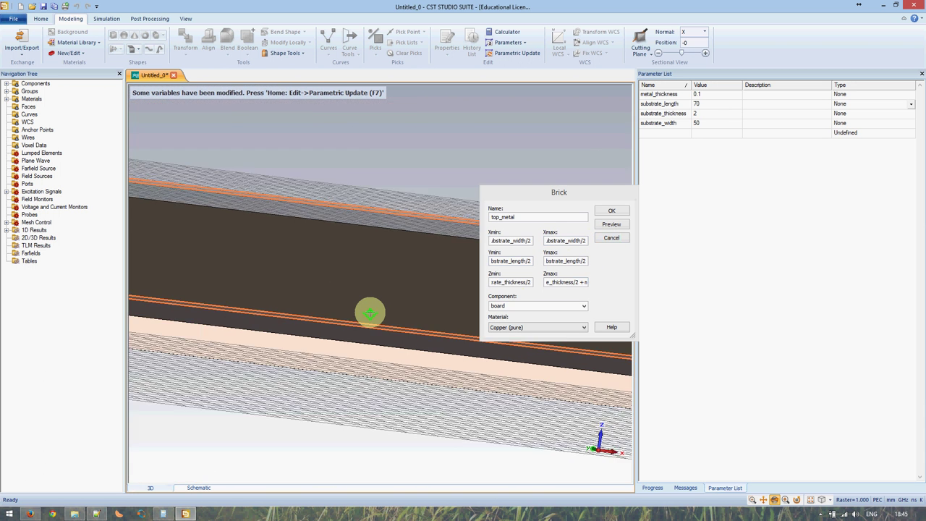
scroll(370, 313, down, 2)
click(609, 213)
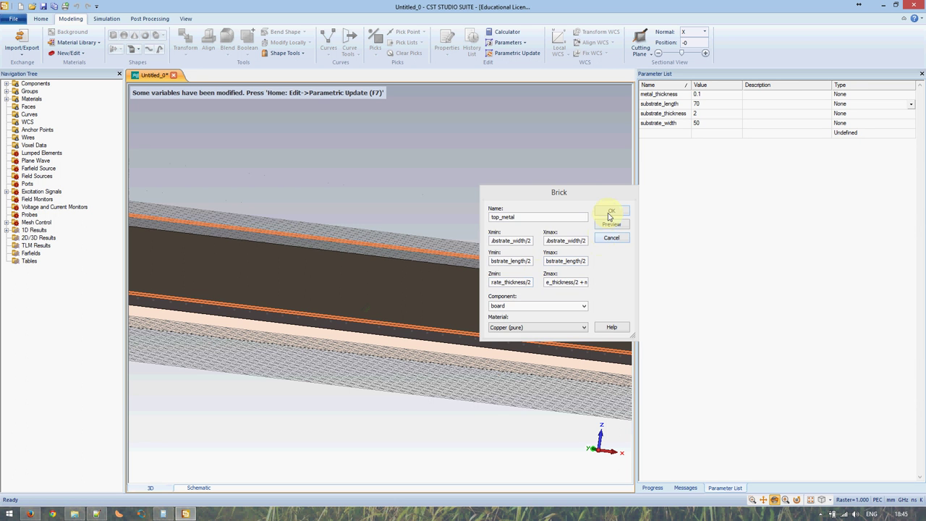
- Try substrate_thickness 1, then revert it to 2, rebuilding the model with F7 each time
click(711, 114)
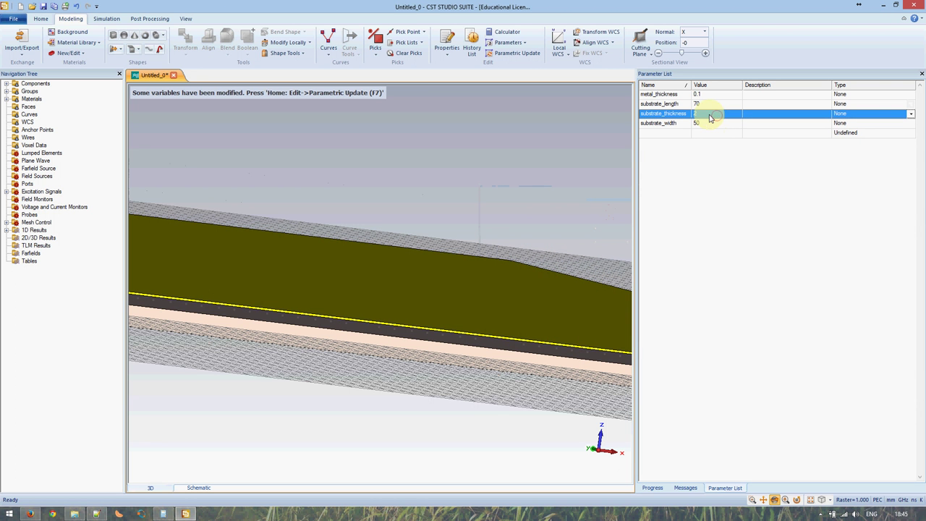
text(1)
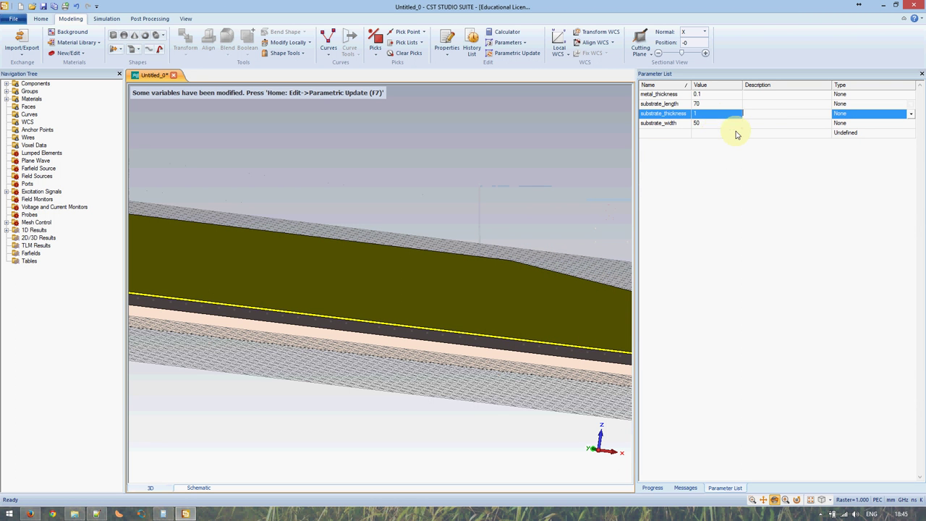
key(Return)
key(F7)
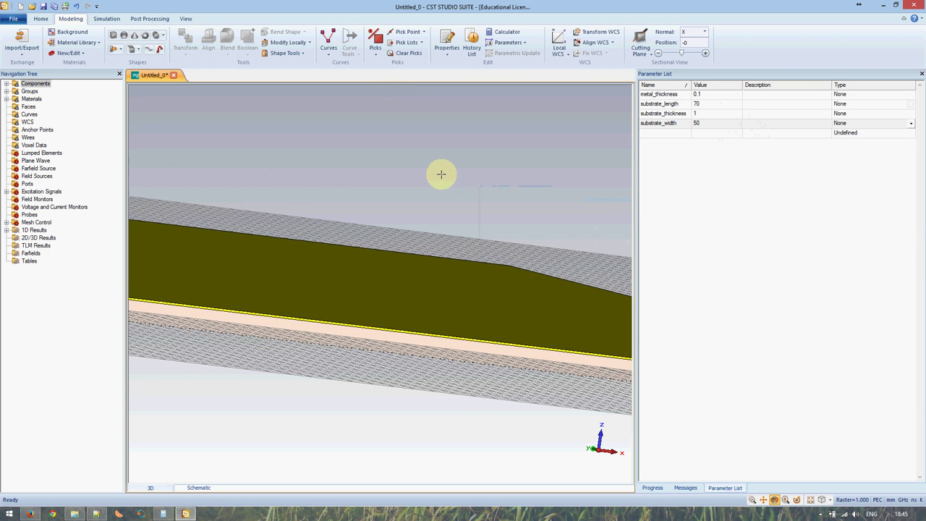
click(698, 113)
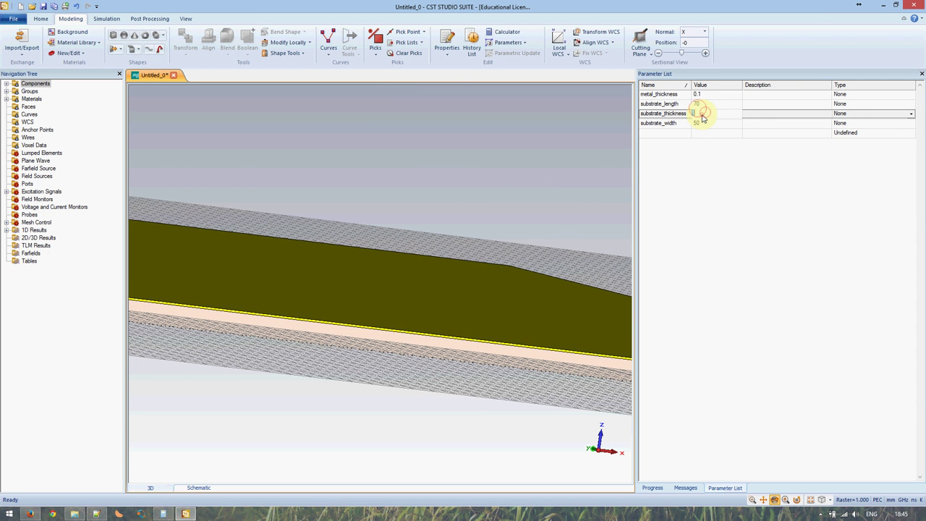
text(2)
key(Return)
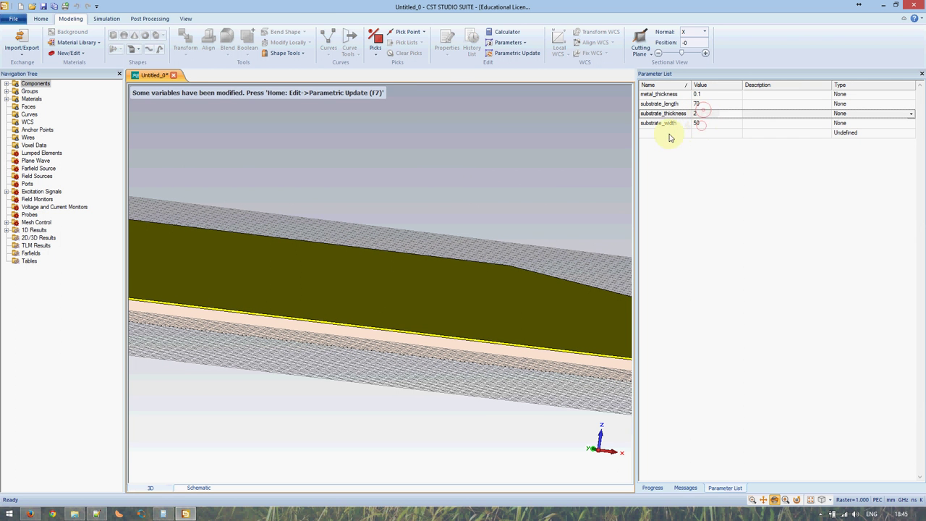
key(F7)
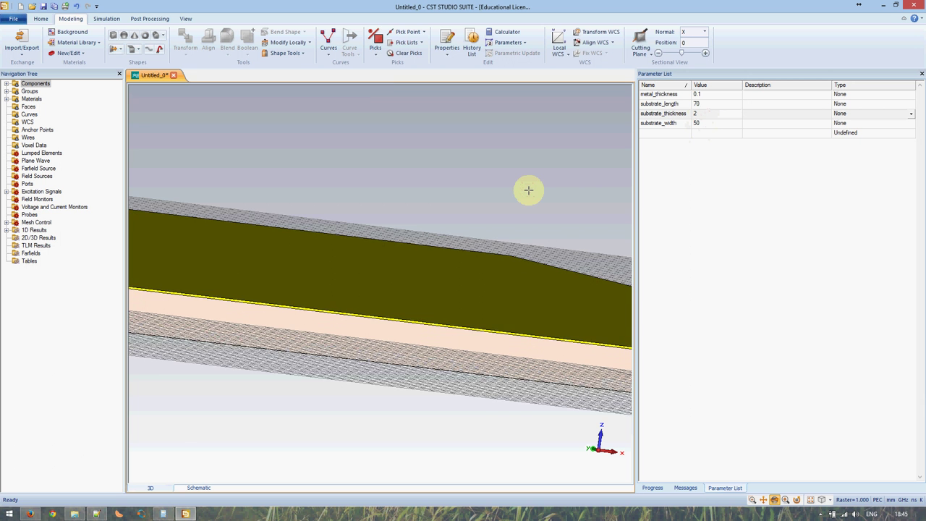
scroll(299, 336, down, 2)
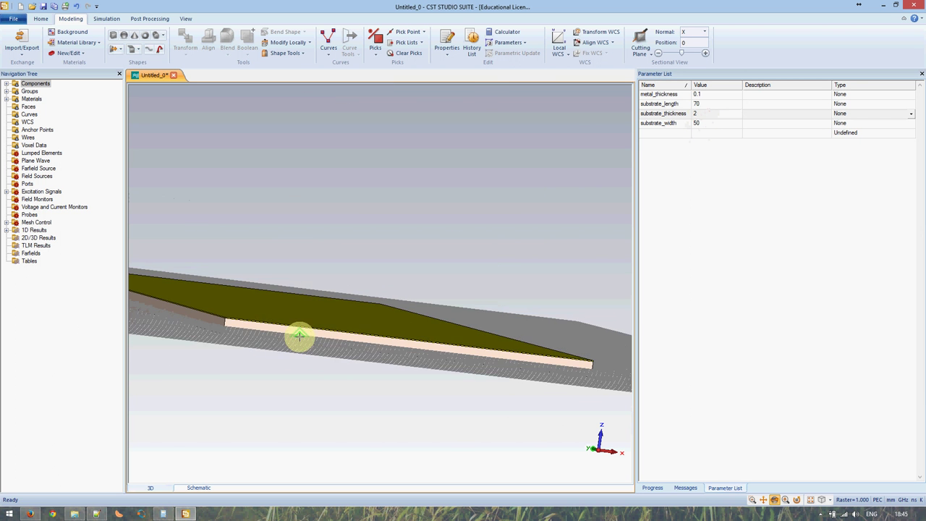
scroll(299, 336, up, 2)
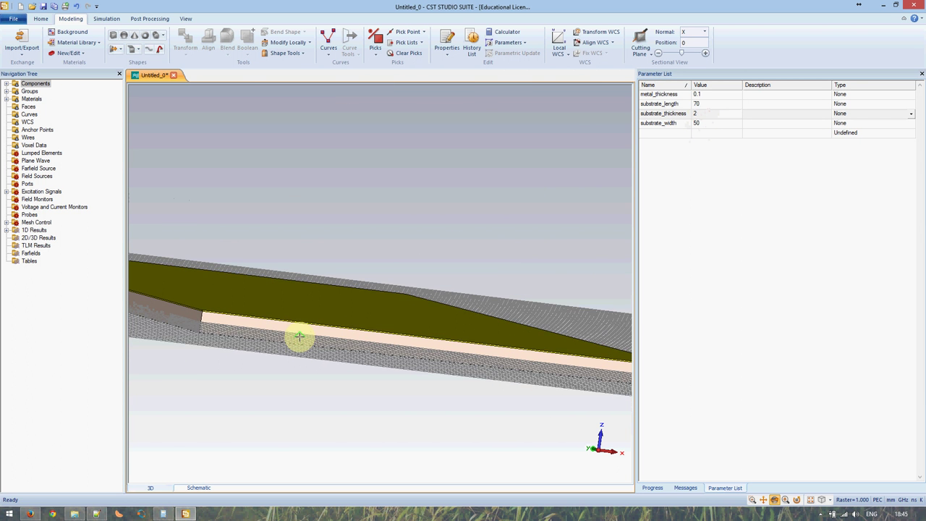
scroll(299, 337, up, 1)
scroll(298, 337, up, 1)
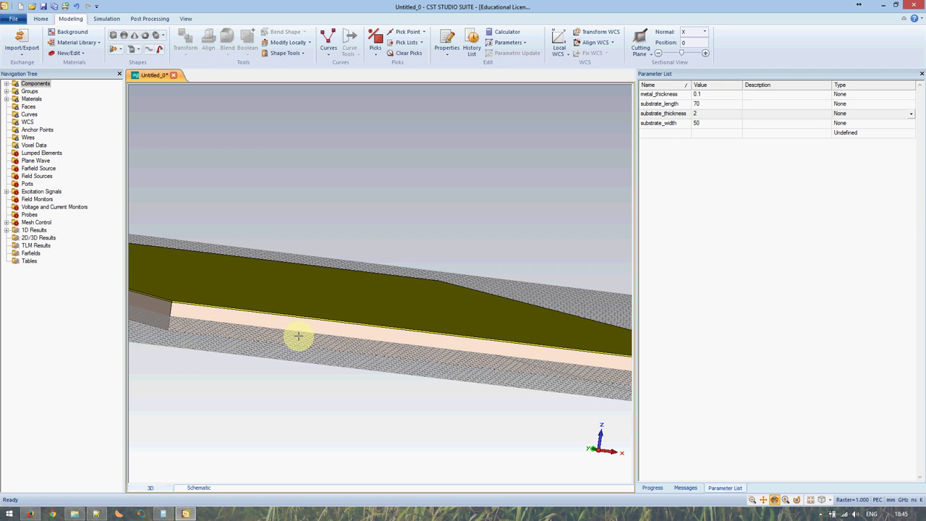
scroll(278, 321, down, 1)
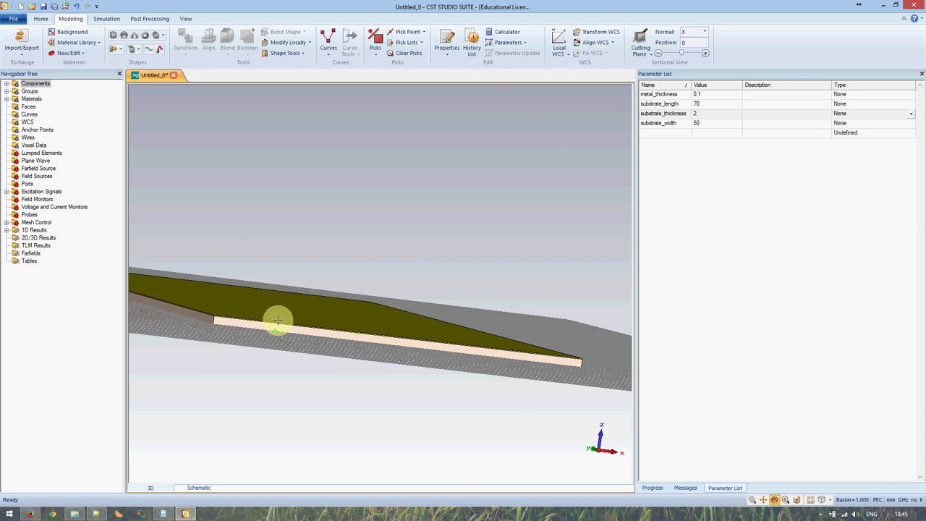
scroll(276, 340, down, 2)
scroll(275, 345, down, 1)
scroll(274, 344, down, 1)
middle_drag(275, 340, 407, 301)
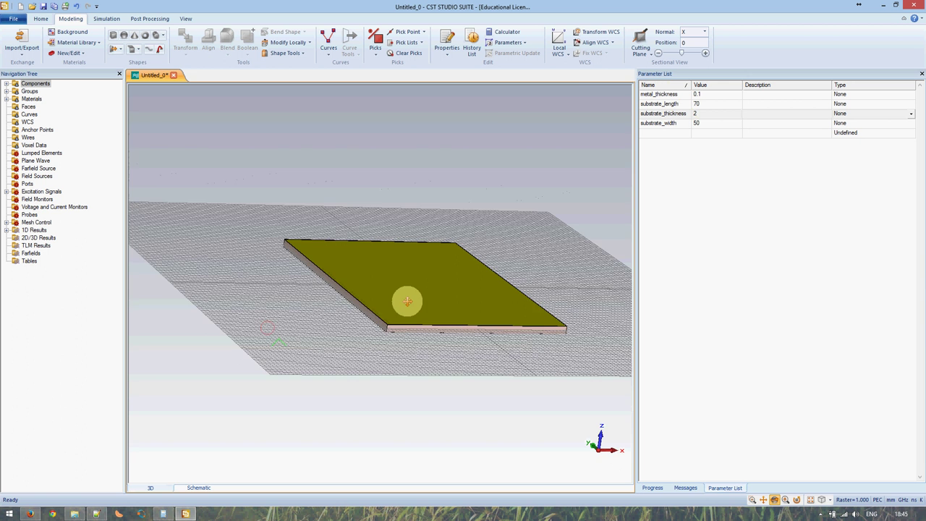
scroll(404, 307, up, 2)
scroll(376, 341, up, 2)
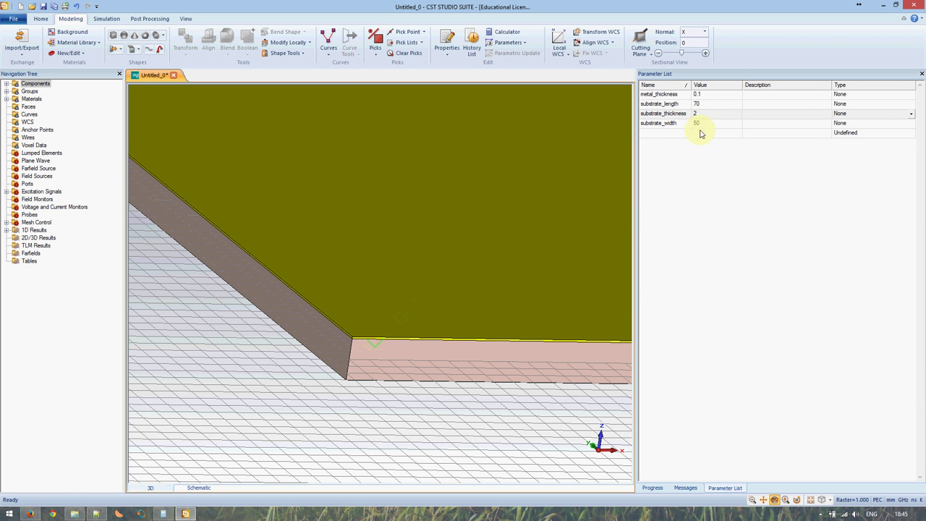
- Set substrate_thickness to 0.5 and rebuild the model with F7
click(700, 117)
click(701, 116)
text(0.5)
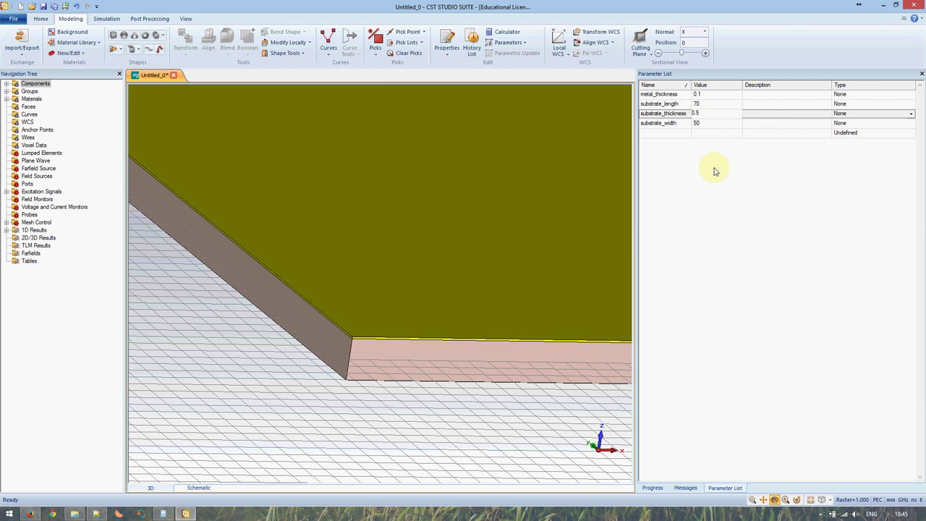
click(749, 108)
click(720, 123)
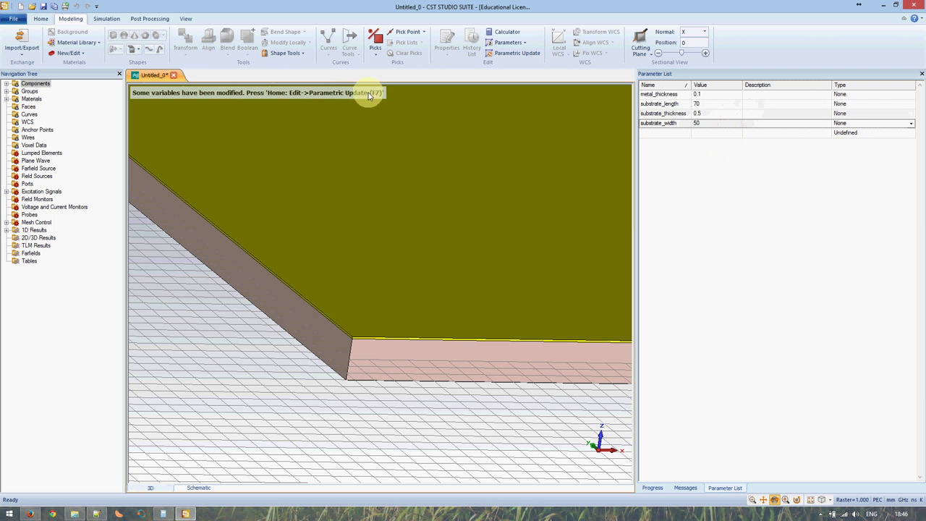
key(F7)
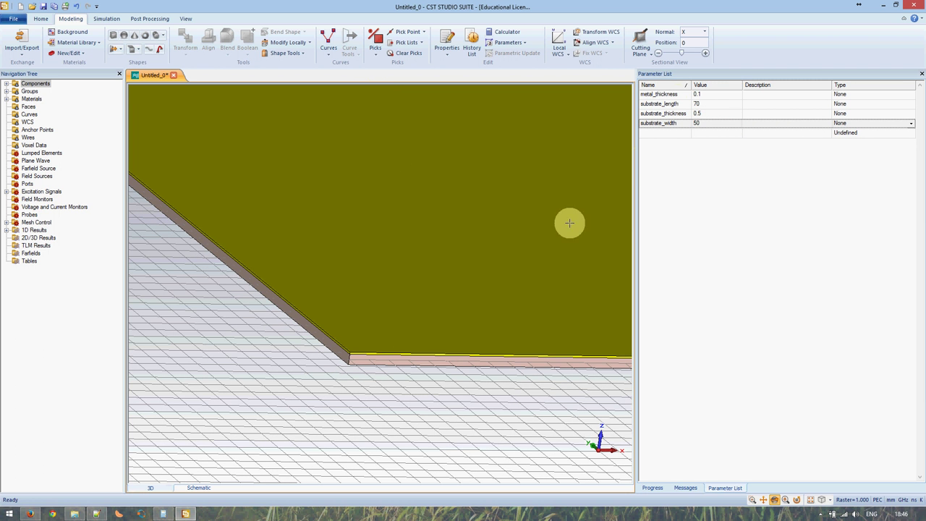
scroll(349, 359, up, 1)
scroll(347, 363, up, 1)
scroll(349, 361, up, 1)
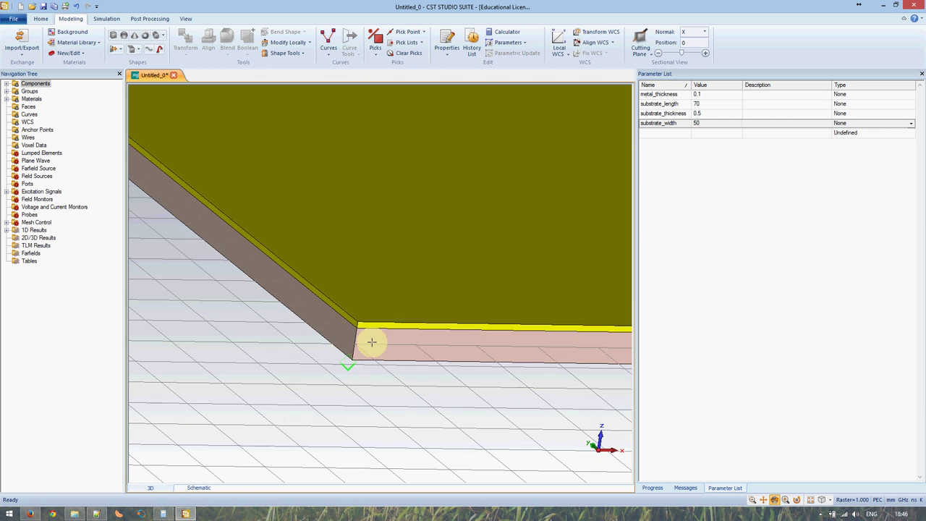
scroll(428, 306, down, 1)
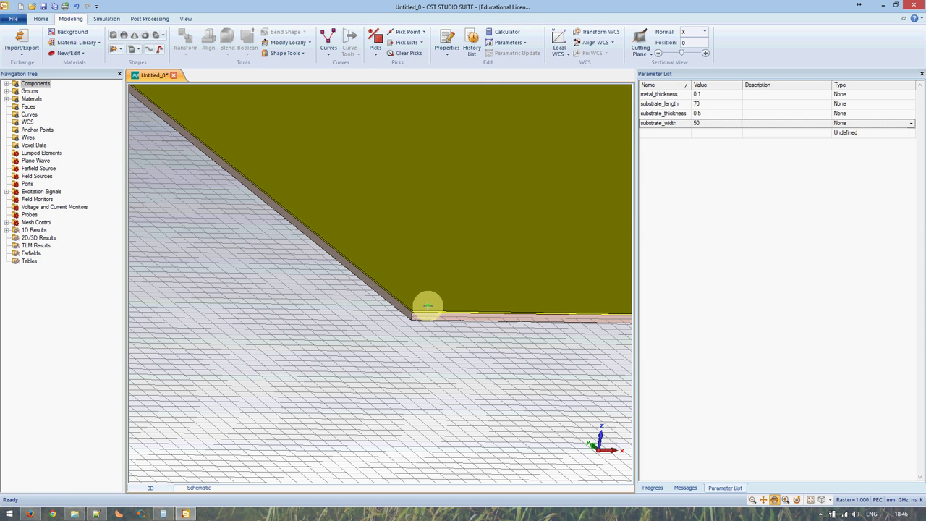
scroll(434, 298, down, 1)
scroll(434, 298, up, 1)
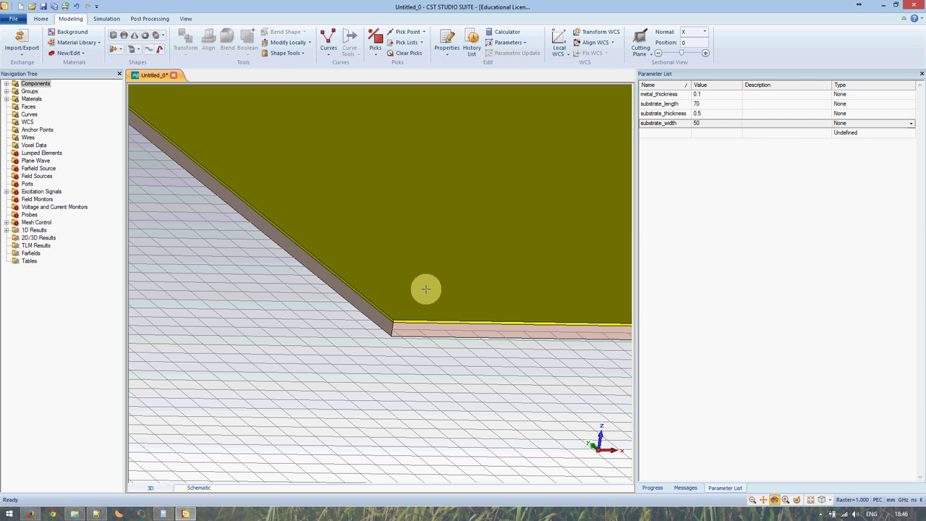
- Start a new brick named bottom_copper and enter its parametric X and Y bounds
click(463, 309)
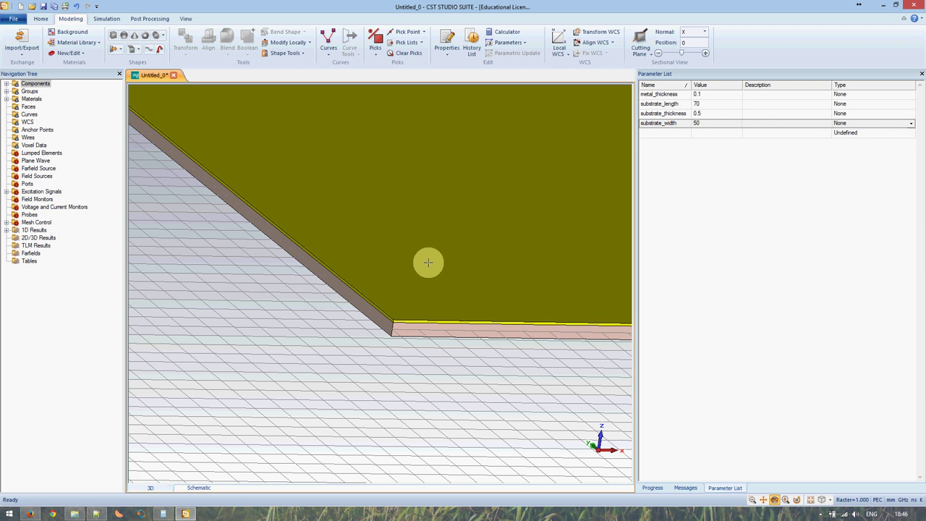
click(111, 38)
key(Escape)
text(-substrate_)
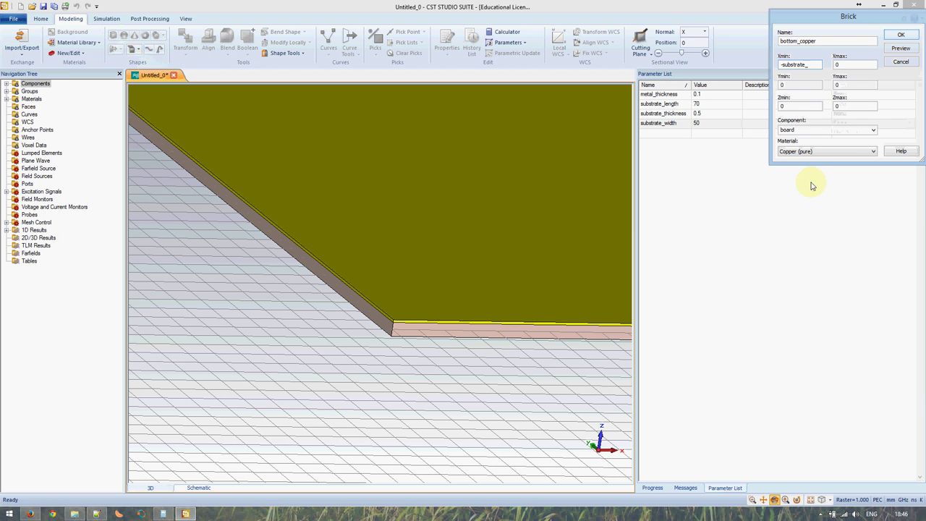
text(l)
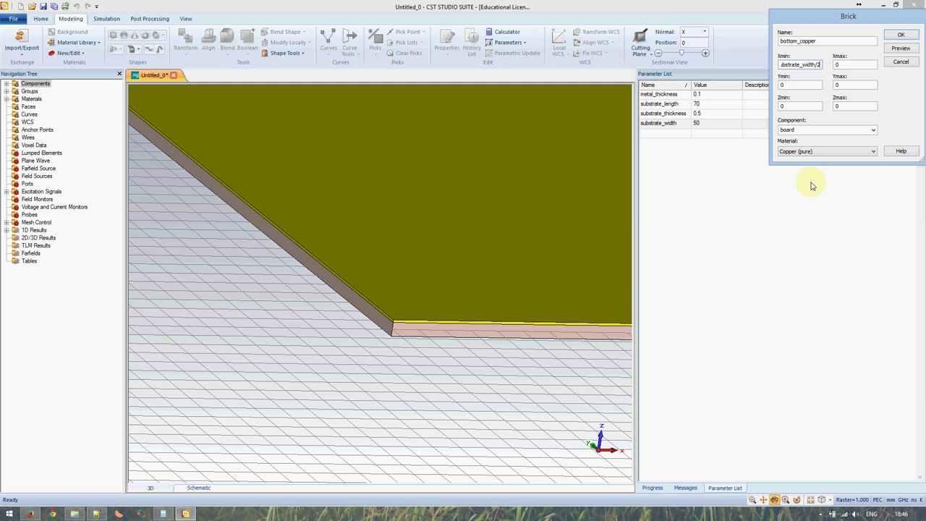
key(Tab)
text(s)
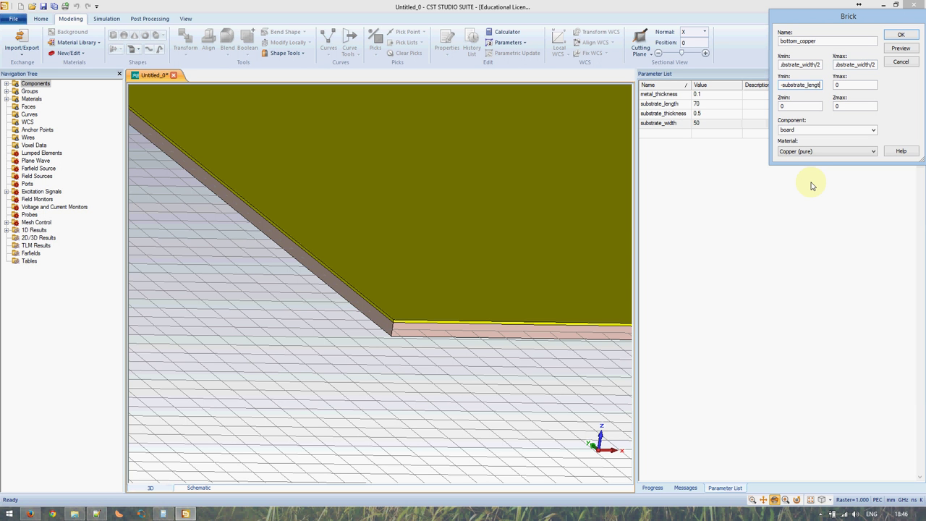
key(Tab)
text(su)
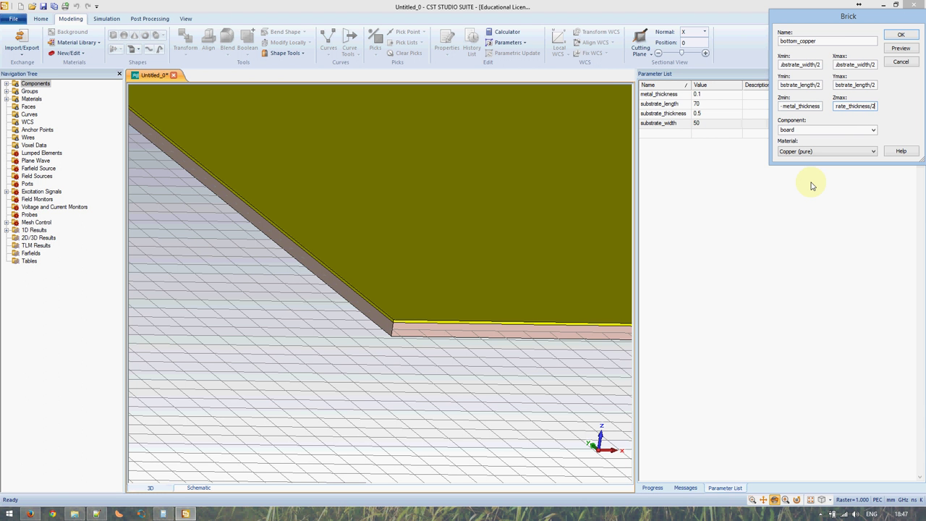
- Preview the Copper (pure) bottom_copper plate under the board, check its edge, and confirm it
click(900, 47)
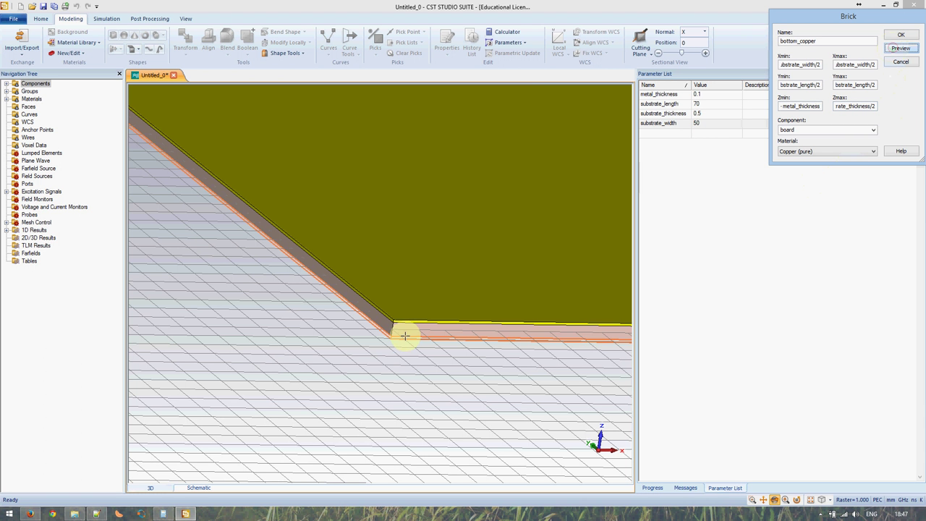
drag(405, 337, 442, 268)
mouse_move(471, 207)
mouse_down()
mouse_move(511, 142)
mouse_move(424, 243)
mouse_move(407, 238)
mouse_move(418, 210)
mouse_move(411, 268)
mouse_move(434, 181)
mouse_move(402, 236)
mouse_move(424, 223)
mouse_move(424, 244)
mouse_move(438, 217)
mouse_up()
scroll(430, 181, down, 3)
scroll(429, 176, up, 3)
scroll(439, 213, up, 2)
scroll(442, 224, up, 2)
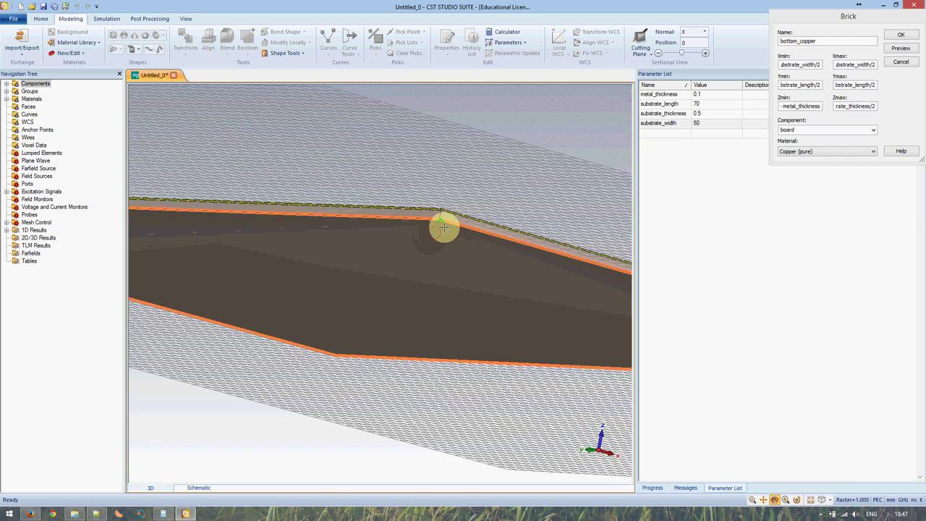
scroll(399, 190, up, 2)
scroll(398, 182, up, 1)
mouse_move(398, 180)
mouse_down()
mouse_move(393, 200)
mouse_move(403, 181)
mouse_up()
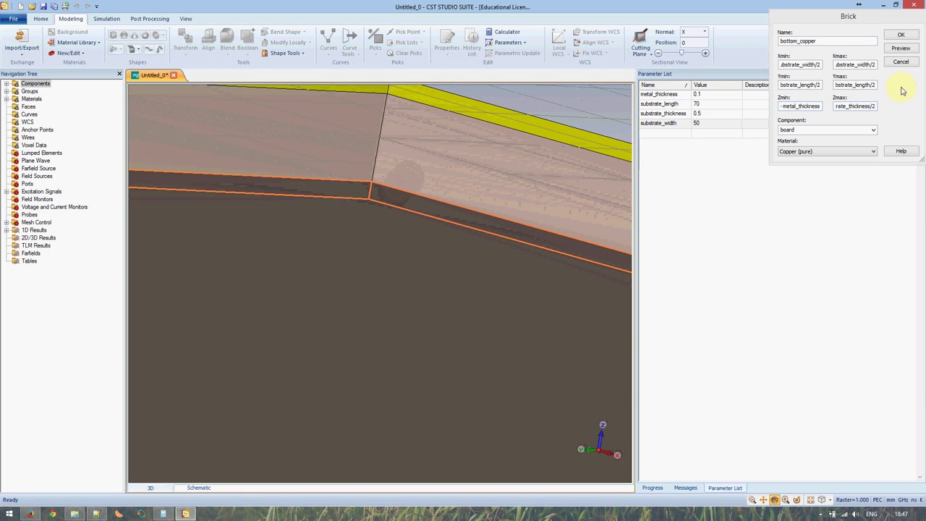
click(901, 35)
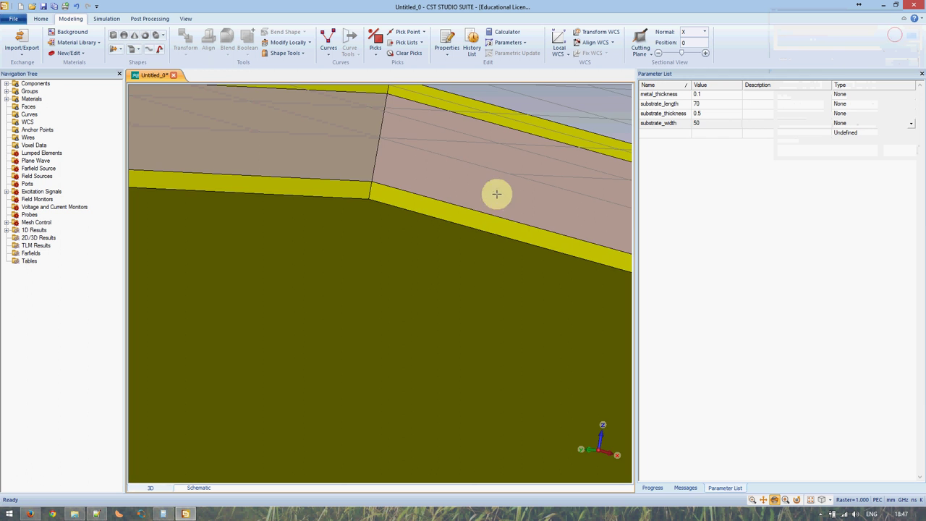
- Change substrate_width to 40, keep substrate_thickness at 0.5, update the model, and begin a cylinder
mouse_move(440, 172)
mouse_down()
mouse_move(422, 198)
mouse_move(440, 165)
mouse_up()
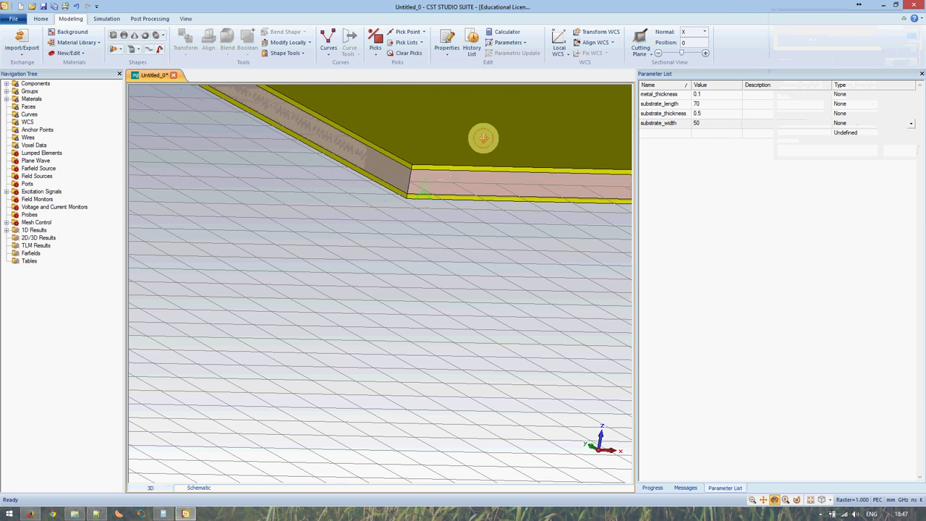
mouse_move(483, 137)
mouse_down()
mouse_move(323, 248)
mouse_move(337, 232)
mouse_up()
mouse_move(496, 186)
mouse_down()
mouse_move(343, 252)
mouse_move(347, 244)
mouse_move(314, 250)
mouse_move(347, 273)
mouse_up()
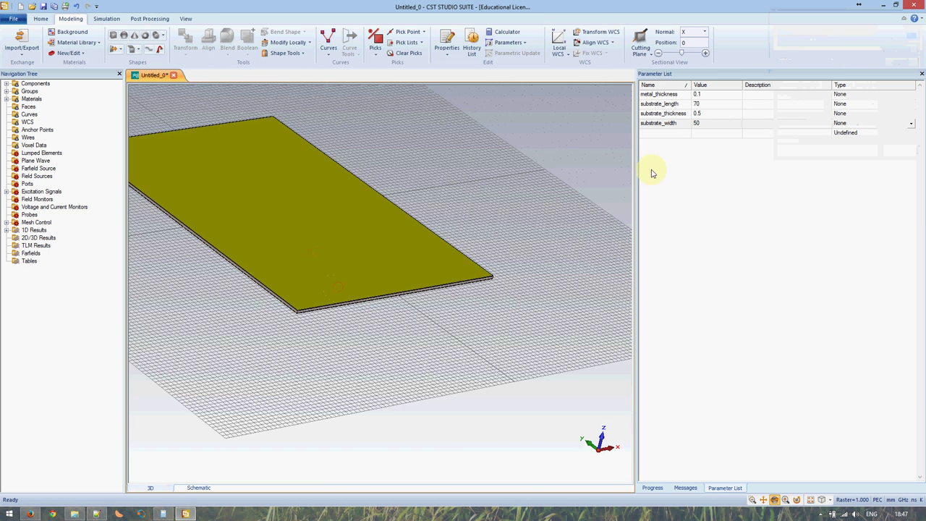
double_click(706, 126)
text(40)
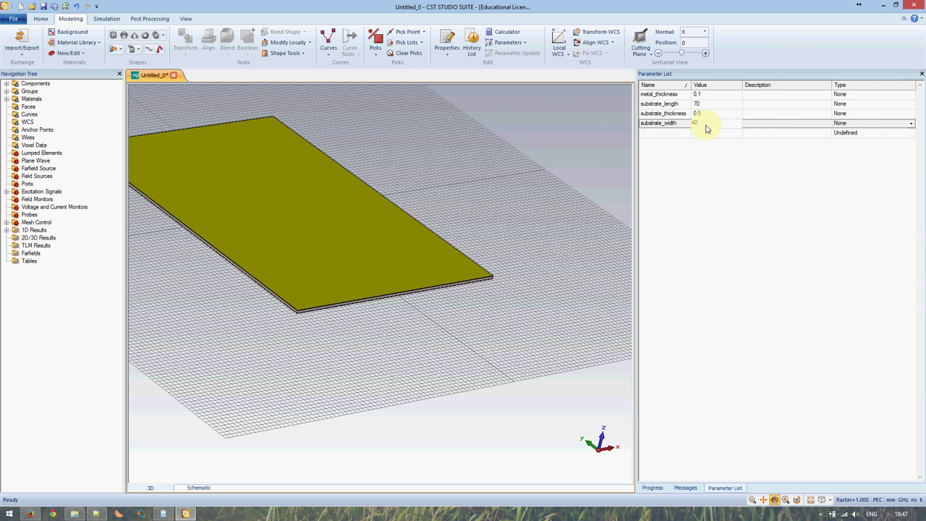
key(Return)
double_click(700, 114)
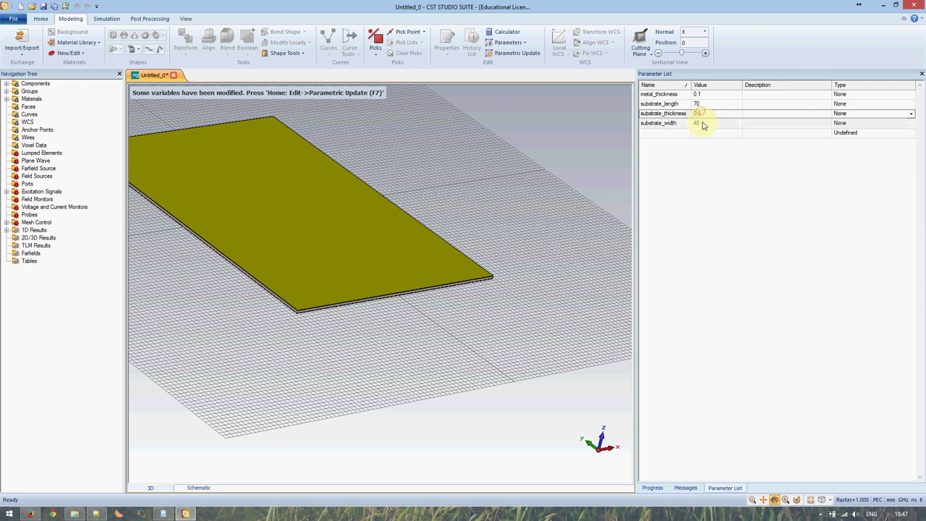
click(698, 123)
key(F7)
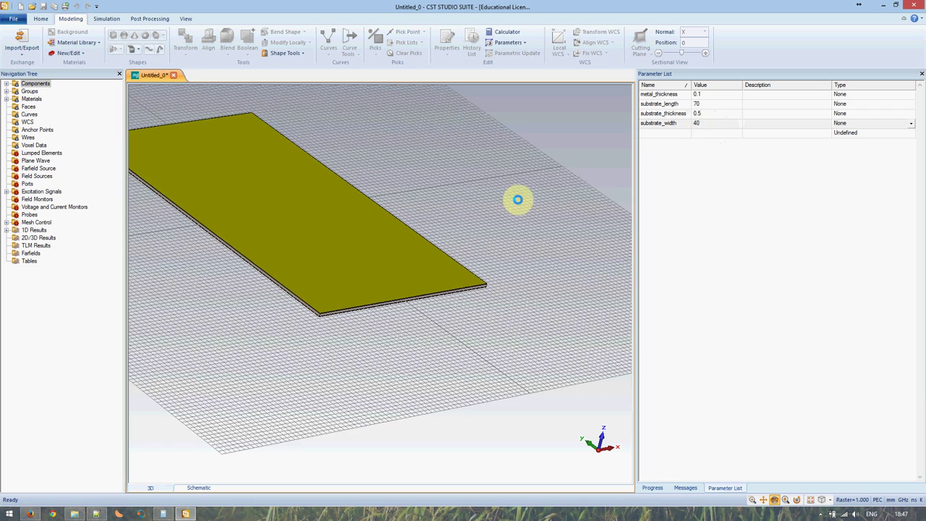
middle_drag(320, 250, 394, 322)
mouse_move(394, 322)
mouse_down()
mouse_move(406, 325)
mouse_move(362, 264)
mouse_move(429, 256)
mouse_move(397, 261)
mouse_up()
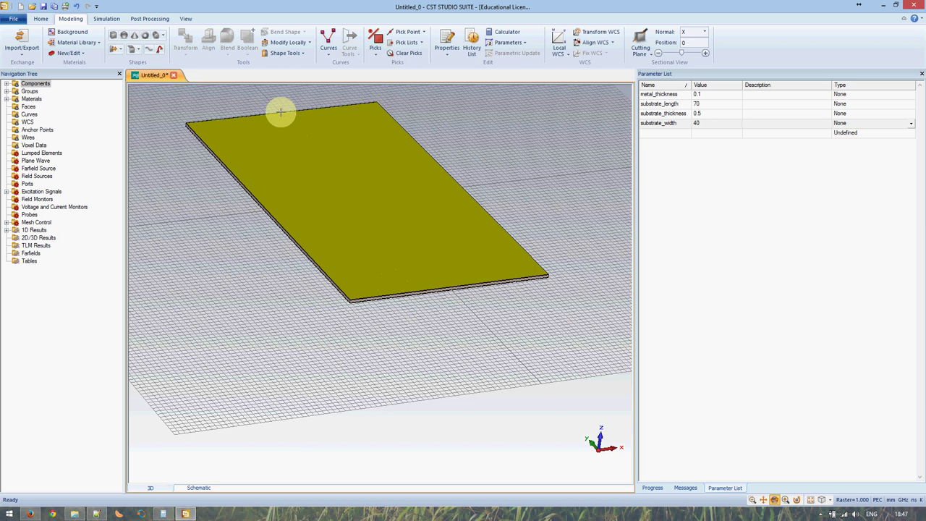
click(156, 36)
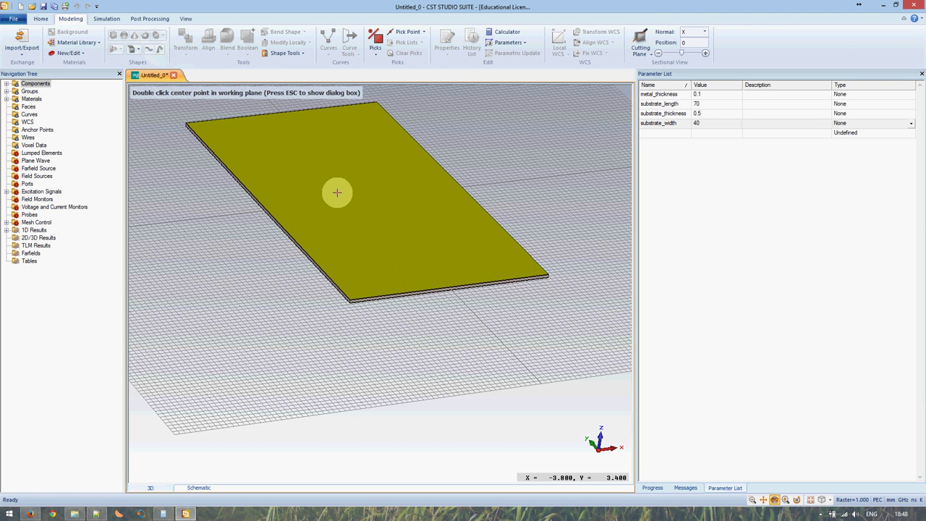
- Name the new cylinder 'via' in its settings and start editing its outer radius
key(Escape)
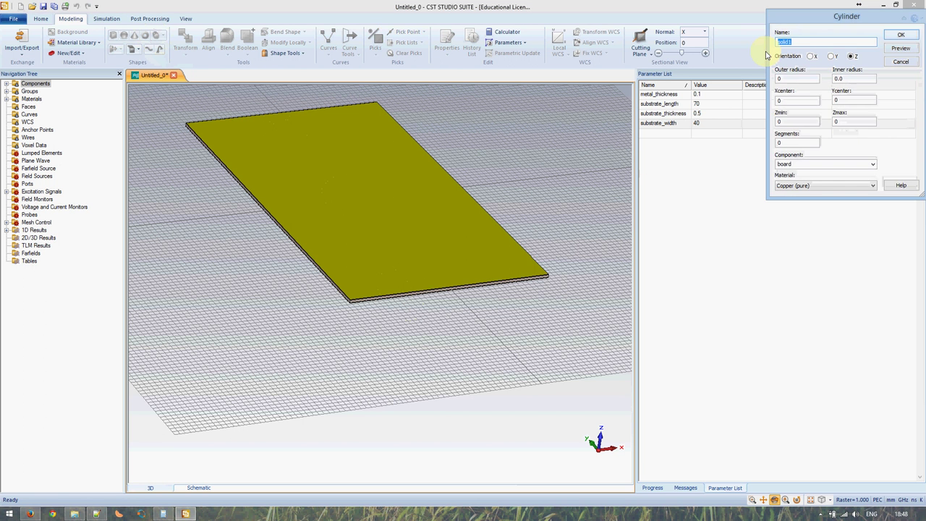
drag(807, 19, 444, 169)
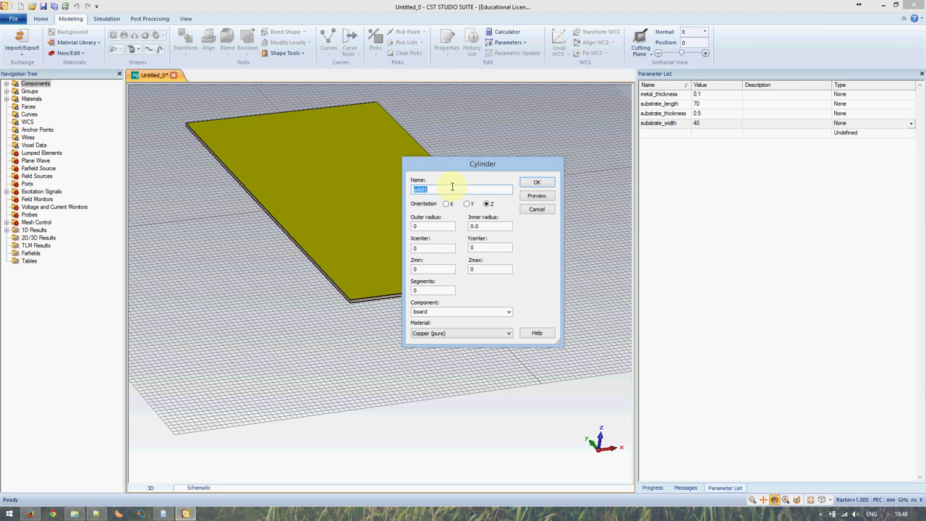
text(via)
double_click(426, 227)
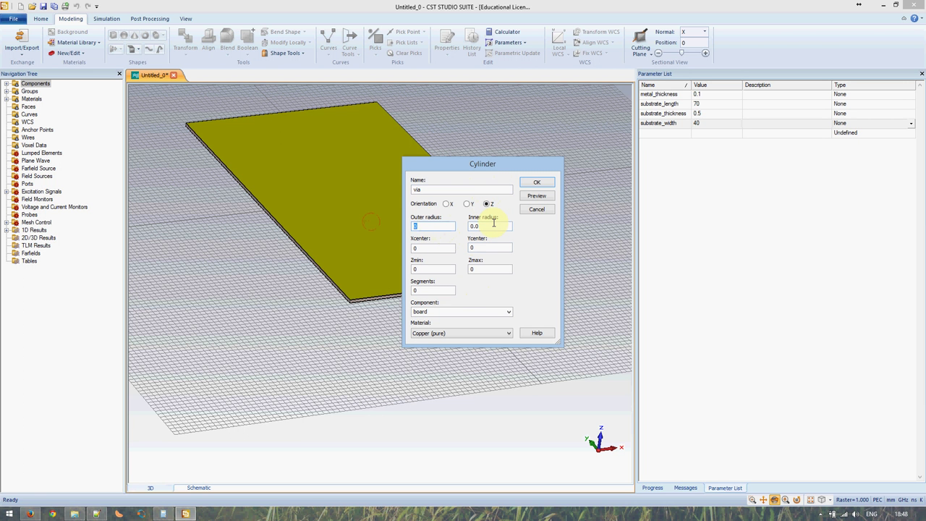
- Set outer radius via_radius, Xcenter -SIW_width/2 and Ycenter -substrate_length/2 + 3*via_radius
text(via_radius)
double_click(493, 223)
key(Tab)
text(s)
text(ubstrate)
key(BackSpace)
key(BackSpace)
key(BackSpace)
text(SIW_)
key(BackSpace)
key(BackSpace)
key(BackSpace)
key(BackSpace)
text(SIW_width)
text(/2)
key(Tab)
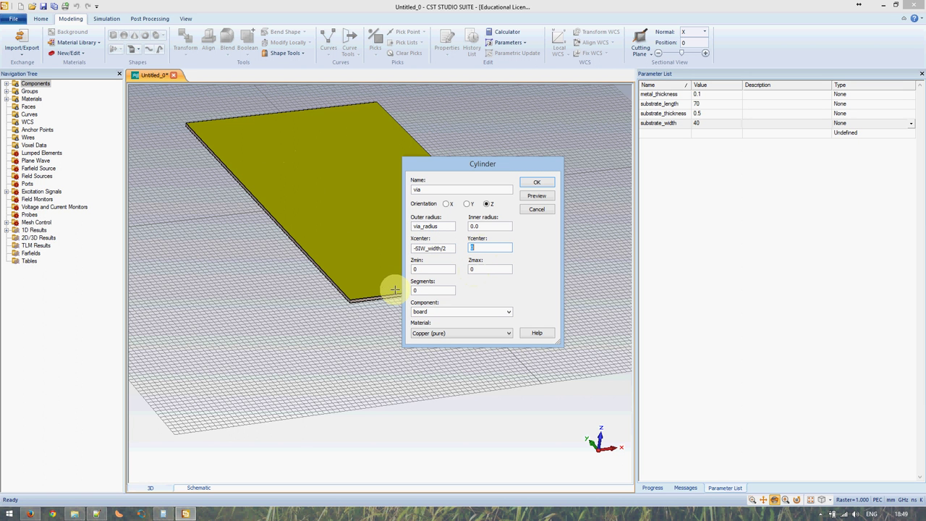
text(-)
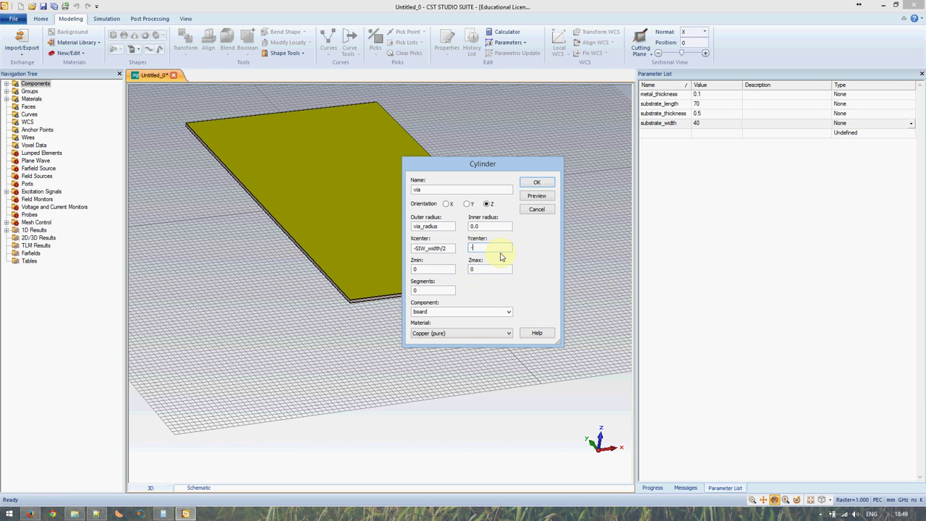
text(substrate_)
text(ngth/2 +)
text( 3*via_rai)
text(ius)
- Set Zmin to -substrate_thickness/2 - metal_thickness and Zmax to substrate_thickness/2 + metal_thickness
key(Tab)
text(-subs)
text(trate_thi)
text(ckness / 2)
key(BackSpace)
key(BackSpace)
key(BackSpace)
key(BackSpace)
text(/2)
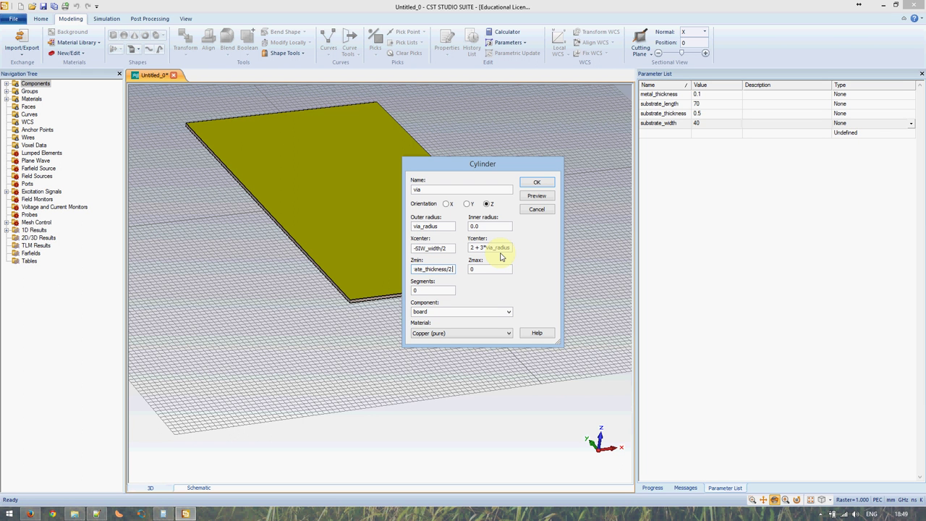
text( - me)
text(tal_thickness)
key(Tab)
text(substrate_thi)
text(ckness/)
text(2)
text( + metal thi)
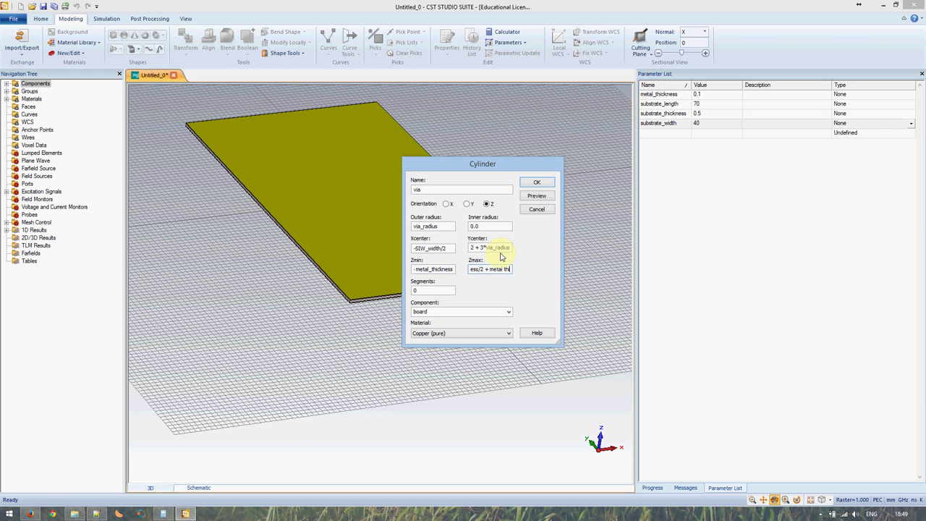
key(BackSpace)
key(BackSpace)
key(BackSpace)
key(BackSpace)
key(BackSpace)
text(l_thic)
text(kness)
- Review the Zmax expression, then revisit the via name and segments settings
click(536, 196)
click(484, 269)
drag(485, 269, 489, 269)
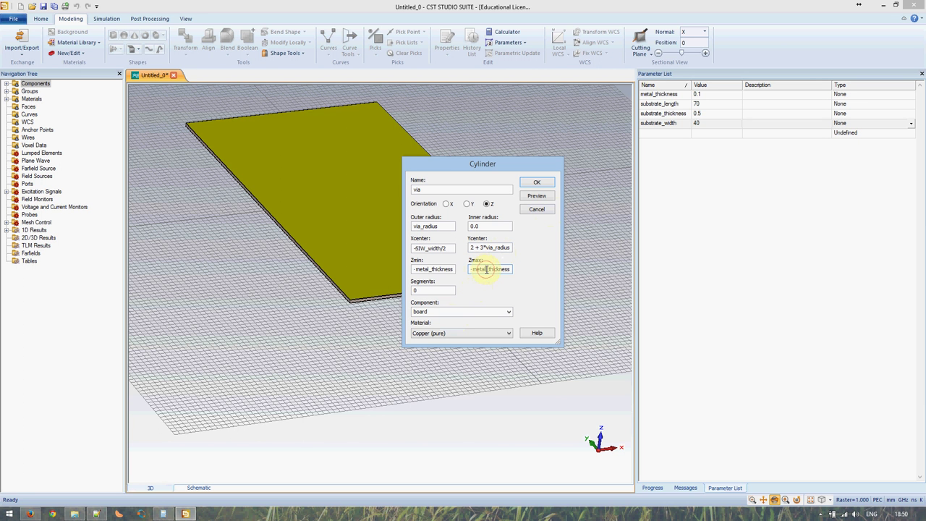
click(444, 190)
click(435, 289)
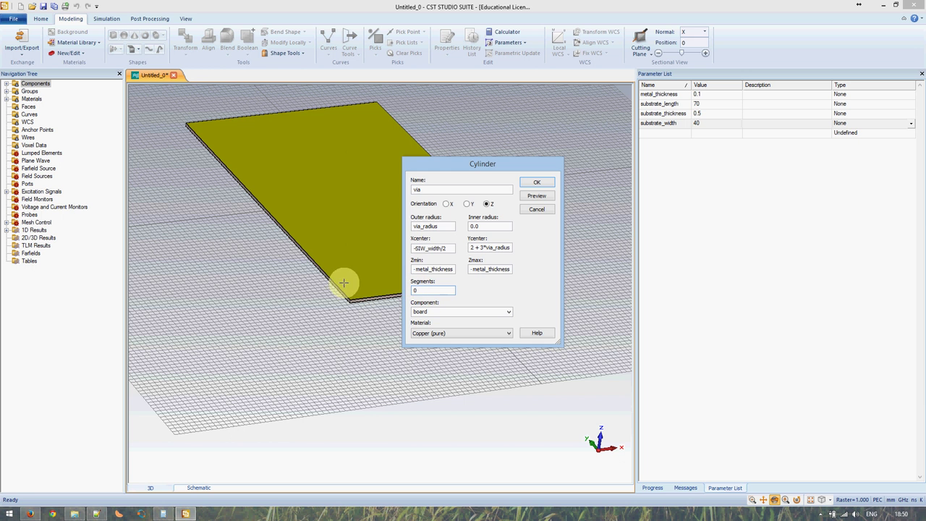
- Preview the via, define the missing via_radius as 0.2, and bring up the Notepad++ notes
click(536, 196)
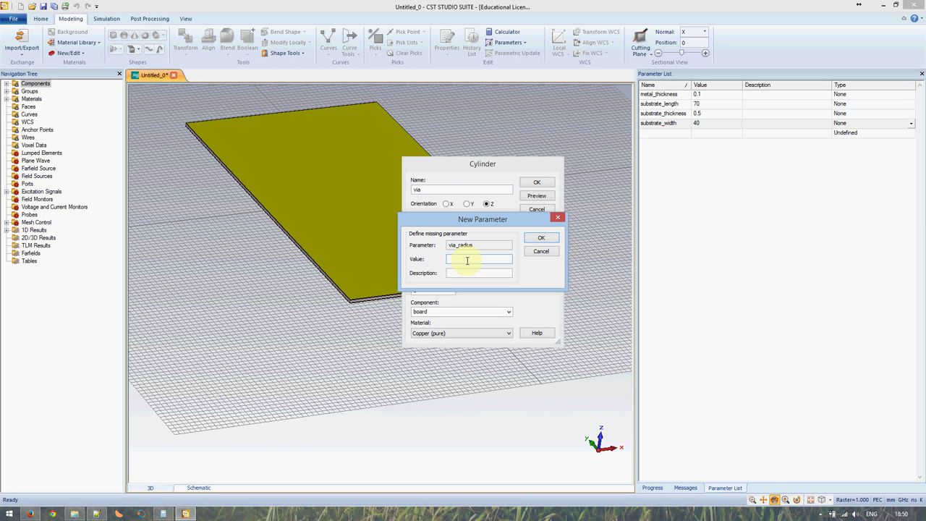
text(0.2)
key(Return)
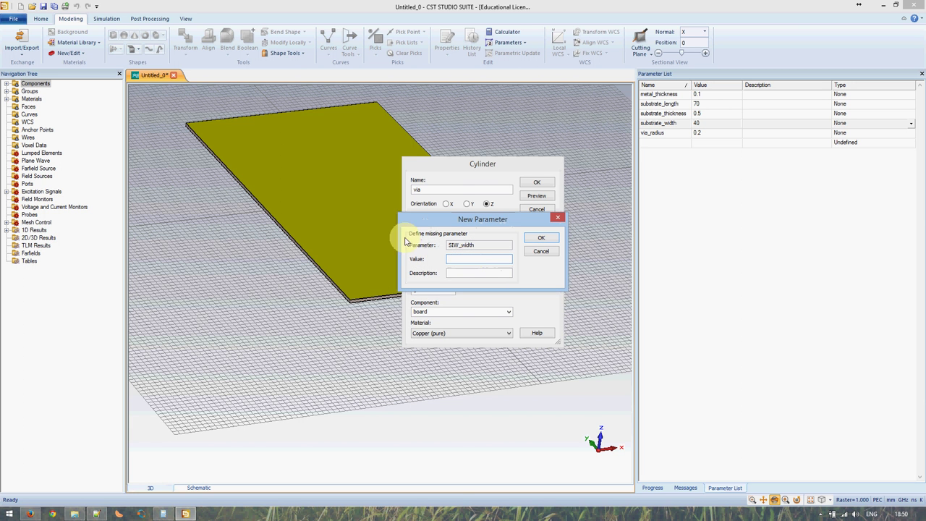
click(96, 512)
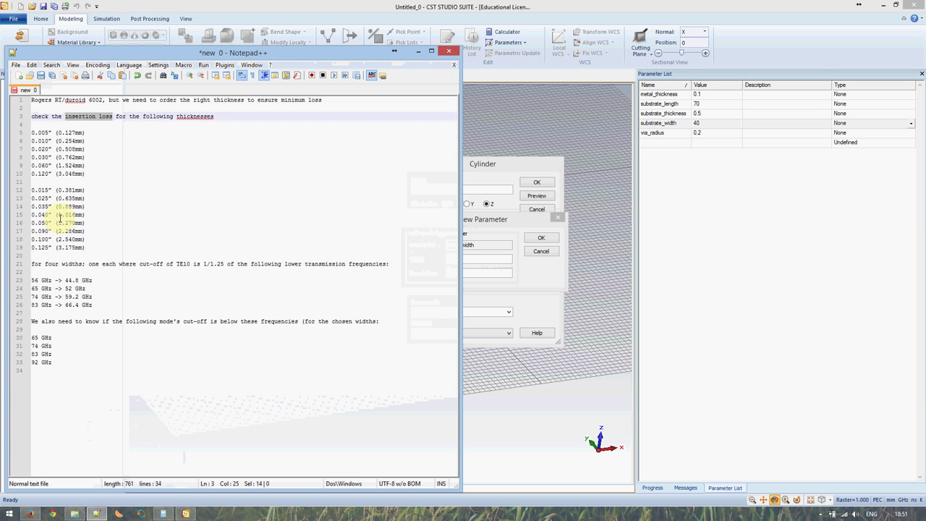
- Mark the 0.040" thickness and 56 GHz -> 44.8 GHz lines in the notes, then minimise them
drag(85, 214, 40, 214)
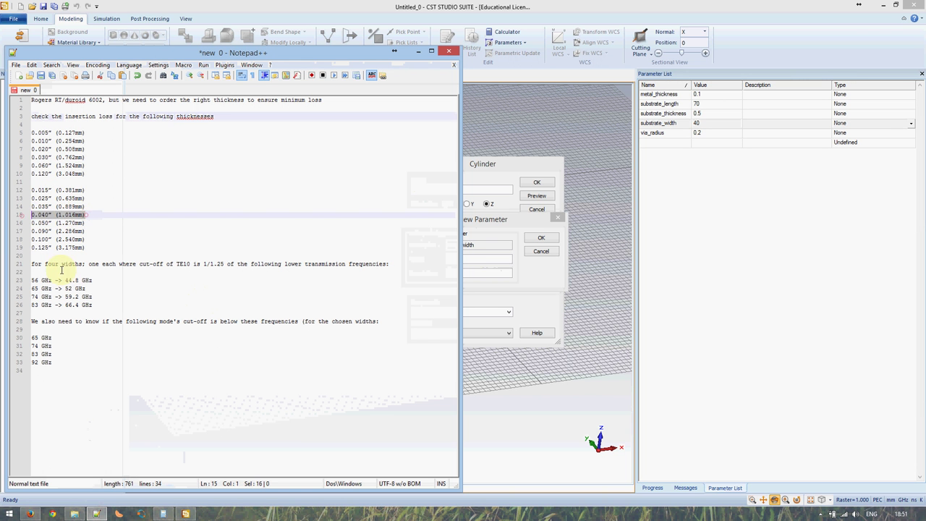
drag(93, 280, 42, 282)
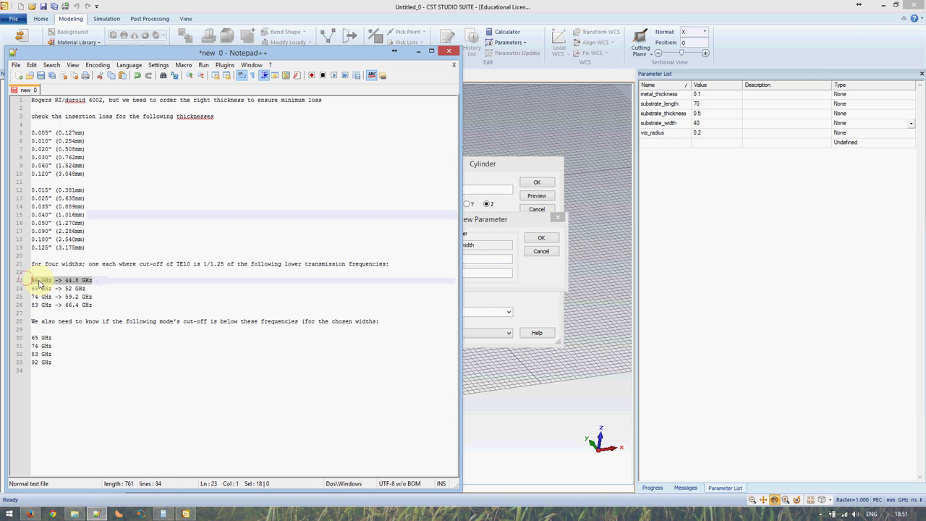
click(96, 513)
text(10)
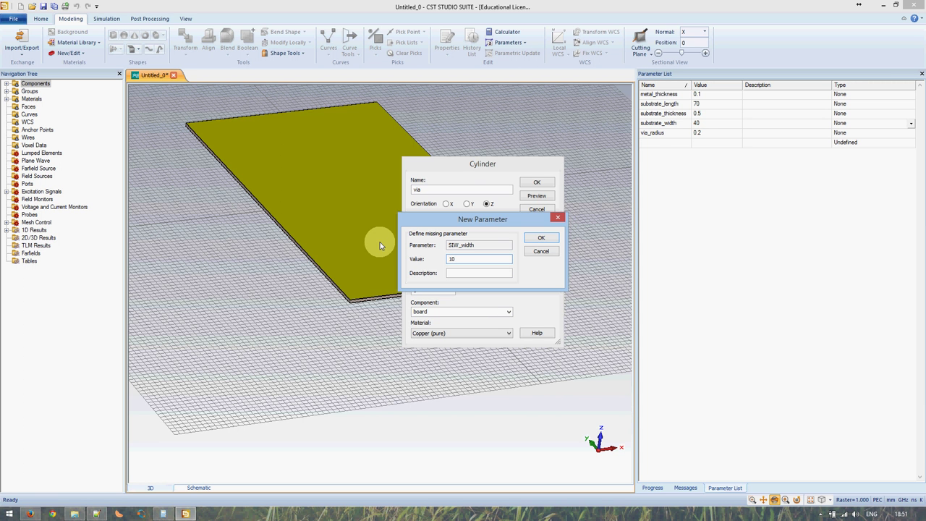
- Confirm SIW_width as 10 and zoom in to inspect the via preview on the board
click(541, 238)
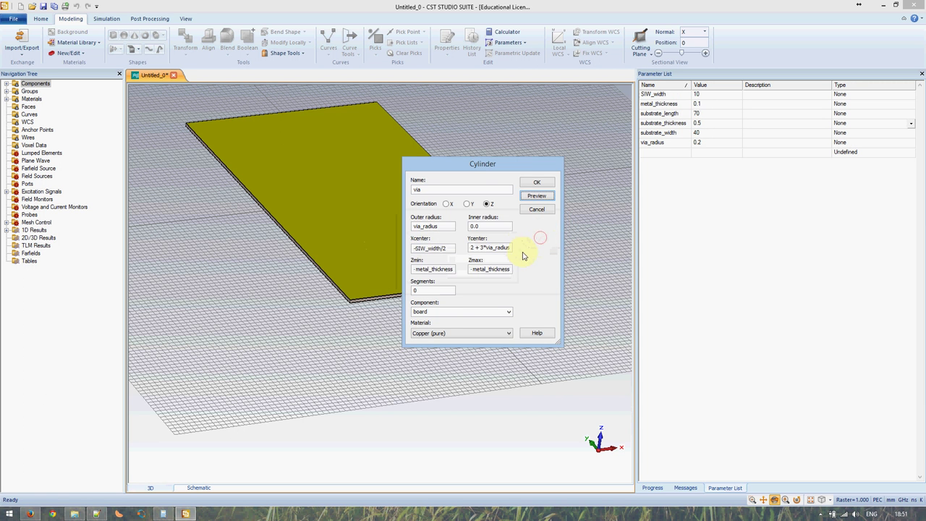
drag(503, 165, 568, 163)
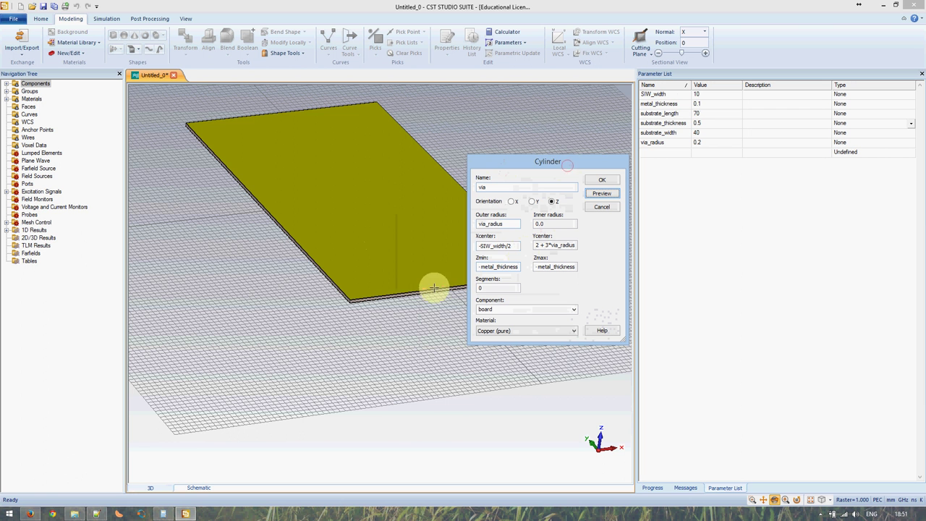
scroll(427, 289, up, 3)
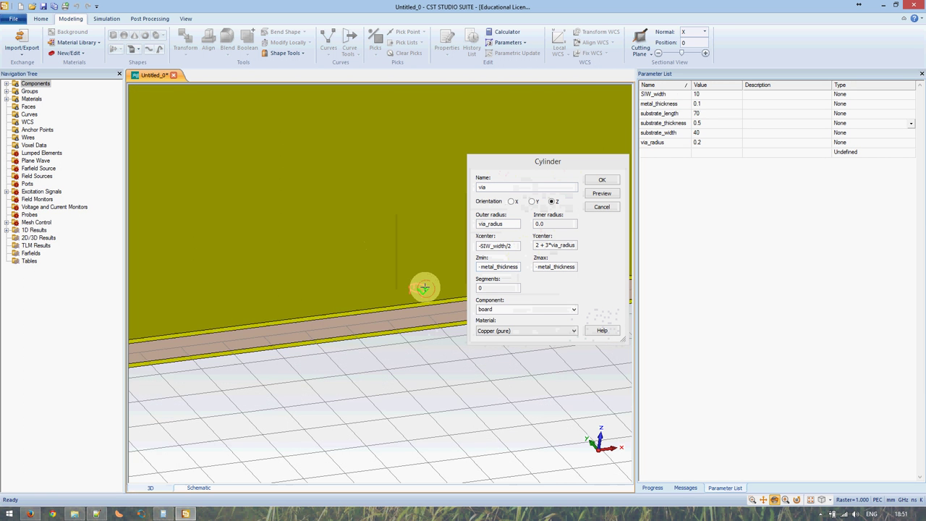
scroll(424, 287, up, 2)
scroll(421, 304, up, 2)
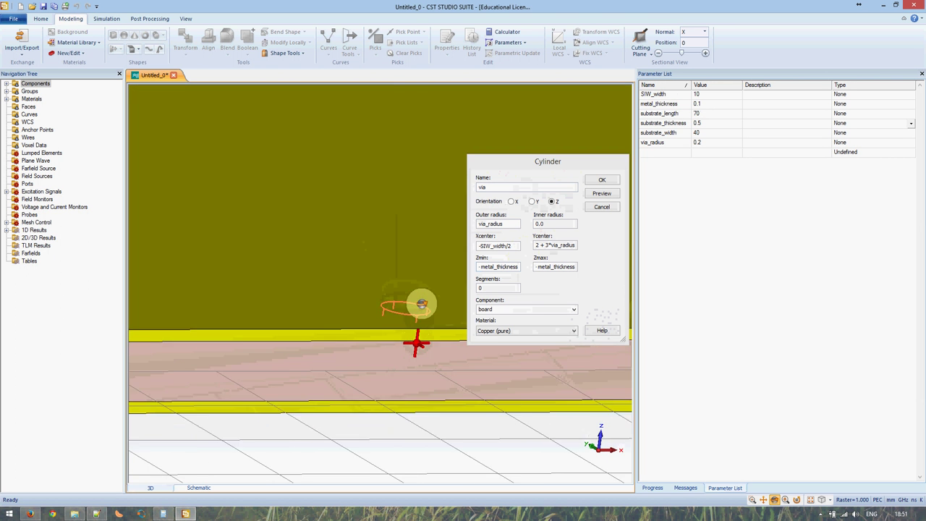
mouse_move(422, 304)
mouse_down()
mouse_move(424, 275)
mouse_move(413, 341)
mouse_move(413, 304)
mouse_up()
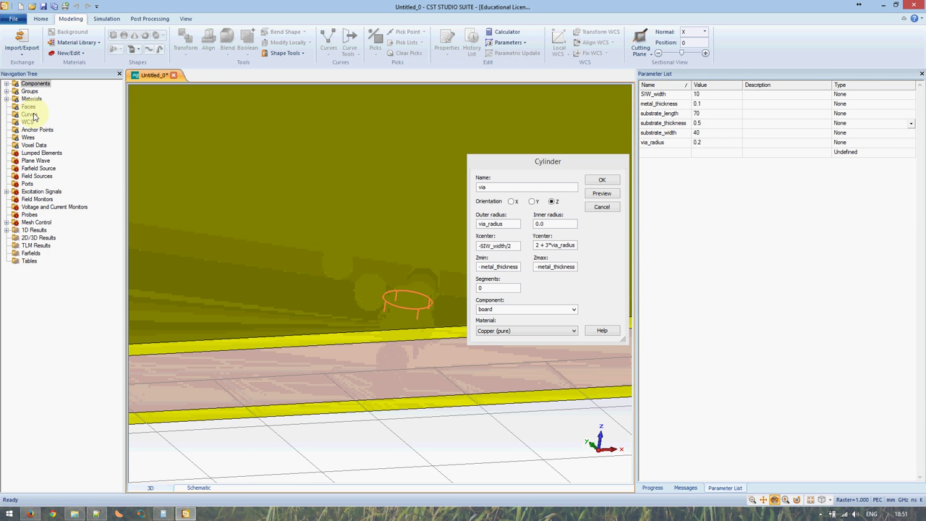
- Dismiss the warning message and create the via cylinder
click(7, 87)
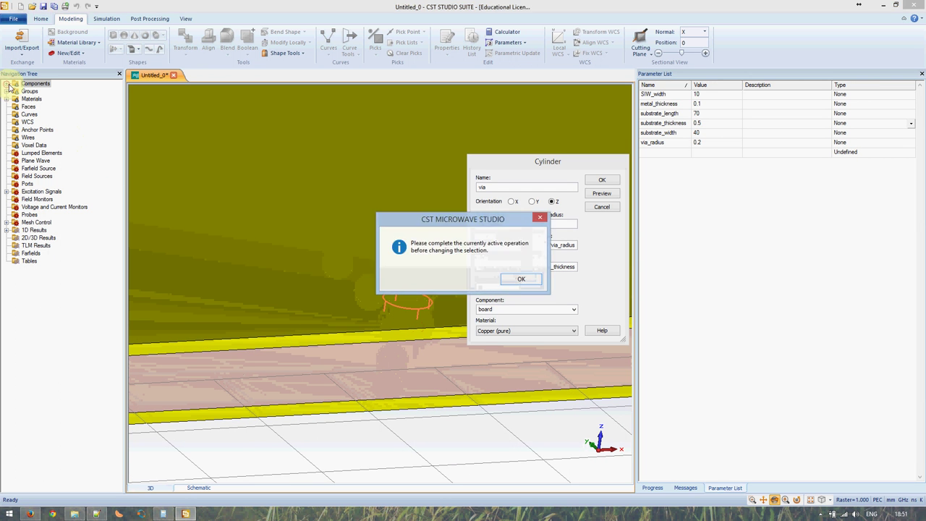
click(531, 285)
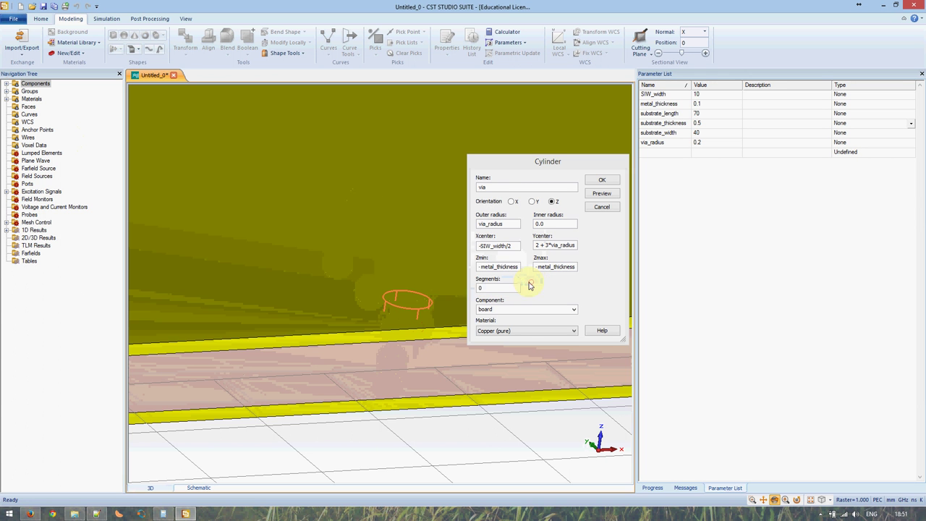
click(602, 180)
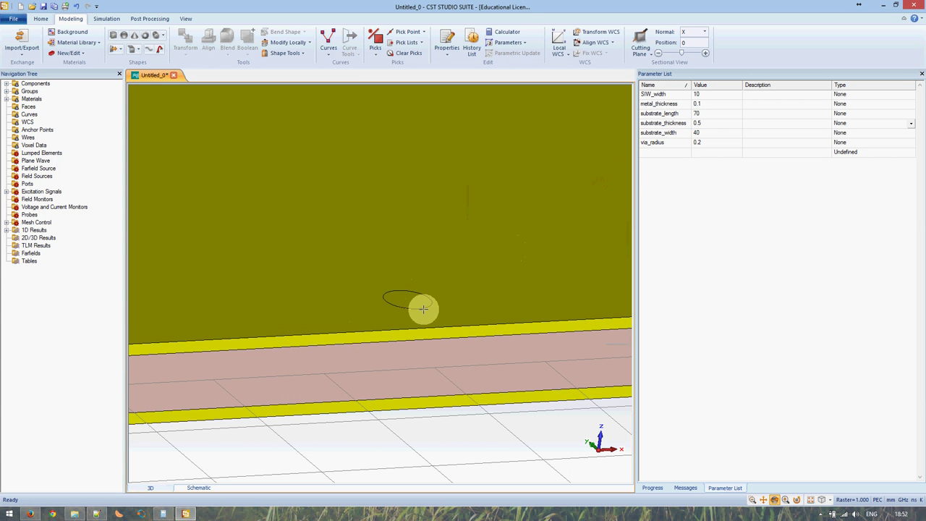
- Expand Components and hide the rf_substrate component
click(283, 219)
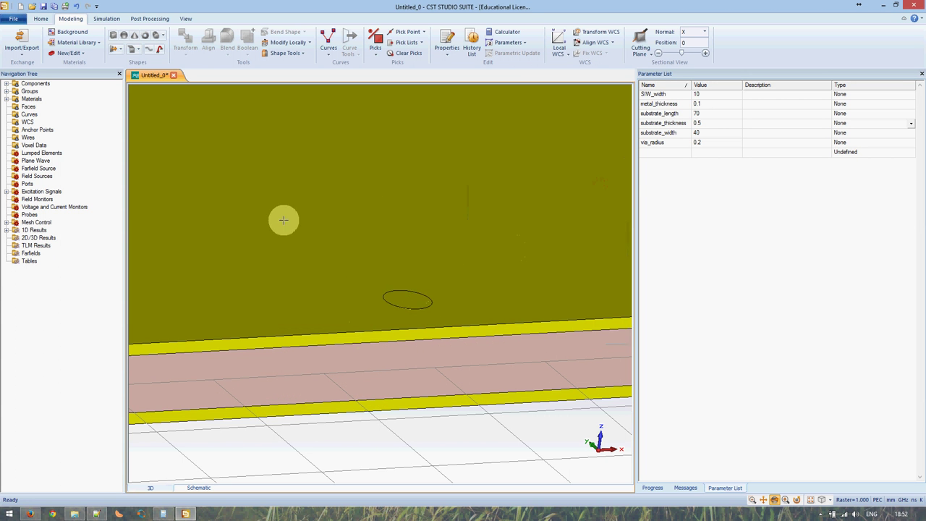
double_click(15, 84)
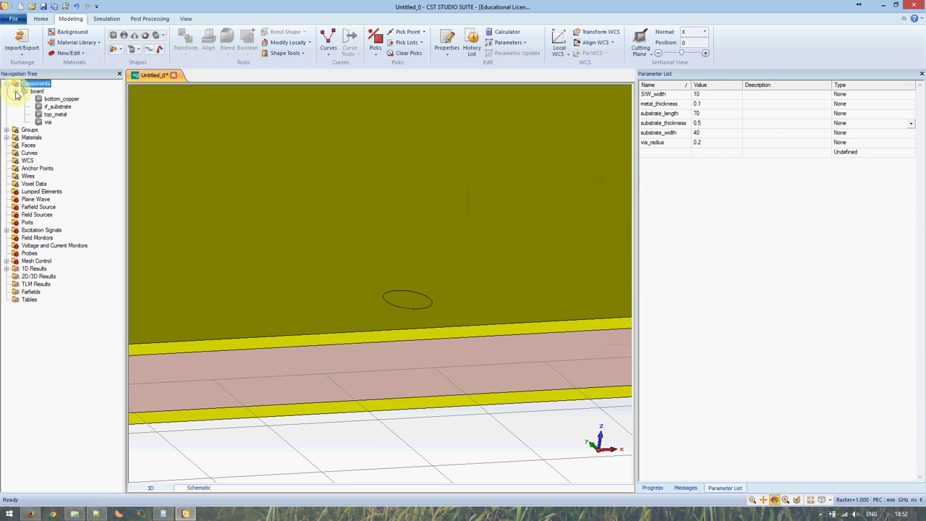
click(57, 108)
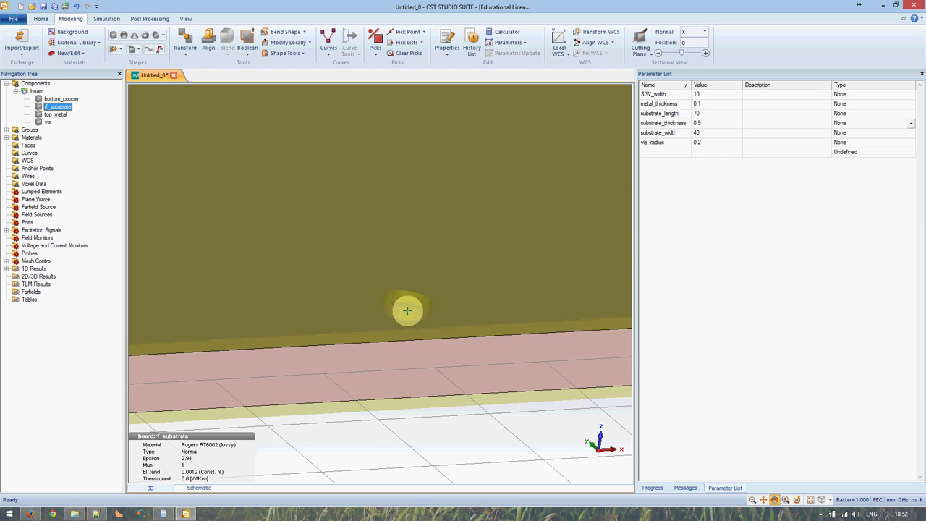
drag(407, 311, 396, 316)
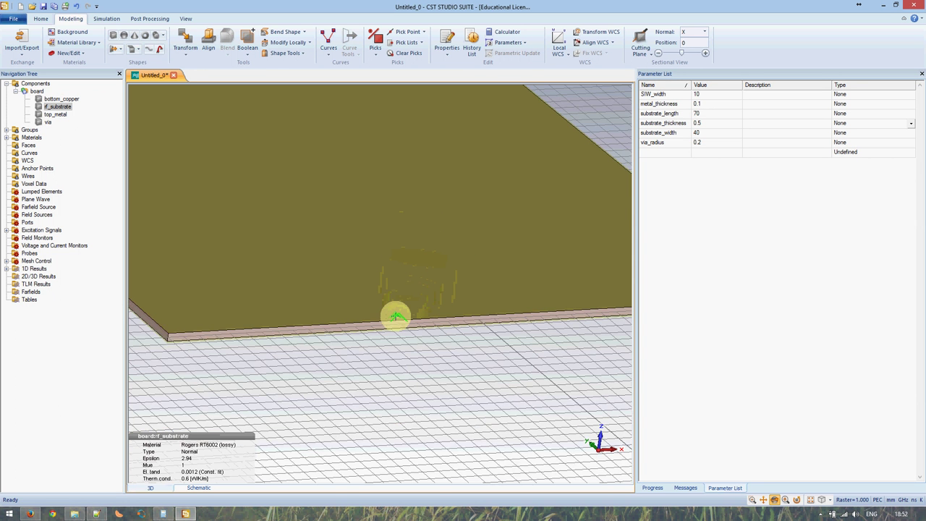
scroll(395, 307, up, 3)
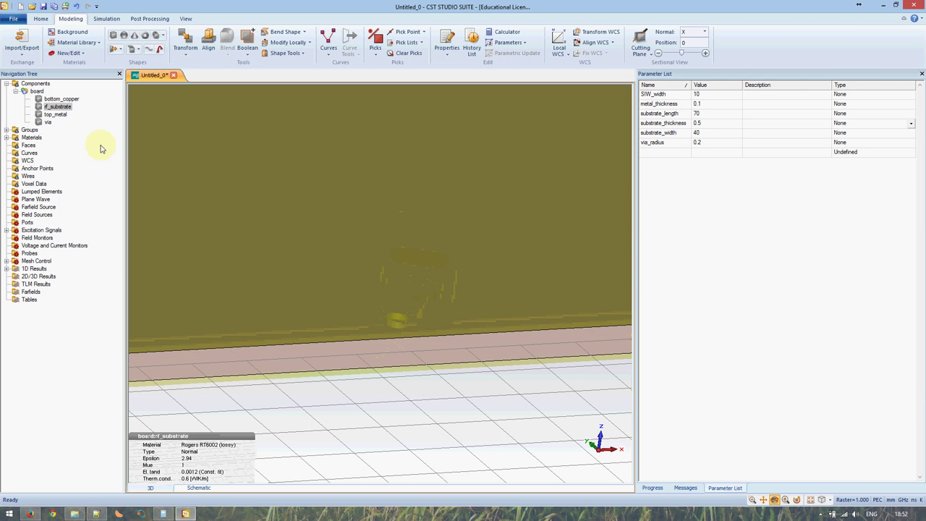
click(54, 107)
right_click(52, 106)
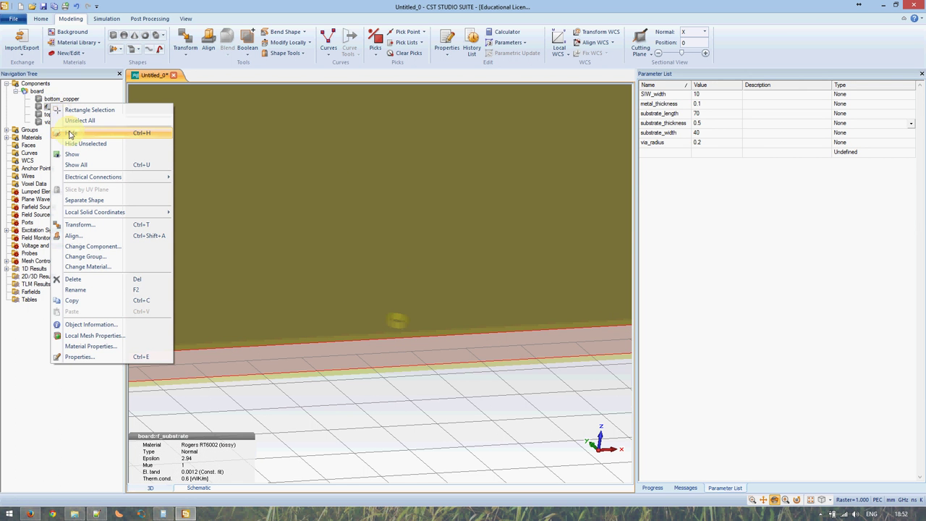
click(69, 134)
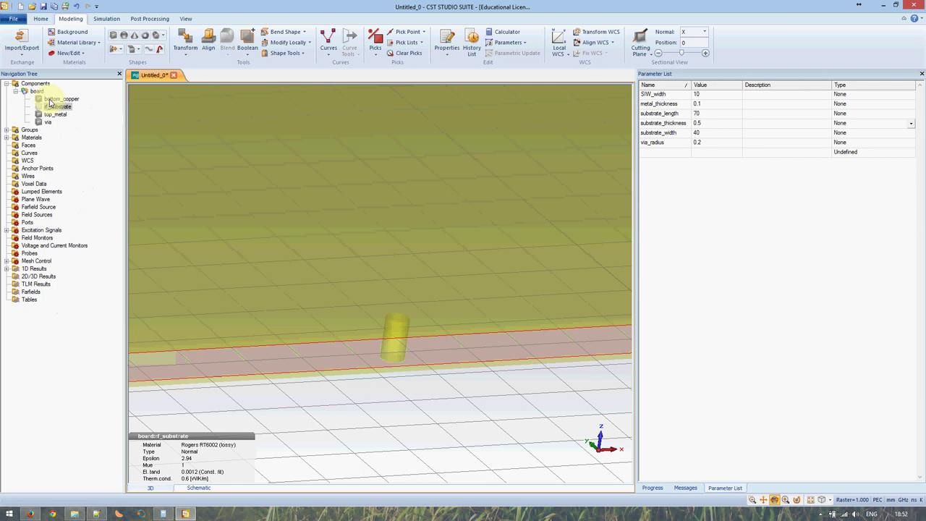
- Select all components and orbit the view to inspect the via between the copper layers
click(34, 84)
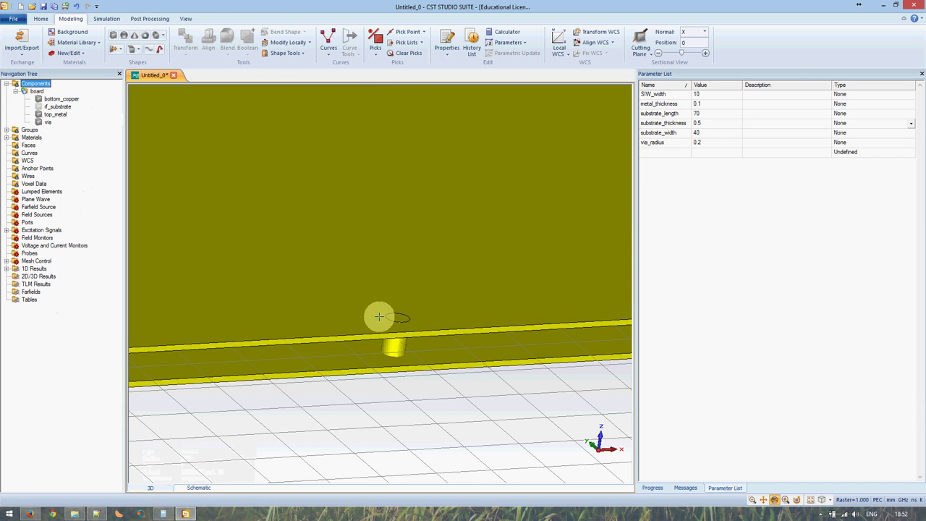
scroll(413, 318, up, 1)
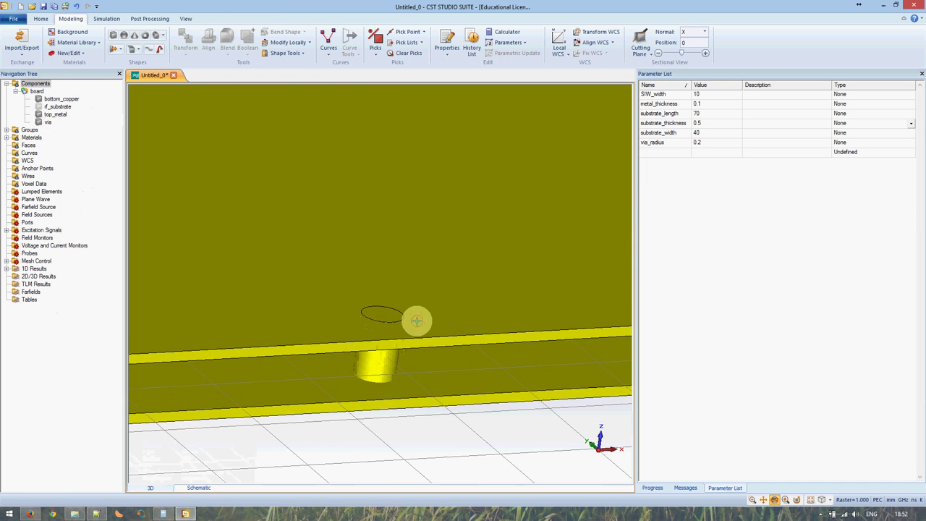
right_click(416, 362)
click(393, 351)
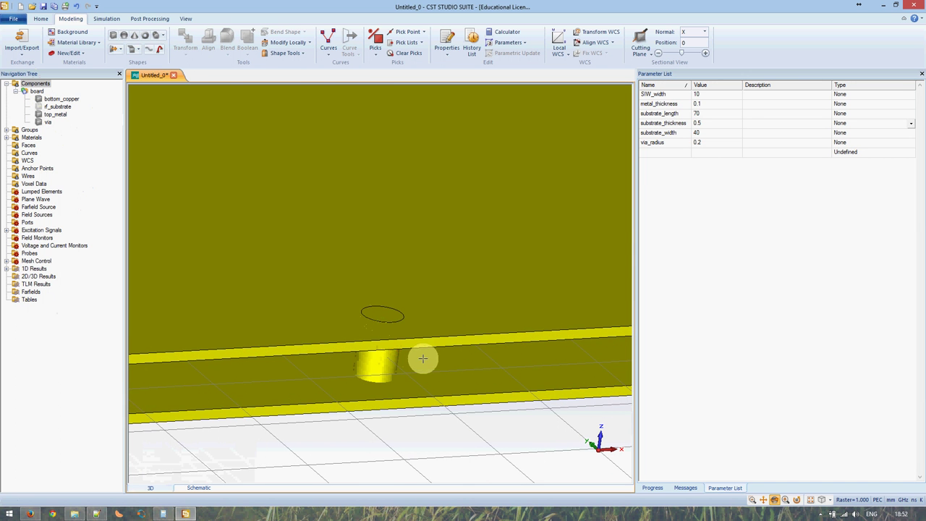
mouse_move(450, 338)
mouse_down()
mouse_move(426, 282)
mouse_move(427, 386)
mouse_up()
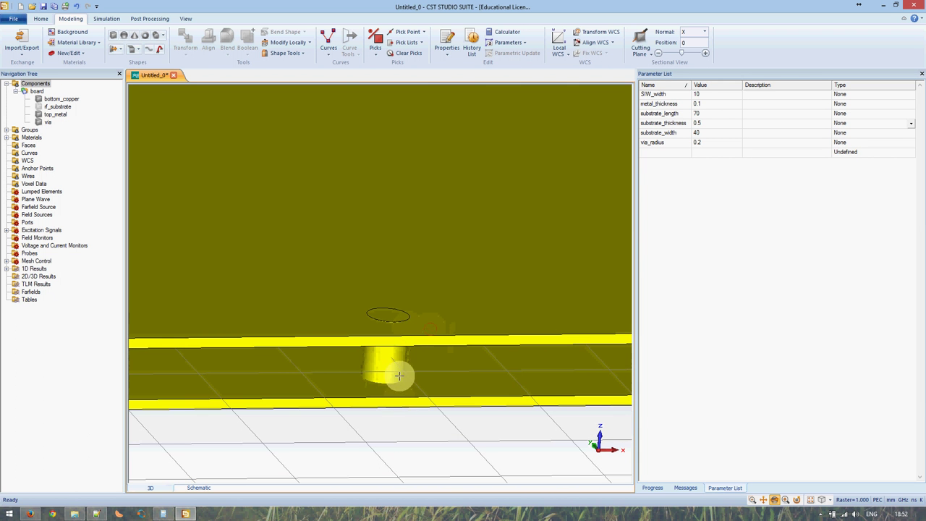
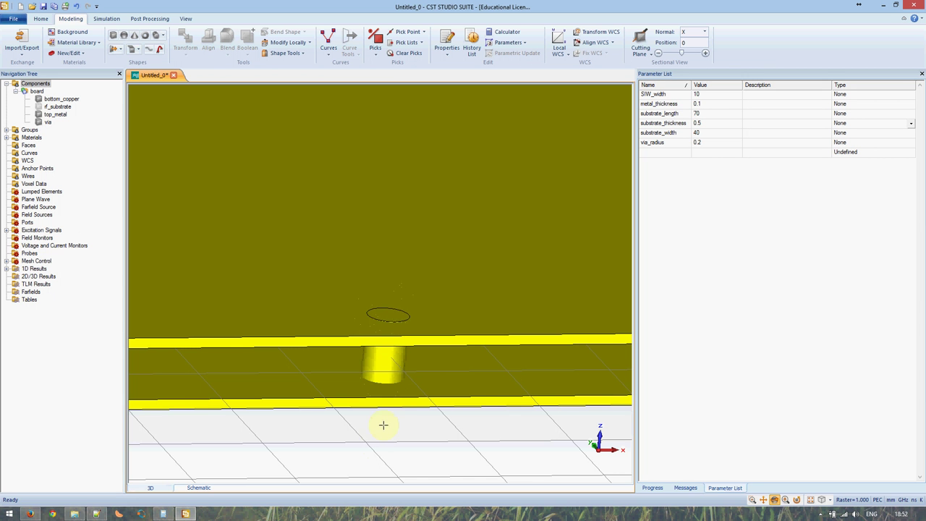
- Orient the board top-down, select the via and open its Transform dialog
drag(398, 396, 415, 354)
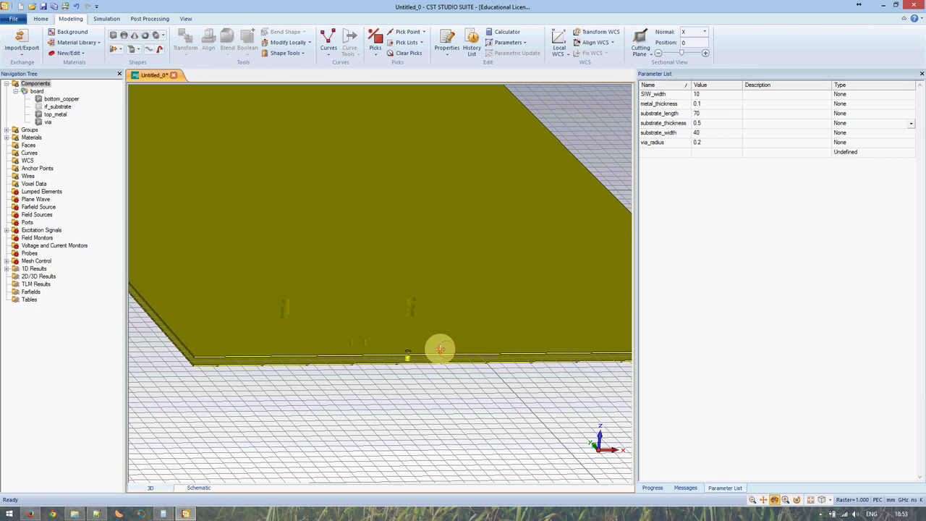
drag(416, 355, 356, 348)
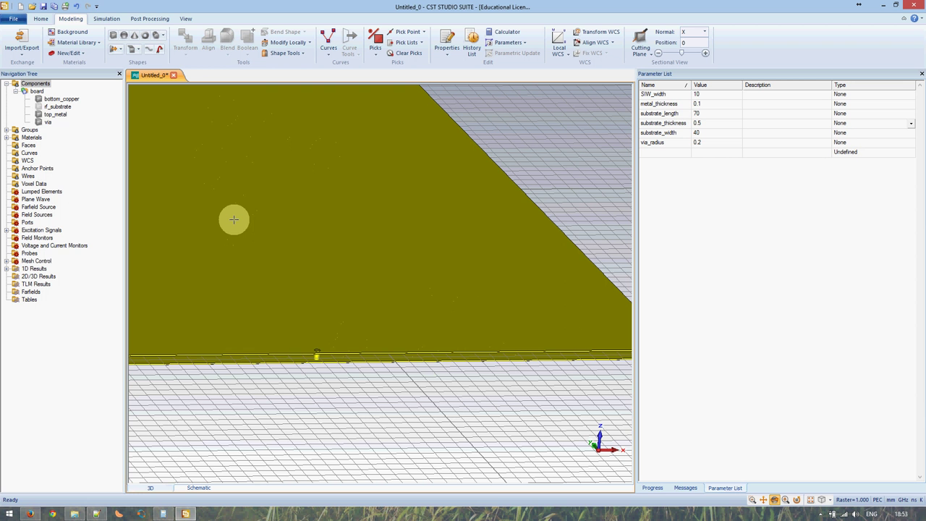
click(48, 123)
right_click(49, 124)
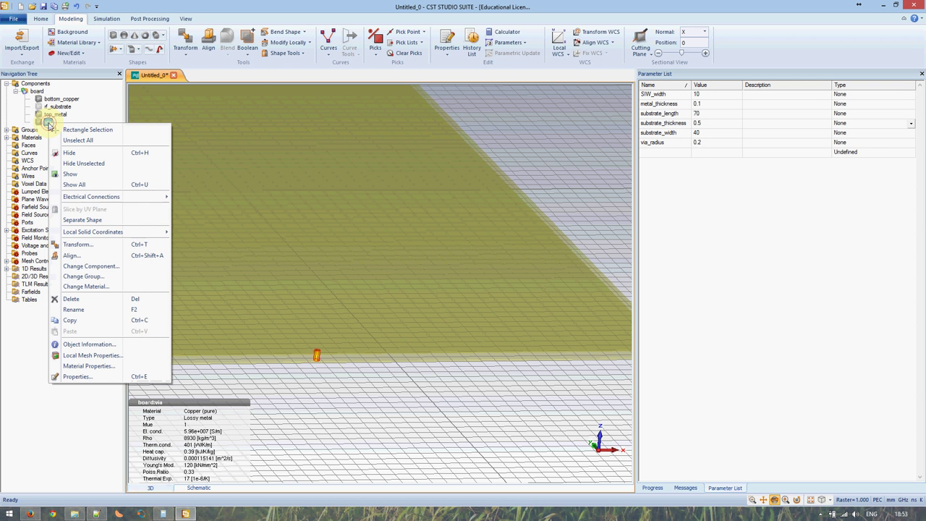
click(117, 246)
drag(749, 21, 558, 186)
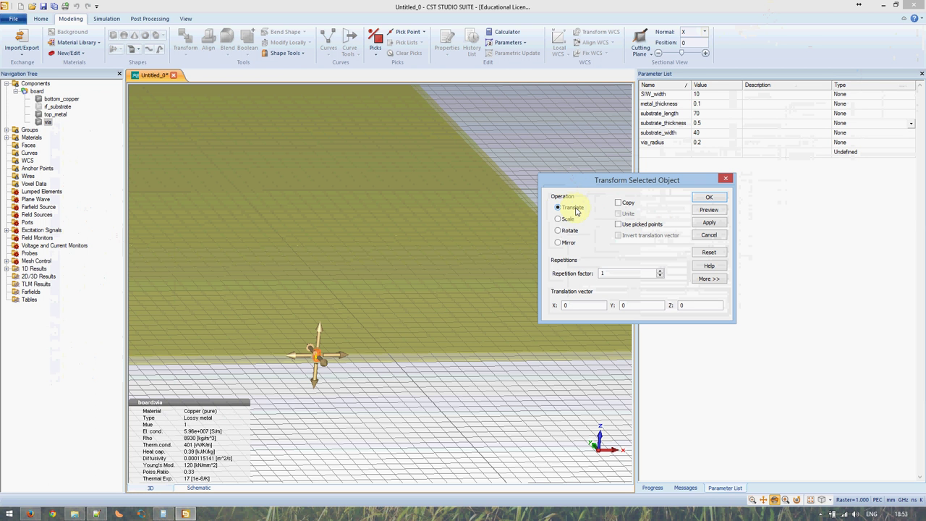
- Enable Copy and Unite, enter the repetition factor and Y offset via_spacing (4*via_radius), then preview
click(619, 204)
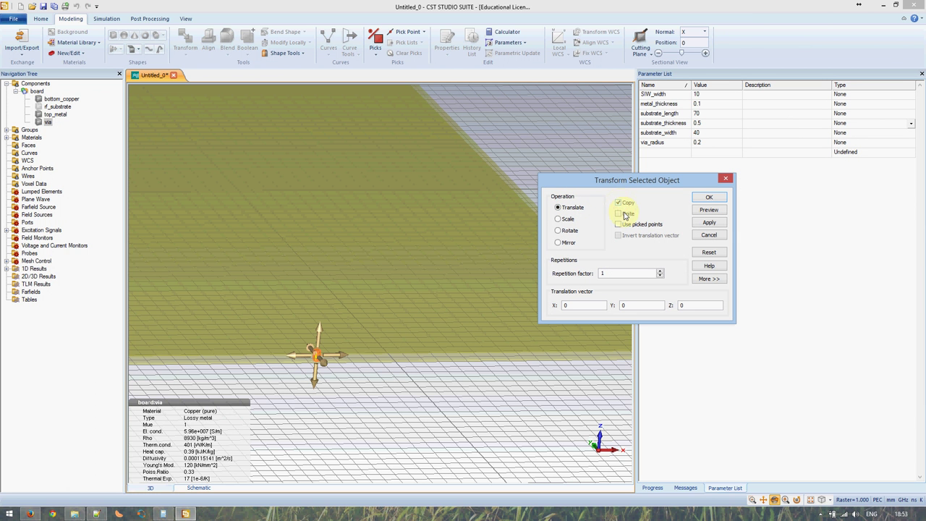
click(618, 214)
click(619, 213)
double_click(601, 273)
text((subst)
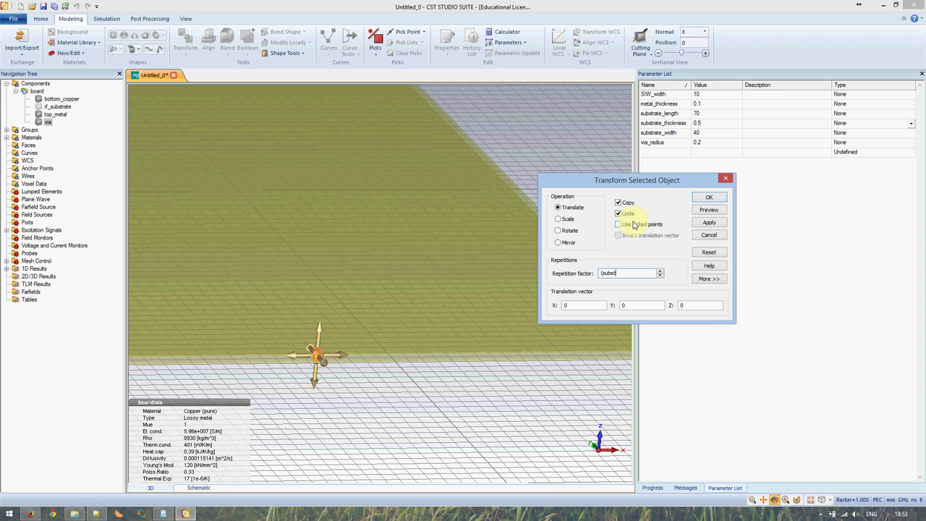
text(rate)
text(leng)
text())
text(spac)
text(ing)
text(-1)
key(Tab)
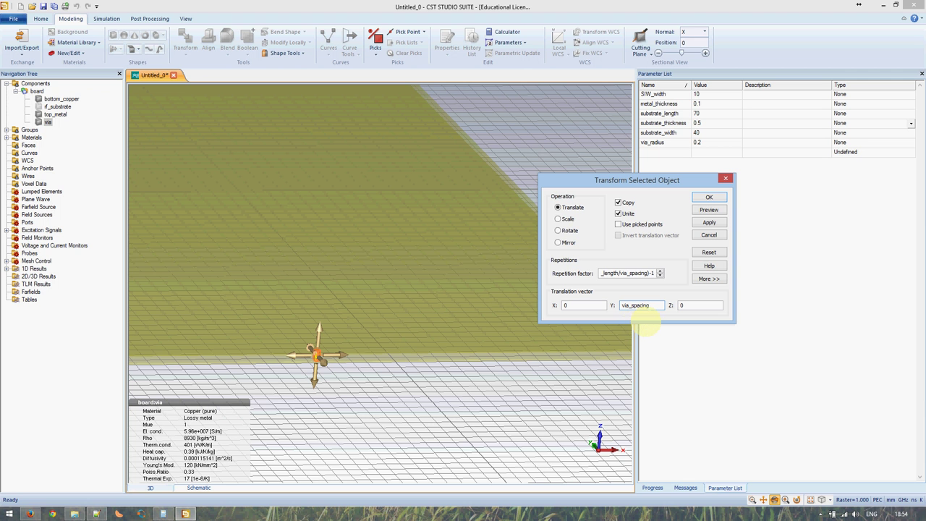
click(709, 209)
text(4*via_radius)
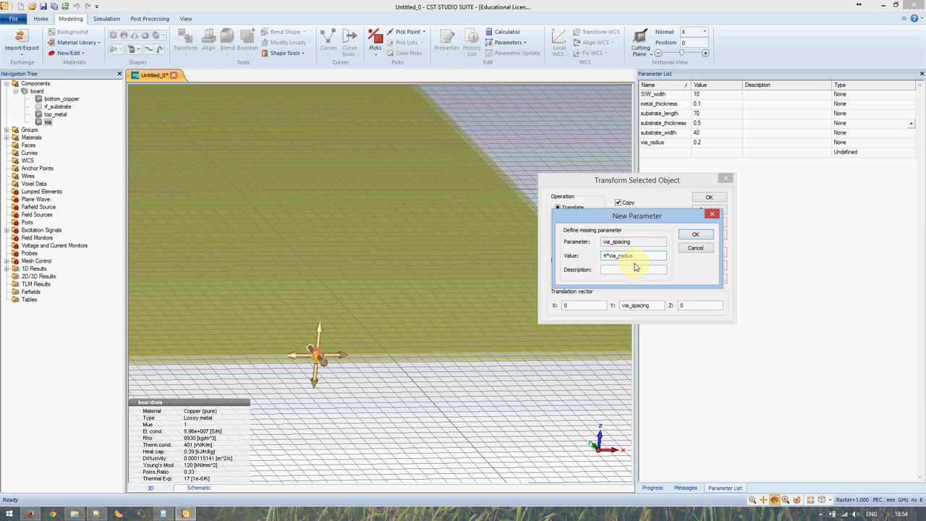
- Confirm the new via_spacing parameter and preview the row of via copies
click(681, 236)
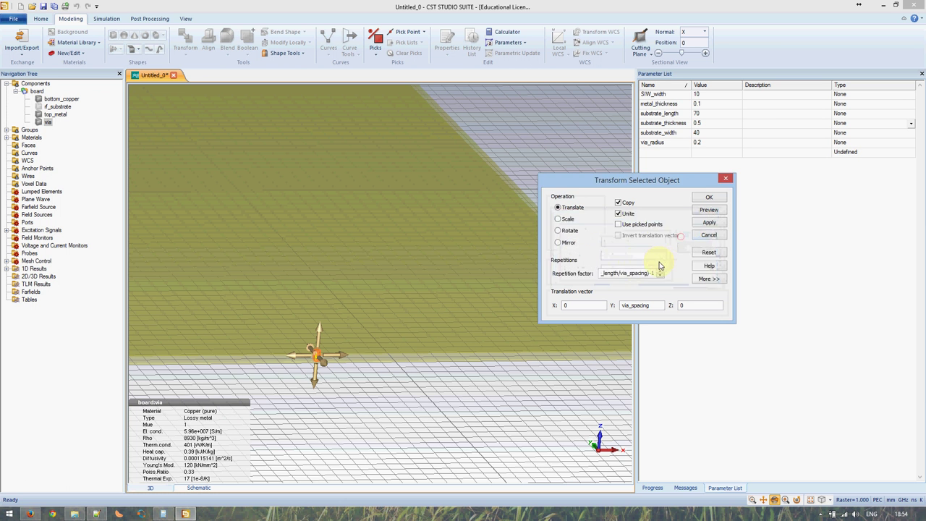
click(708, 211)
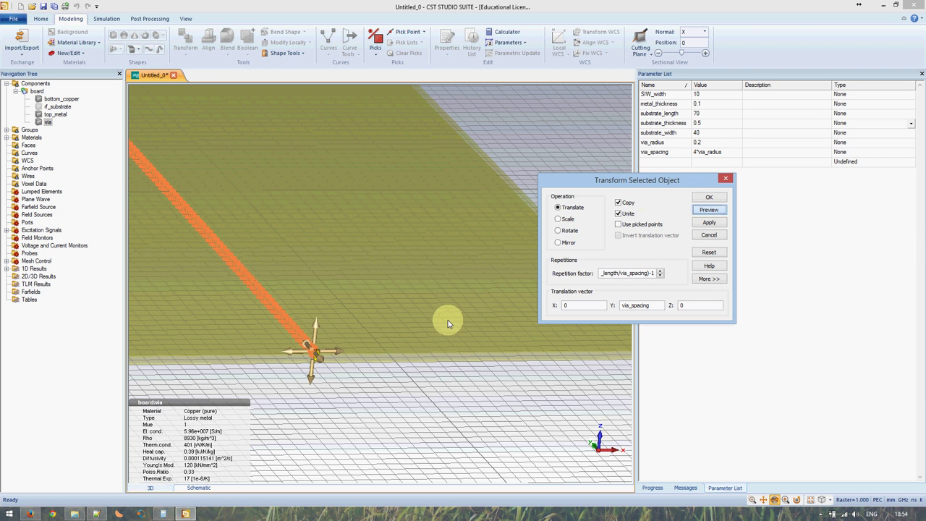
click(391, 313)
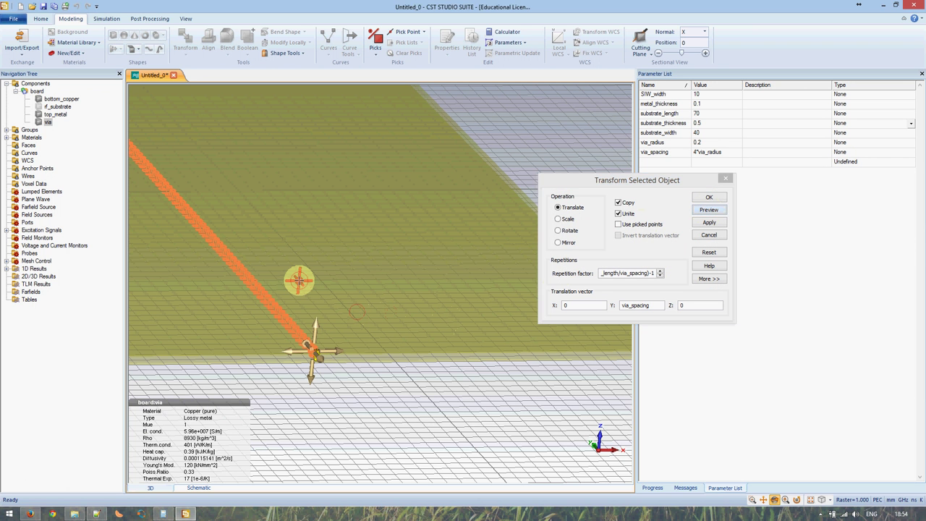
middle_drag(300, 279, 427, 364)
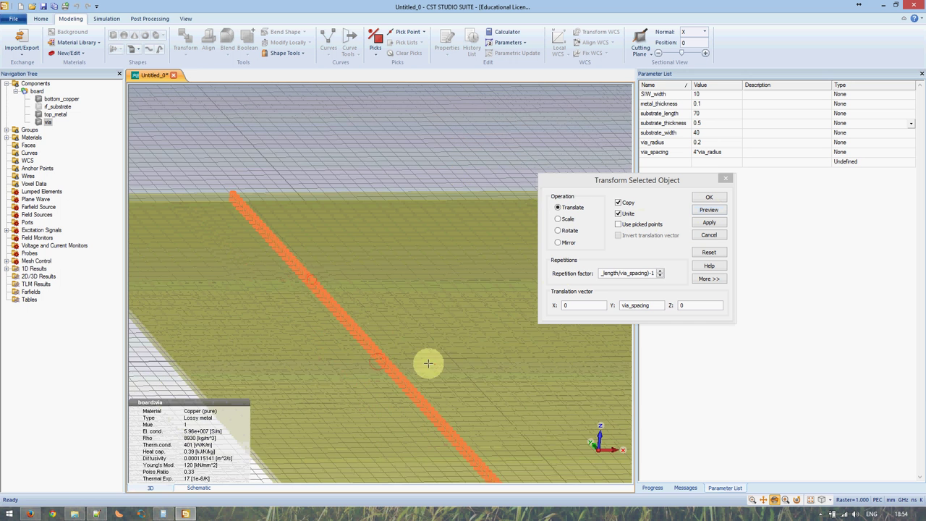
drag(246, 214, 254, 351)
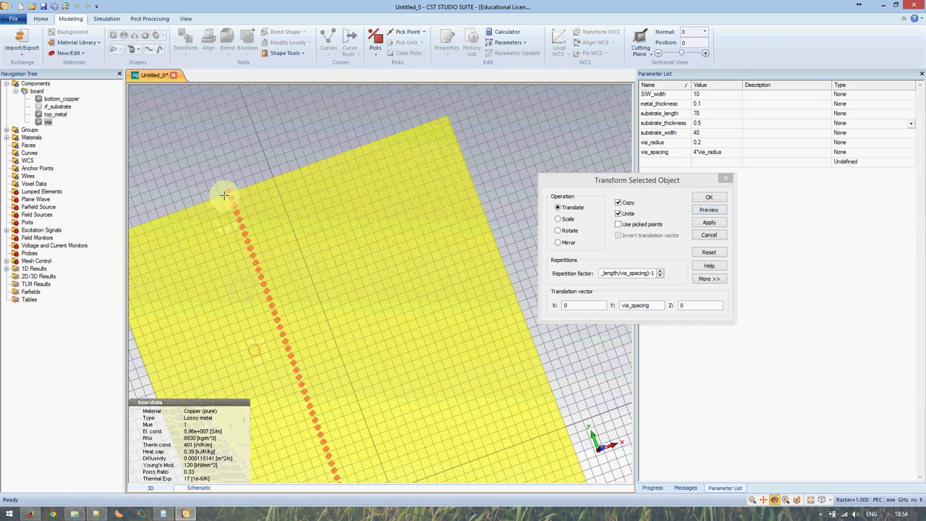
scroll(231, 191, up, 2)
scroll(232, 190, up, 3)
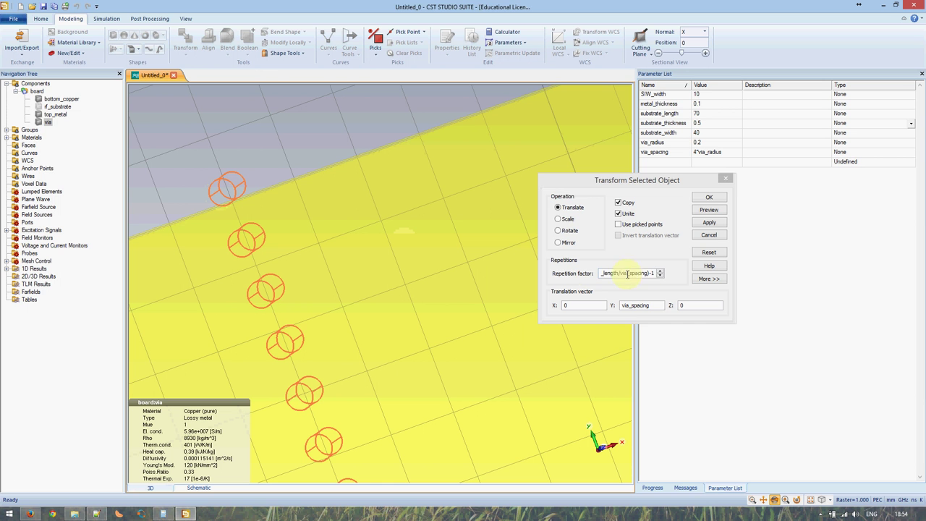
- Append -2 to the repetition factor, preview the shorter row, and apply it
click(651, 274)
text(-2)
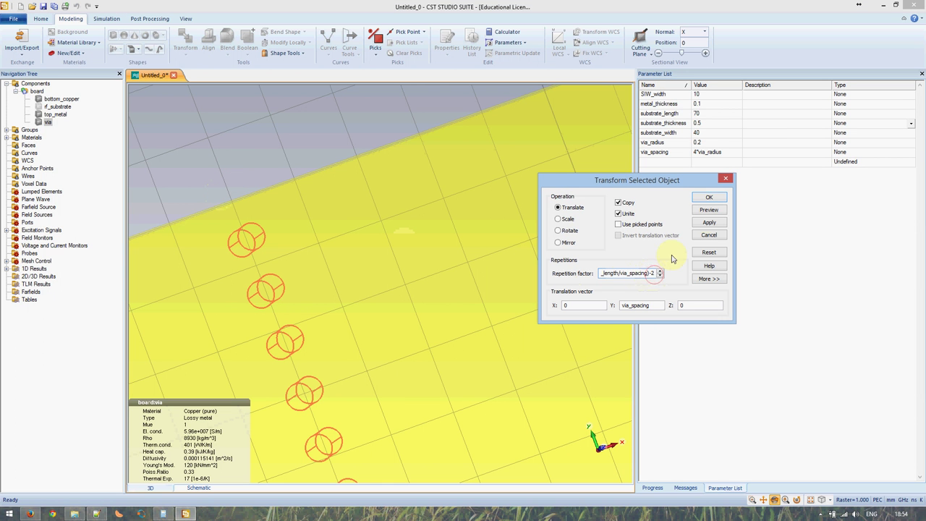
click(709, 209)
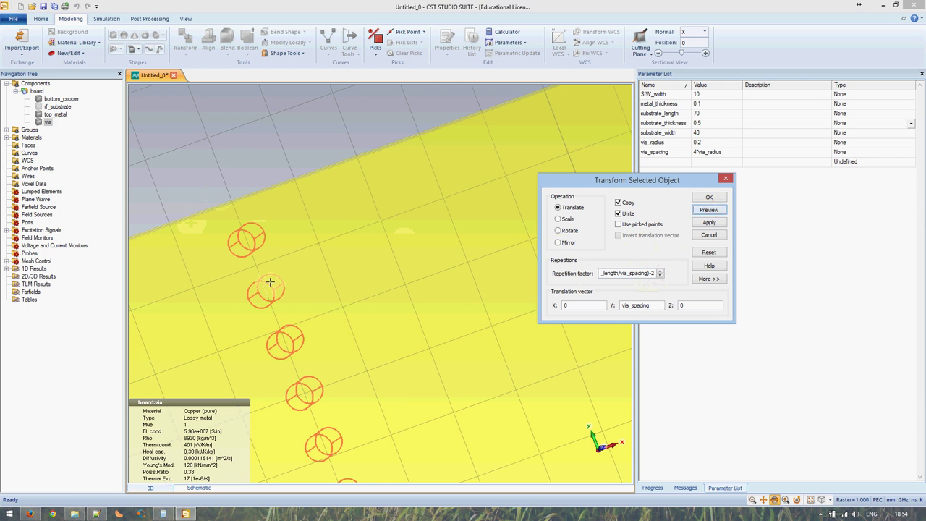
click(718, 226)
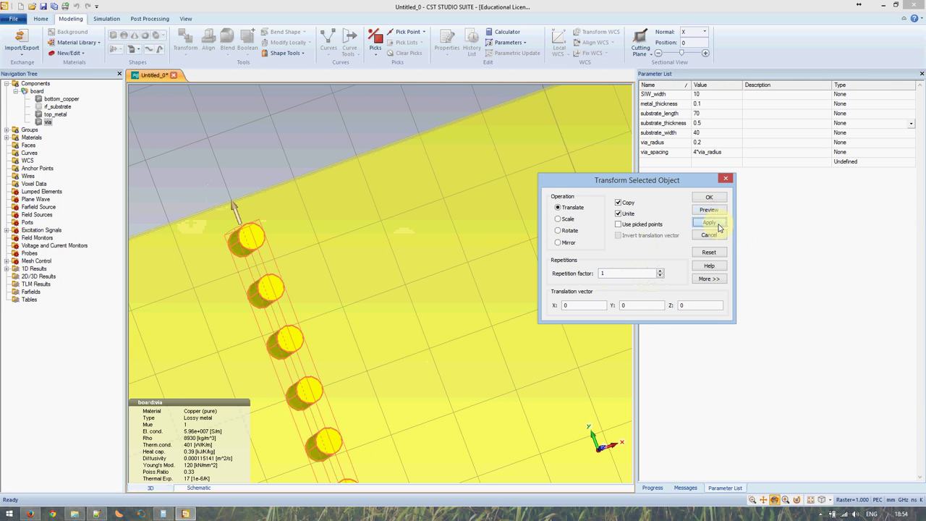
scroll(325, 352, down, 2)
scroll(383, 350, down, 3)
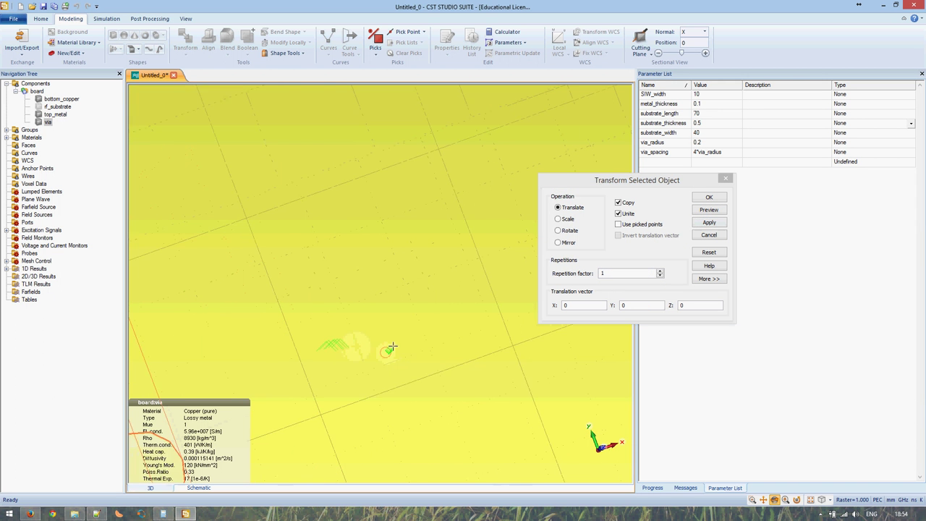
scroll(434, 414, down, 2)
mouse_move(351, 233)
mouse_down()
mouse_move(394, 298)
mouse_move(481, 360)
mouse_up()
drag(484, 450, 357, 325)
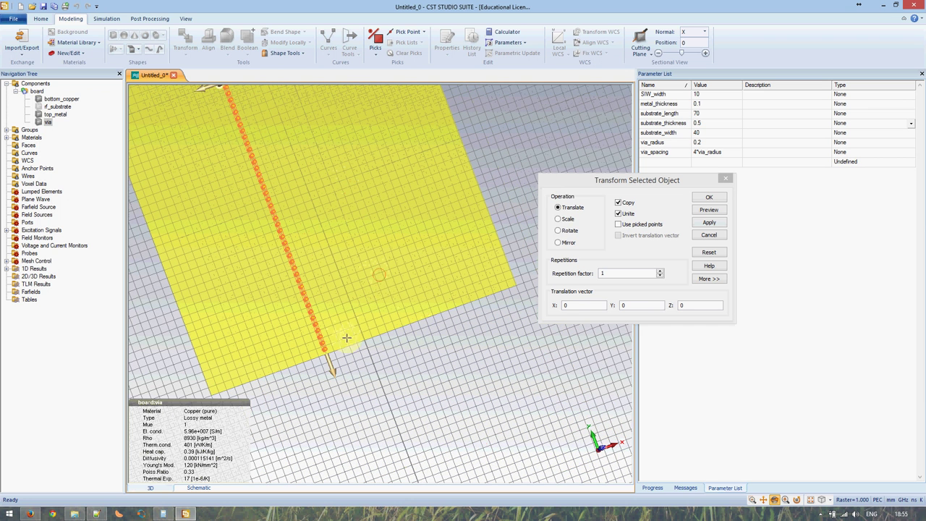
- Mirror-copy the via row across the plane with normal X=1, Y=0, Z=0, united
click(564, 242)
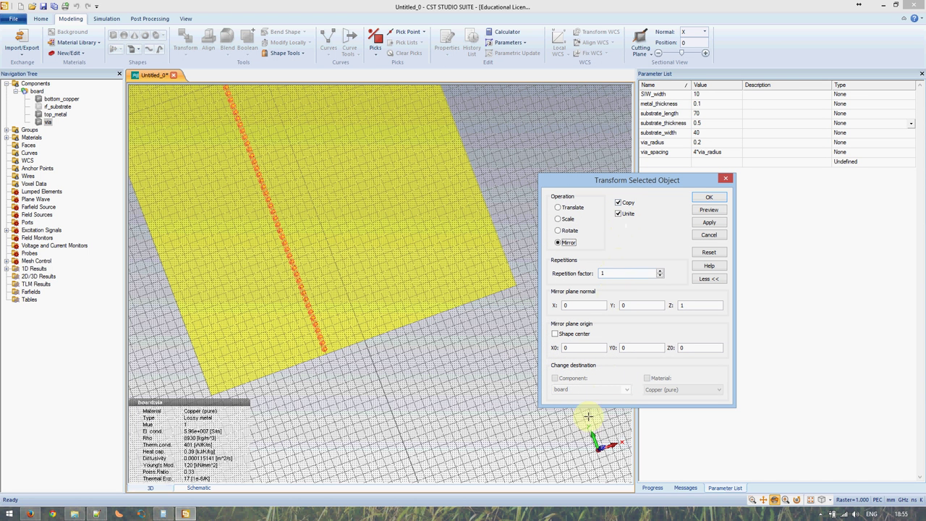
drag(405, 325, 422, 325)
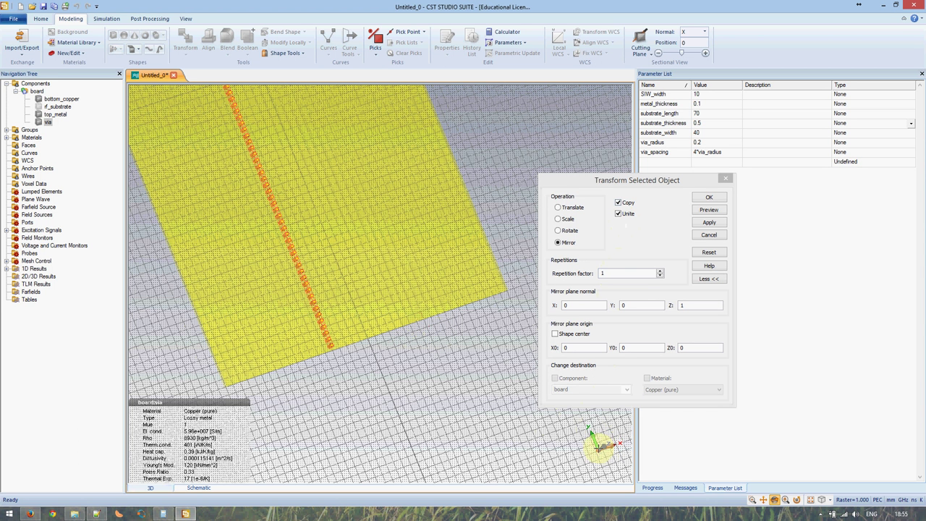
click(570, 305)
text(1)
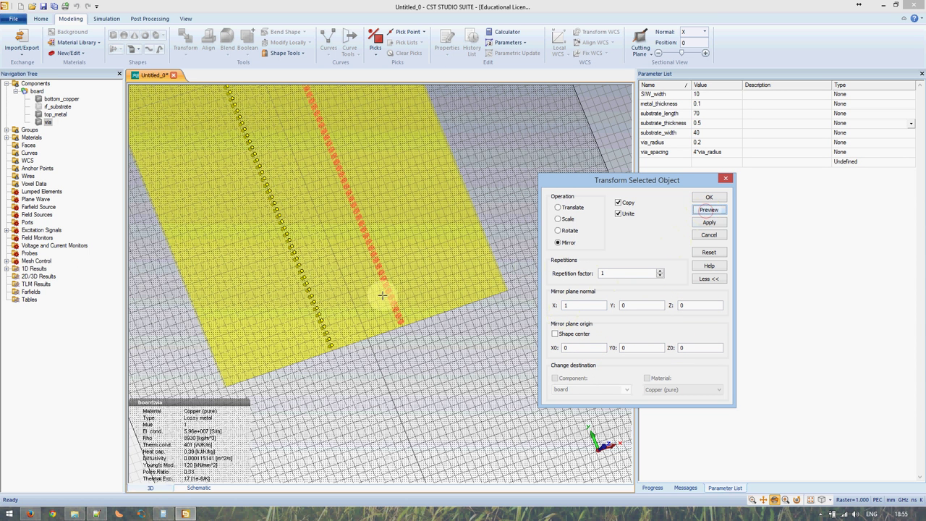
mouse_move(376, 186)
mouse_down()
mouse_move(419, 302)
mouse_move(420, 392)
mouse_move(419, 268)
mouse_move(389, 253)
mouse_move(380, 181)
mouse_move(398, 170)
mouse_move(413, 248)
mouse_up()
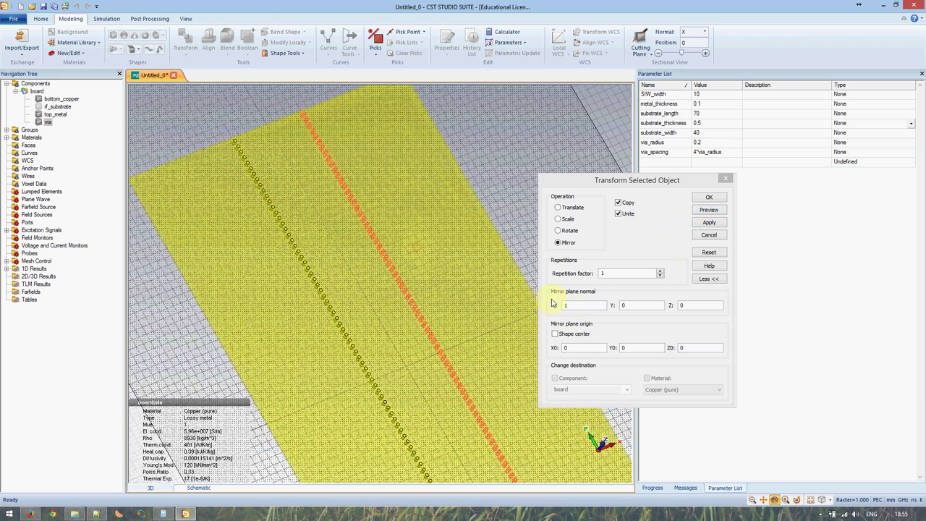
scroll(321, 142, up, 5)
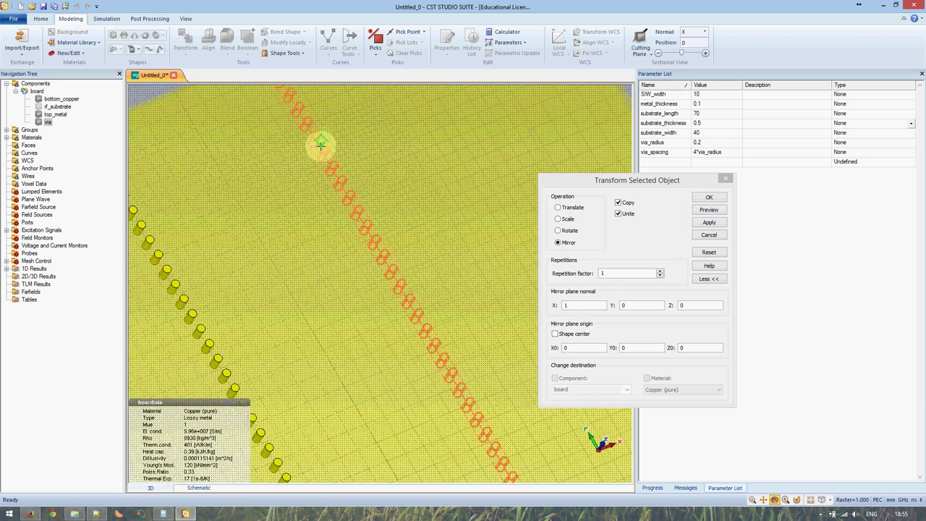
mouse_move(321, 145)
mouse_down()
mouse_move(372, 355)
mouse_move(386, 350)
mouse_move(341, 264)
mouse_move(382, 279)
mouse_move(381, 306)
mouse_move(399, 324)
mouse_move(258, 278)
mouse_move(340, 361)
mouse_up()
scroll(340, 321, up, 2)
scroll(310, 292, up, 3)
scroll(335, 362, down, 1)
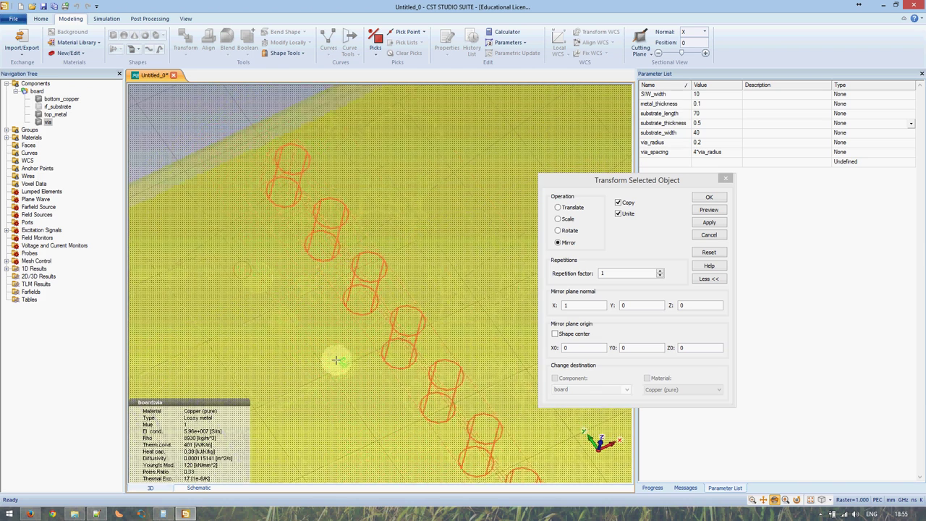
scroll(343, 378, down, 3)
scroll(343, 378, down, 2)
scroll(405, 409, up, 3)
scroll(376, 239, up, 1)
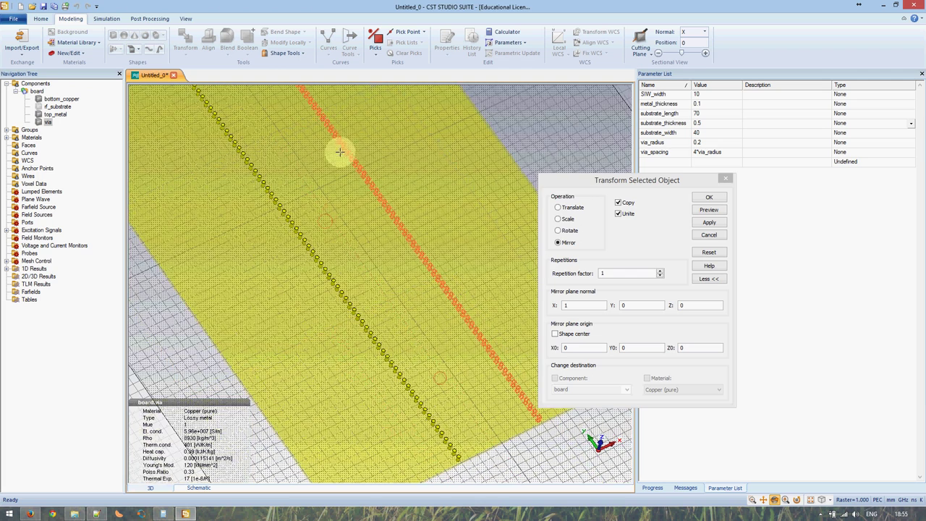
click(708, 197)
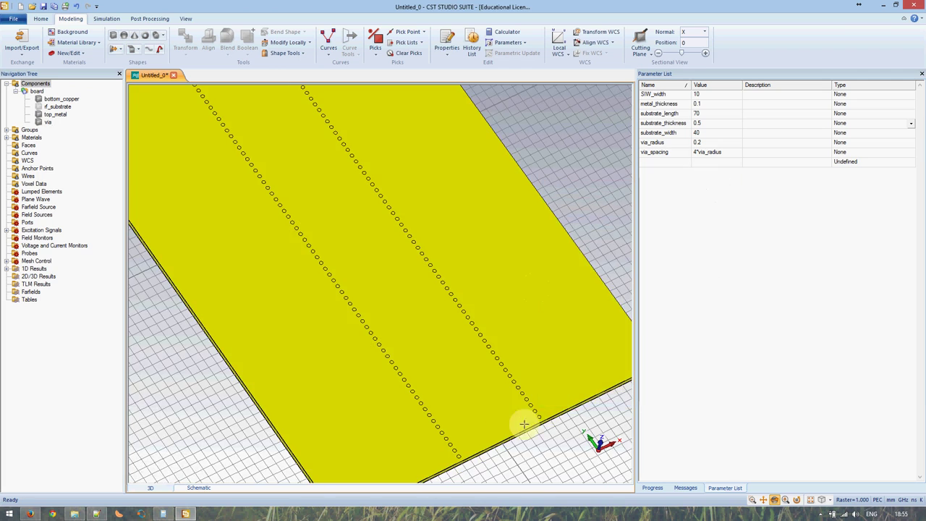
- Orbit and zoom into a perspective view of the two via rows
mouse_move(506, 424)
mouse_down()
mouse_move(463, 331)
mouse_move(460, 383)
mouse_up()
scroll(460, 383, up, 2)
scroll(434, 333, up, 2)
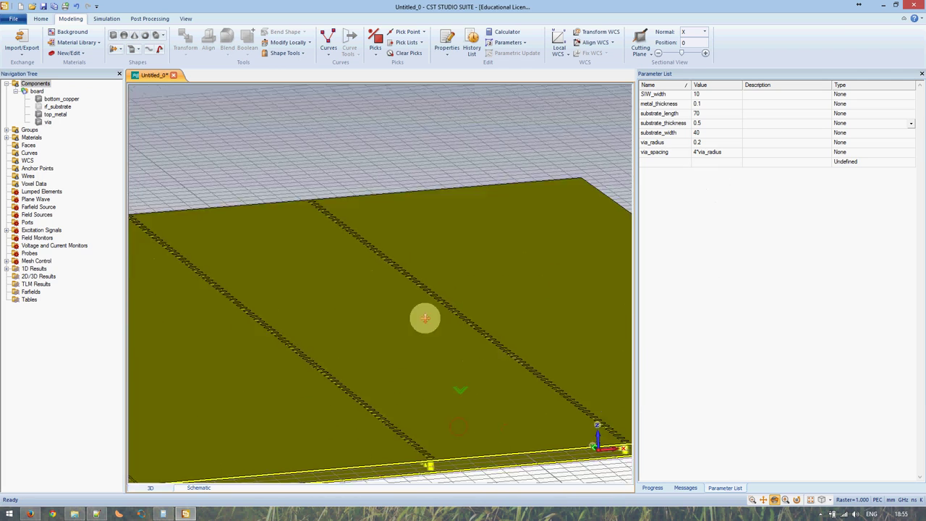
scroll(405, 274, up, 2)
scroll(395, 258, up, 1)
scroll(390, 256, down, 2)
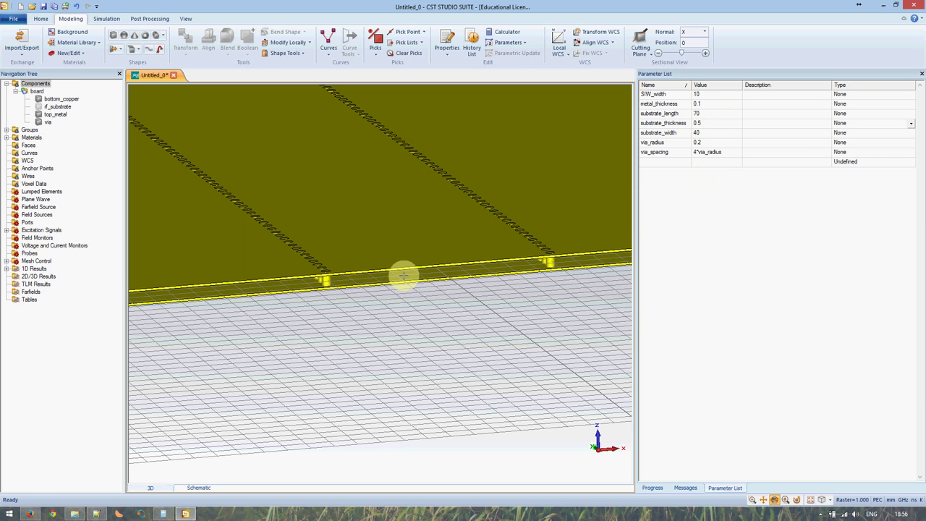
- Set via_radius to 0.3 and rebuild the model with Parametric Update (F7)
click(698, 144)
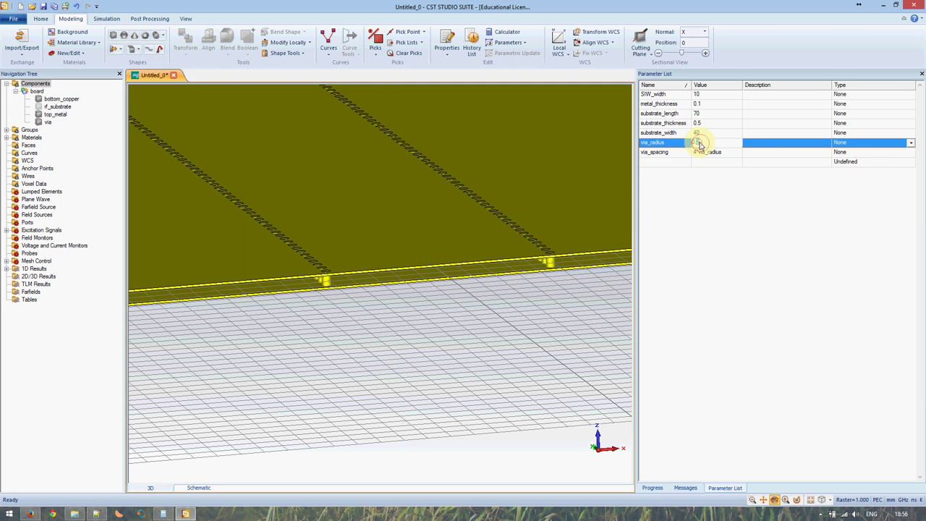
click(706, 133)
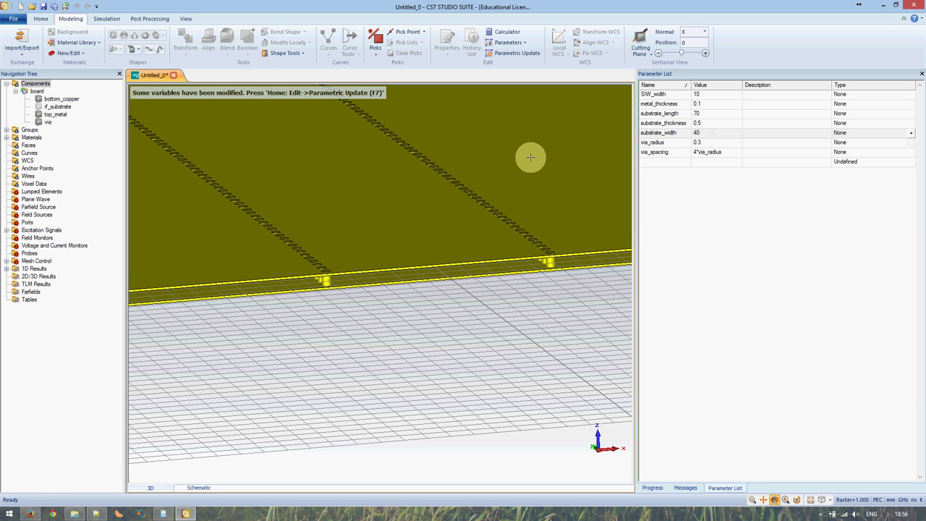
key(F7)
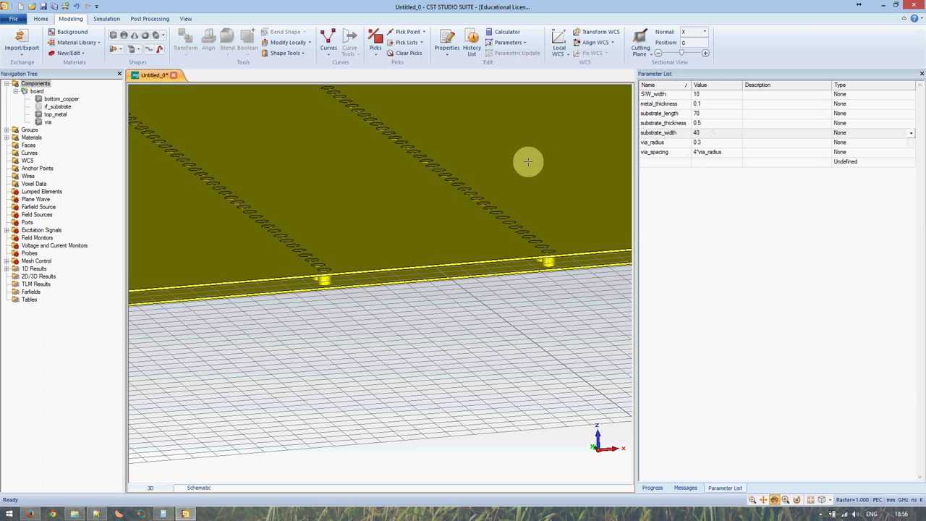
mouse_move(370, 244)
mouse_down()
mouse_move(358, 249)
mouse_move(358, 283)
mouse_up()
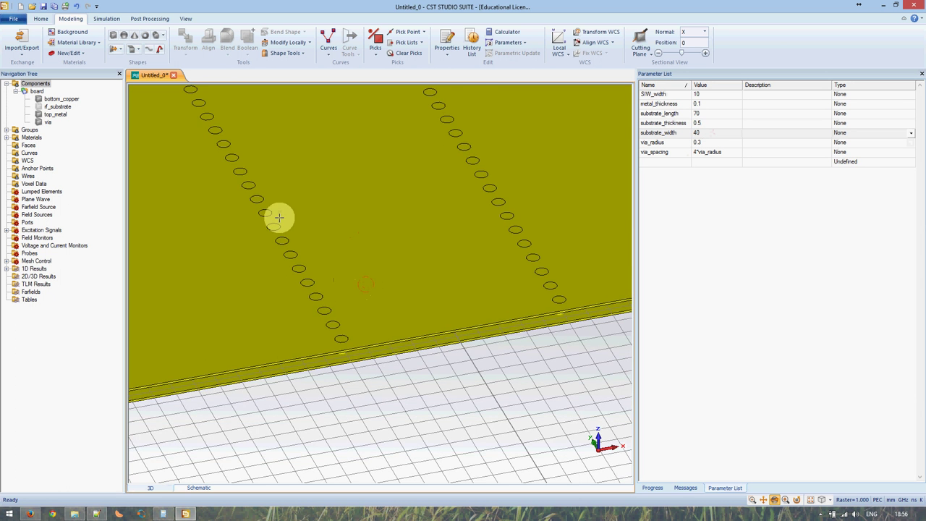
scroll(280, 215, down, 2)
scroll(282, 196, down, 2)
scroll(392, 325, down, 2)
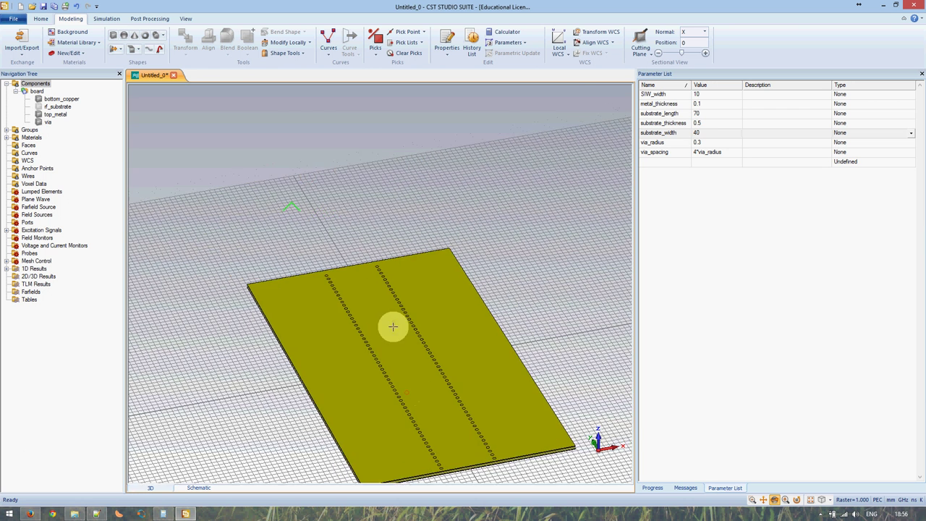
scroll(316, 271, down, 2)
scroll(327, 275, up, 5)
scroll(327, 276, up, 2)
scroll(329, 274, up, 1)
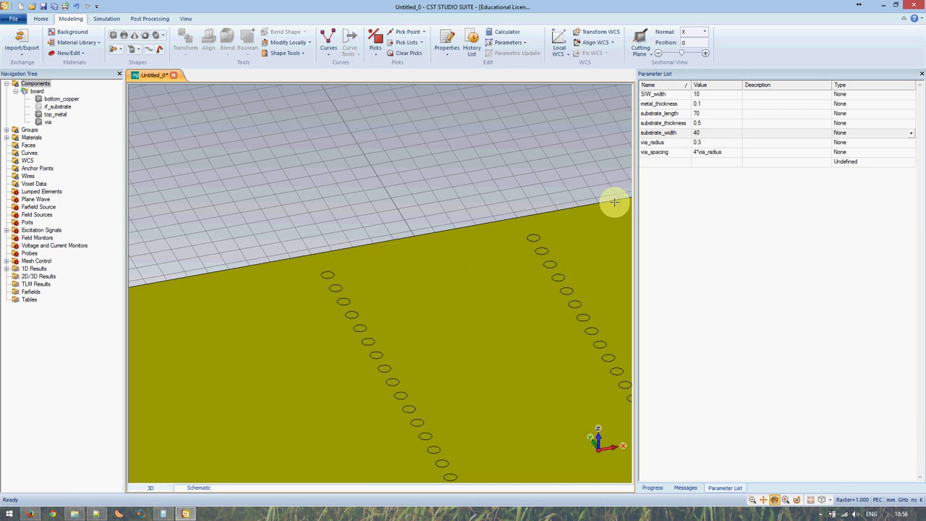
- Change substrate_length to 69, rebuild with F7, and dismiss the disk warning
click(699, 116)
text(65)
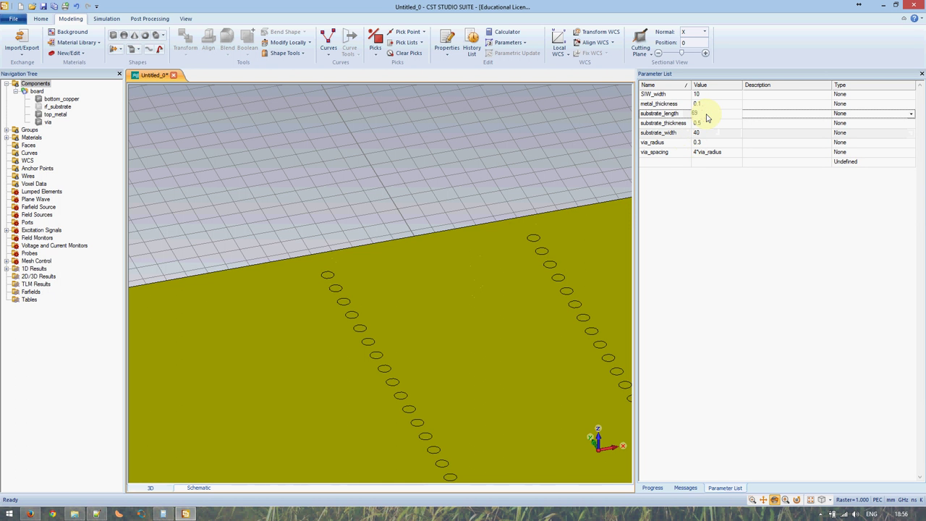
key(Return)
click(761, 123)
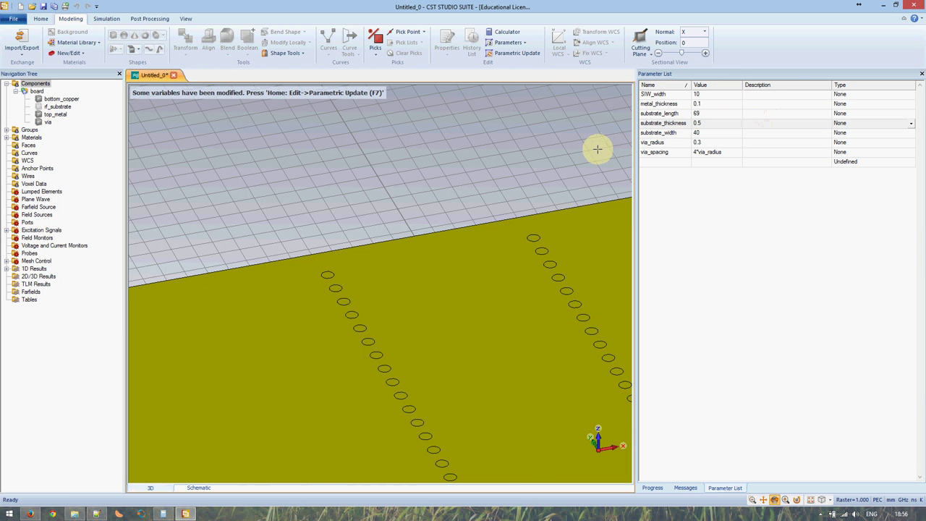
key(F7)
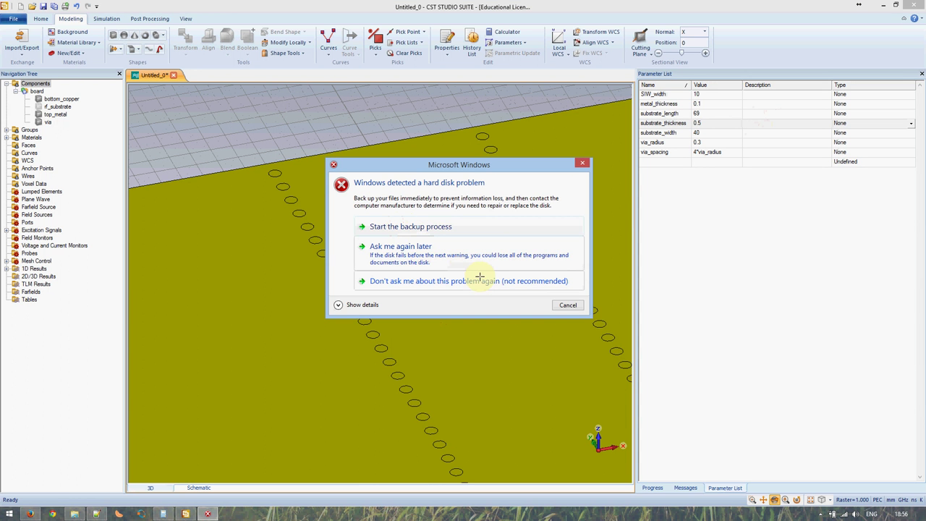
click(564, 305)
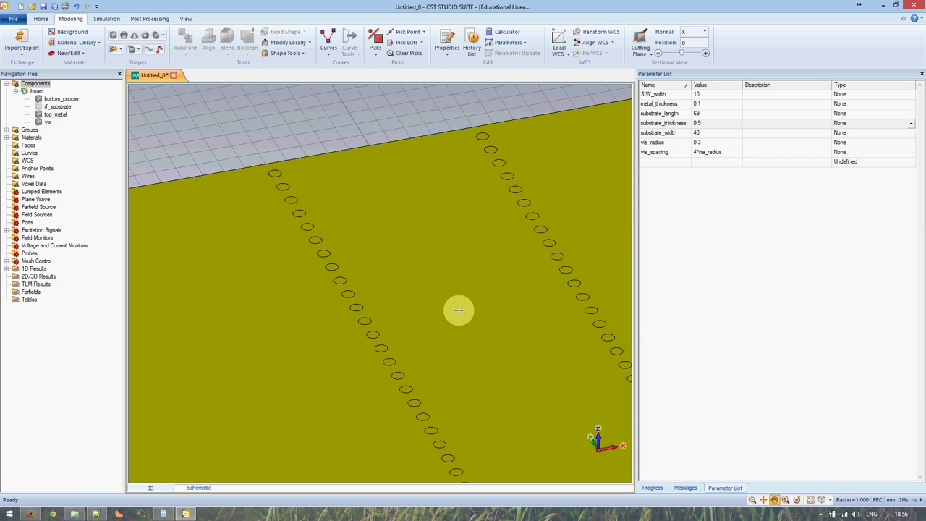
mouse_move(482, 376)
mouse_down()
mouse_move(420, 242)
mouse_move(482, 244)
mouse_move(422, 246)
mouse_move(481, 363)
mouse_move(403, 244)
mouse_move(471, 337)
mouse_move(446, 301)
mouse_up()
mouse_move(419, 256)
mouse_down()
mouse_move(388, 304)
mouse_move(399, 313)
mouse_up()
click(100, 20)
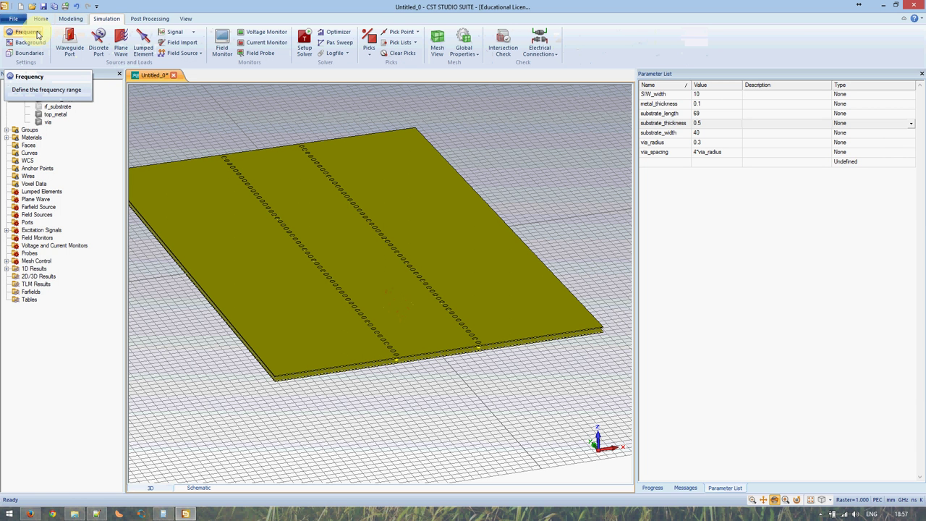
- Set the background material type to Normal instead of PEC
click(31, 42)
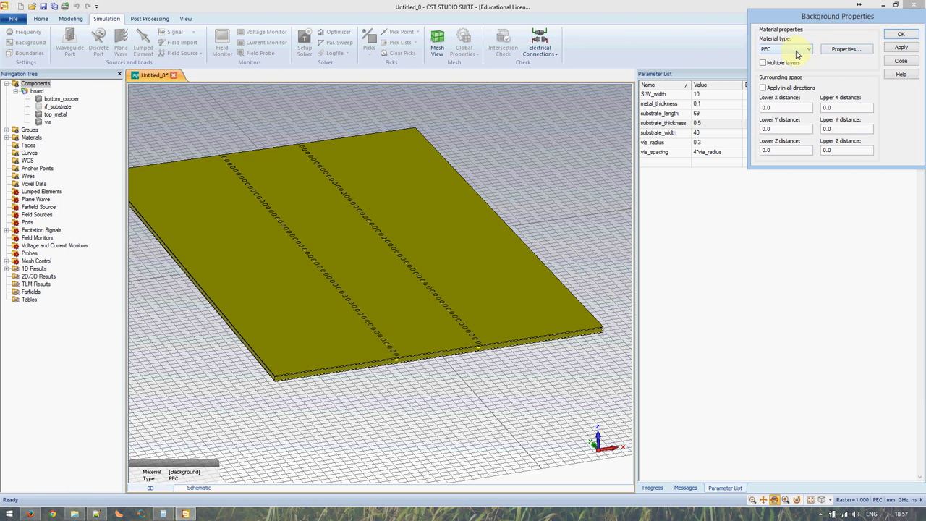
click(795, 49)
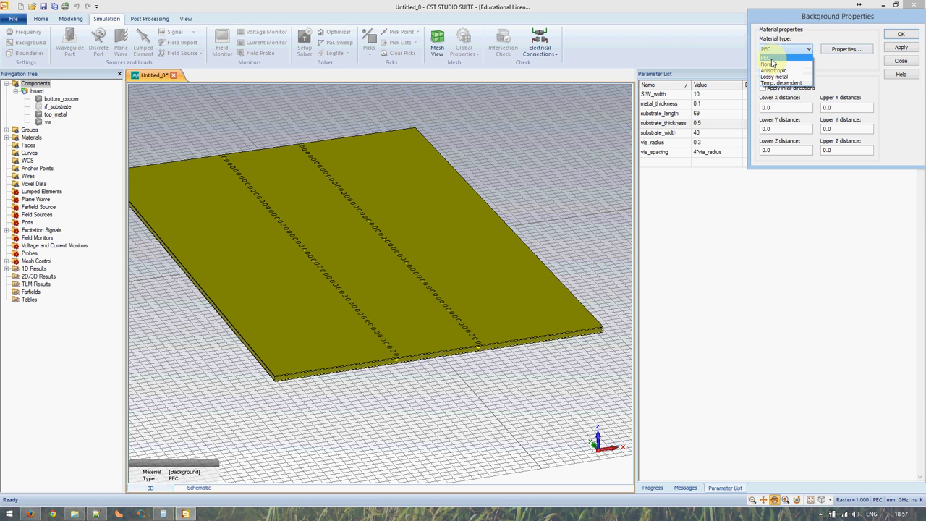
click(772, 64)
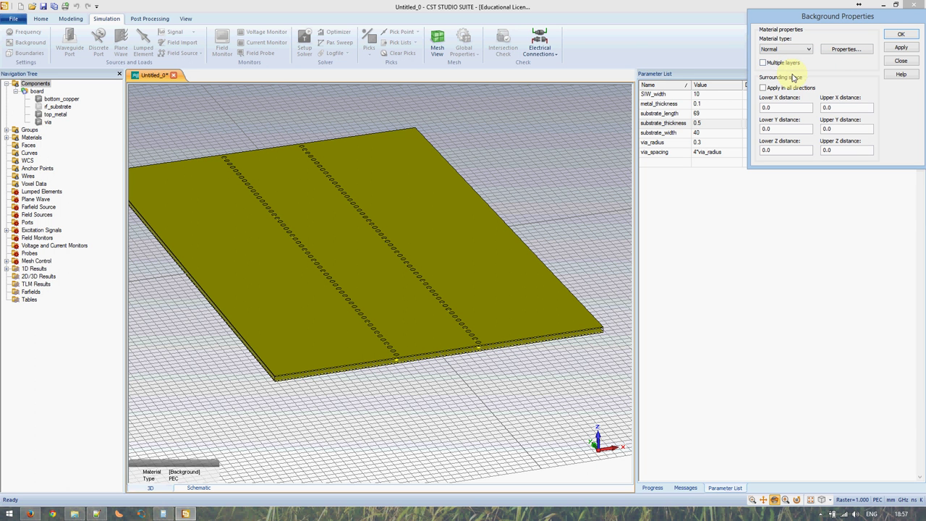
click(901, 36)
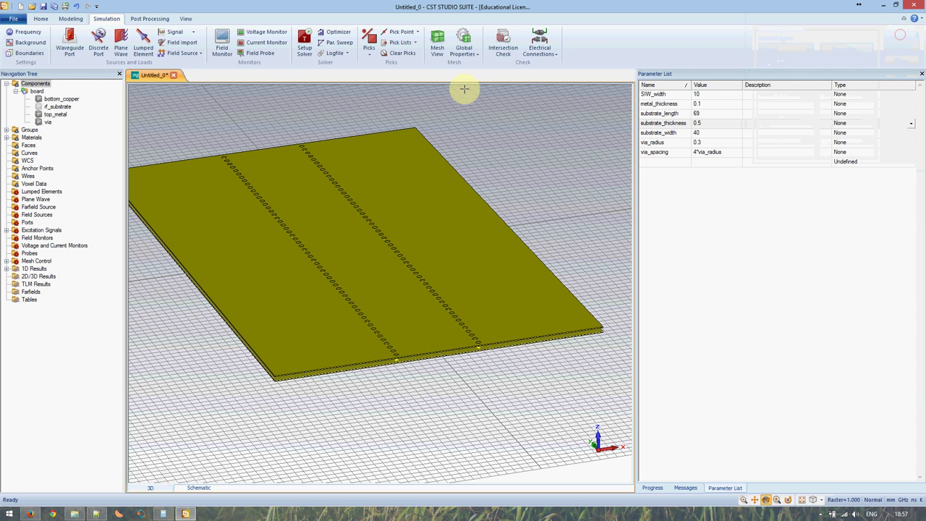
- In Boundary Conditions, keep Zmin electric and set Xmin to open
click(19, 54)
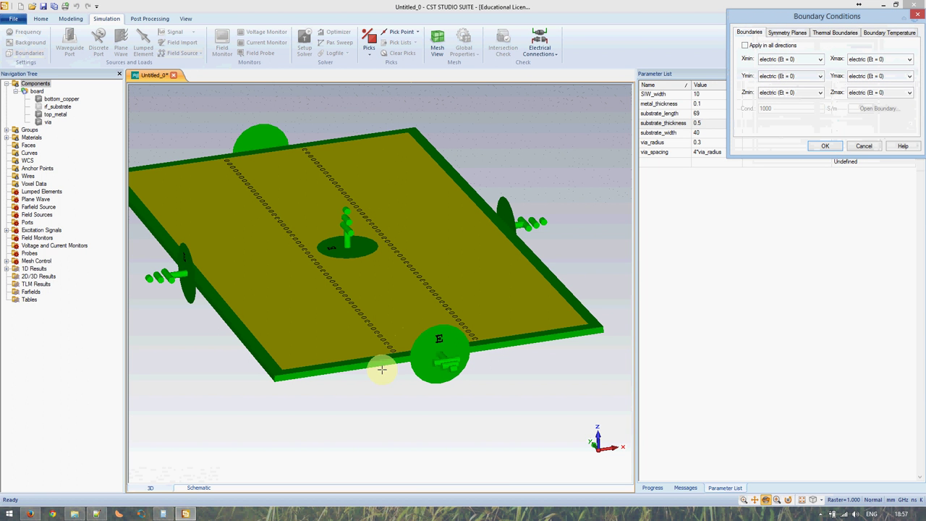
mouse_move(363, 393)
mouse_down()
mouse_move(379, 300)
mouse_move(372, 258)
mouse_up()
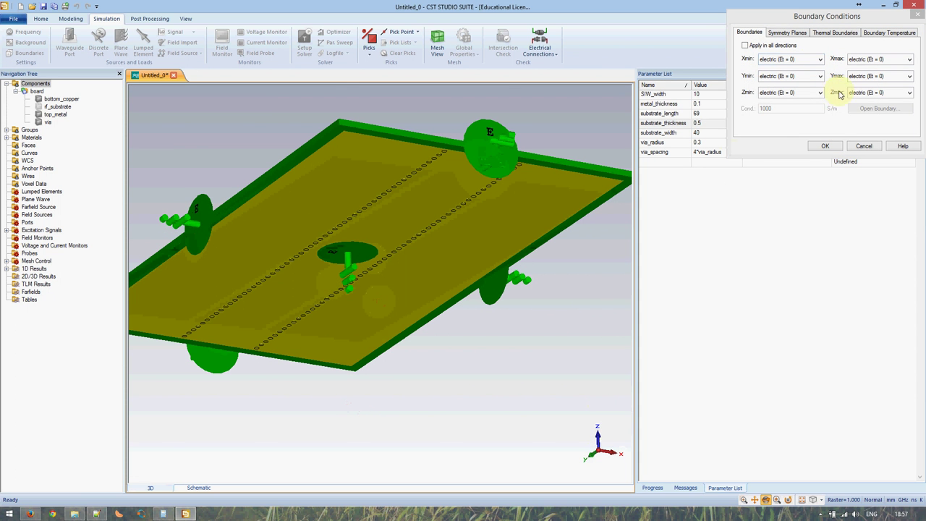
click(795, 94)
click(793, 103)
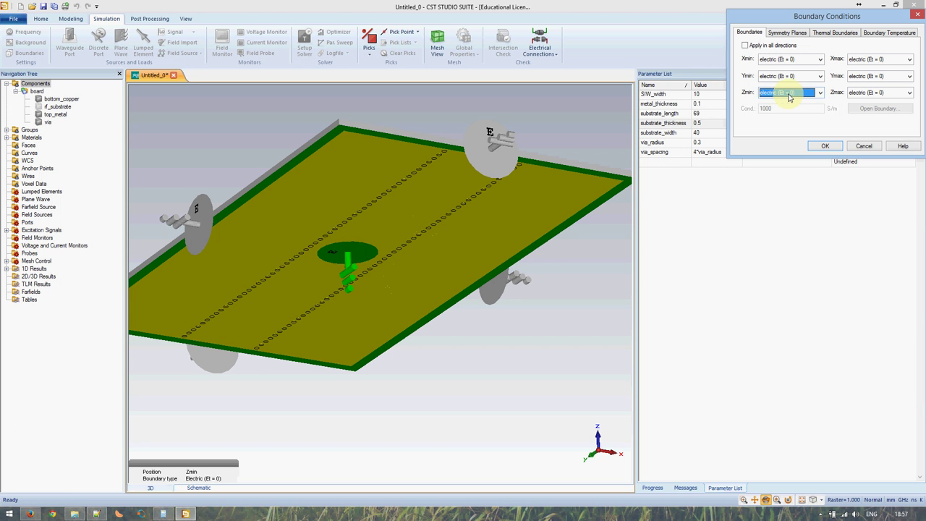
mouse_move(420, 242)
mouse_down()
mouse_move(381, 302)
mouse_move(399, 341)
mouse_move(411, 342)
mouse_up()
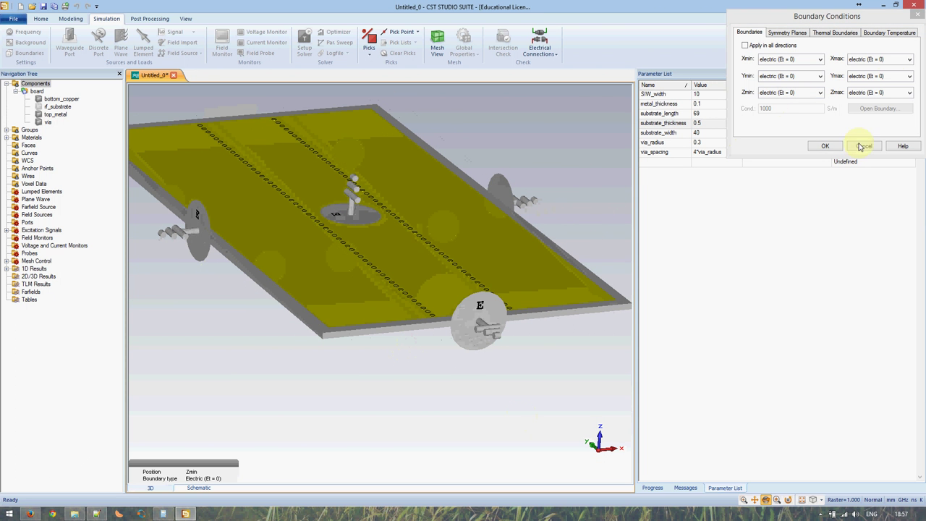
click(821, 59)
click(782, 82)
click(876, 59)
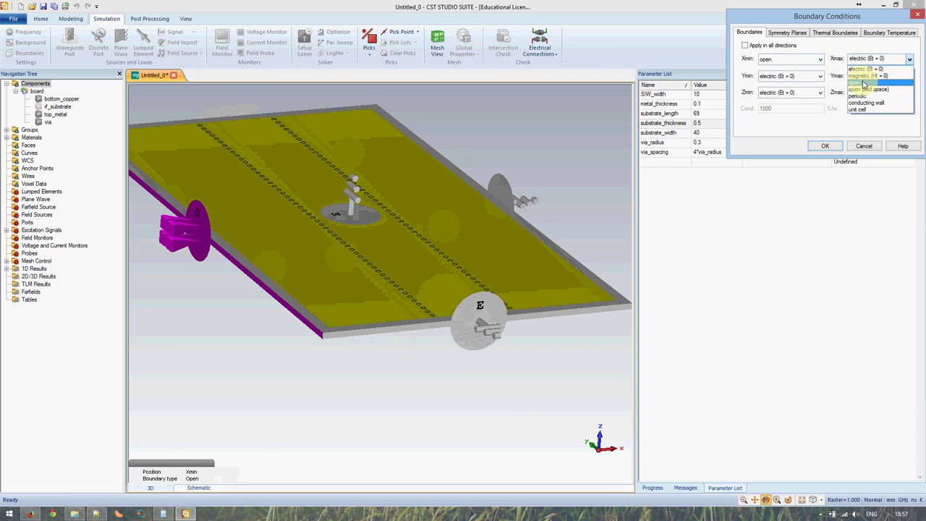
- Set the Xmax boundary to open and Zmax to open (add space)
click(861, 82)
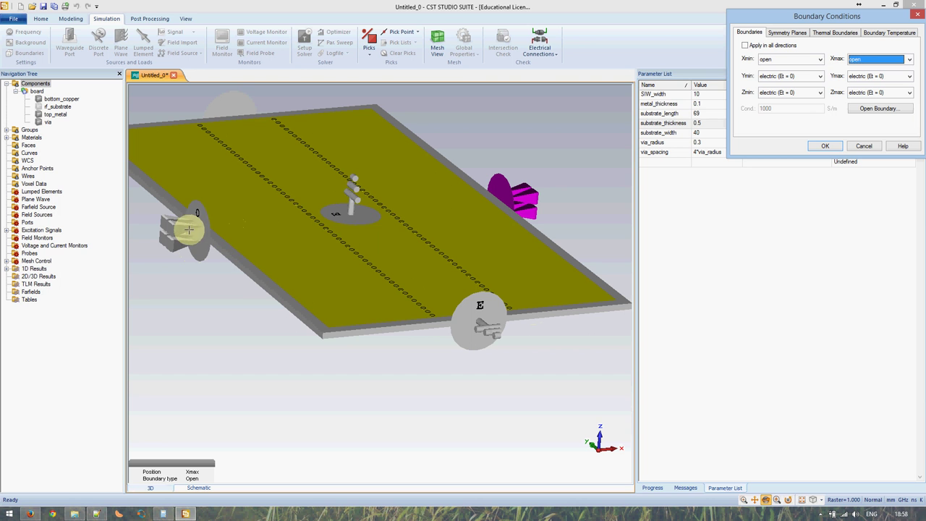
click(340, 214)
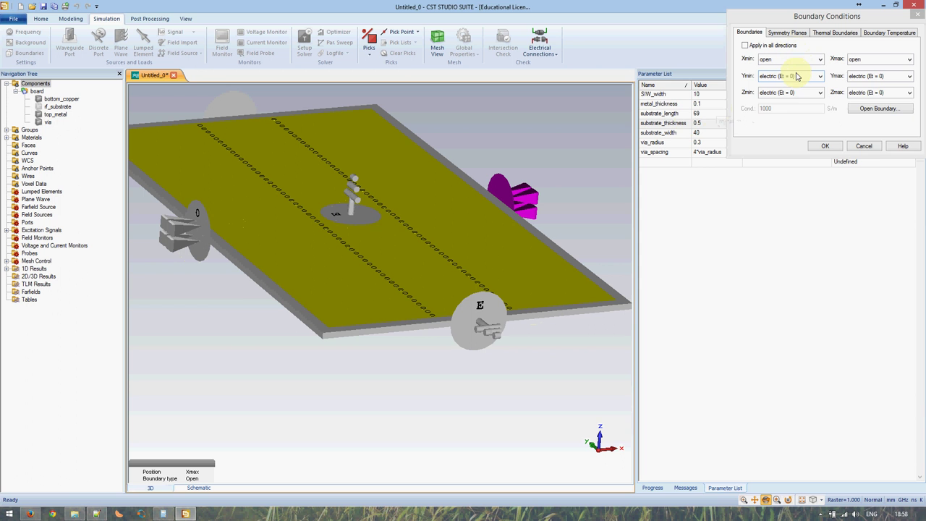
click(871, 93)
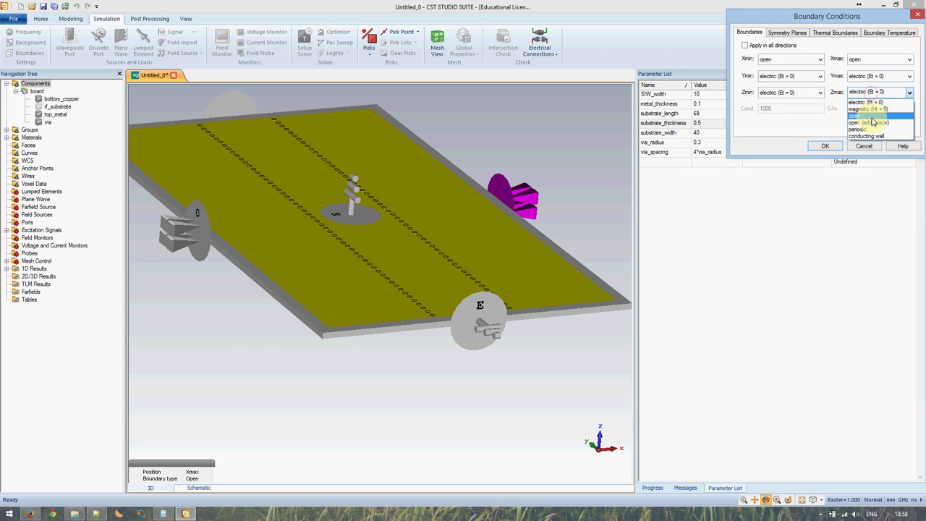
click(873, 123)
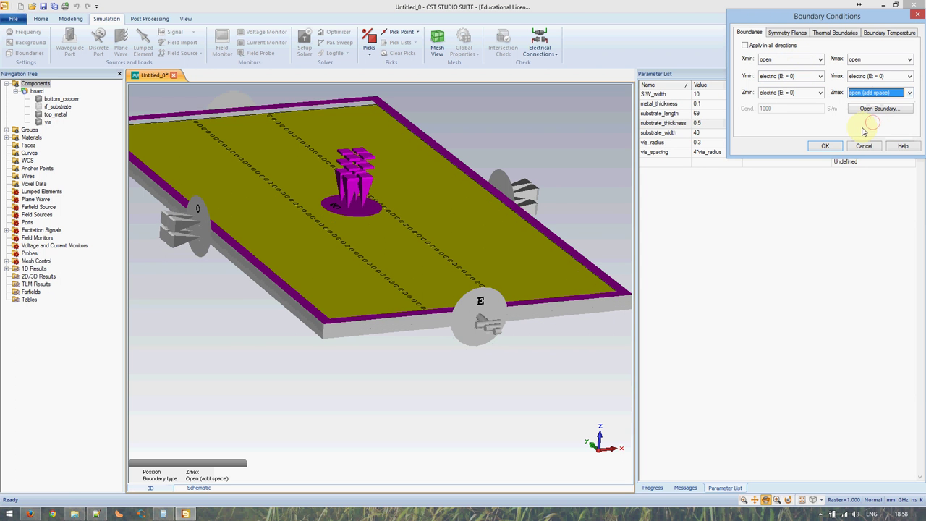
- Orbit, pan and zoom around the board to check the boundary setup
mouse_move(488, 266)
mouse_down()
mouse_move(434, 240)
mouse_move(393, 242)
mouse_up()
scroll(355, 196, up, 5)
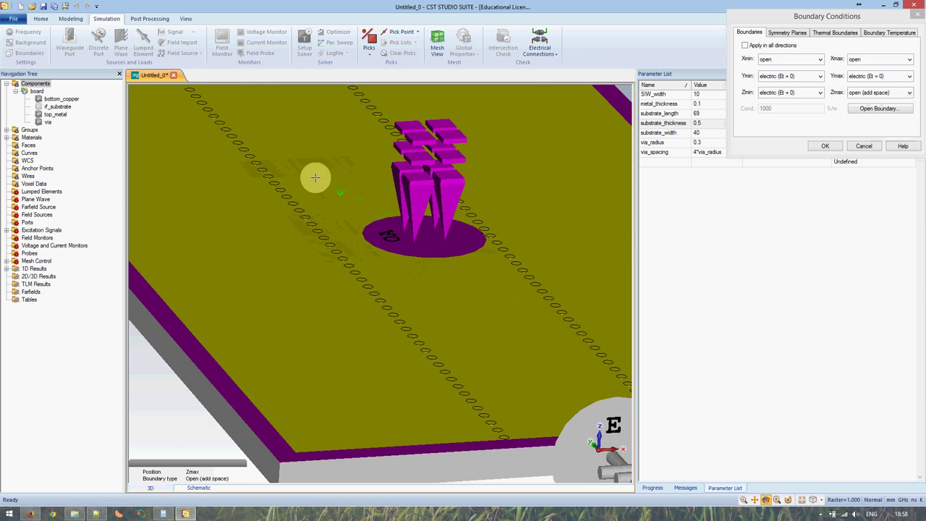
drag(313, 174, 297, 224)
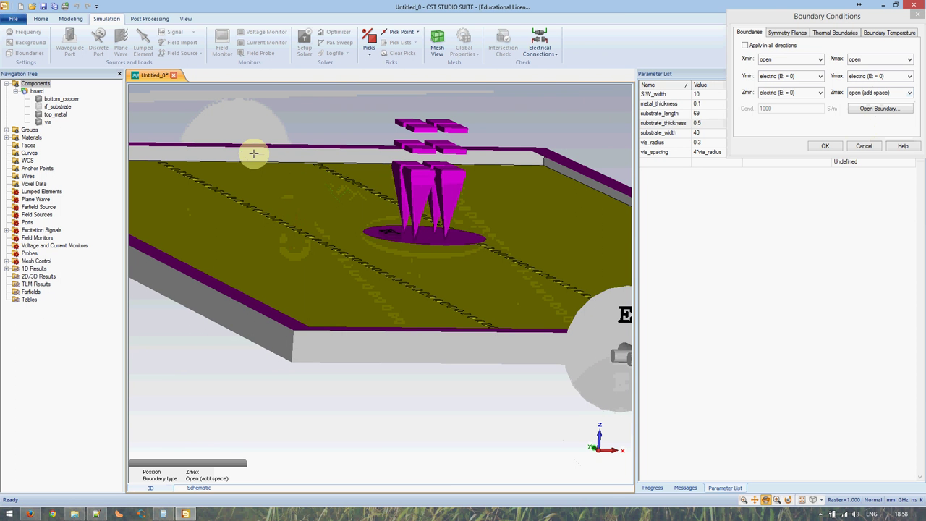
middle_drag(289, 257, 301, 322)
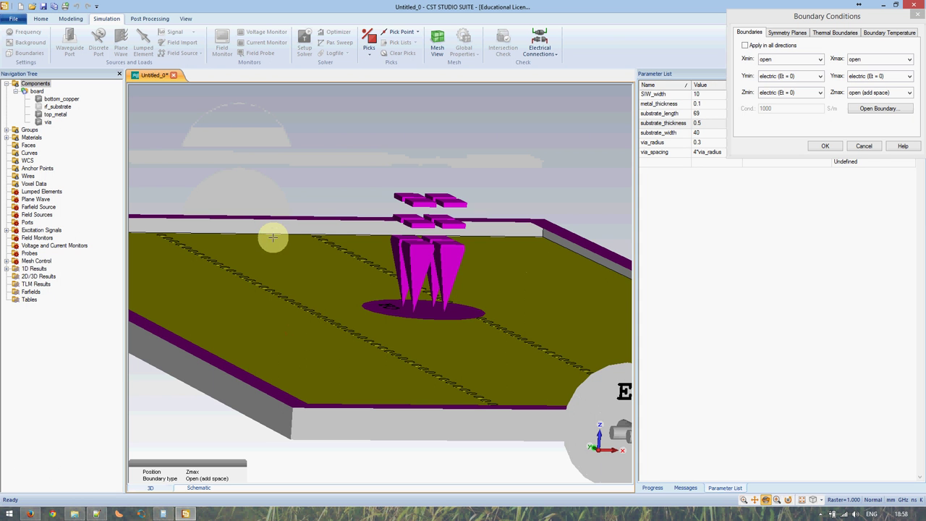
drag(273, 243, 327, 349)
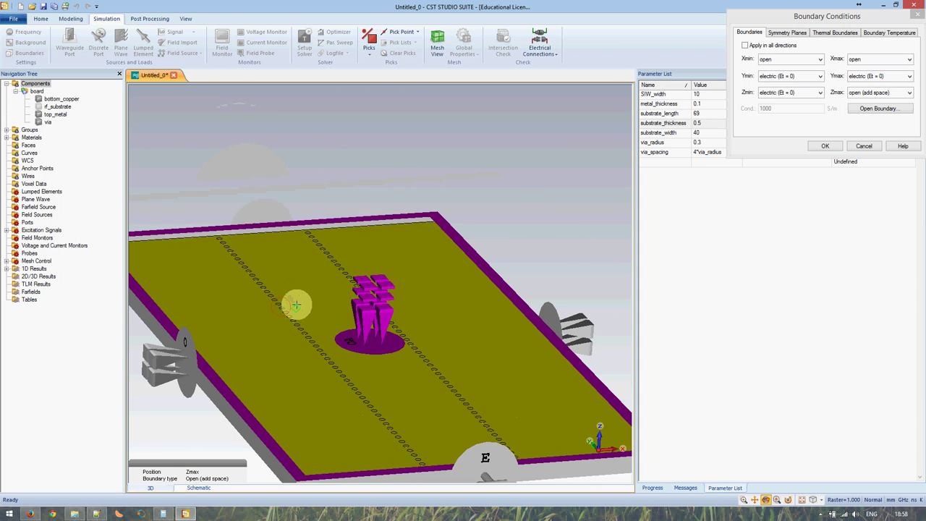
scroll(329, 311, down, 3)
scroll(327, 304, up, 5)
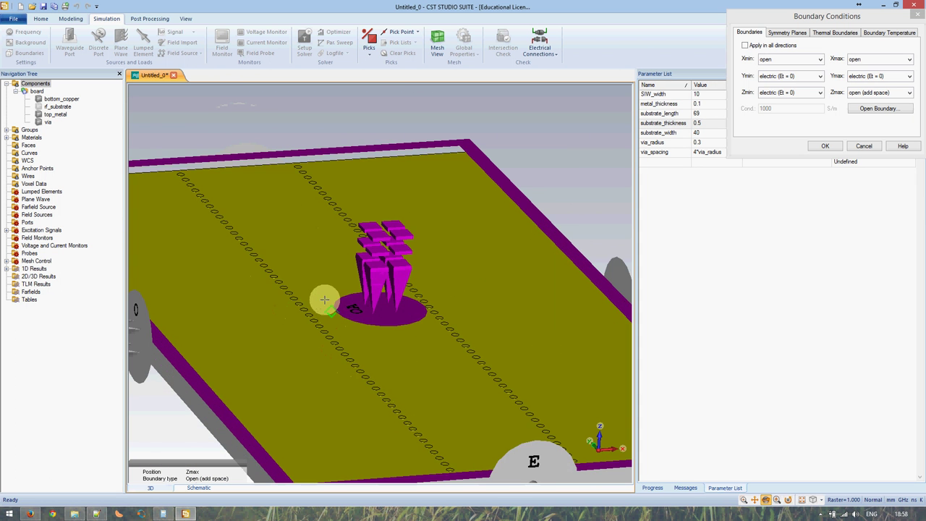
scroll(282, 189, down, 3)
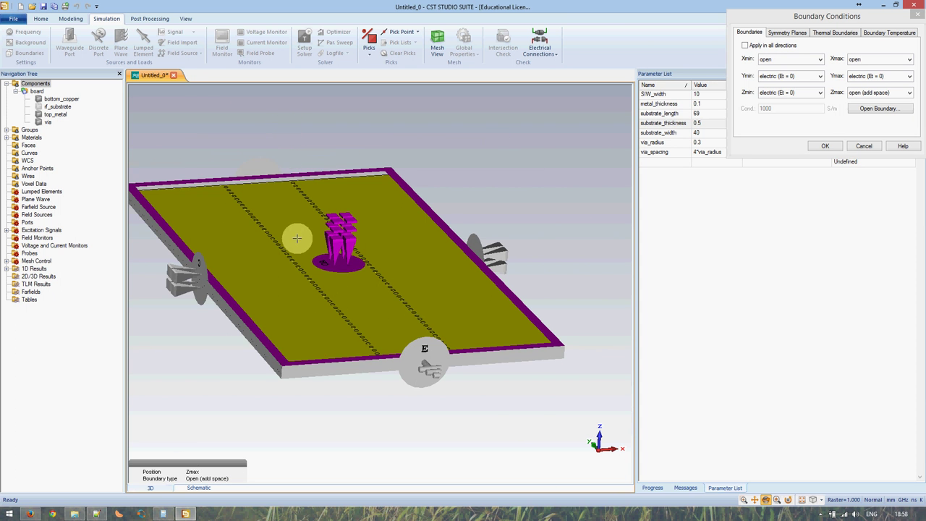
scroll(297, 238, up, 2)
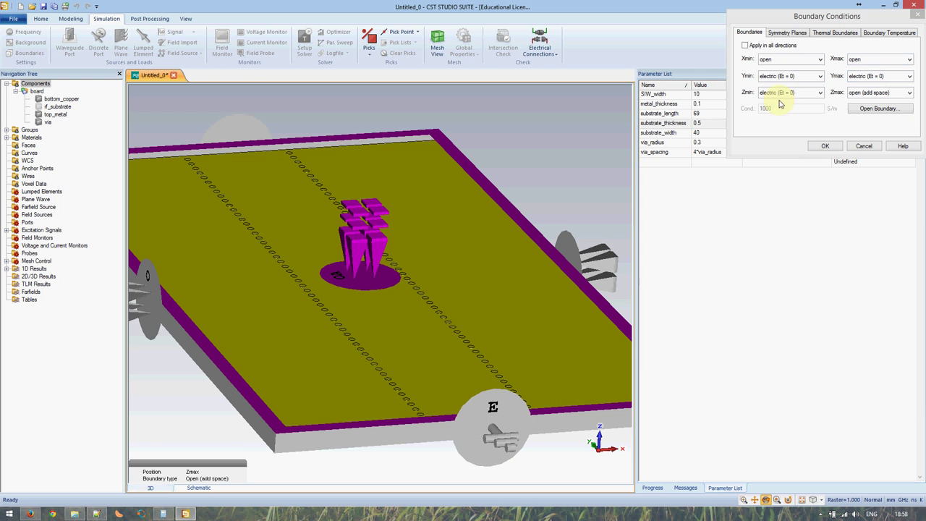
- Make the YZ plane a magnetic (Ht = 0) symmetry plane and close Boundary Conditions
click(785, 32)
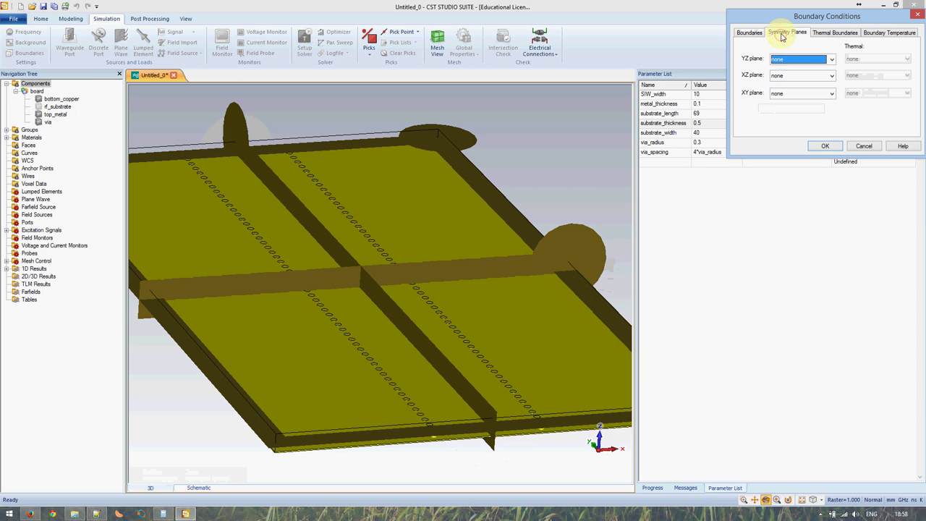
click(789, 58)
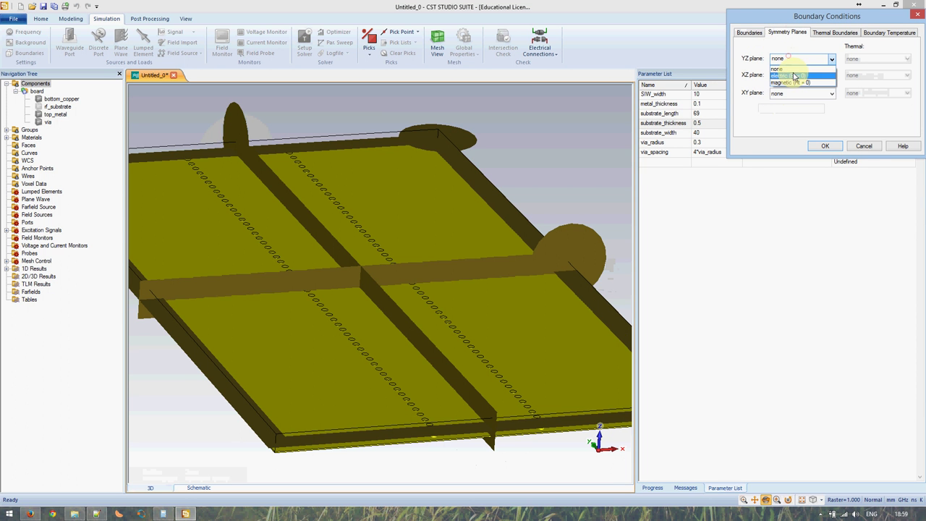
click(791, 82)
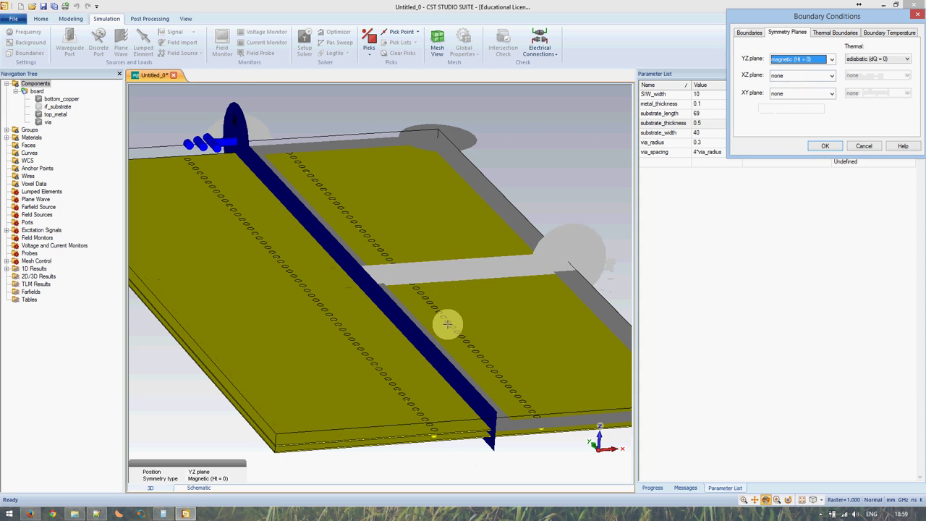
drag(447, 325, 398, 314)
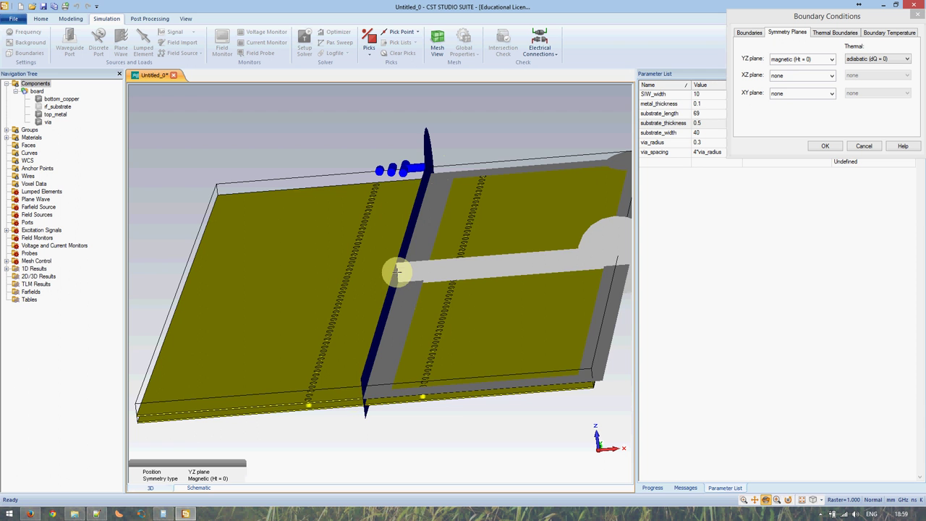
drag(425, 345, 456, 343)
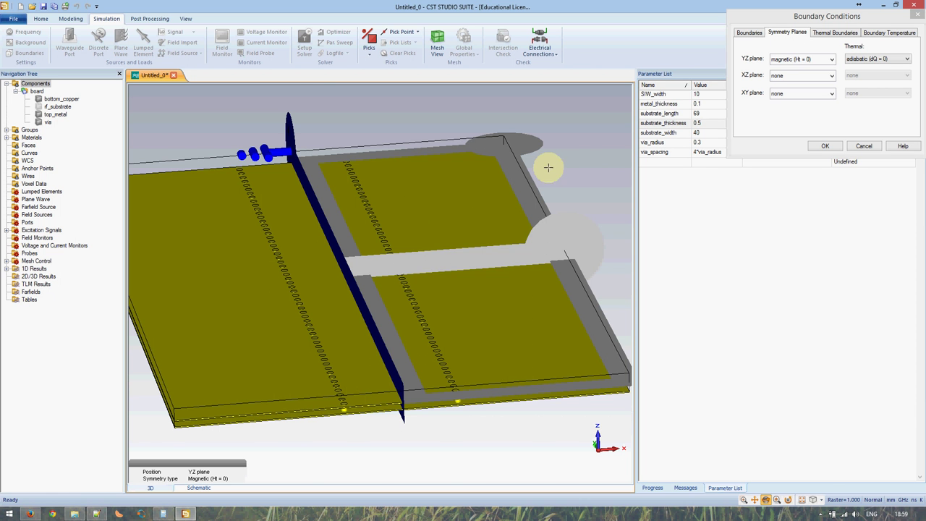
click(824, 146)
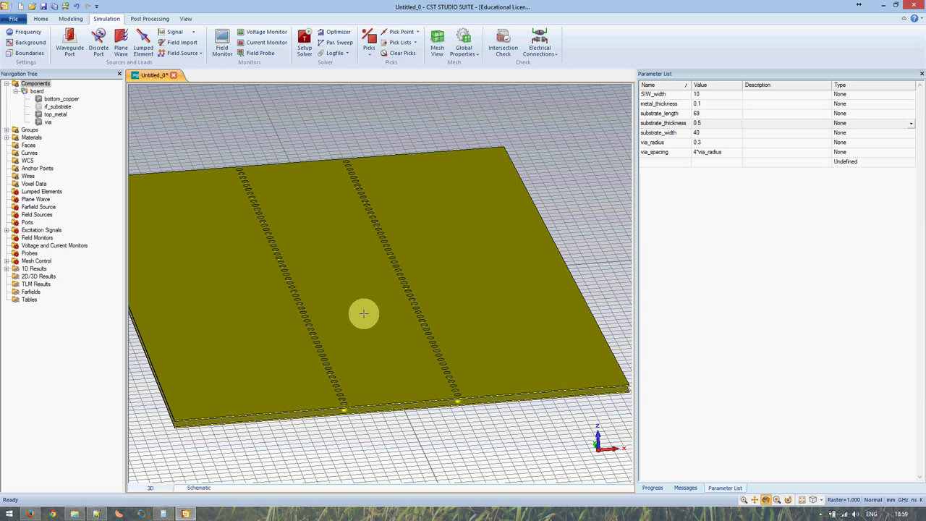
- Start a new waveguide port and fit the whole board in the view
scroll(366, 311, up, 2)
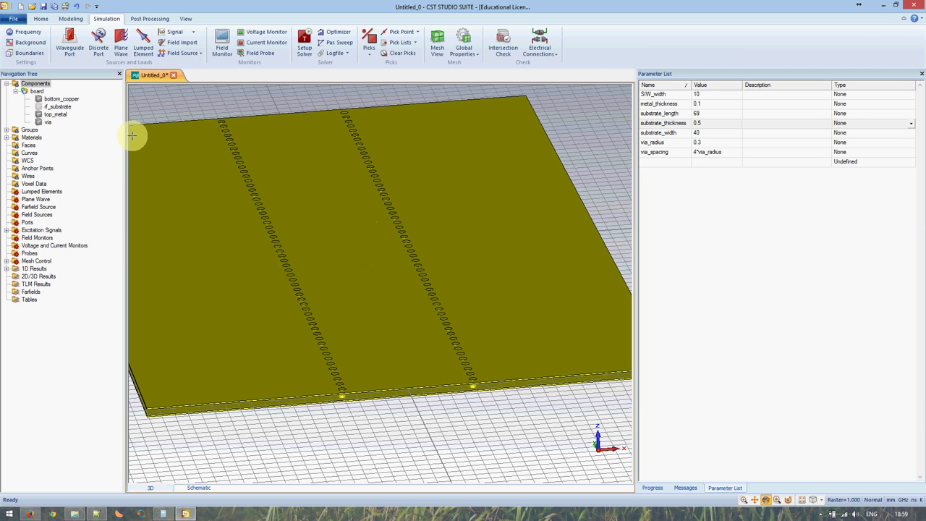
click(70, 44)
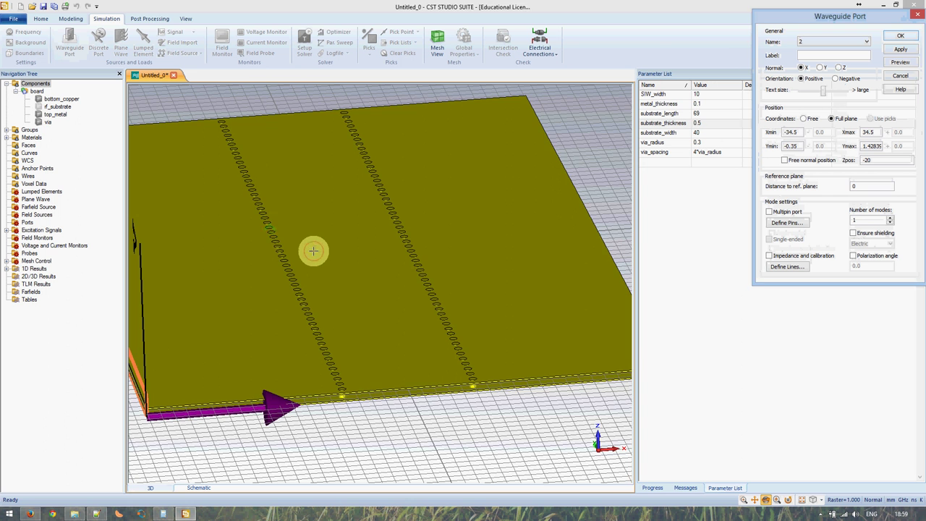
key(space)
scroll(313, 251, down, 1)
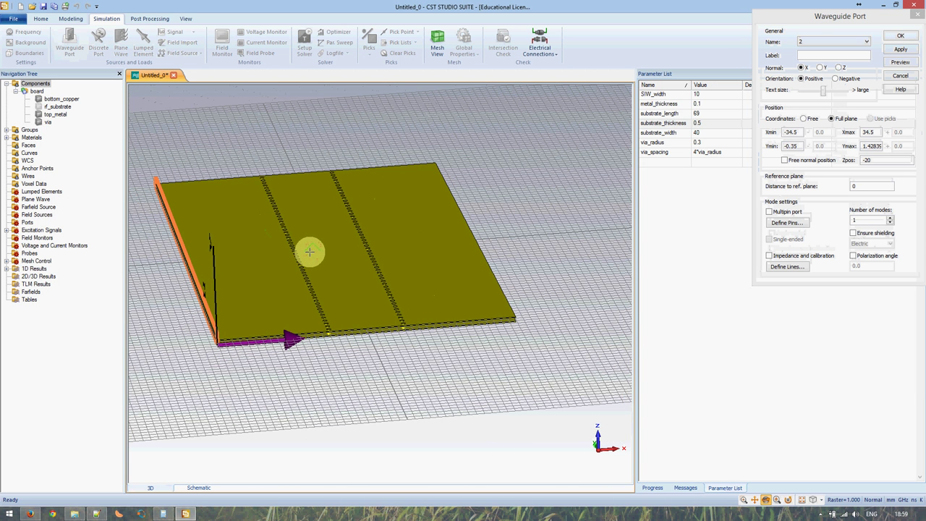
scroll(308, 252, up, 1)
scroll(309, 251, up, 1)
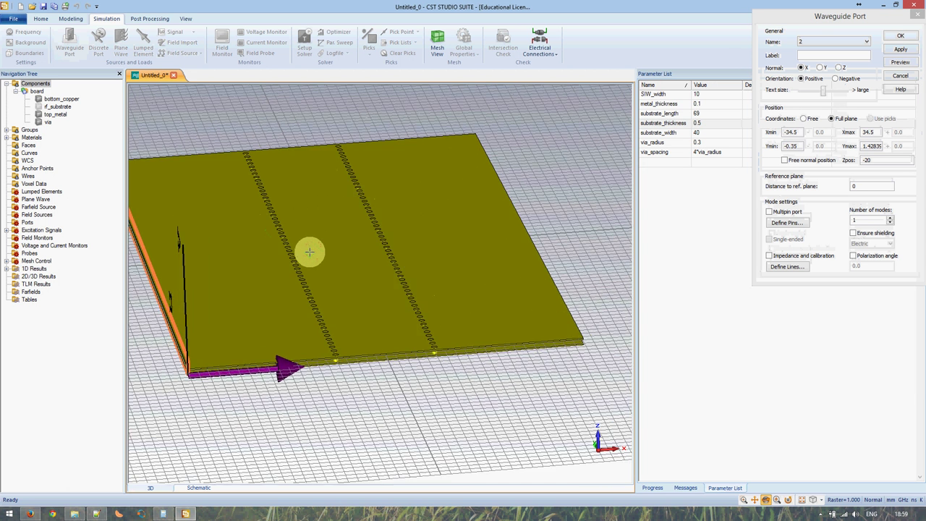
scroll(309, 252, up, 1)
scroll(309, 251, up, 1)
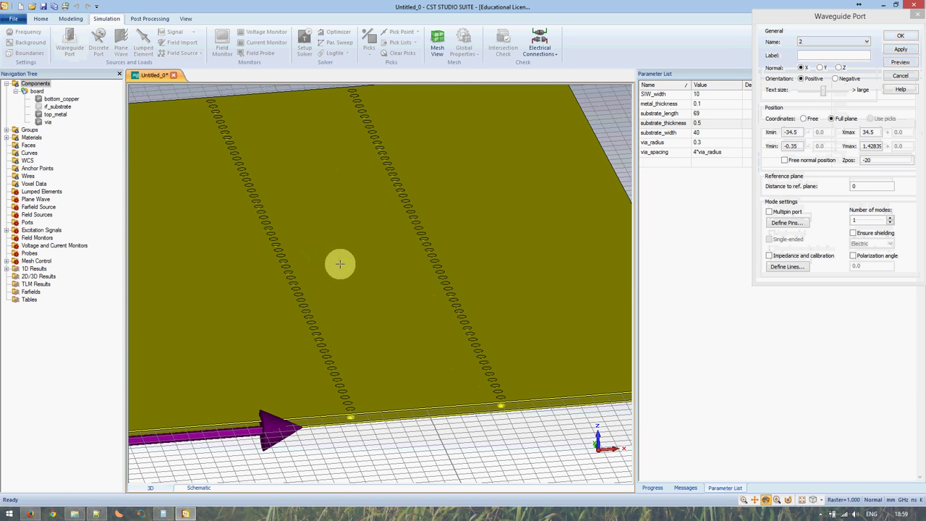
- Set the port normal to Y, name it 1, and keep Positive orientation
click(820, 68)
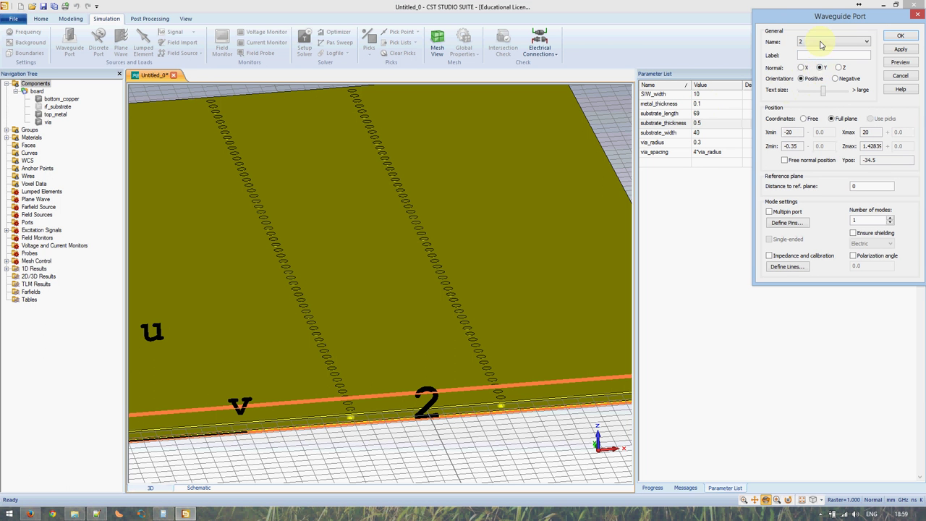
click(821, 43)
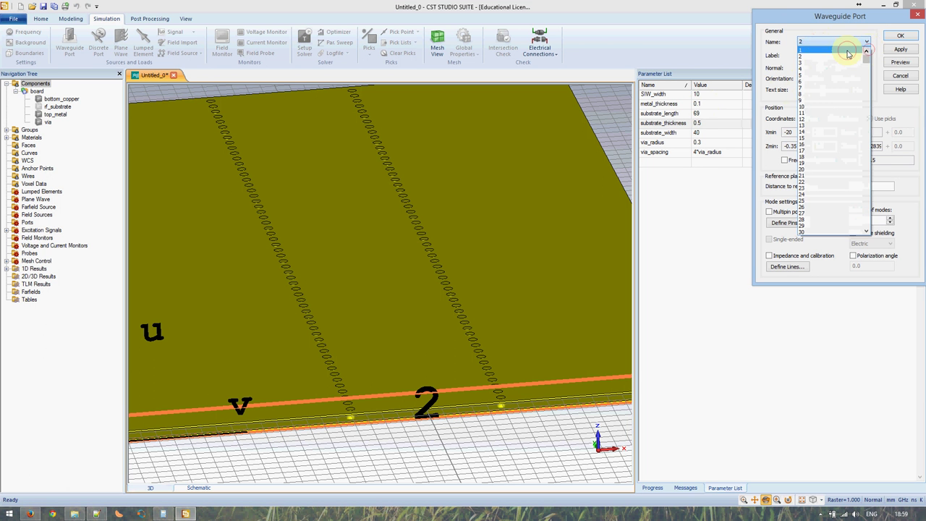
click(848, 50)
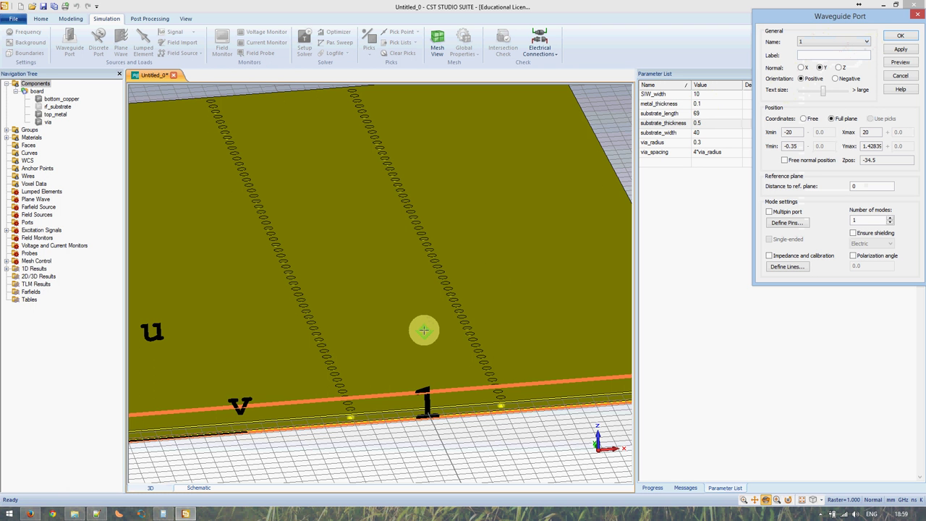
scroll(424, 331, down, 1)
scroll(424, 329, down, 1)
scroll(424, 329, down, 2)
scroll(424, 327, up, 2)
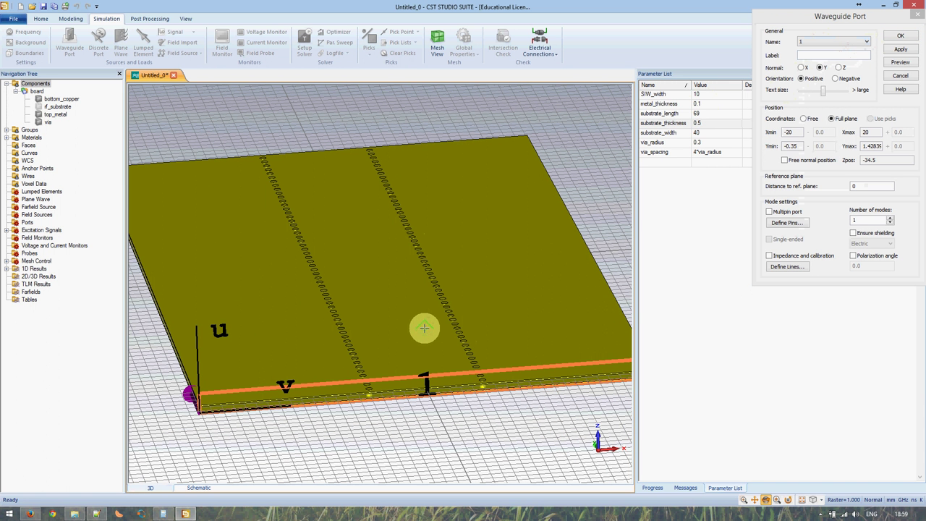
click(801, 78)
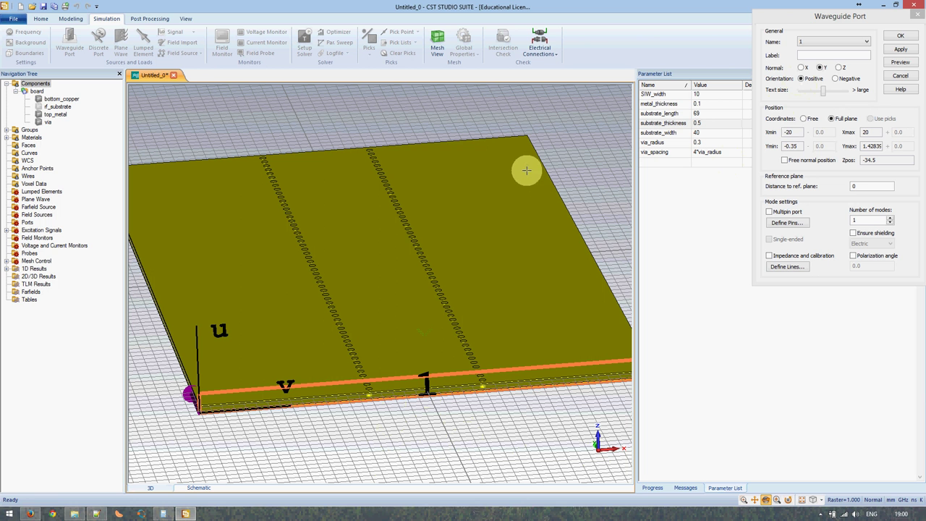
- Switch port 1 to free coordinates: X from -SIW_width/2 to SIW_width/2, Y ±substrate_thickness/2
click(805, 120)
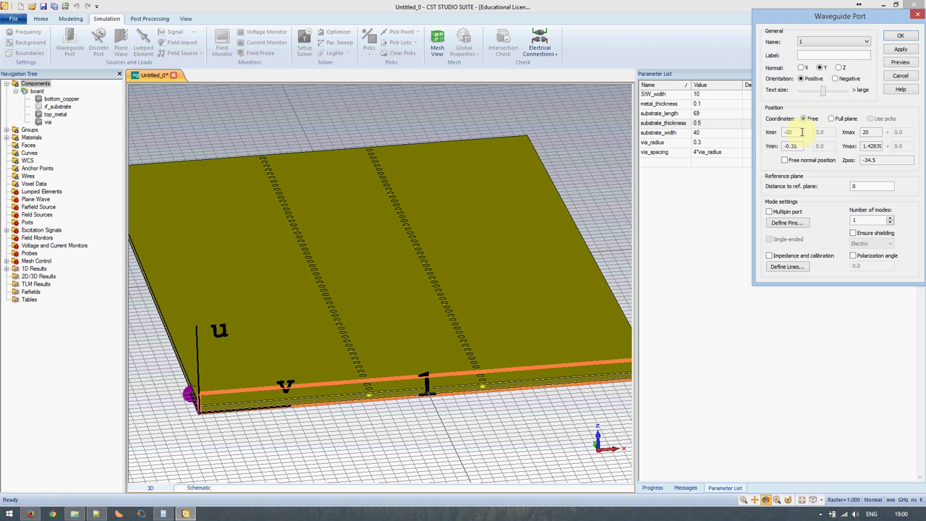
drag(801, 132, 749, 131)
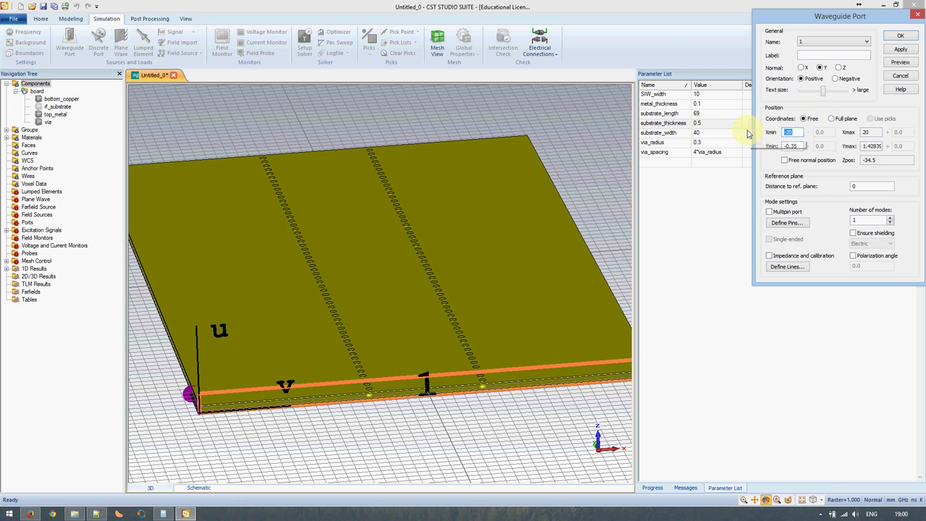
text(-)
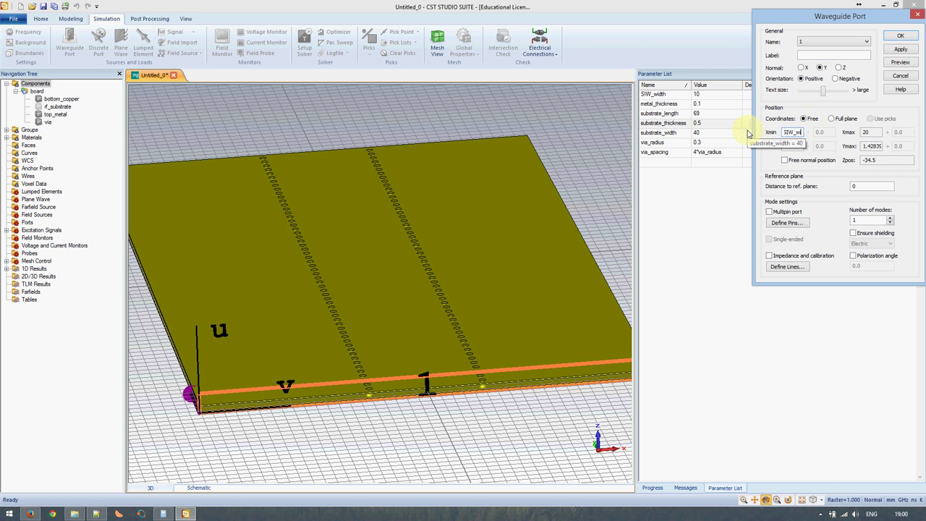
text(/2)
key(Tab)
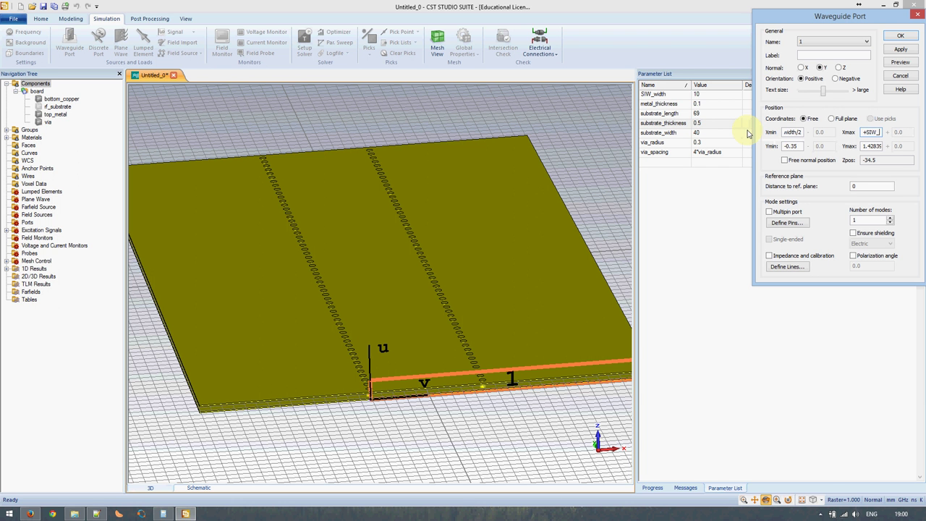
key(Tab)
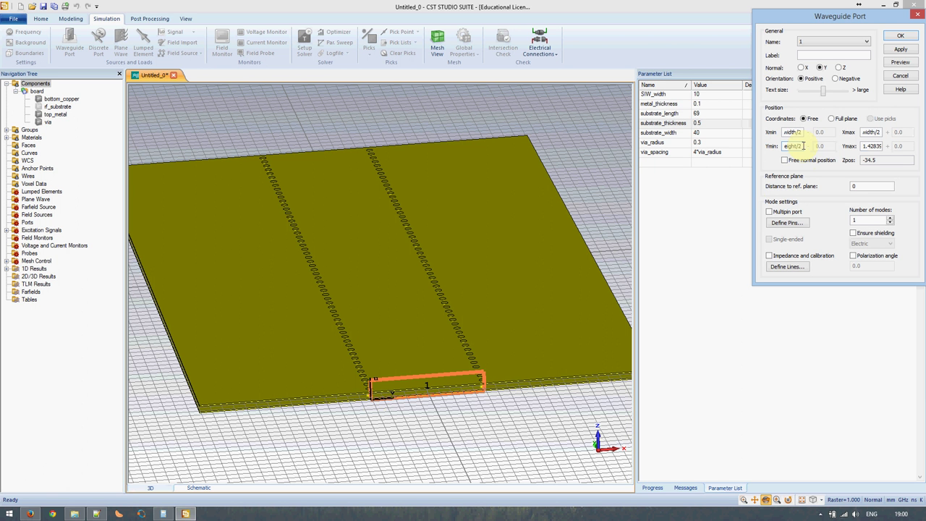
key(Tab)
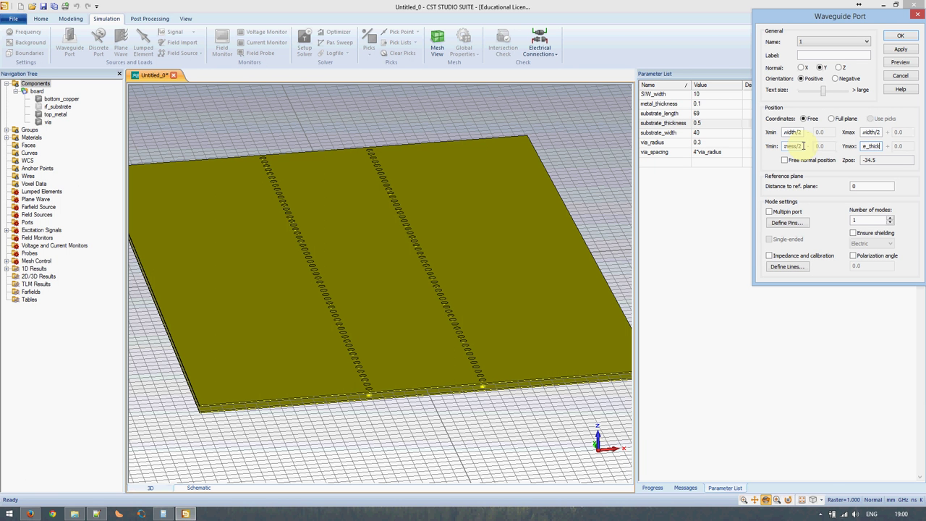
key(Tab)
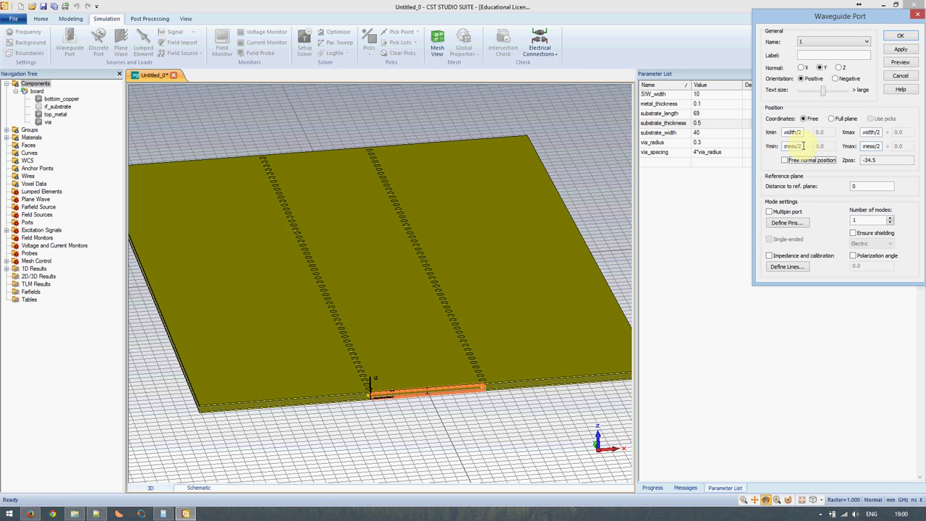
- Zoom to the port at the board edge and set the number of port modes to 2
scroll(424, 388, up, 1)
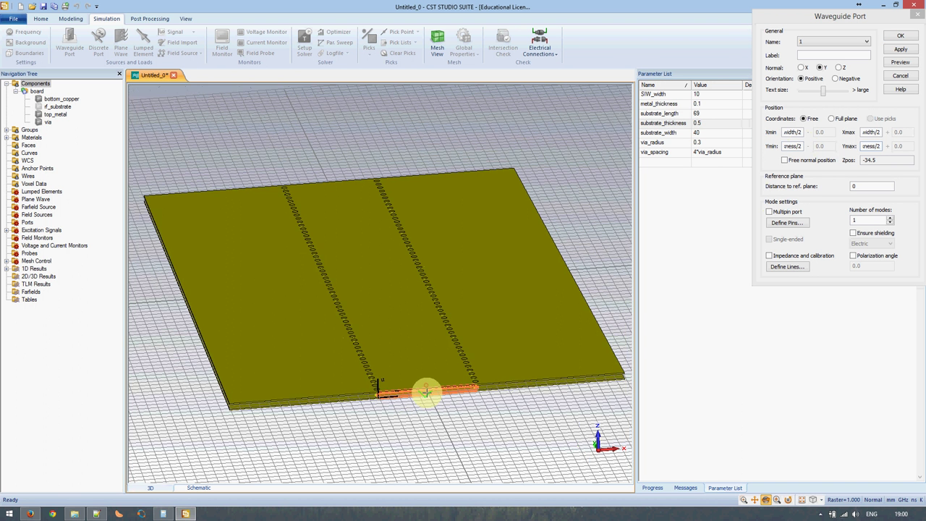
scroll(426, 394, up, 3)
scroll(425, 394, up, 2)
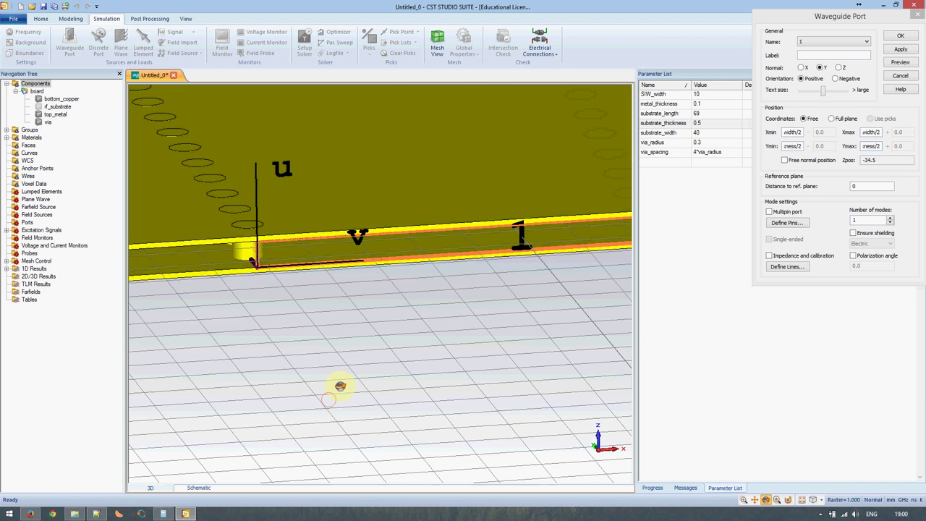
mouse_move(327, 232)
middle_down()
mouse_move(296, 256)
mouse_move(284, 299)
middle_up()
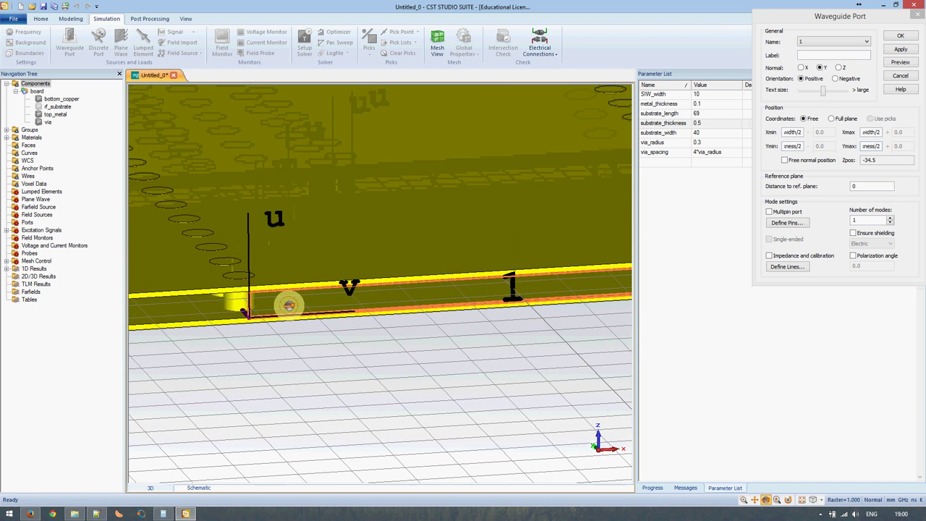
scroll(293, 286, up, 1)
scroll(290, 289, up, 2)
scroll(282, 289, up, 2)
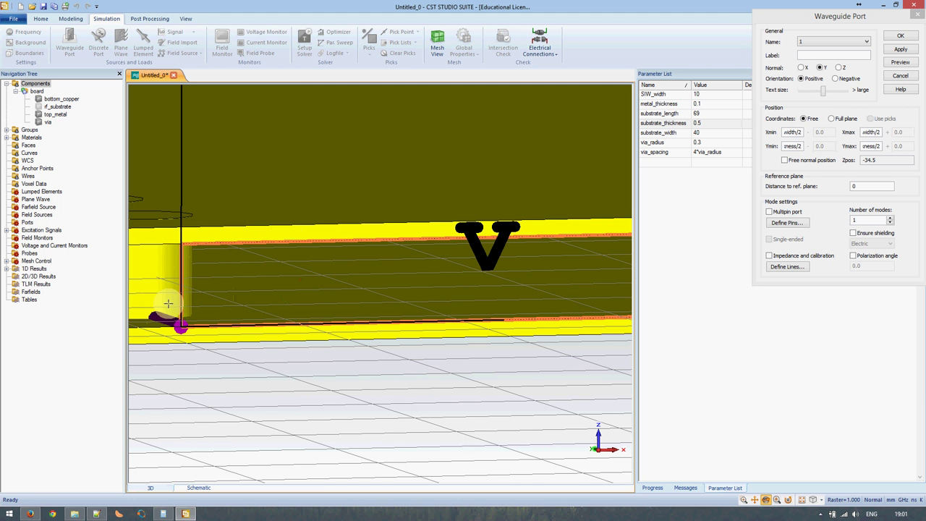
click(178, 333)
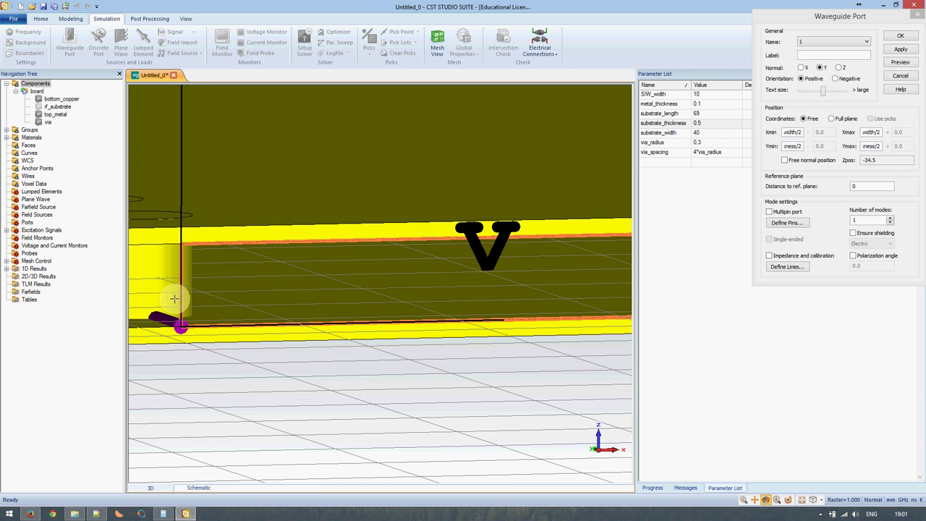
click(824, 188)
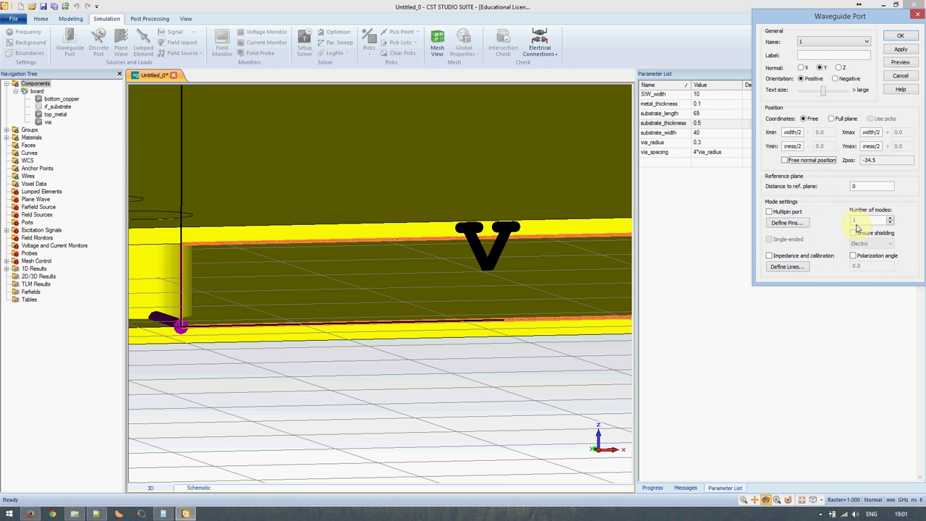
click(890, 222)
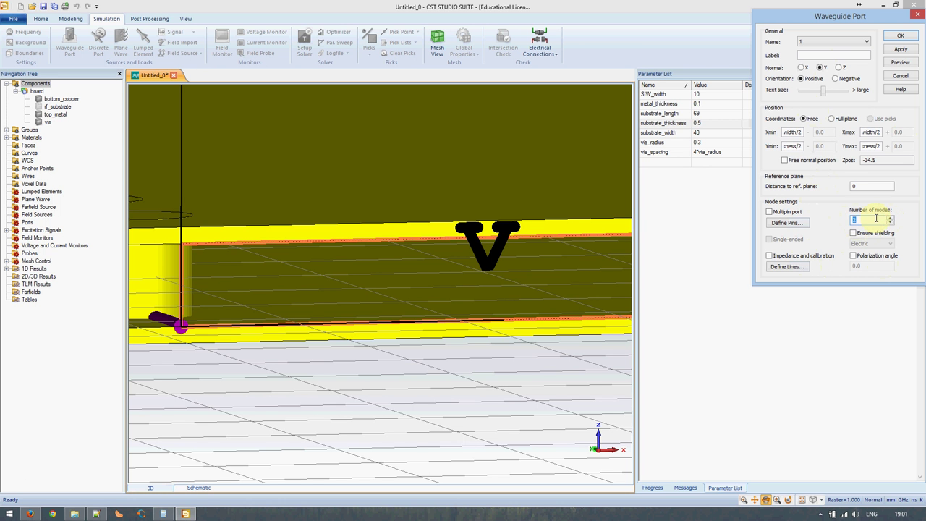
click(890, 221)
- Check the Notepad++ design notes on widths and mode cut-offs
click(96, 514)
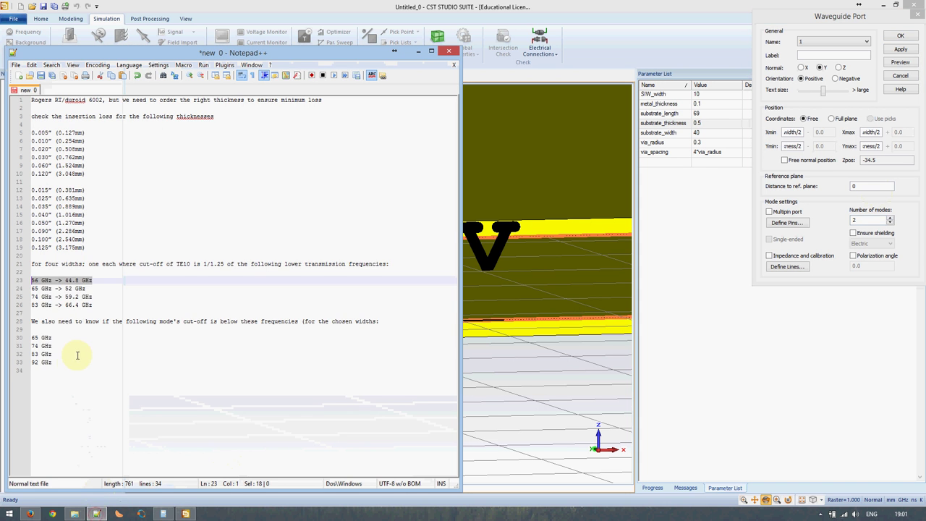
mouse_move(86, 367)
mouse_down()
mouse_move(44, 310)
mouse_move(26, 265)
mouse_up()
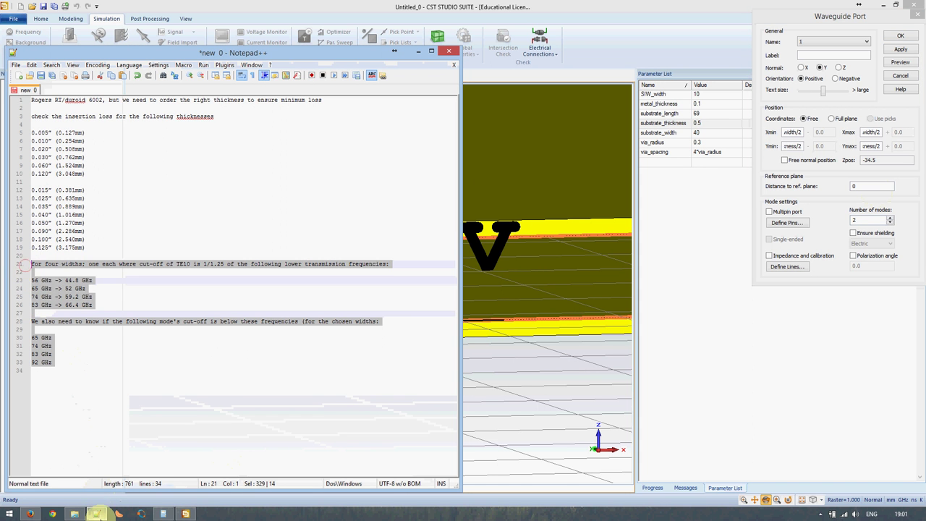
click(185, 514)
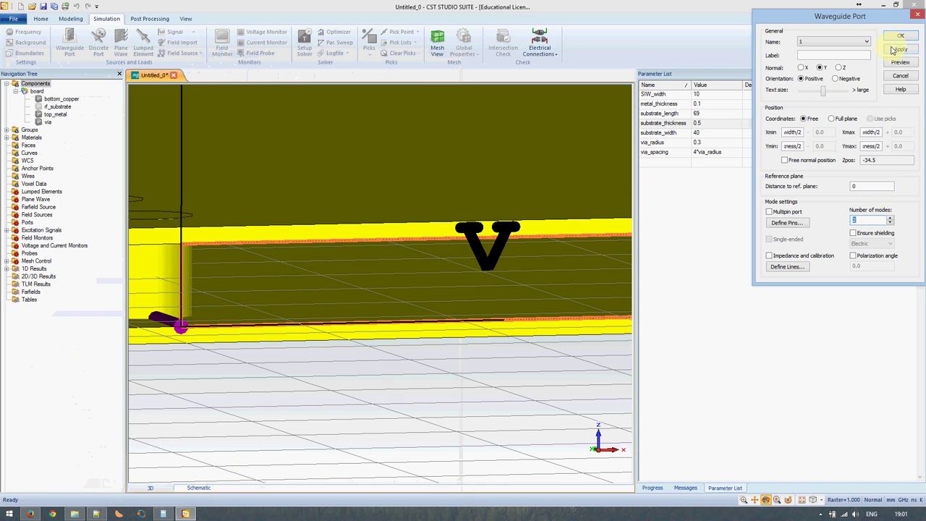
- Apply port 1, then create port 2 with Y normal, negative orientation, at y = 34.5
click(893, 49)
mouse_move(471, 243)
mouse_down()
mouse_move(458, 166)
mouse_move(442, 159)
mouse_move(368, 303)
mouse_move(341, 295)
mouse_move(419, 306)
mouse_up()
click(803, 68)
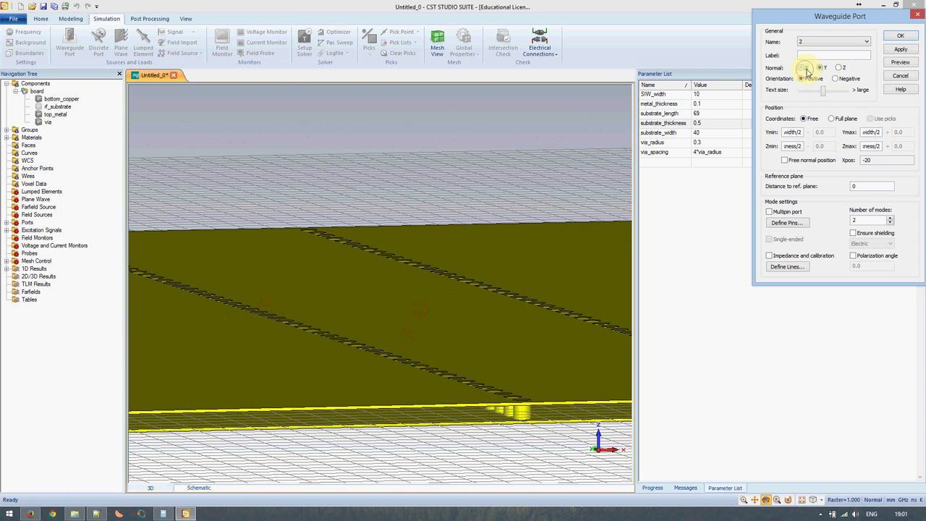
click(821, 68)
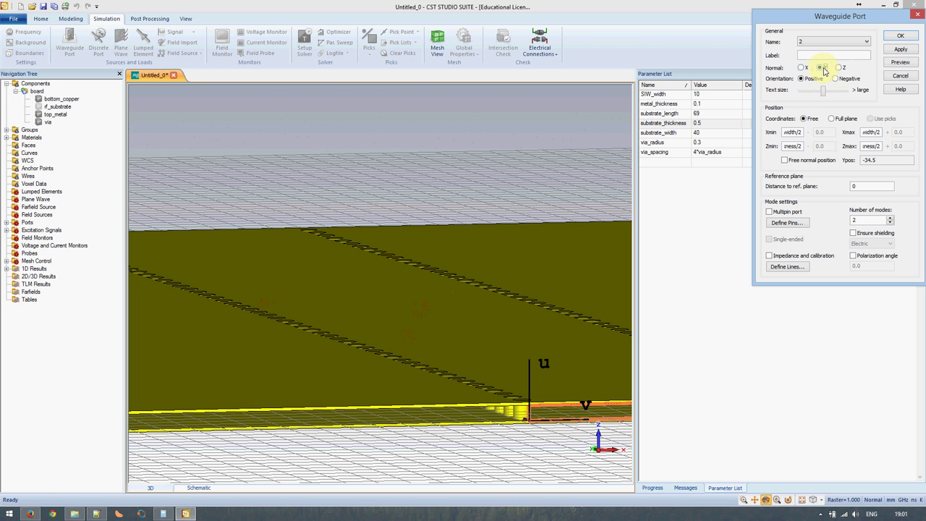
click(841, 79)
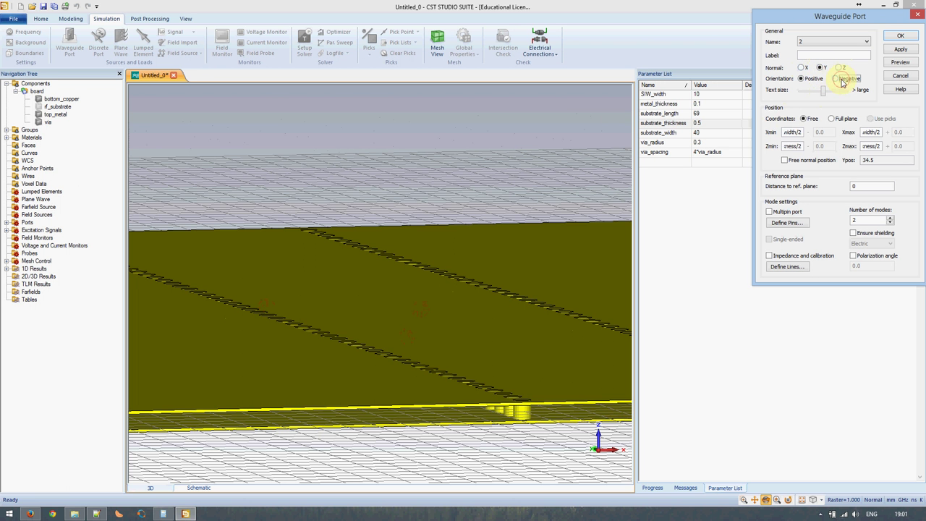
drag(269, 306, 587, 368)
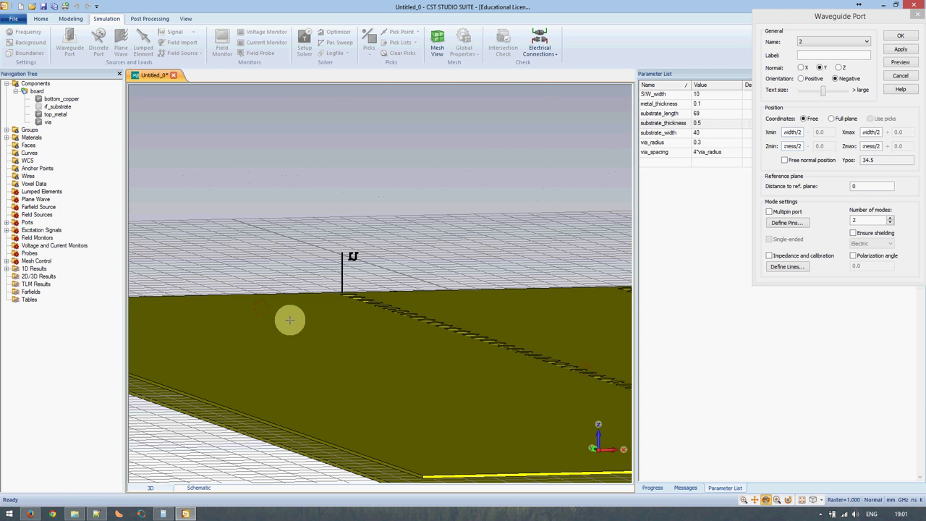
mouse_move(289, 319)
mouse_down()
mouse_move(345, 334)
mouse_move(310, 337)
mouse_move(320, 371)
mouse_move(369, 397)
mouse_move(396, 375)
mouse_move(376, 395)
mouse_move(399, 173)
mouse_up()
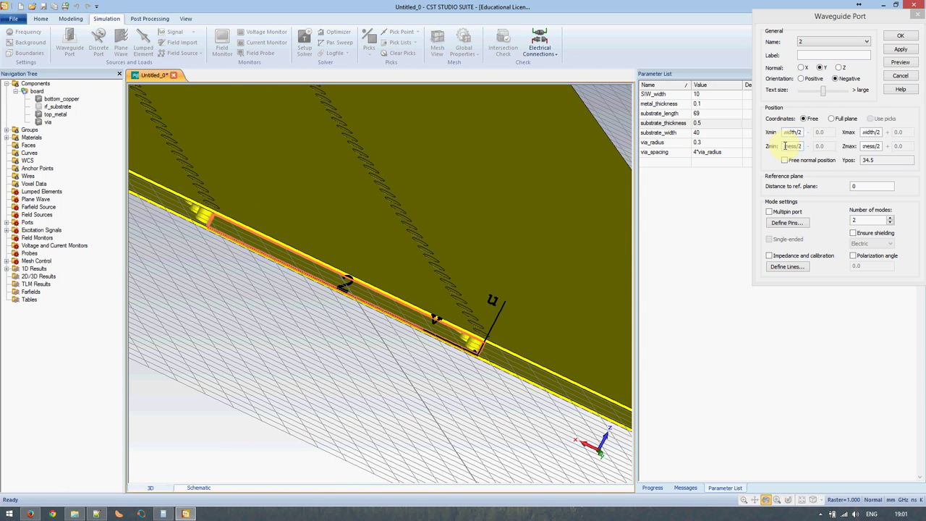
click(900, 35)
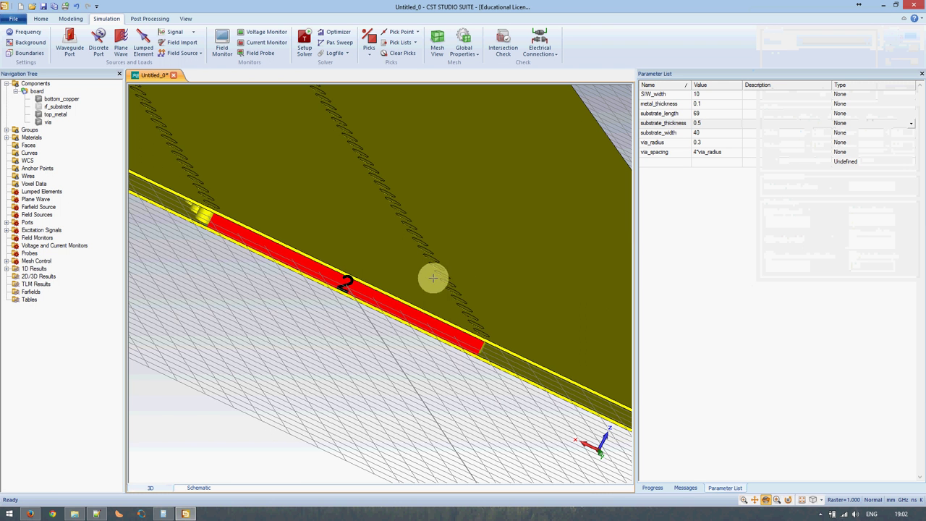
- Launch a time-domain run at -30 dB accuracy that calculates port modes only
key(space)
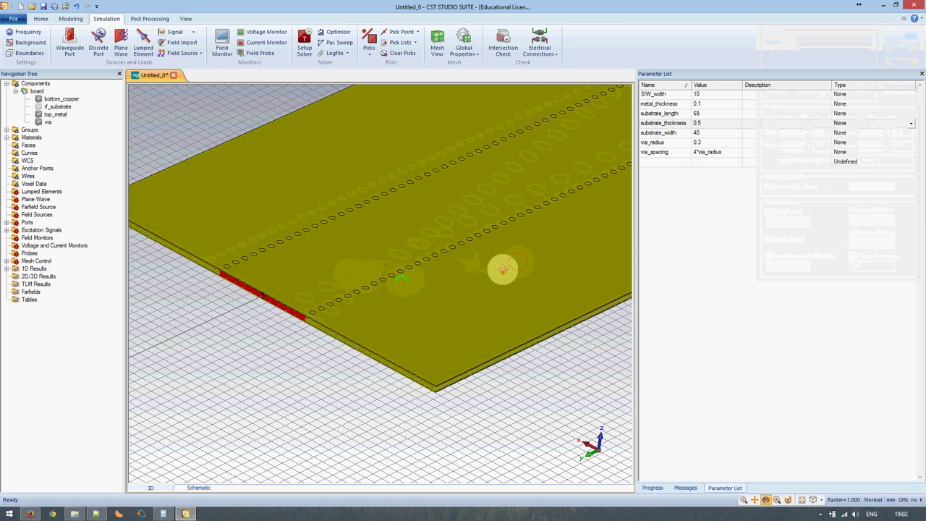
scroll(402, 257, down, 2)
scroll(403, 253, down, 2)
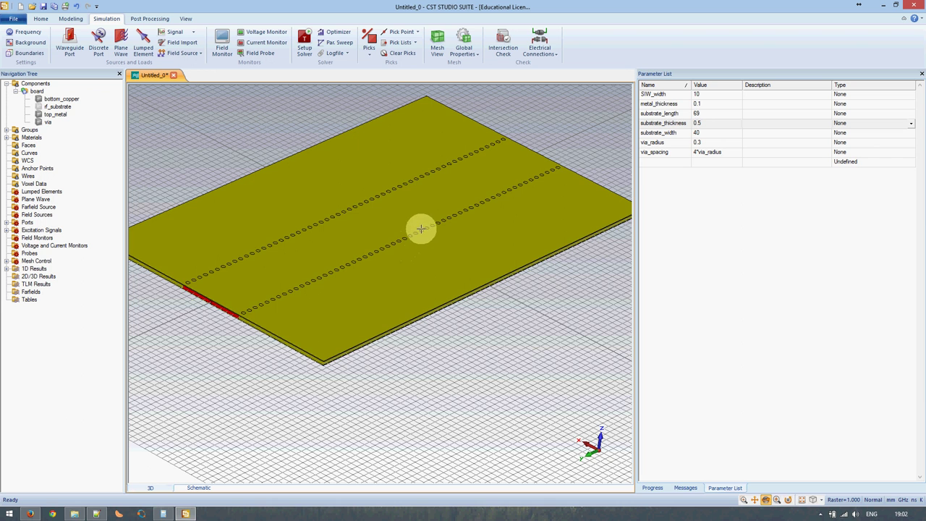
mouse_move(477, 217)
mouse_down()
mouse_move(471, 238)
mouse_move(494, 186)
mouse_up()
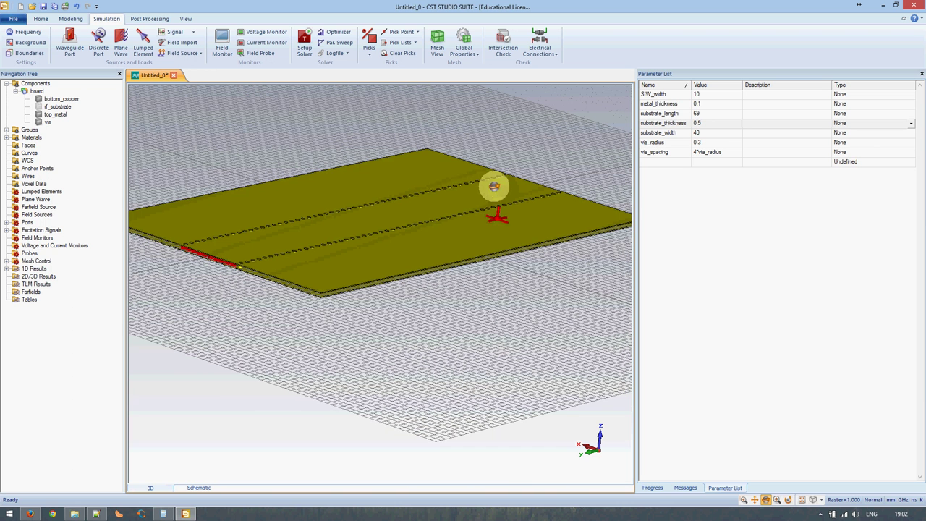
click(304, 46)
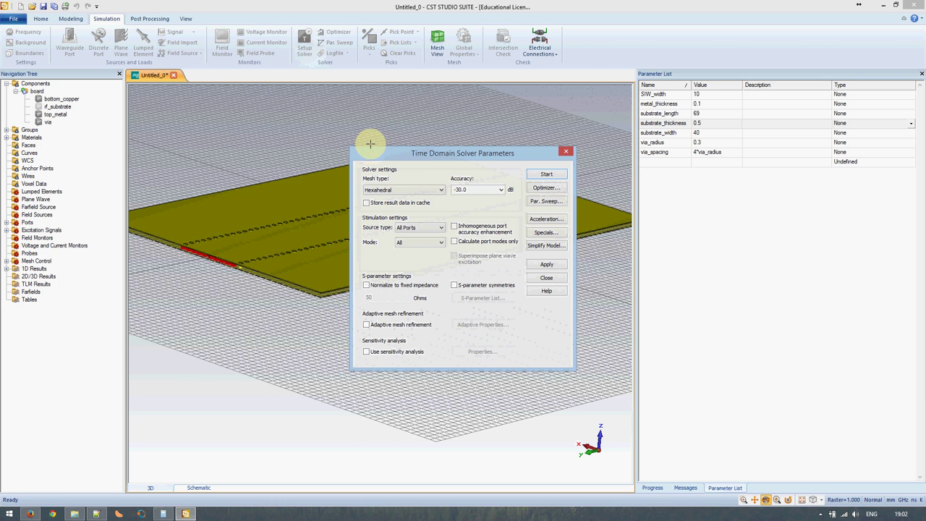
click(474, 190)
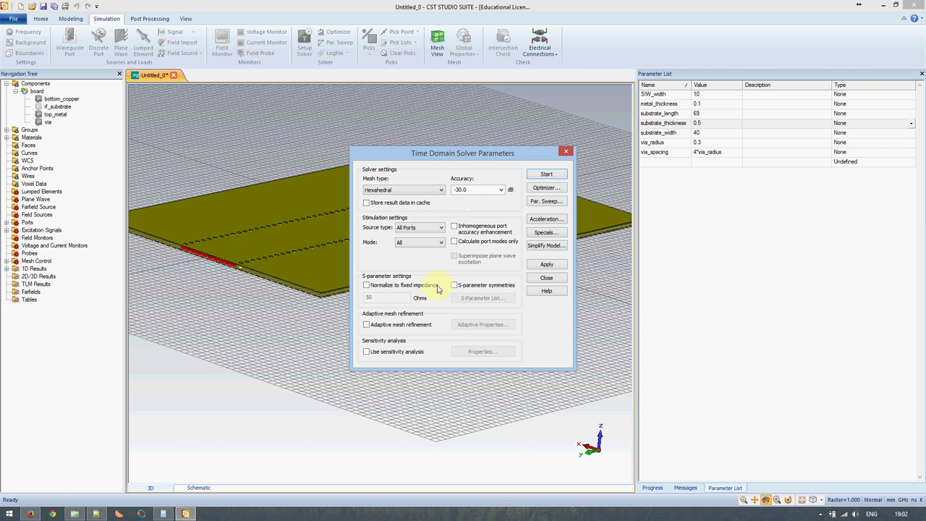
click(470, 243)
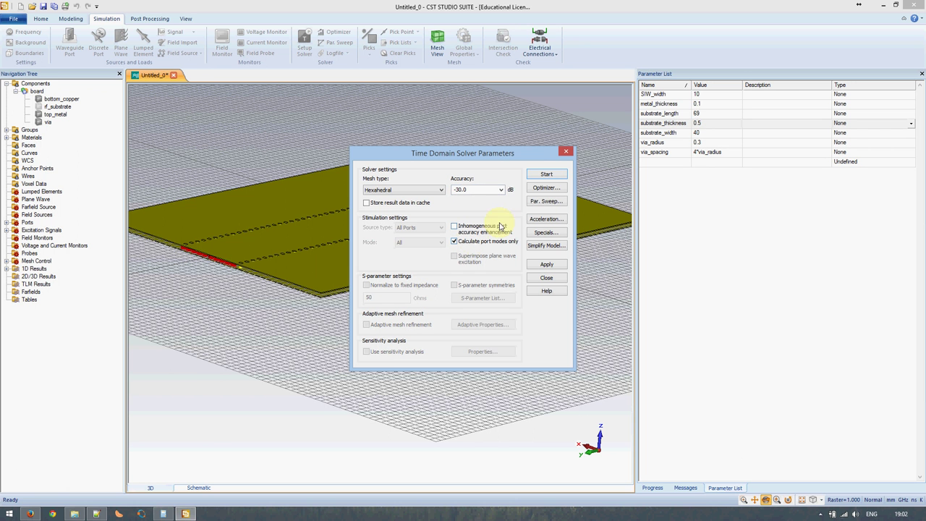
click(539, 175)
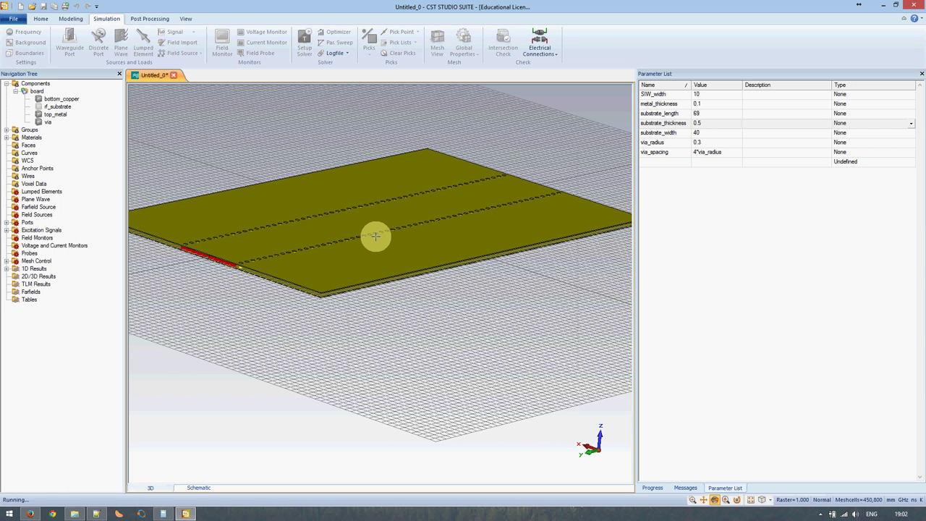
- Show solver progress while meshing and the port mode calculation run
click(653, 488)
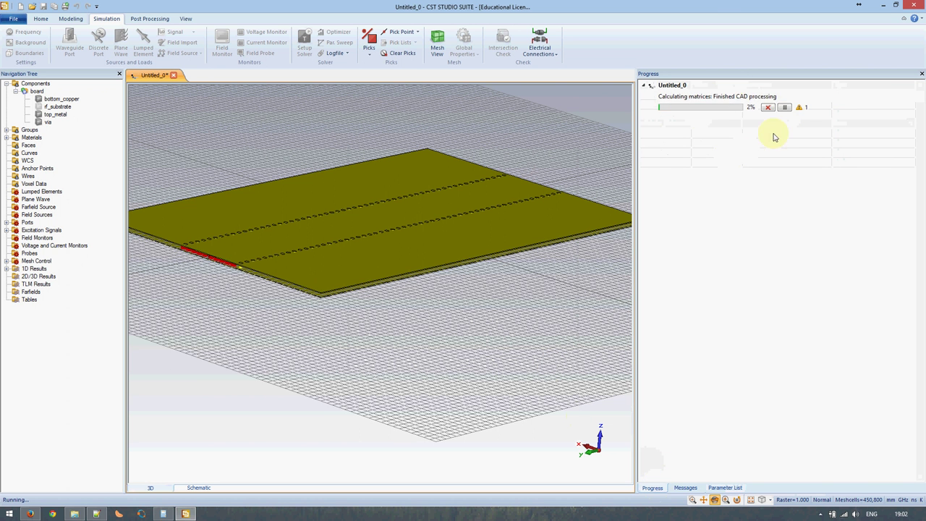
mouse_move(523, 204)
mouse_down()
mouse_move(439, 227)
mouse_move(500, 243)
mouse_move(514, 155)
mouse_move(585, 149)
mouse_move(568, 179)
mouse_move(380, 241)
mouse_up()
scroll(372, 246, down, 2)
scroll(372, 245, up, 5)
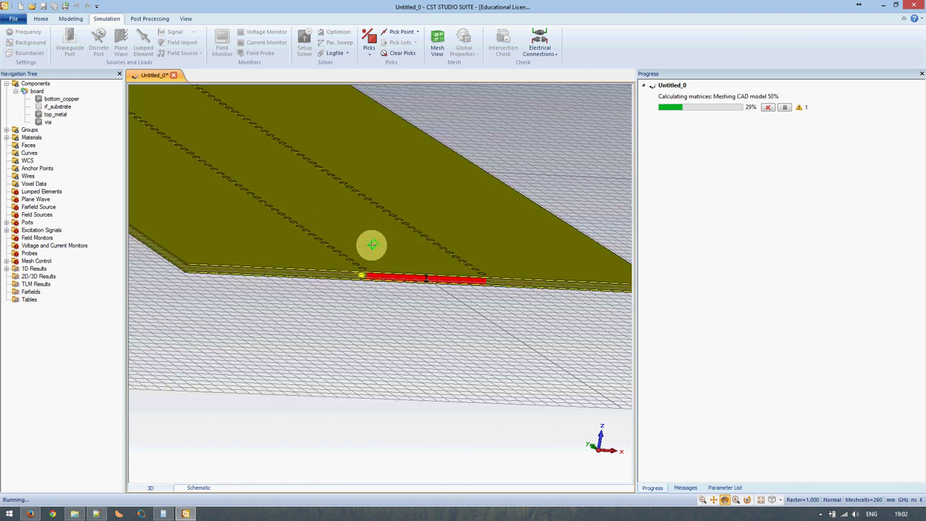
scroll(372, 244, up, 2)
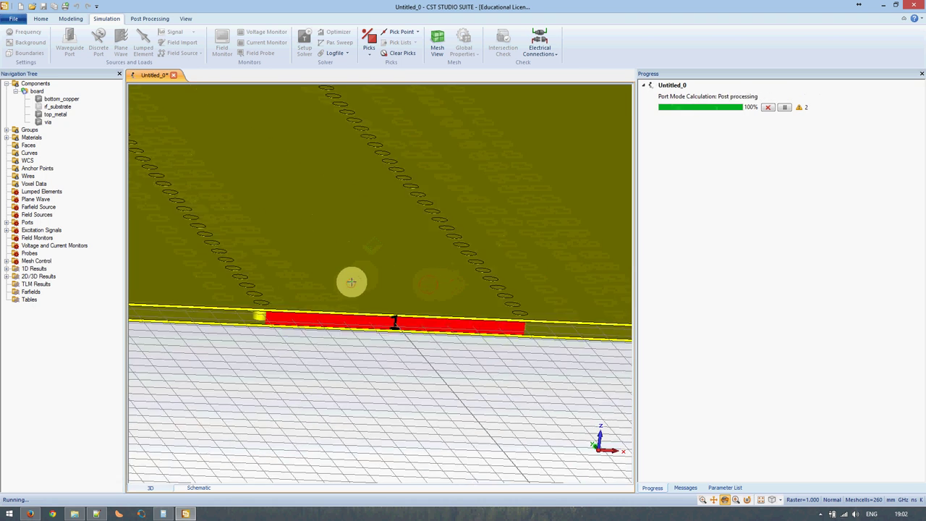
mouse_move(351, 281)
mouse_down()
mouse_move(331, 283)
mouse_move(366, 289)
mouse_move(379, 280)
mouse_up()
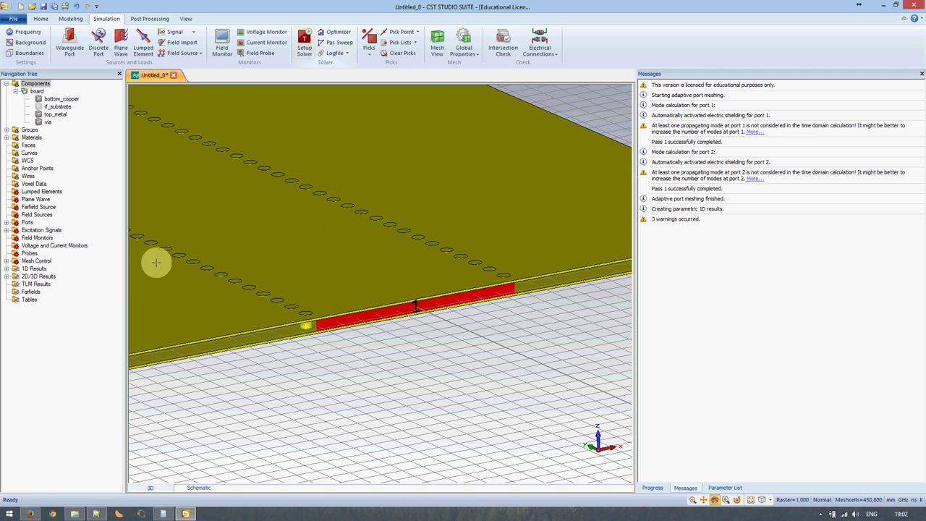
- Expand 1D Results and review the three warnings about uncounted propagating modes at ports 1 and 2
click(7, 269)
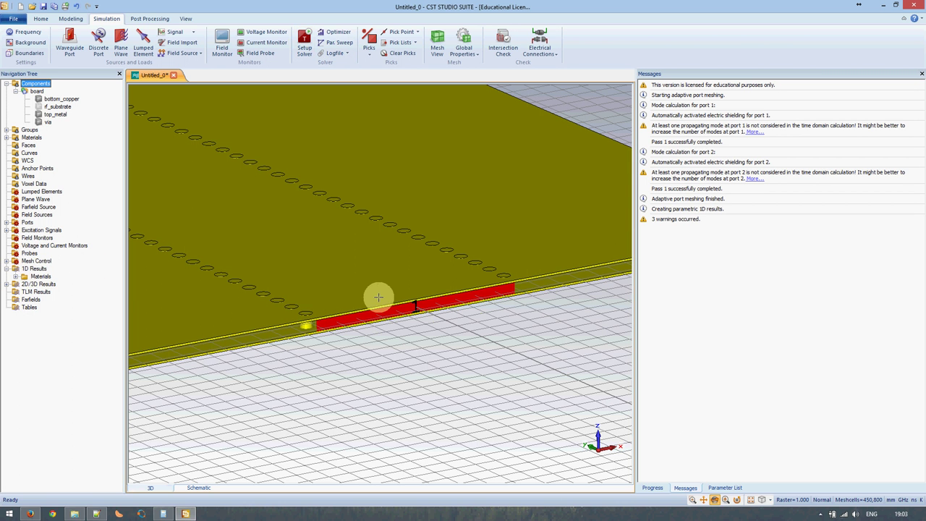
scroll(410, 306, down, 1)
scroll(393, 304, down, 1)
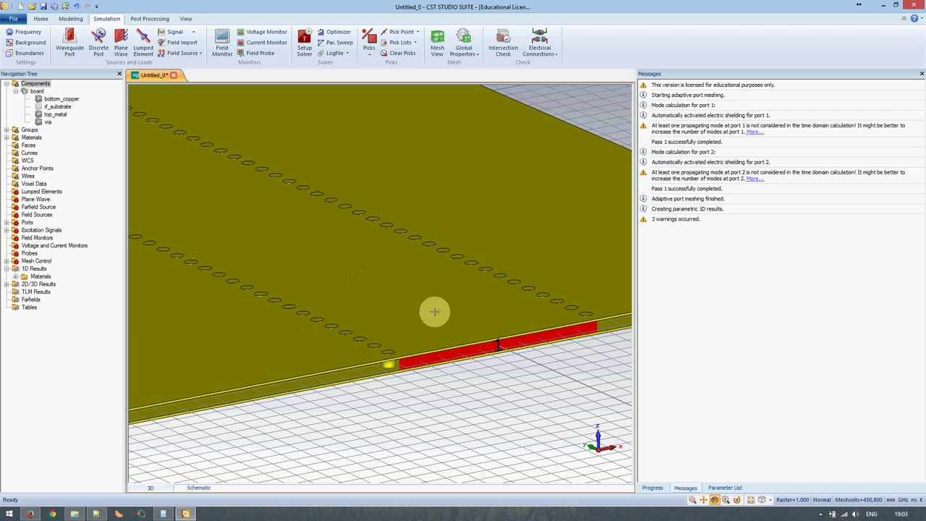
scroll(432, 311, down, 2)
scroll(426, 300, down, 1)
middle_drag(234, 212, 371, 283)
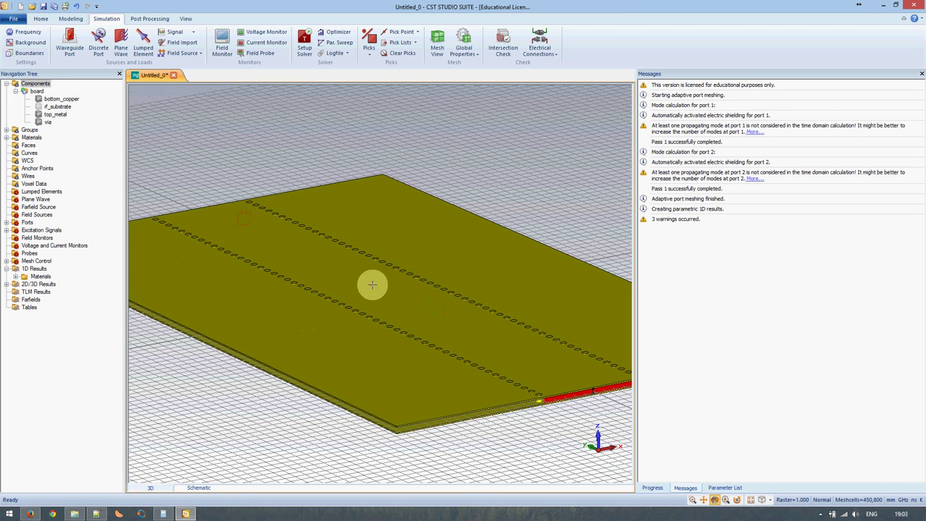
middle_drag(529, 369, 386, 317)
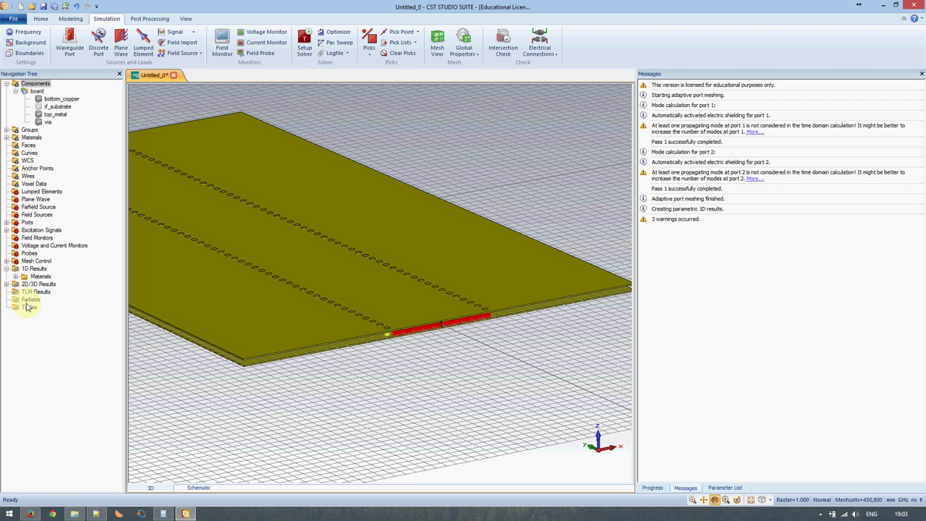
- Display port 1's e1 mode field plot under 2D/3D Results > Port Modes
click(7, 284)
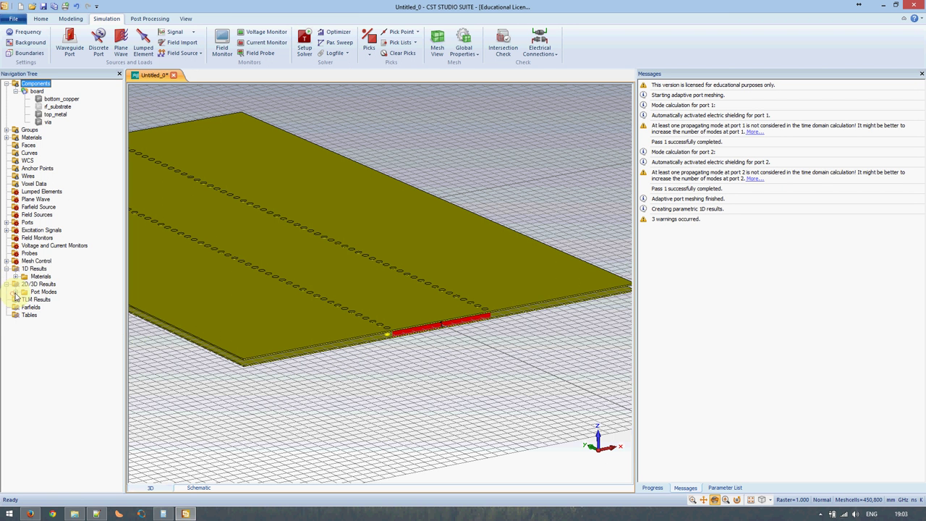
click(16, 292)
click(25, 299)
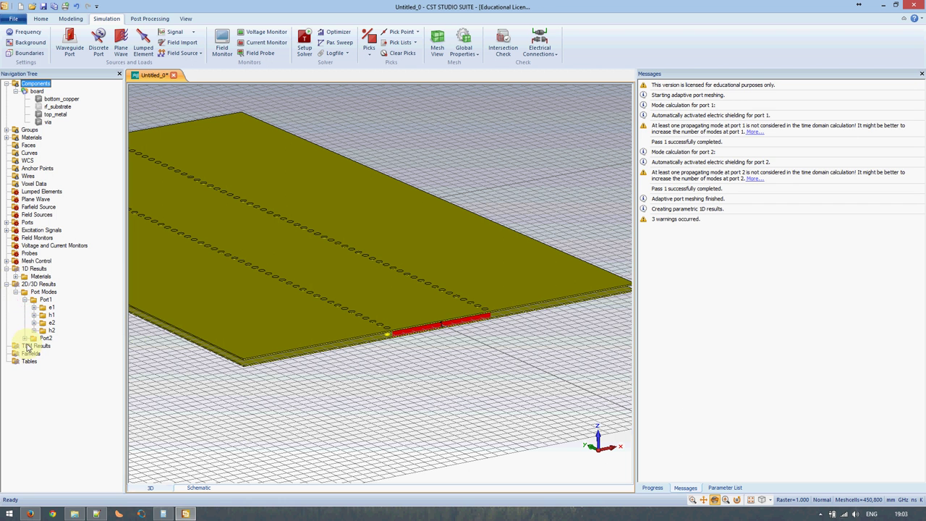
click(44, 308)
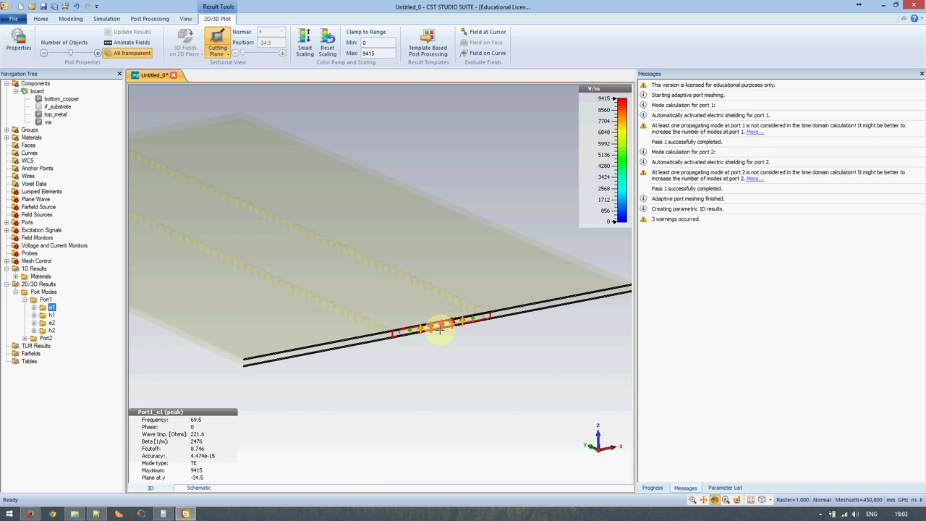
scroll(428, 314, up, 4)
scroll(428, 315, down, 2)
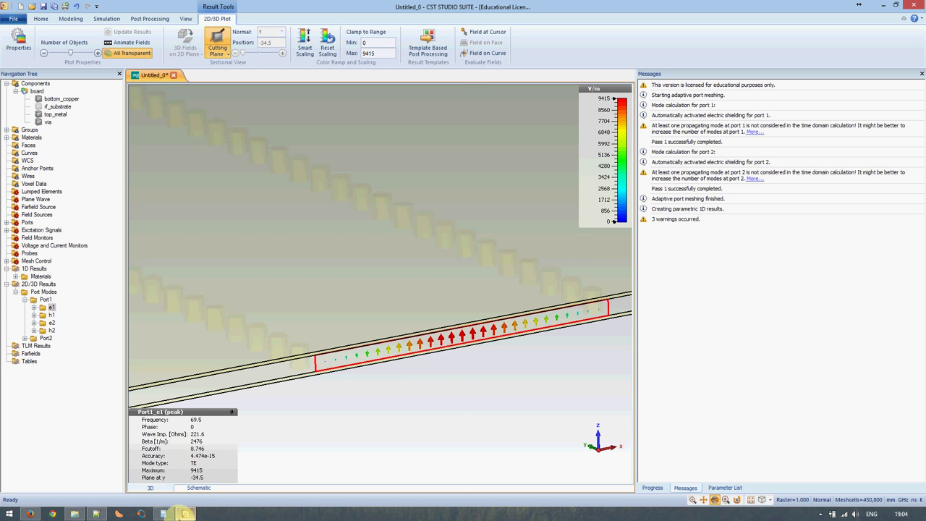
- Consult the thickness notes, view port 1's e2 TE mode plot, and return to the 3D model
click(96, 513)
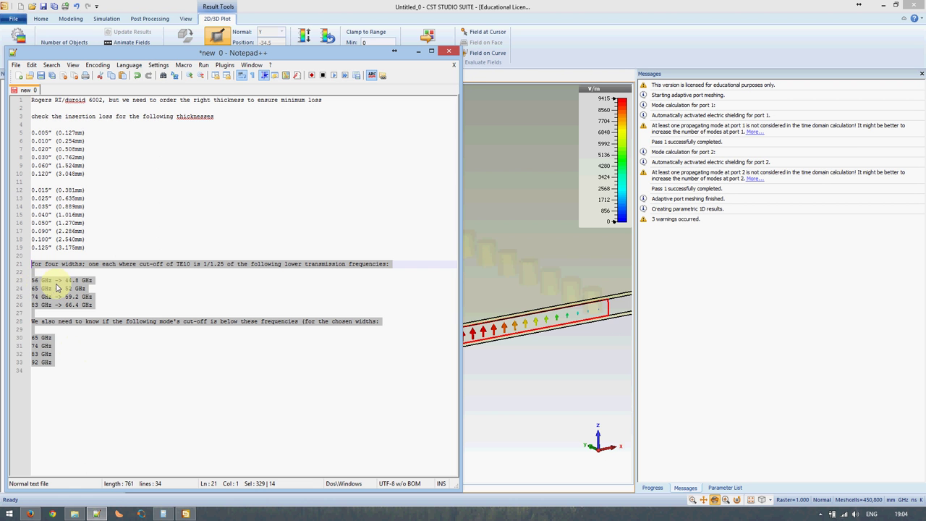
click(95, 514)
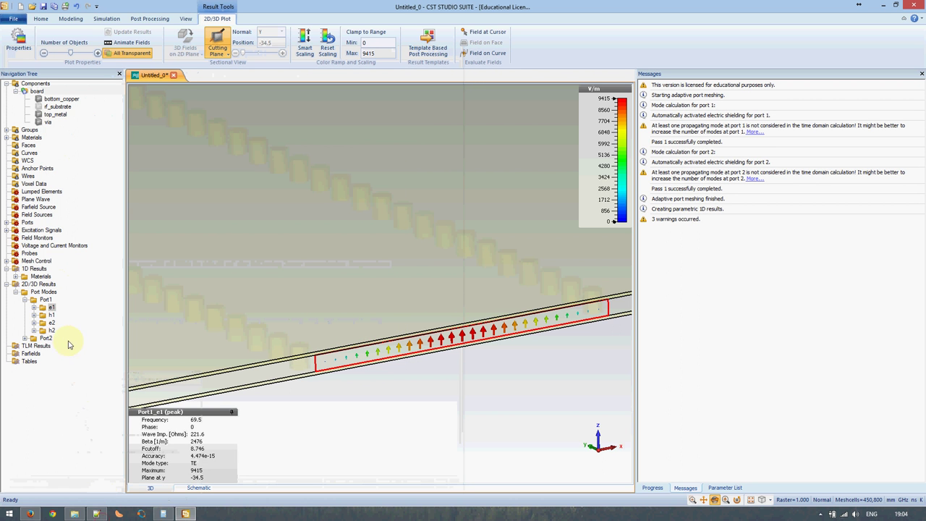
click(49, 322)
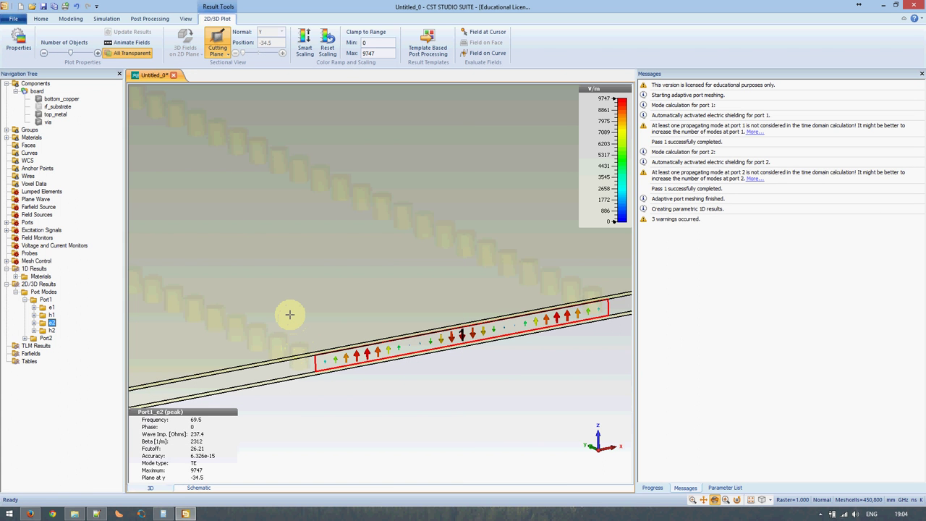
click(463, 332)
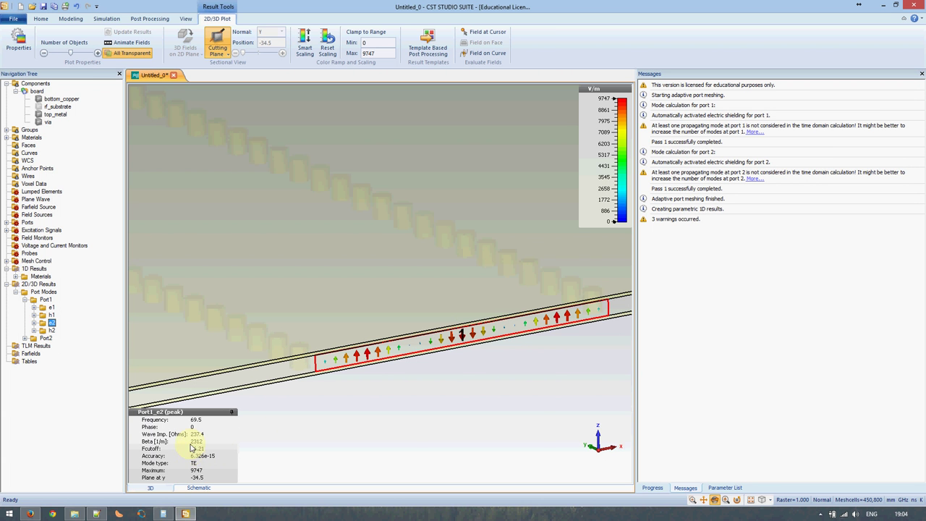
click(35, 83)
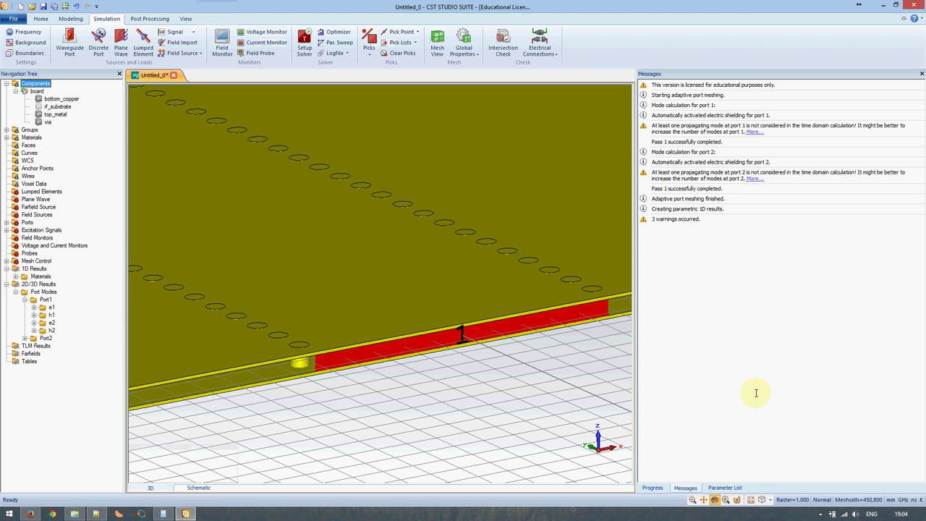
- Set via_radius to 0.15 in the Parameter List, deleting the current results
click(713, 489)
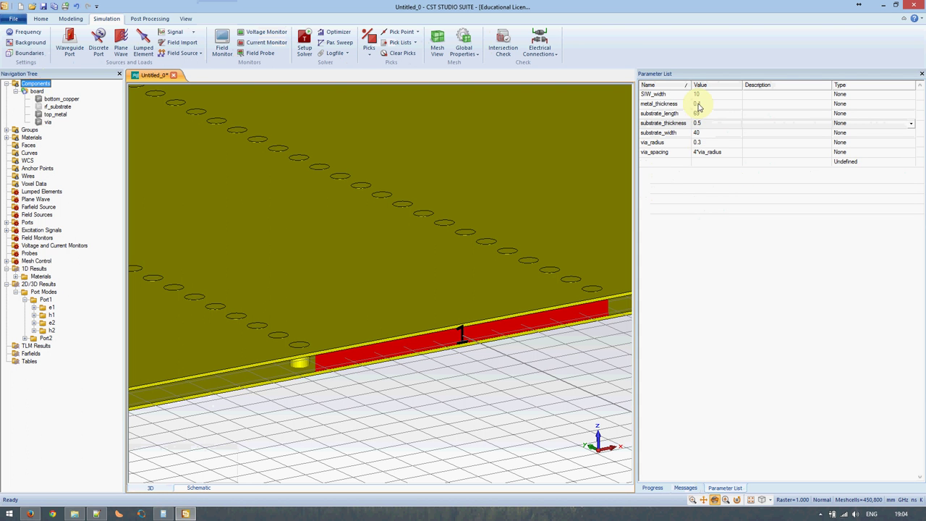
double_click(700, 143)
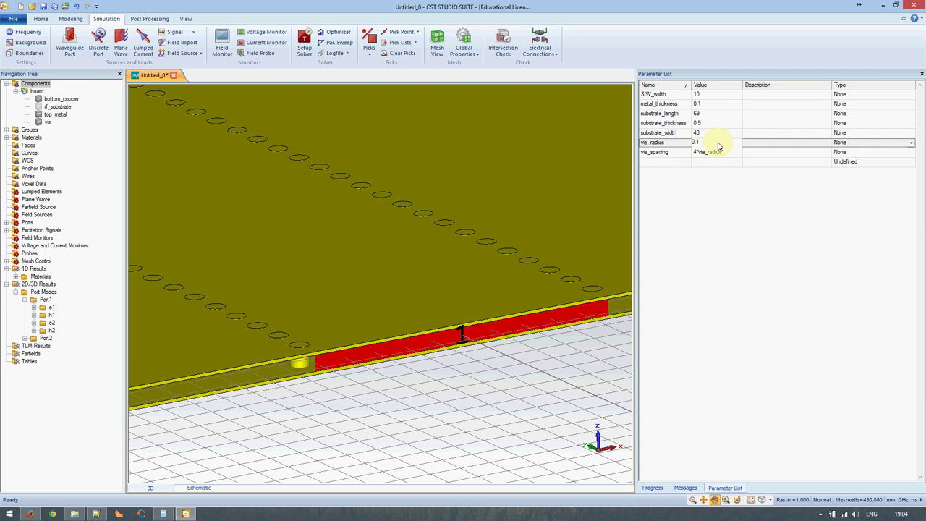
text(0.15)
key(Return)
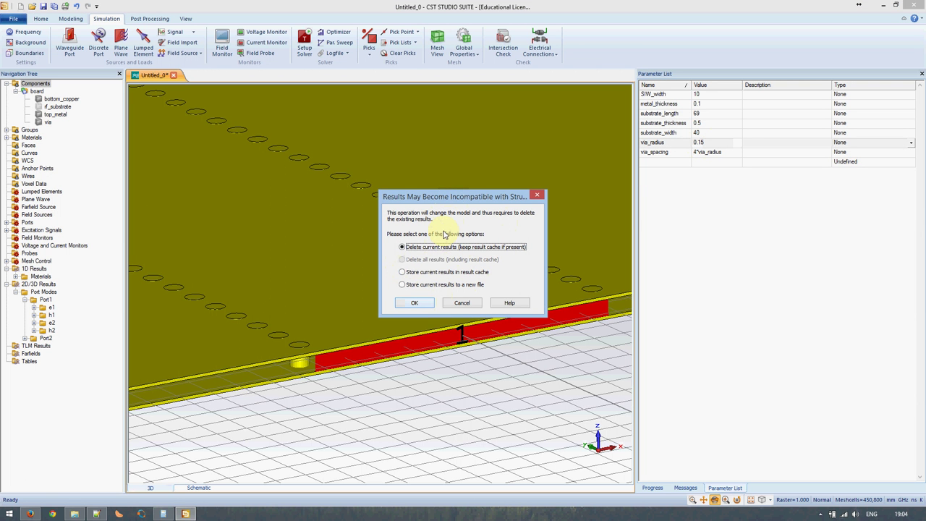
click(426, 303)
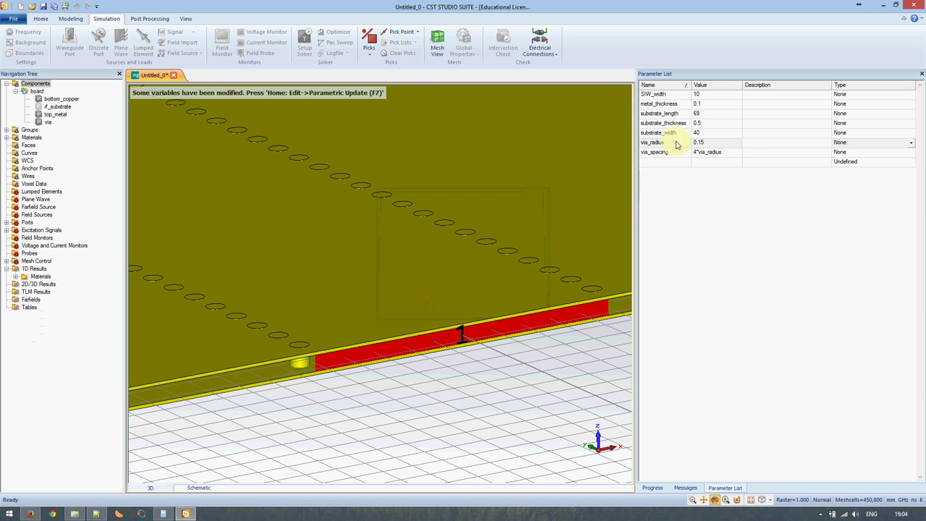
- Change SIW_width from 10 to 4 and rebuild the board with a parametric update
drag(713, 118, 704, 99)
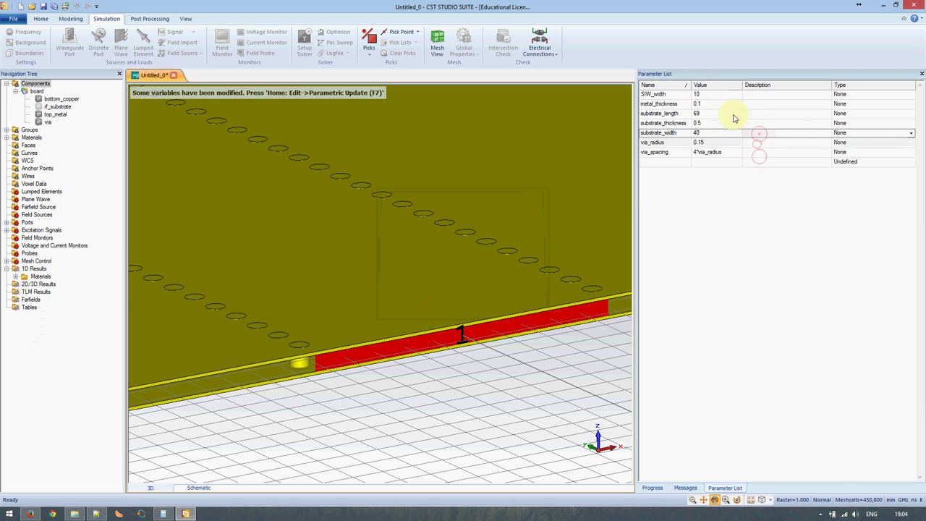
click(705, 98)
click(704, 98)
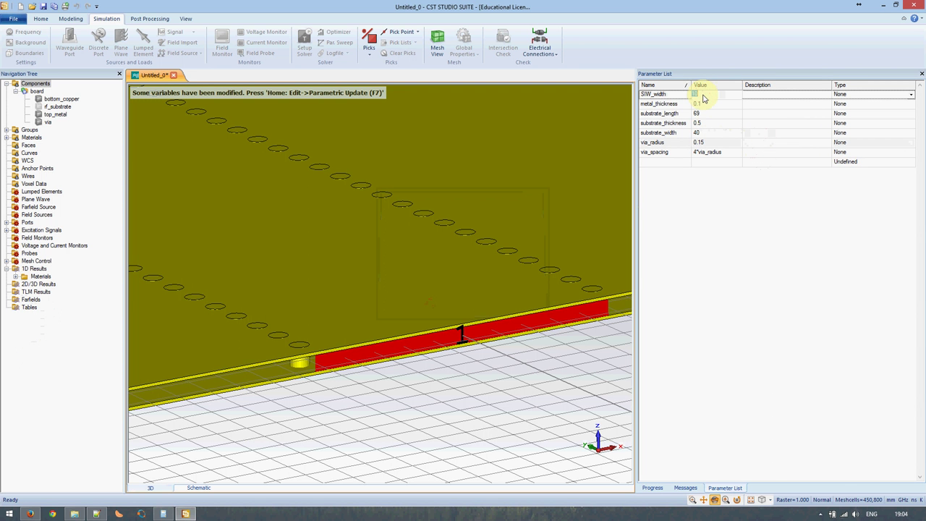
text(4)
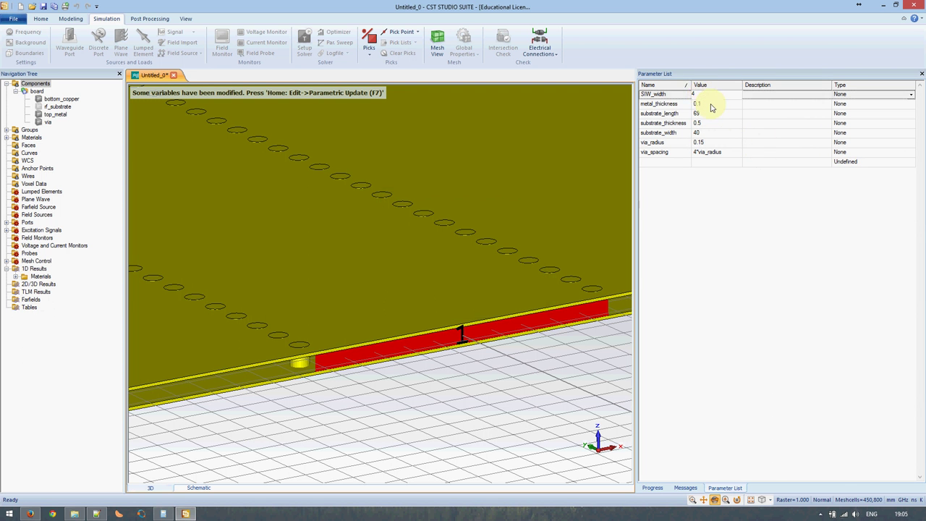
click(714, 106)
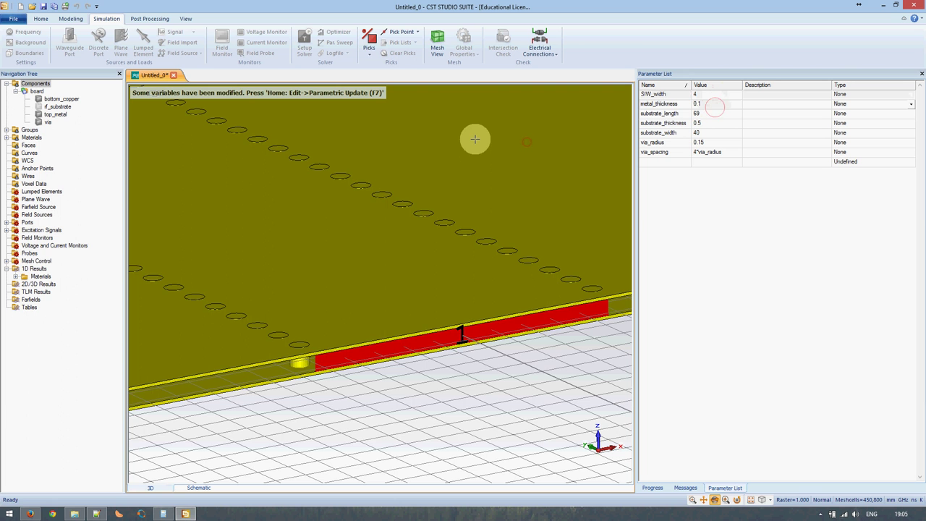
key(F7)
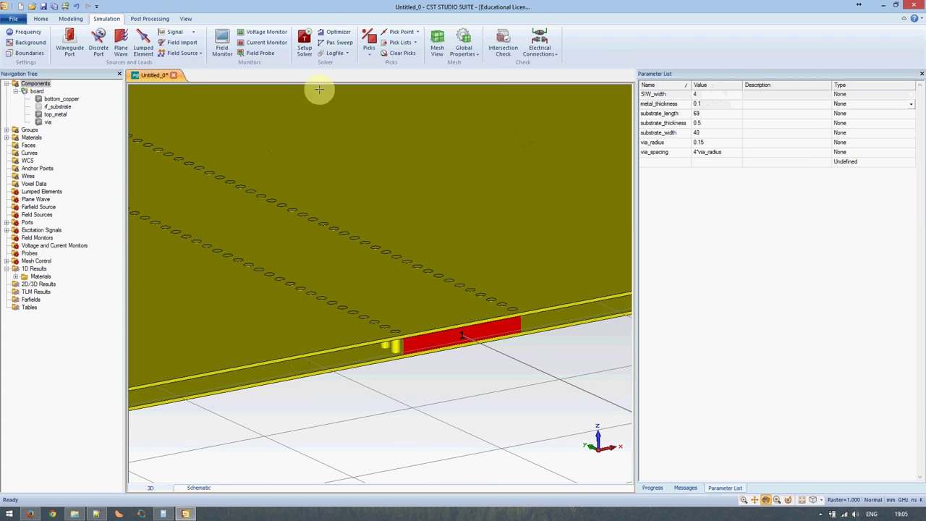
- Rerun the port-mode solver and show port 1's e1 TE mode plot with 21.85 cutoff
click(303, 44)
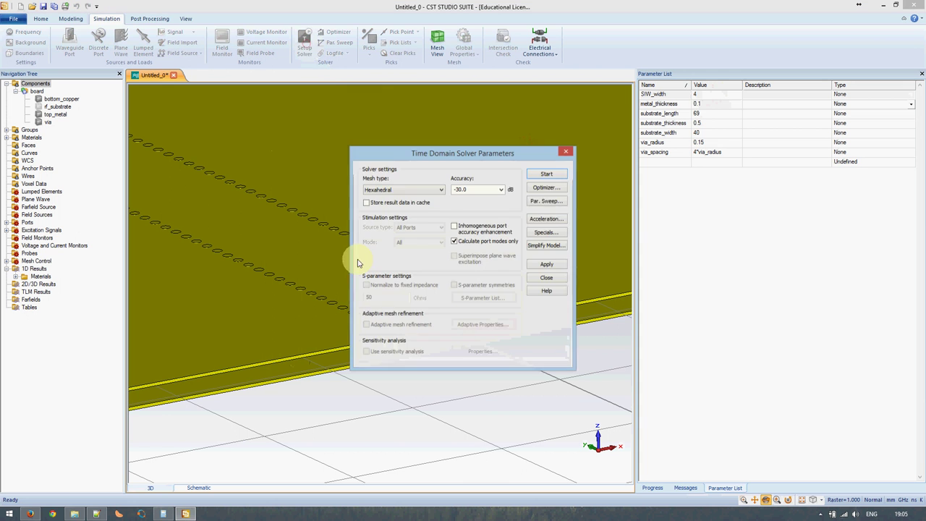
click(541, 174)
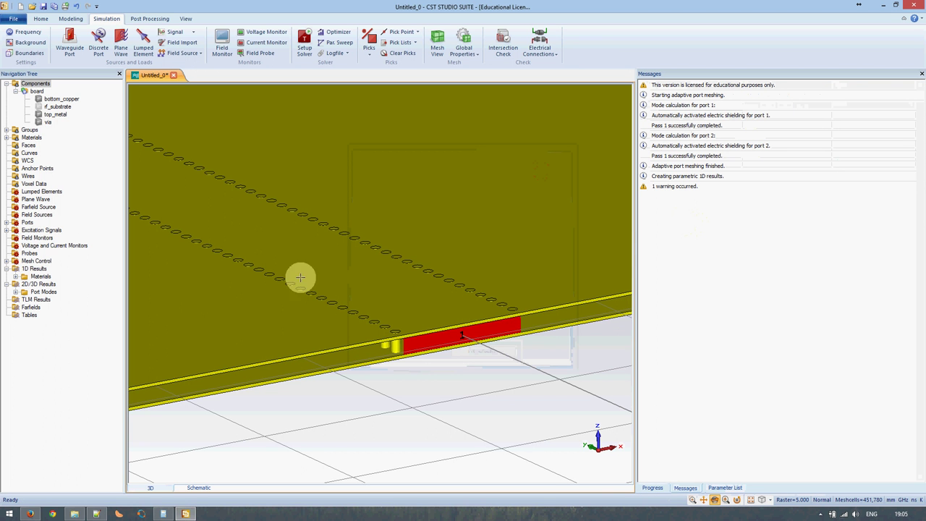
click(16, 292)
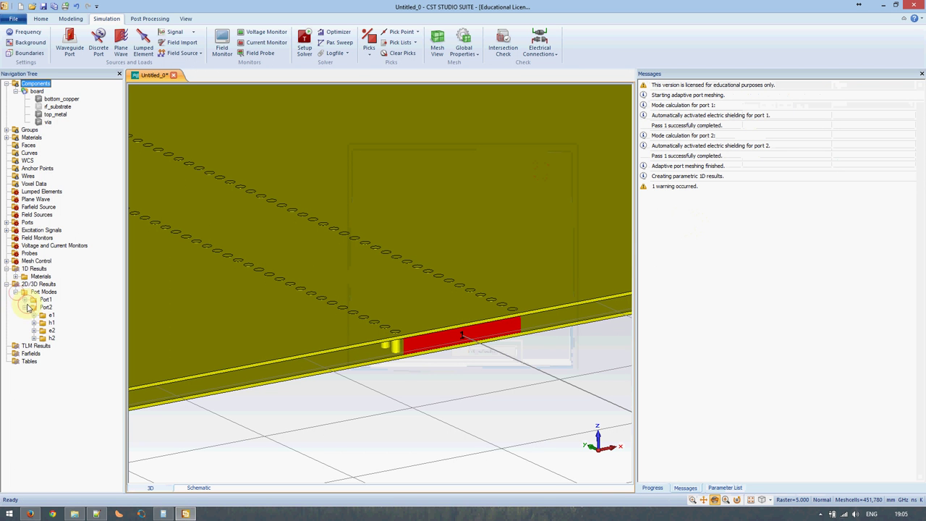
click(25, 307)
click(24, 299)
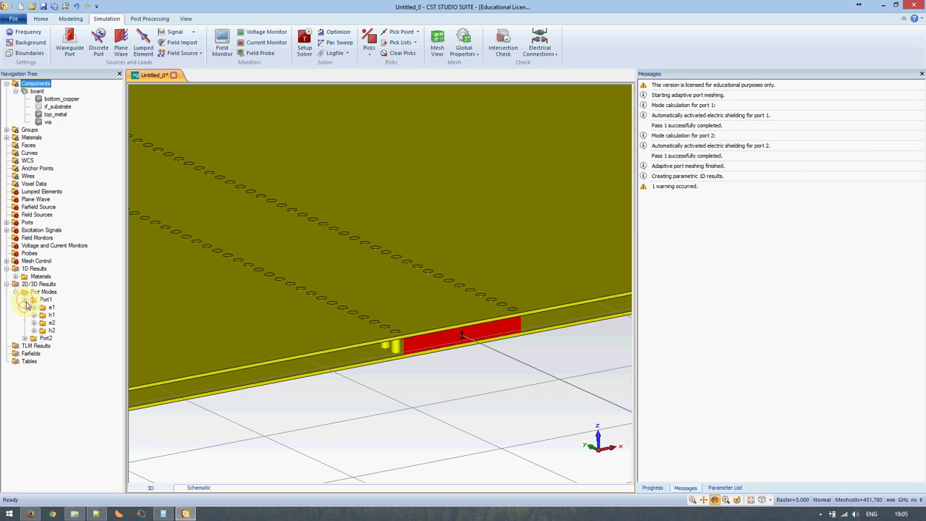
click(42, 308)
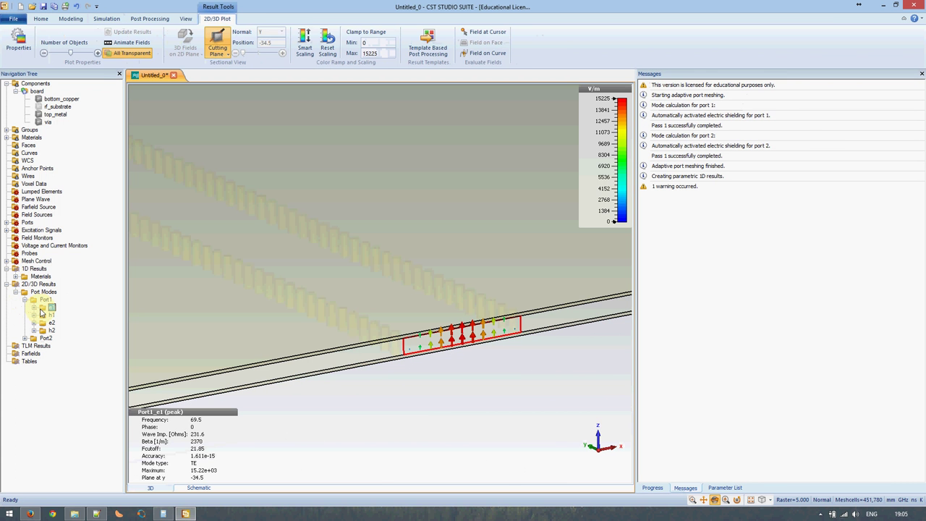
- Zoom into the plot and show the Parameter List: SIW_width 4, substrate_thickness 0.5, via_radius 0.15
click(194, 455)
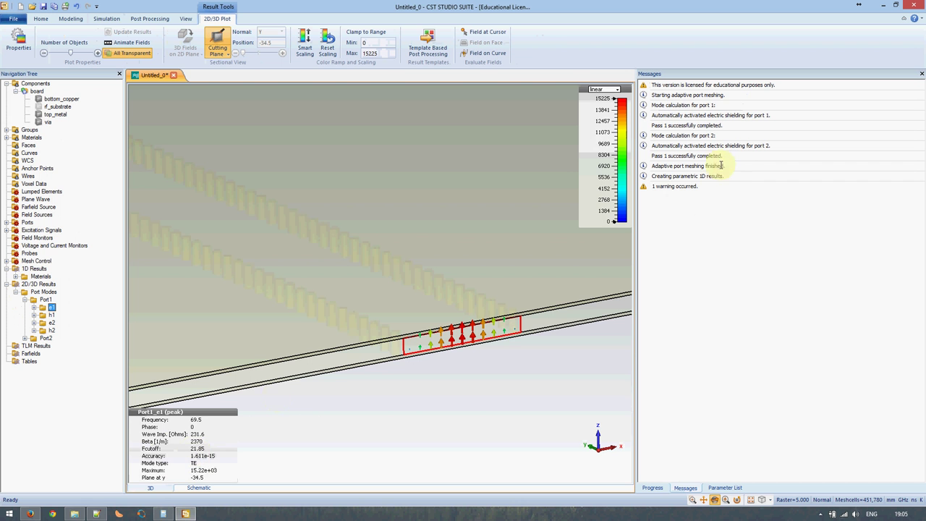
click(442, 300)
scroll(421, 310, up, 2)
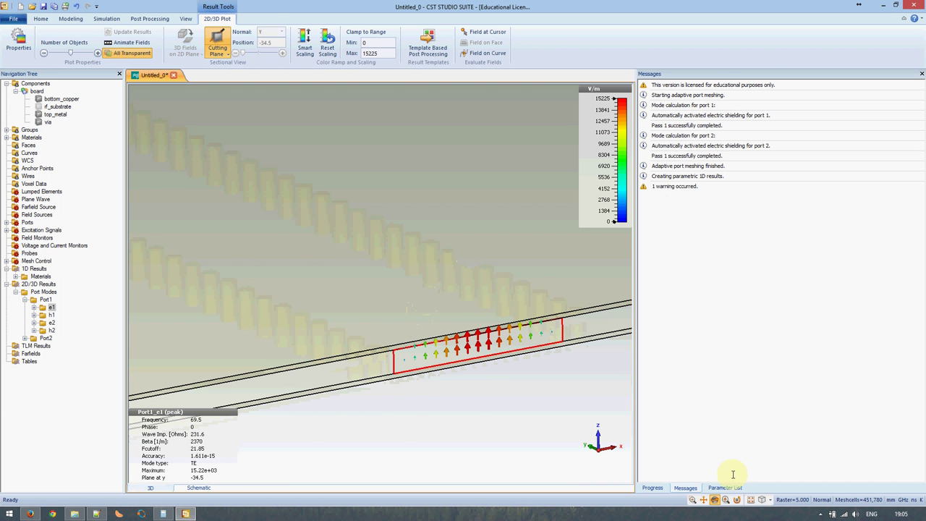
click(652, 487)
click(725, 487)
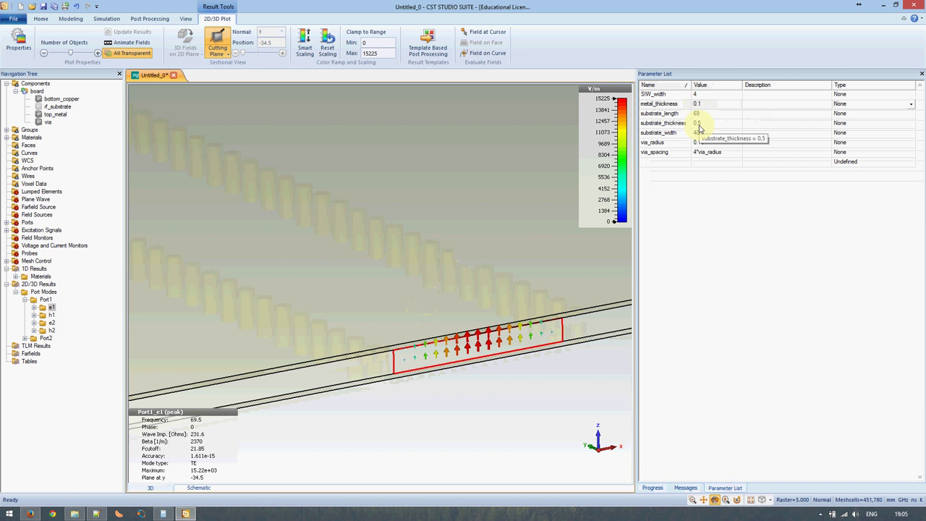
- Change SIW_width from 4 to 2, delete old results, rebuild with F7, and open Time Domain Solver Parameters
click(702, 94)
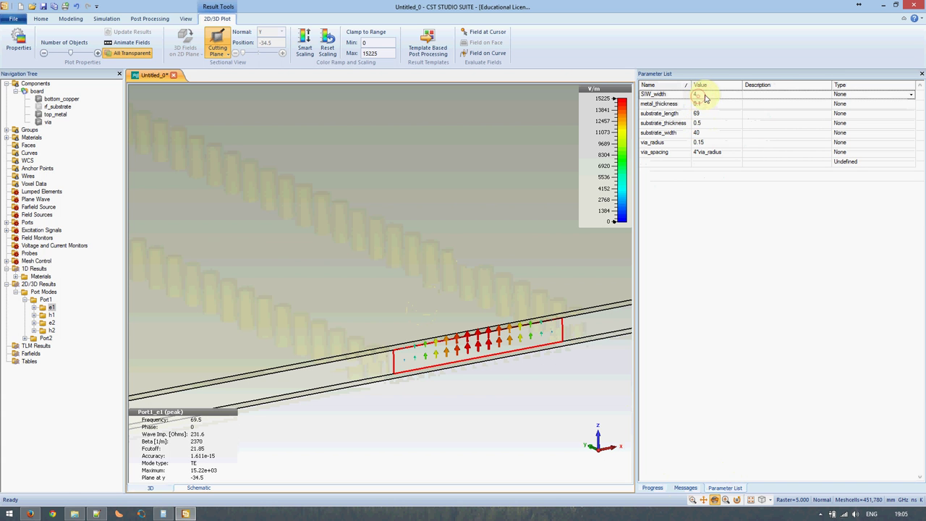
click(707, 95)
text(2)
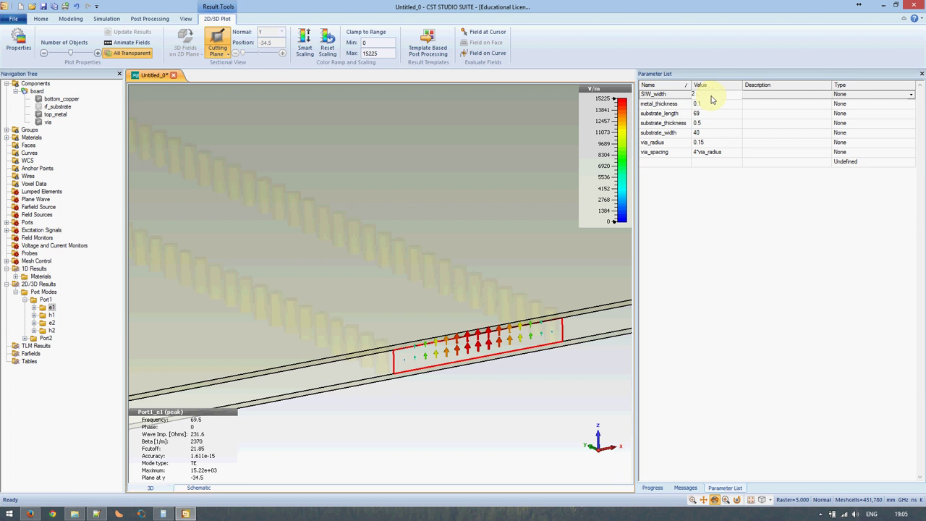
key(Return)
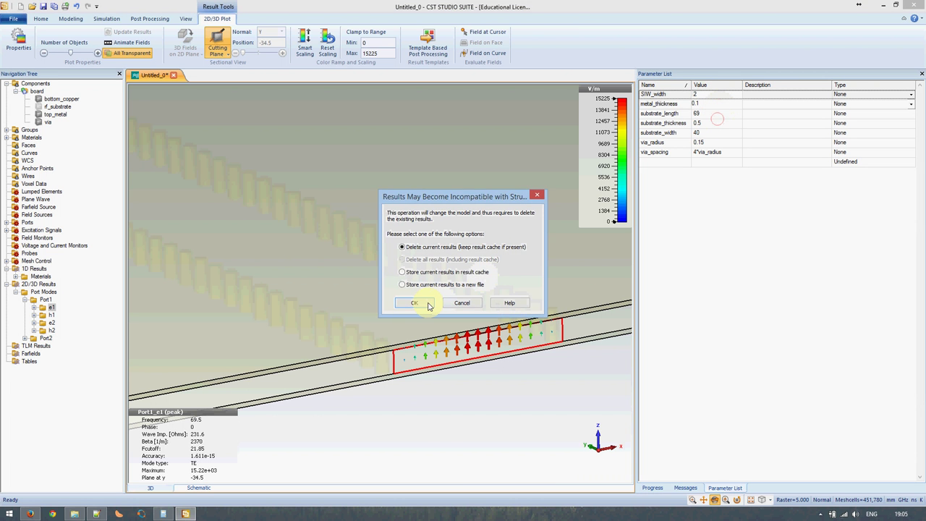
click(427, 304)
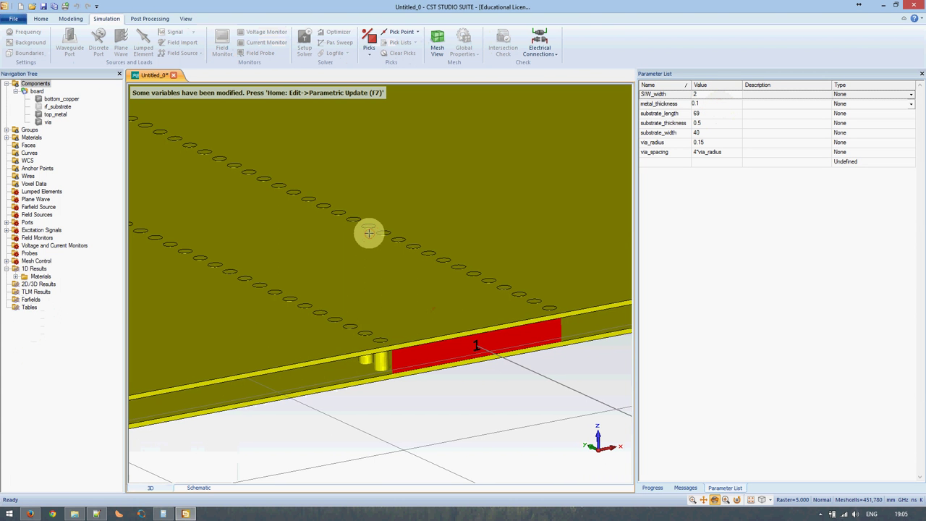
key(F7)
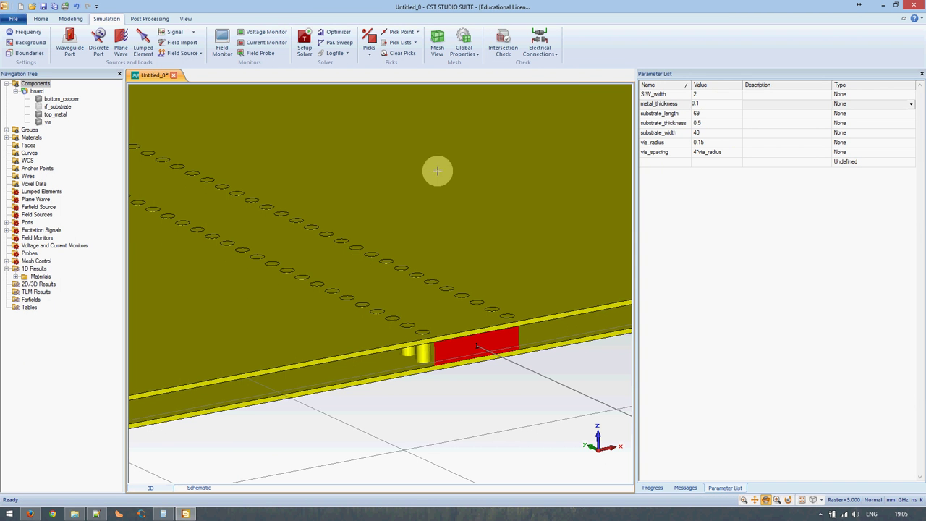
click(306, 43)
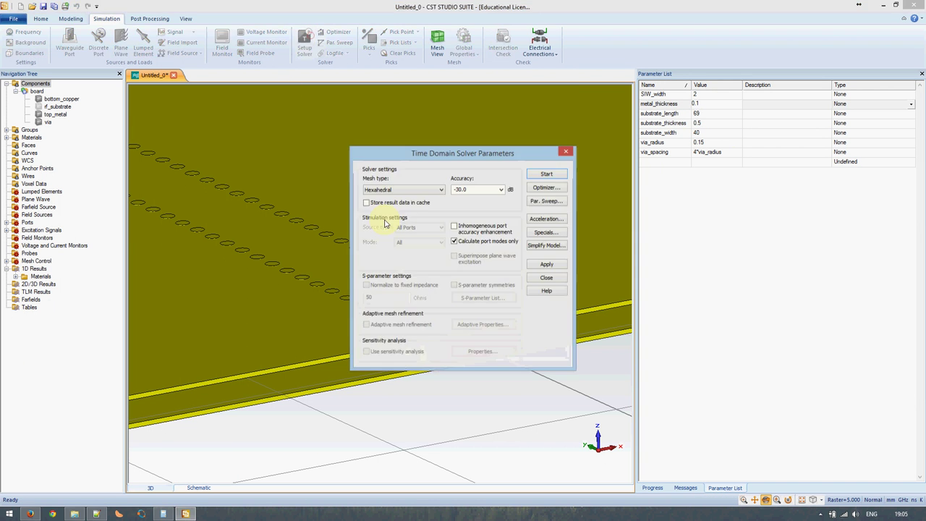
- Run the port-mode solver for SIW_width 2 and show port 1's e1 plot with 43.64 cutoff
click(546, 174)
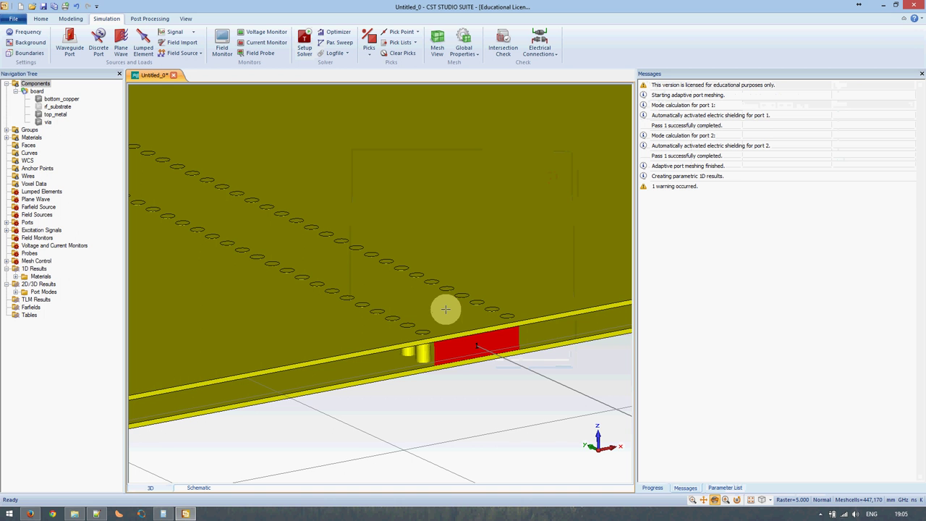
click(16, 291)
click(25, 300)
click(48, 308)
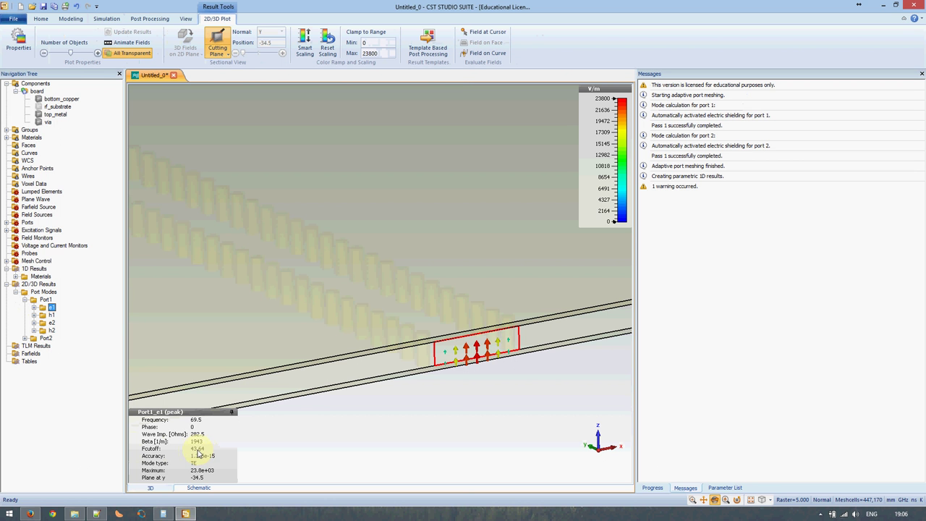
click(96, 514)
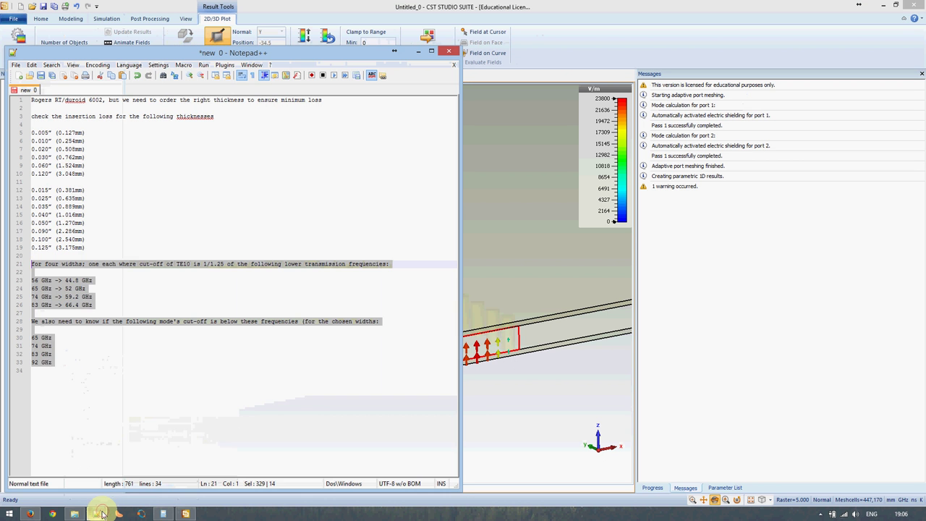
click(102, 273)
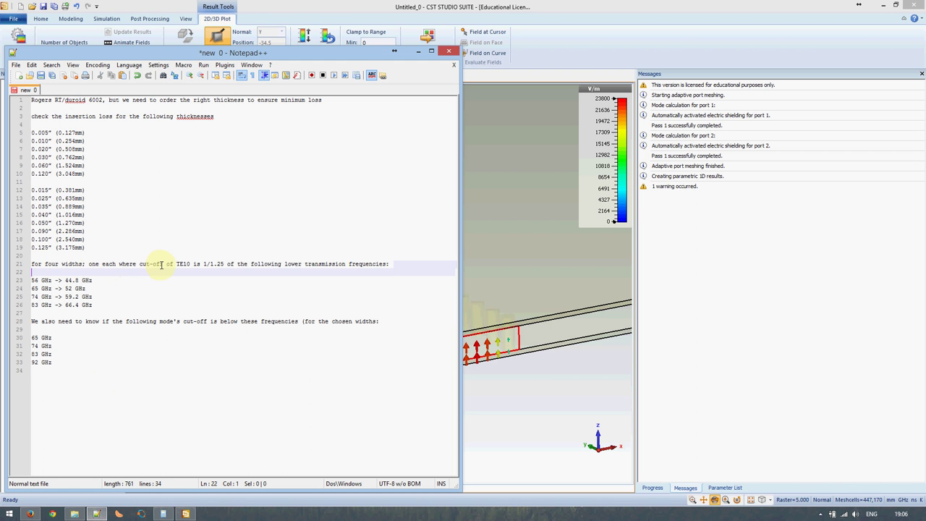
click(209, 264)
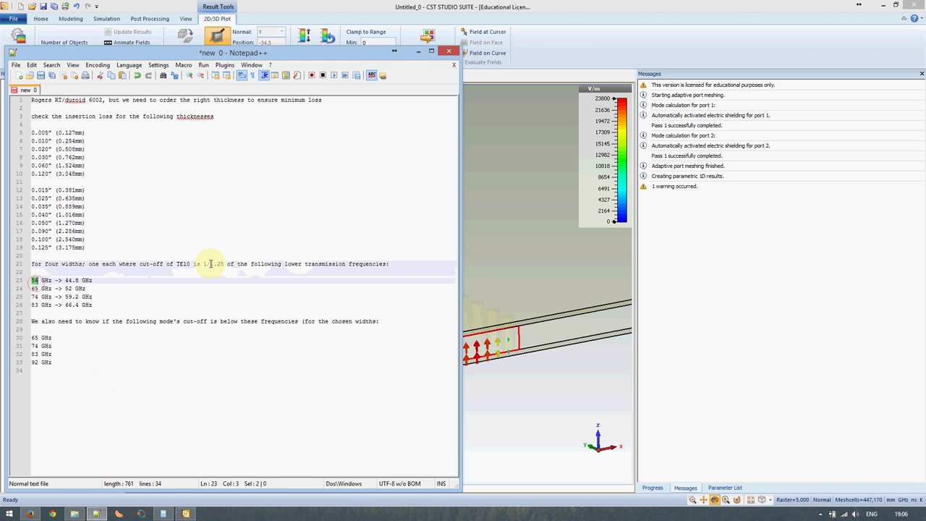
drag(209, 264, 220, 264)
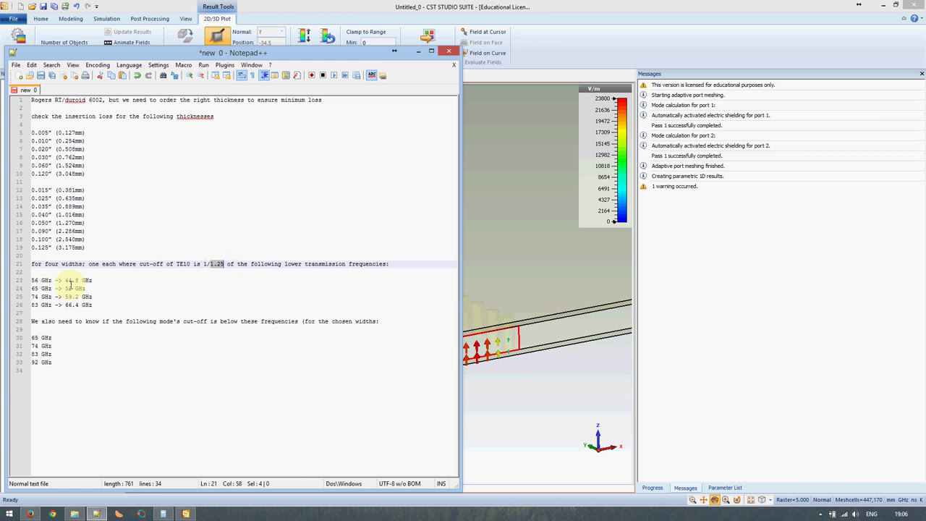
click(34, 282)
double_click(69, 280)
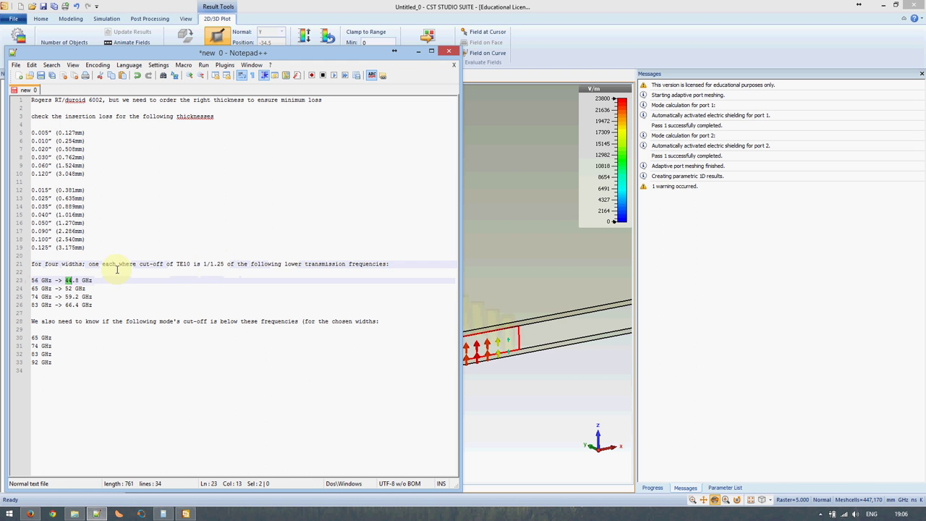
click(419, 52)
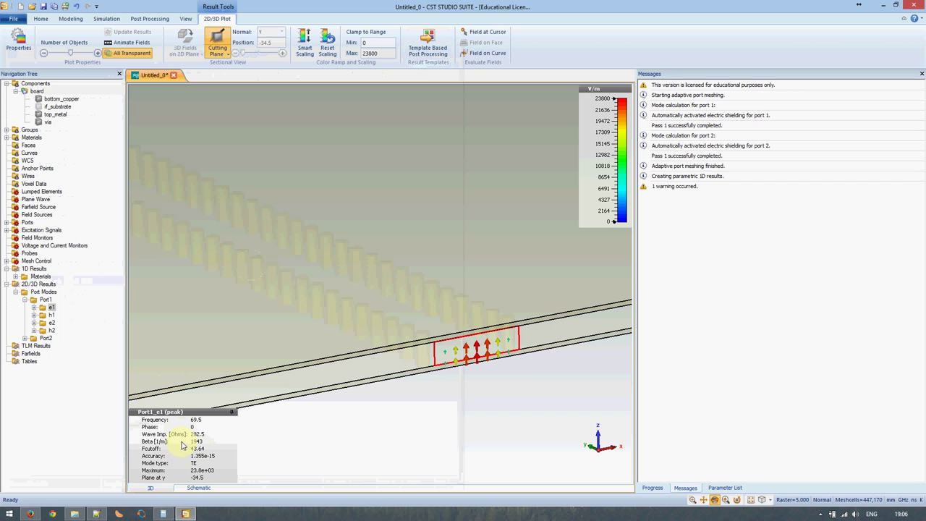
- Show the Port1 e2 mode (128.1 cutoff), compare it with the 65 GHz note, then restore the board view
click(50, 323)
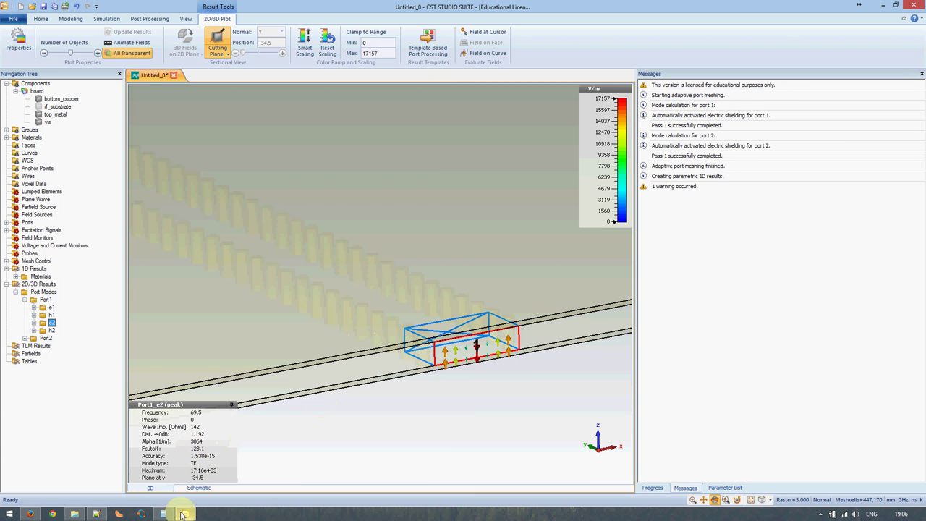
click(97, 512)
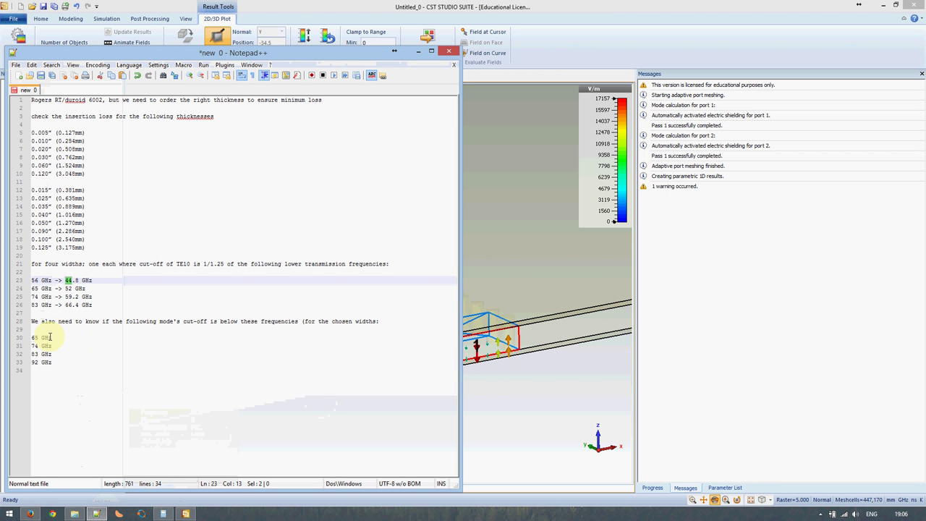
click(35, 337)
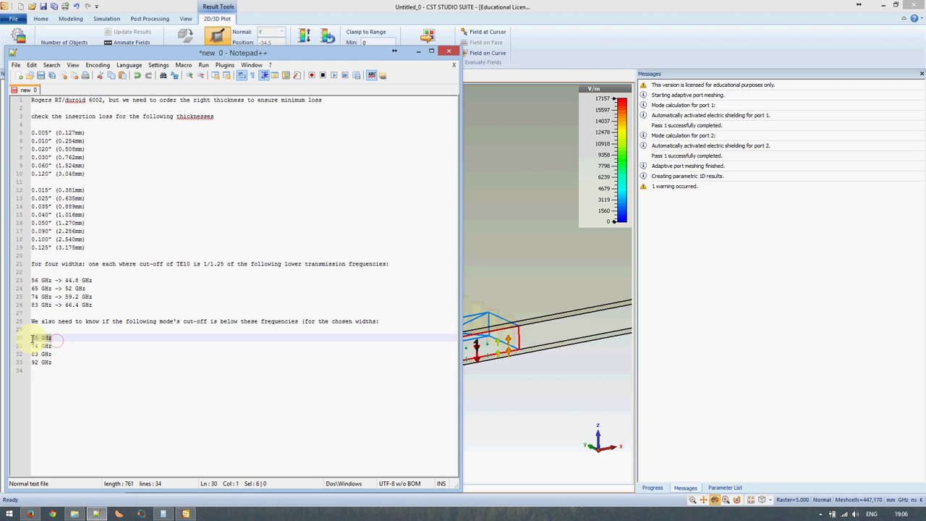
drag(54, 337, 31, 337)
click(108, 512)
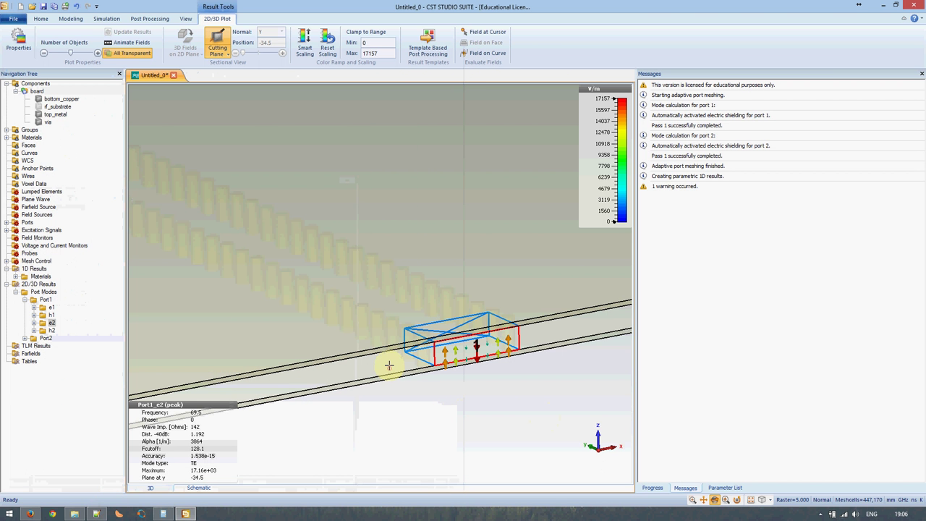
click(36, 83)
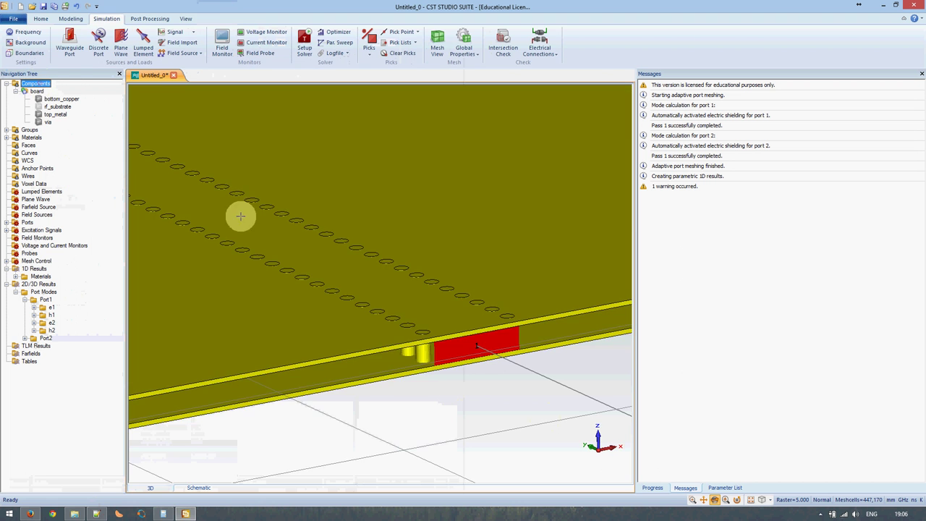
scroll(422, 310, down, 2)
scroll(420, 306, down, 3)
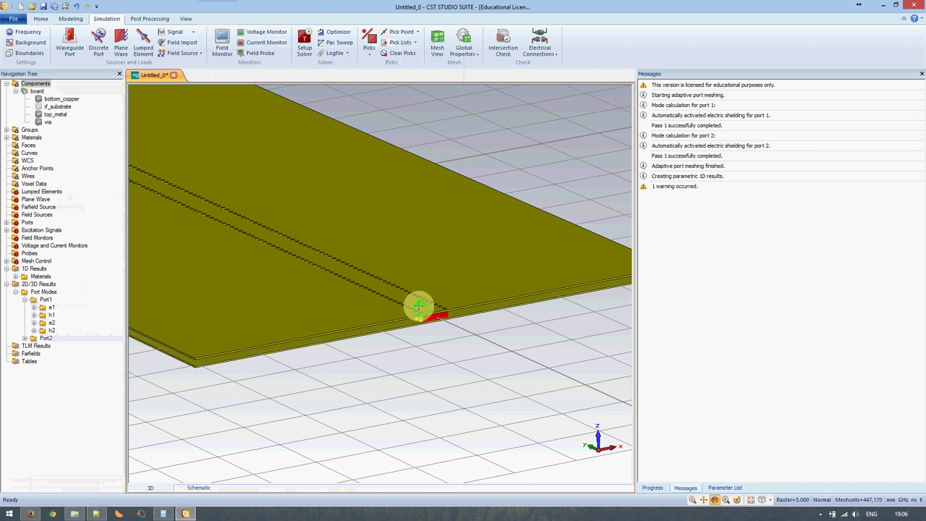
scroll(418, 301, down, 2)
scroll(418, 301, up, 2)
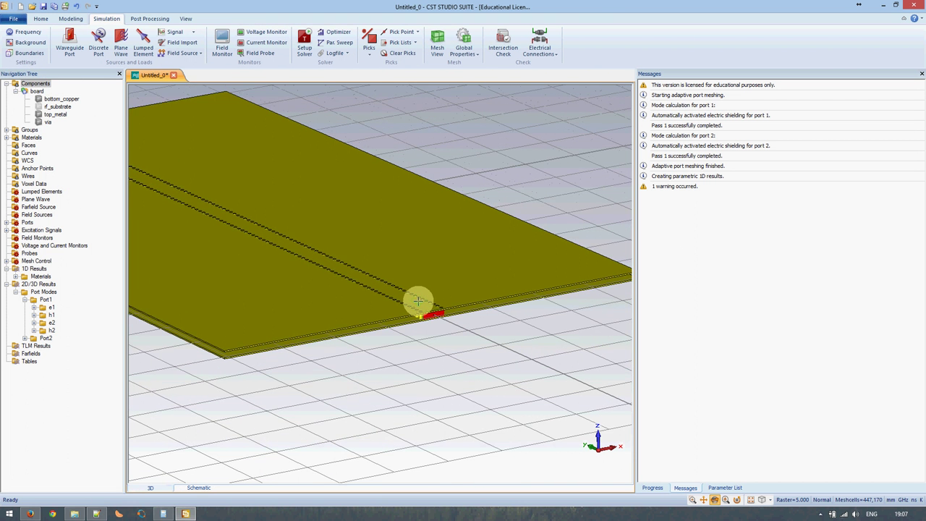
scroll(418, 304, up, 2)
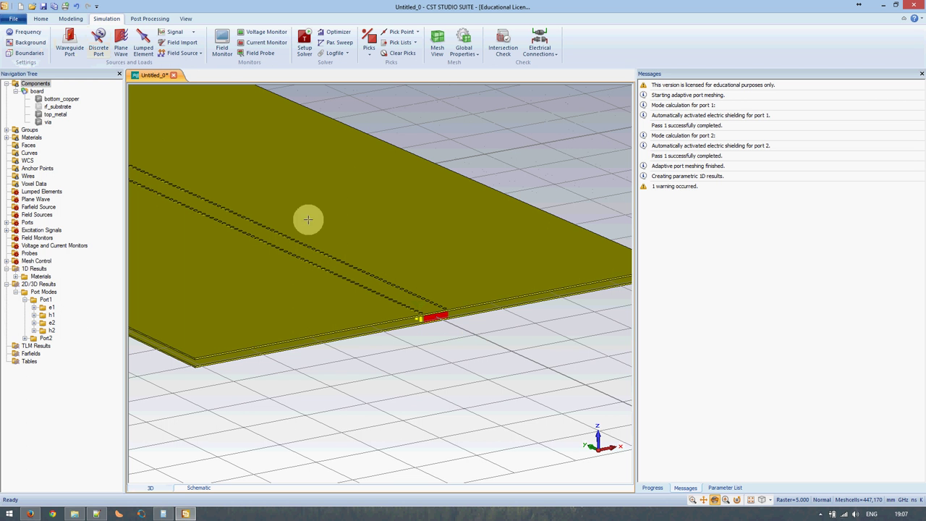
click(29, 32)
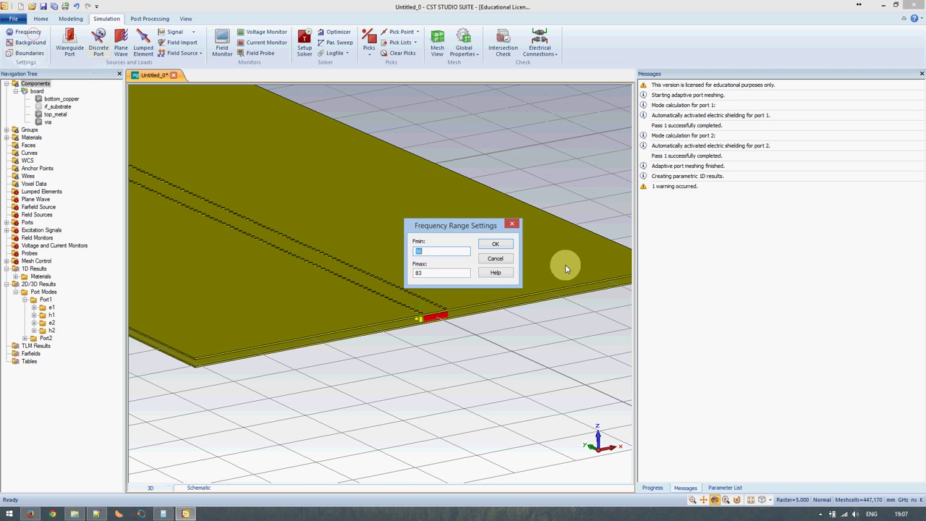
click(495, 244)
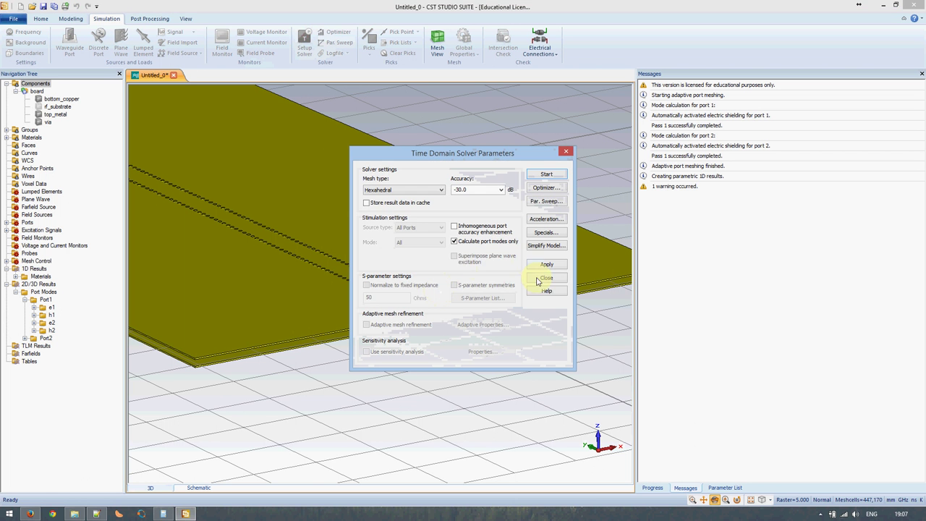
click(546, 278)
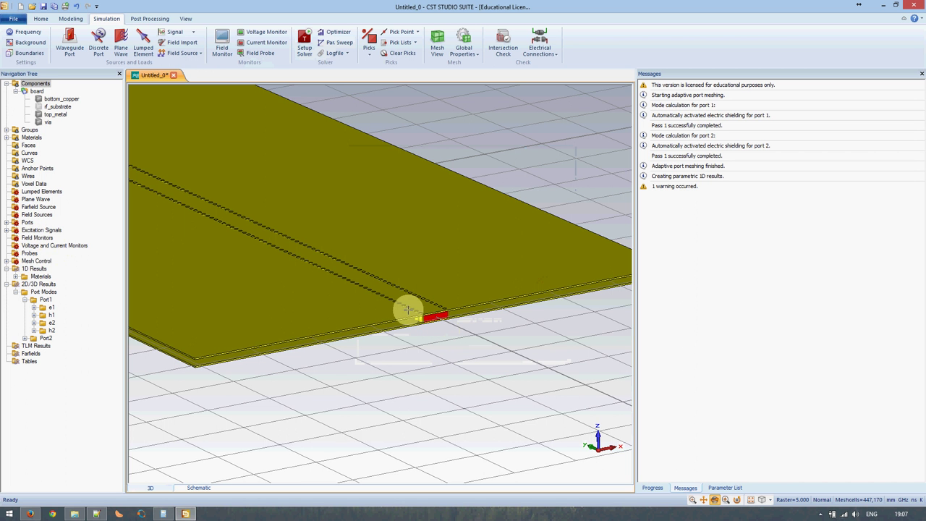
- Set port1 to 1 mode instead of 2, deleting the current results
click(7, 222)
click(40, 230)
right_click(41, 231)
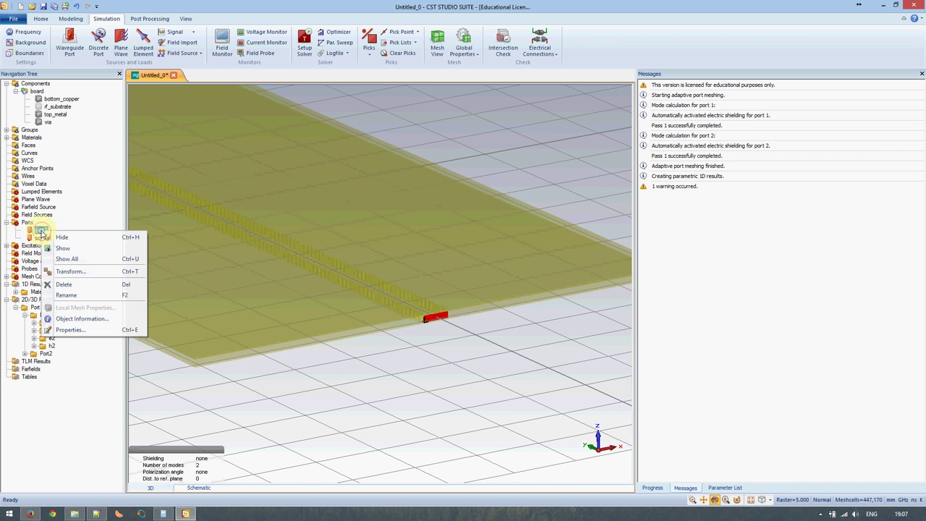
click(69, 329)
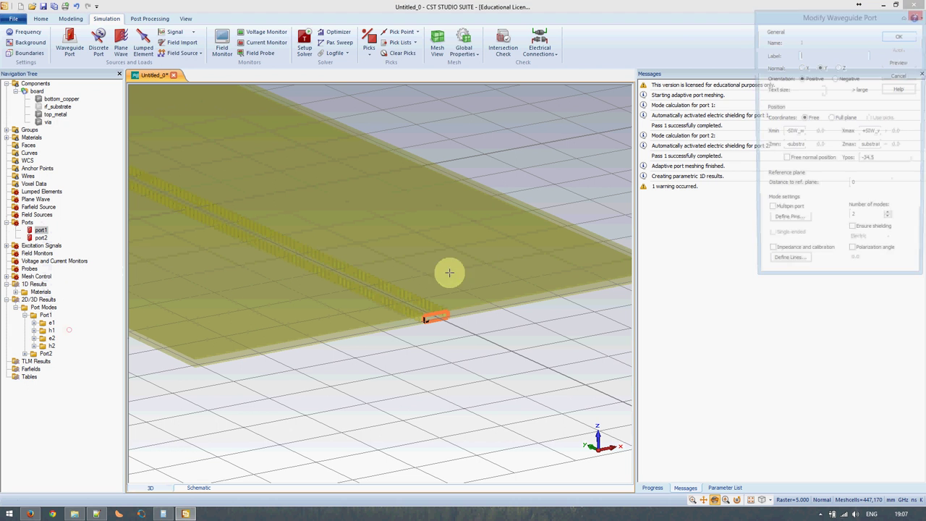
click(889, 223)
click(897, 35)
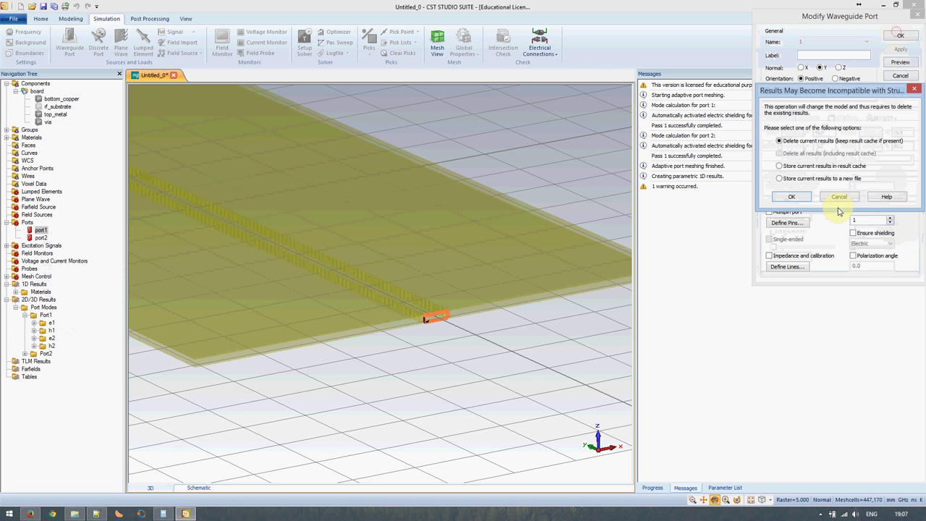
click(799, 196)
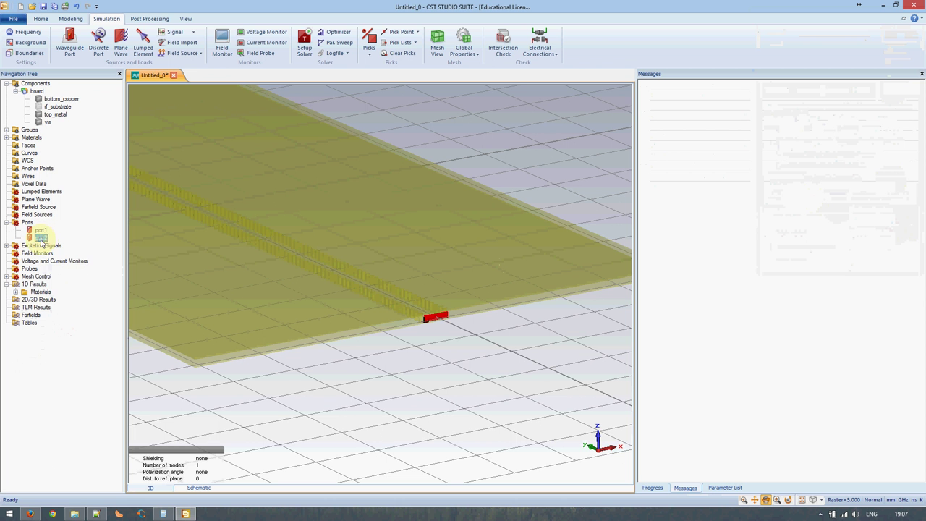
- Set port2 to a single mode as well and return to the solid board view
right_click(41, 239)
click(65, 341)
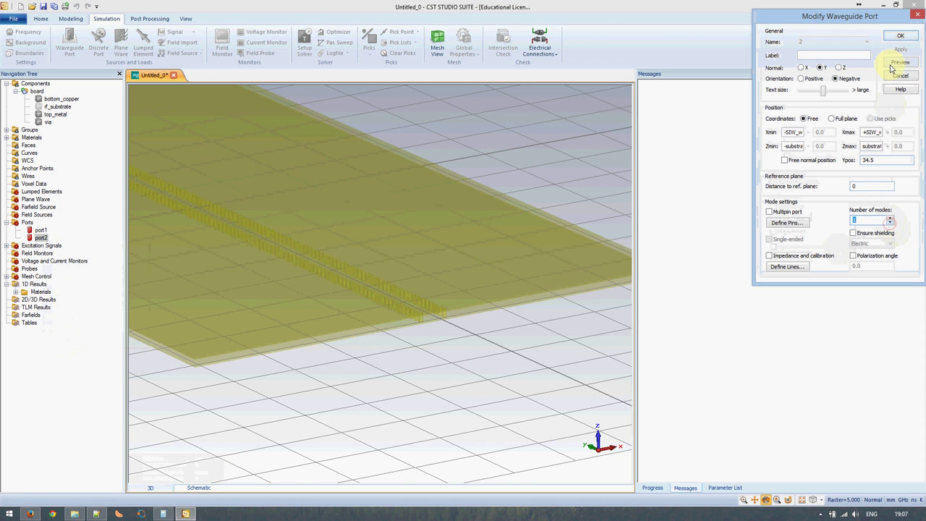
click(899, 35)
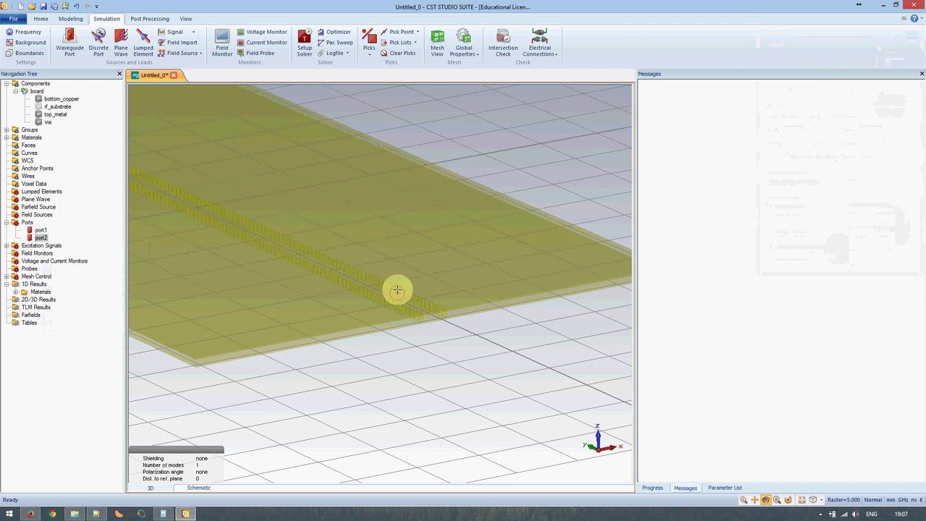
scroll(398, 294, down, 2)
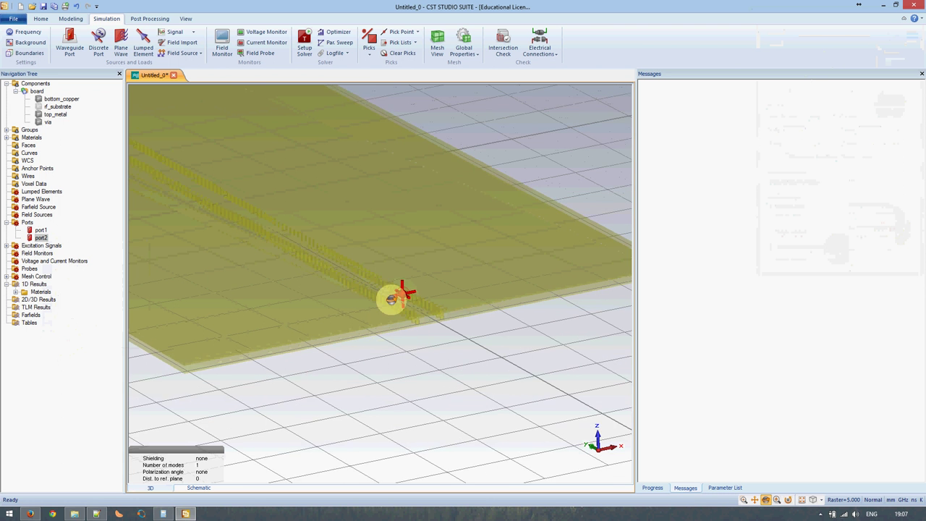
scroll(389, 294, down, 2)
scroll(362, 278, down, 1)
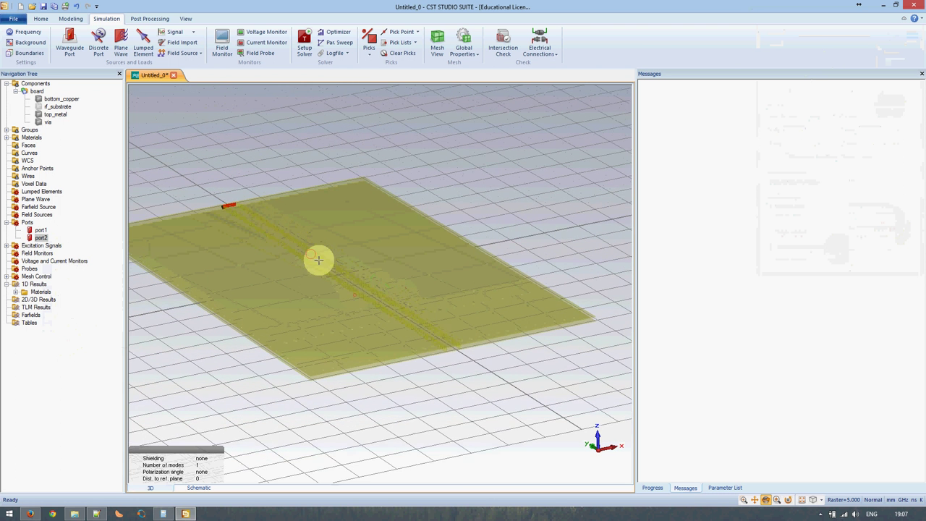
click(35, 83)
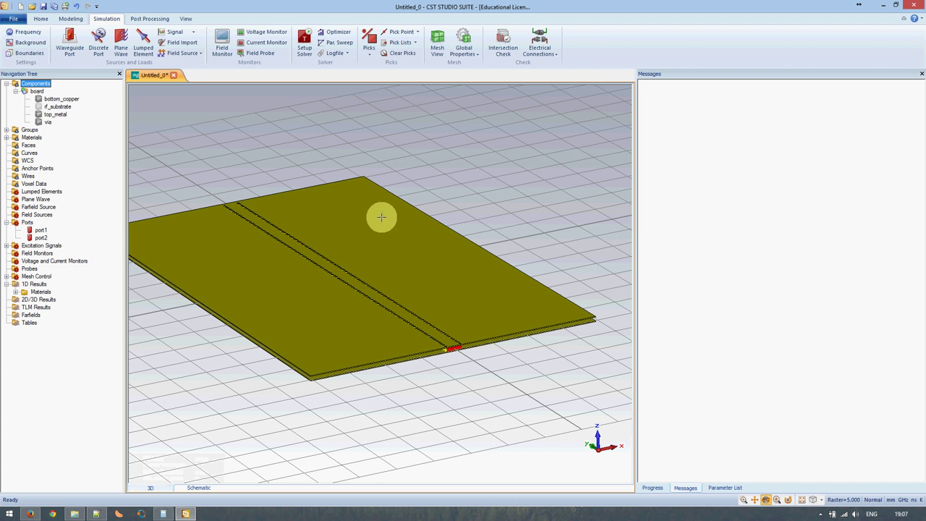
- Turn off 'Calculate port modes only' in the time-domain solver and start the full simulation
click(304, 45)
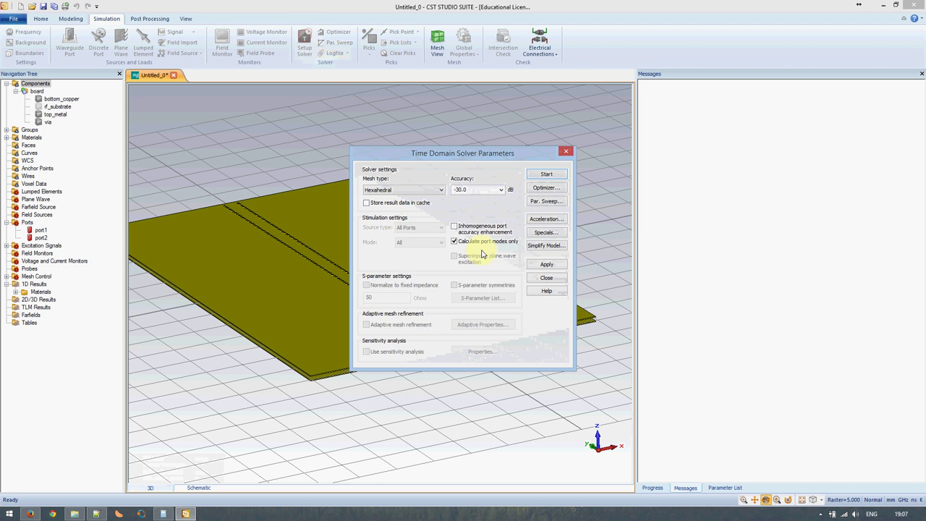
click(475, 243)
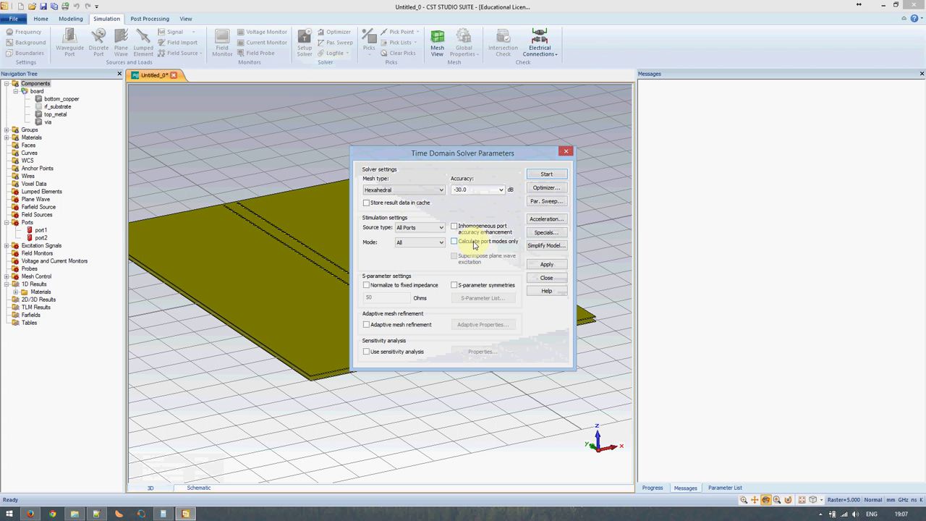
click(546, 174)
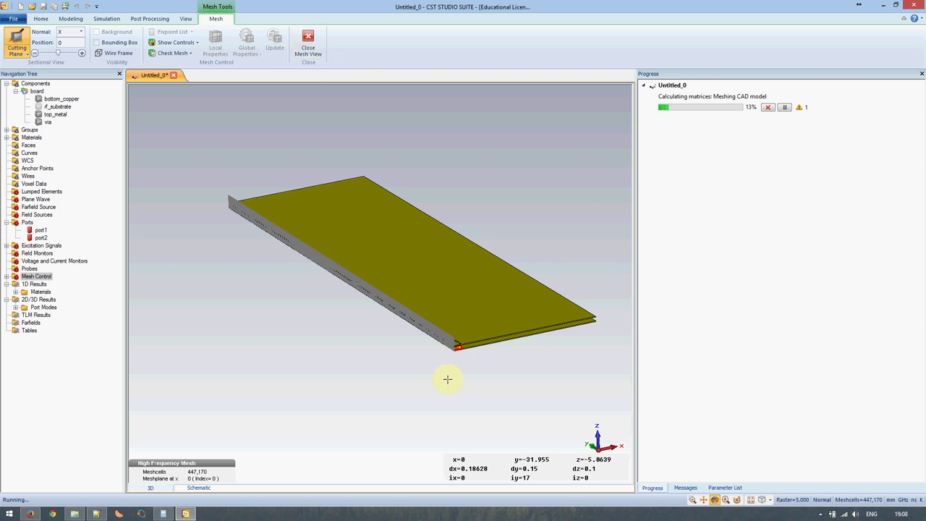
- Zoom into the mesh around the vias and rotate to see the board edge
scroll(448, 344, up, 2)
scroll(449, 344, down, 3)
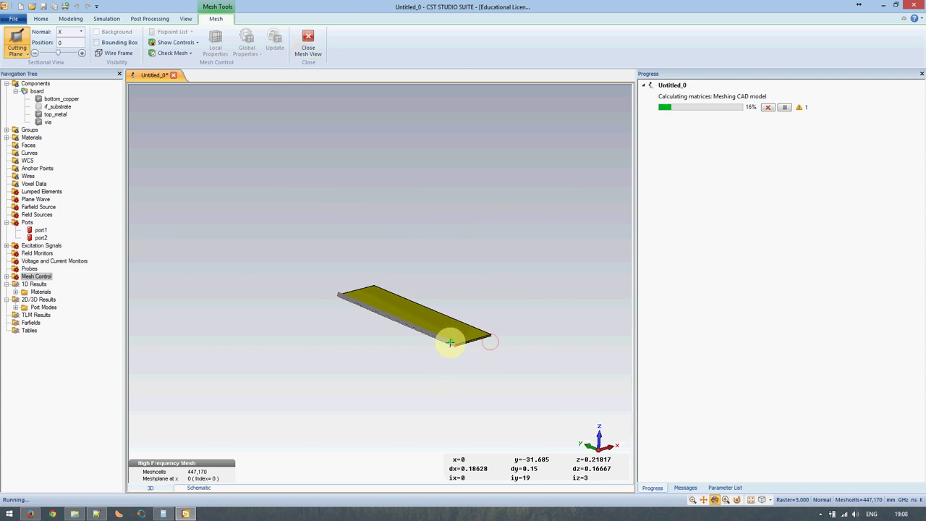
scroll(451, 345, up, 3)
scroll(450, 345, up, 2)
scroll(455, 325, up, 1)
scroll(467, 322, up, 1)
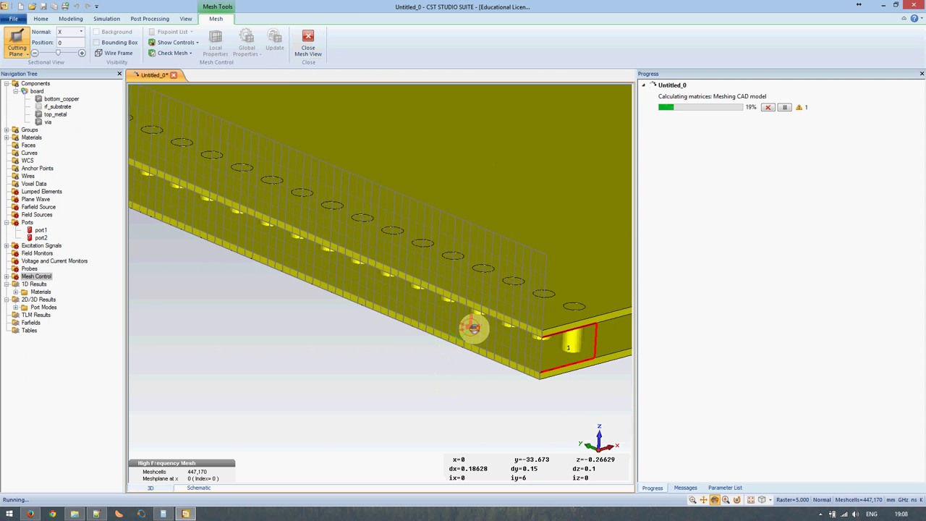
scroll(471, 327, up, 2)
mouse_move(516, 334)
mouse_down()
mouse_move(557, 337)
mouse_move(516, 306)
mouse_move(434, 314)
mouse_move(448, 330)
mouse_move(444, 311)
mouse_up()
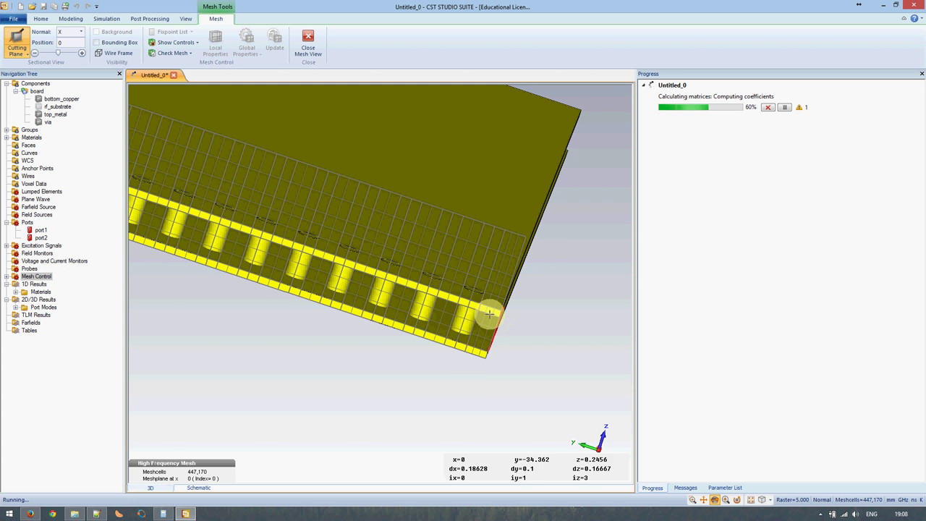
- Tilt the mesh view to the board's side, close the Mesh View, and bring up taskbar options
scroll(481, 307, down, 2)
scroll(484, 311, up, 5)
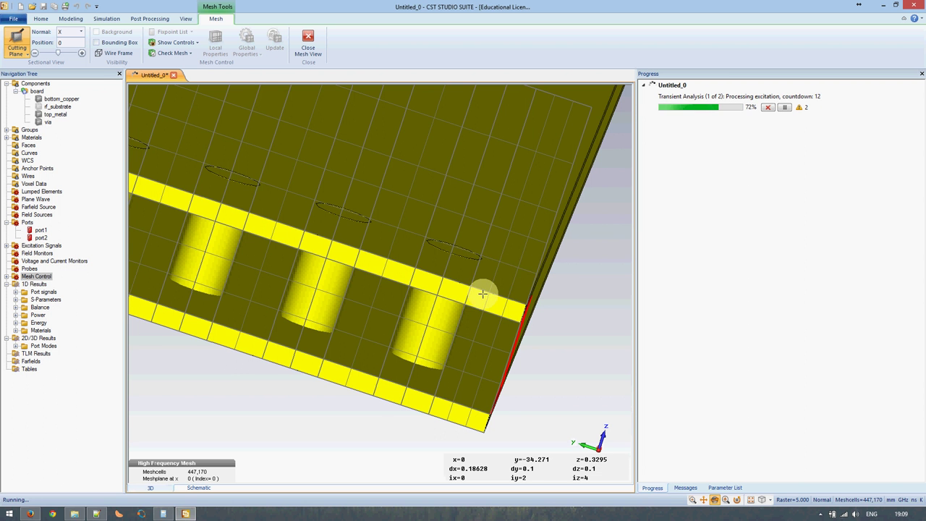
scroll(483, 270, down, 3)
scroll(483, 270, down, 2)
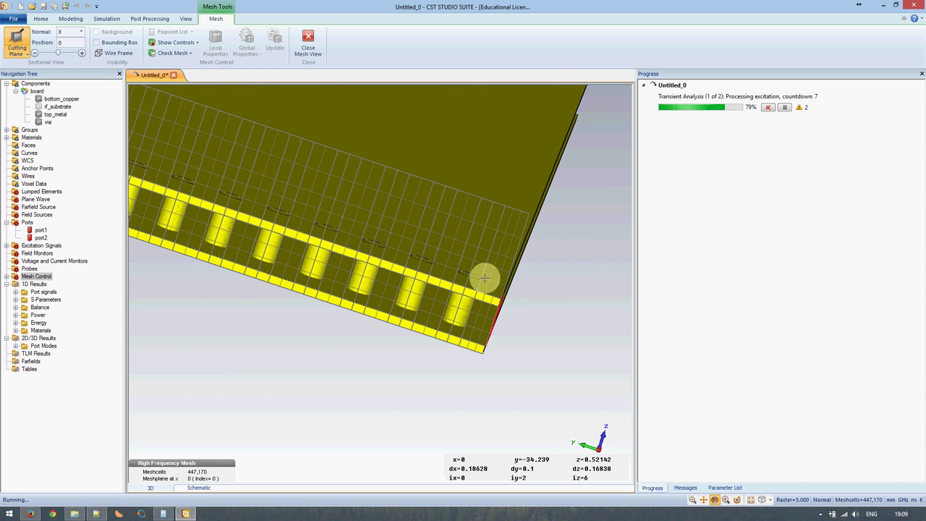
mouse_move(482, 283)
mouse_down()
mouse_move(411, 297)
mouse_move(369, 256)
mouse_move(390, 310)
mouse_up()
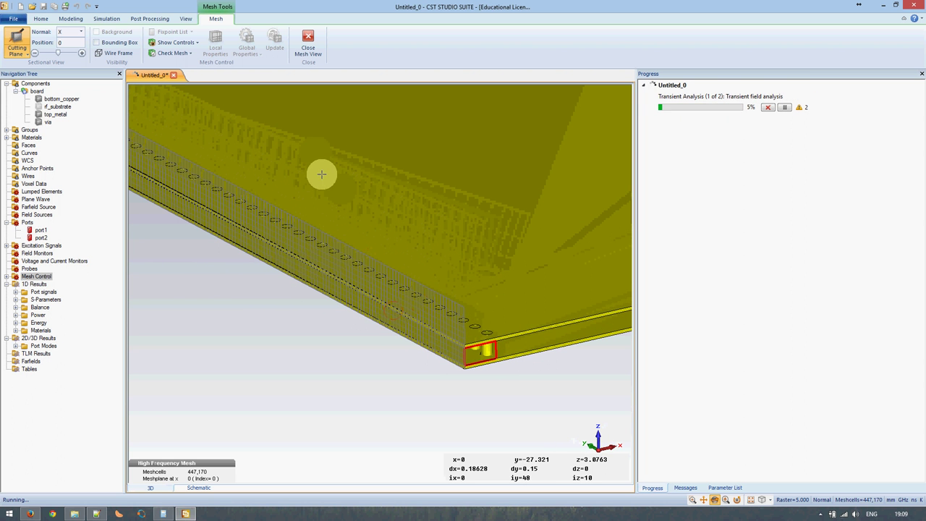
click(308, 49)
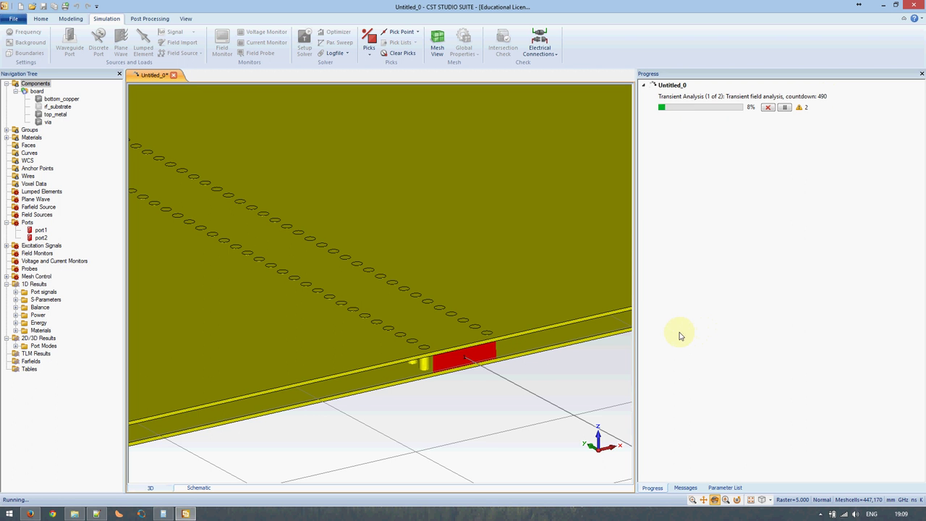
right_click(419, 510)
click(445, 478)
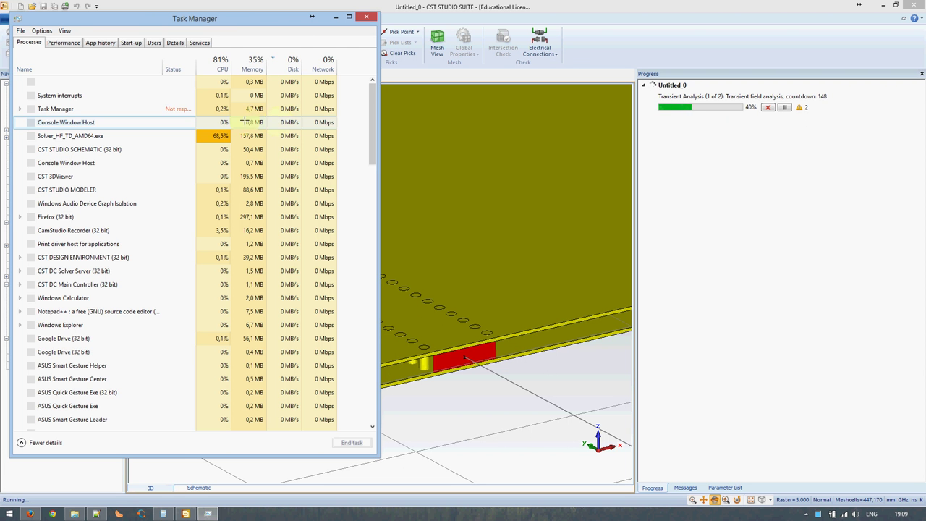
click(73, 43)
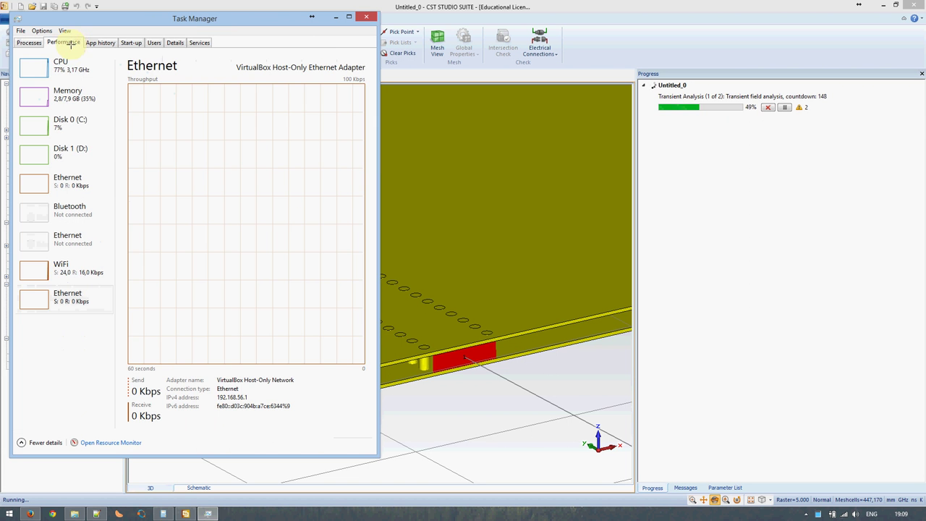
click(65, 65)
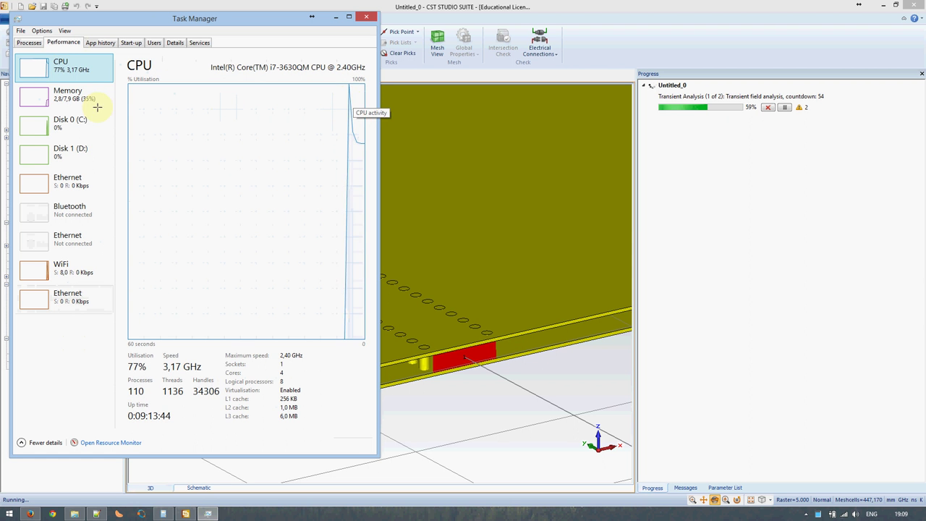
click(29, 42)
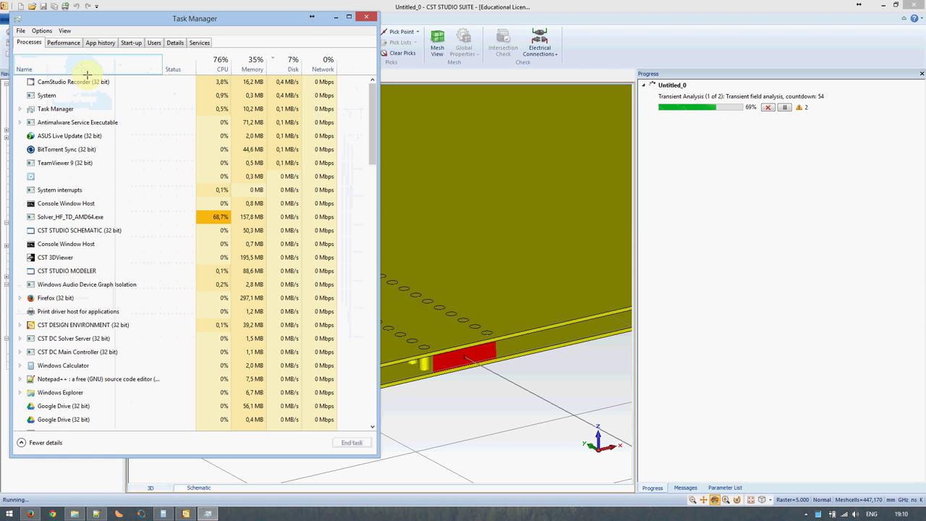
click(221, 64)
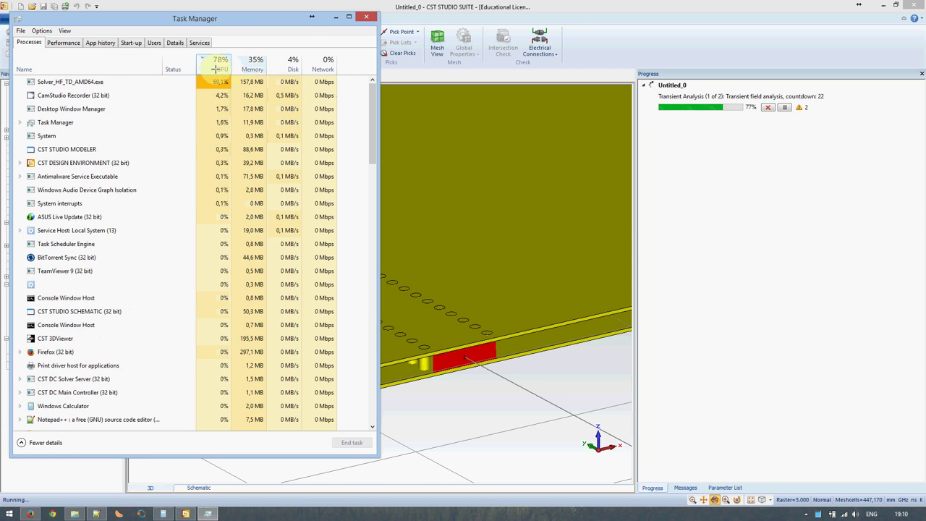
click(73, 82)
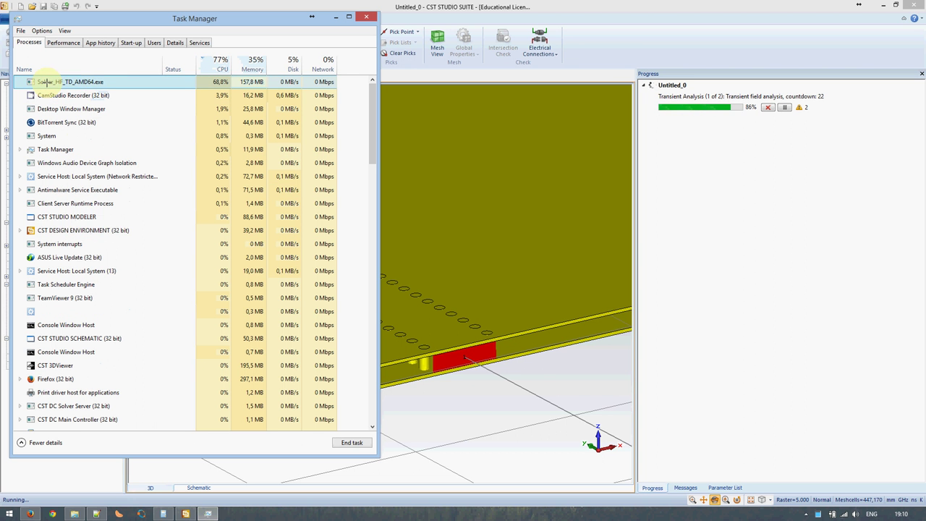
click(366, 16)
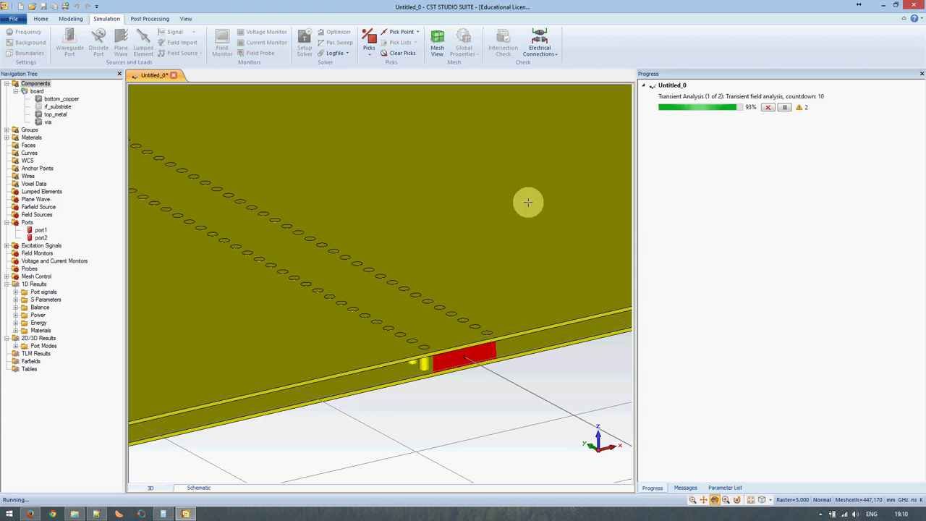
- Rotate and zoom the 3D board view while the transient analysis progresses
mouse_move(294, 273)
mouse_down()
mouse_move(291, 237)
mouse_move(422, 324)
mouse_move(351, 292)
mouse_up()
scroll(351, 291, down, 5)
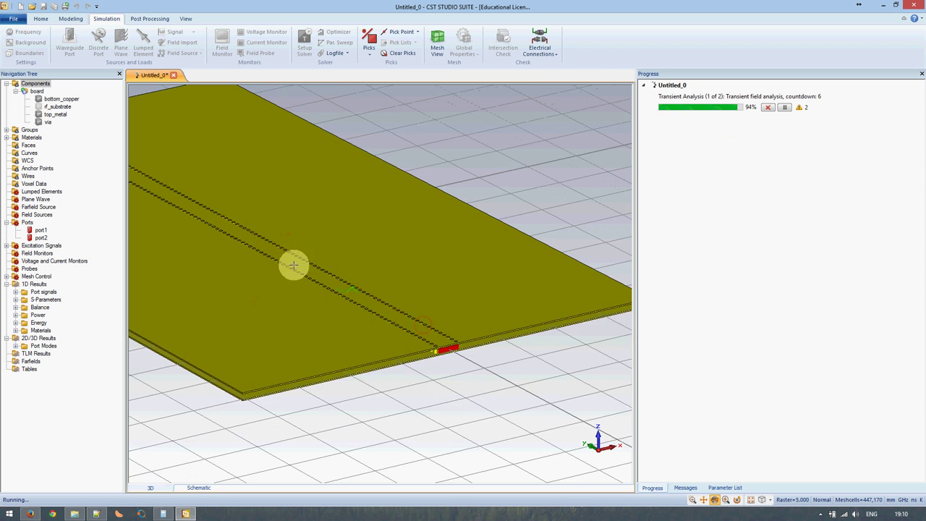
mouse_move(292, 265)
mouse_down()
mouse_move(380, 295)
mouse_move(397, 273)
mouse_up()
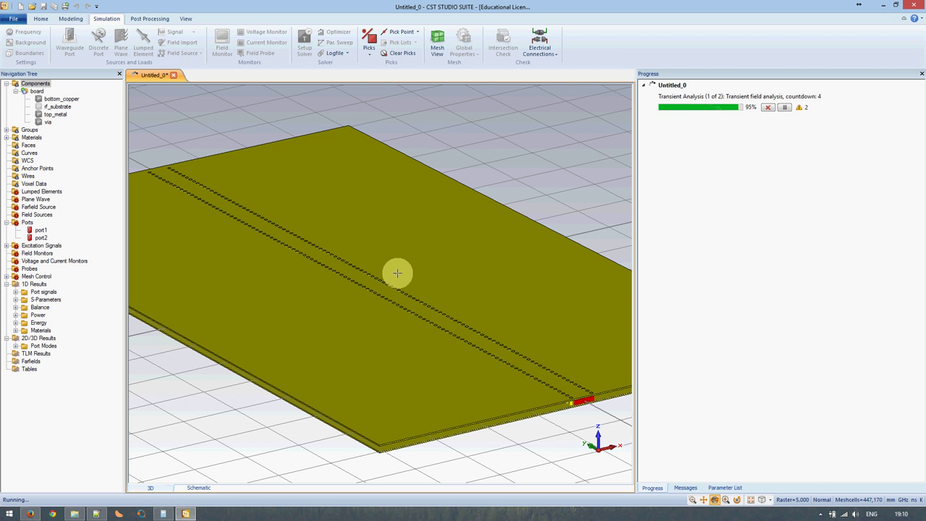
click(694, 109)
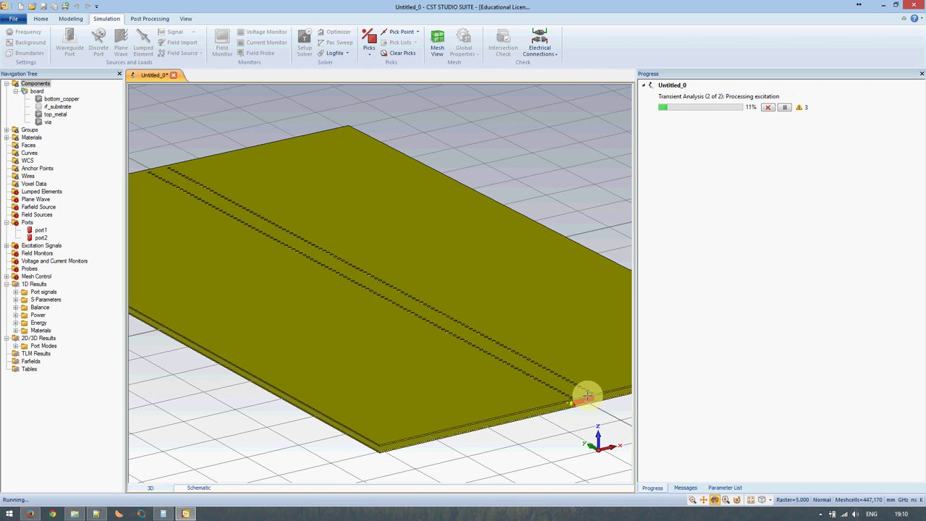
scroll(583, 398, down, 1)
scroll(583, 398, up, 2)
scroll(583, 397, up, 1)
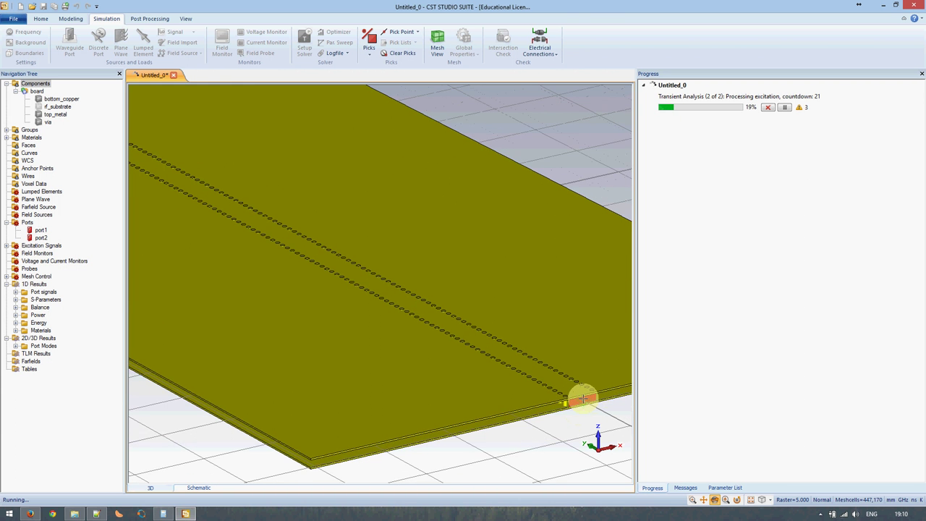
scroll(583, 397, down, 1)
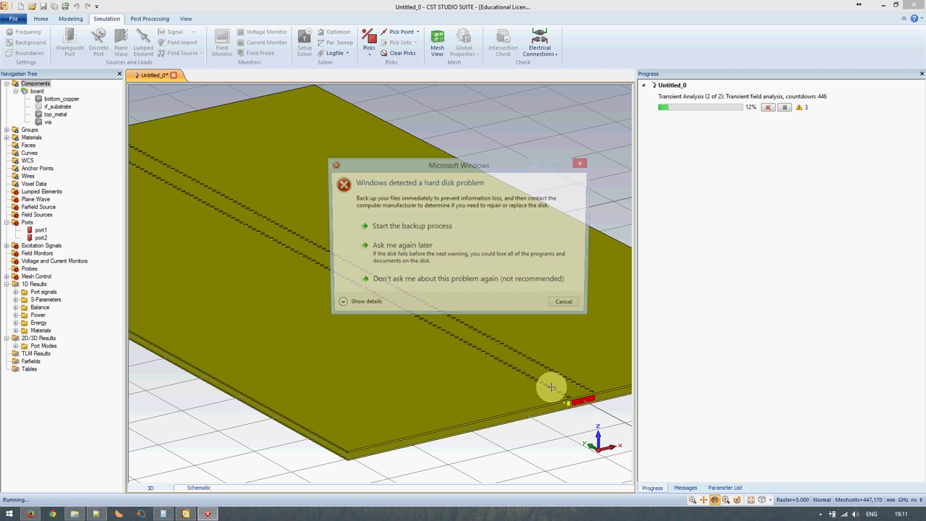
- Dismiss the Windows disk warning and switch the right pane from Progress to the Parameter List
click(568, 305)
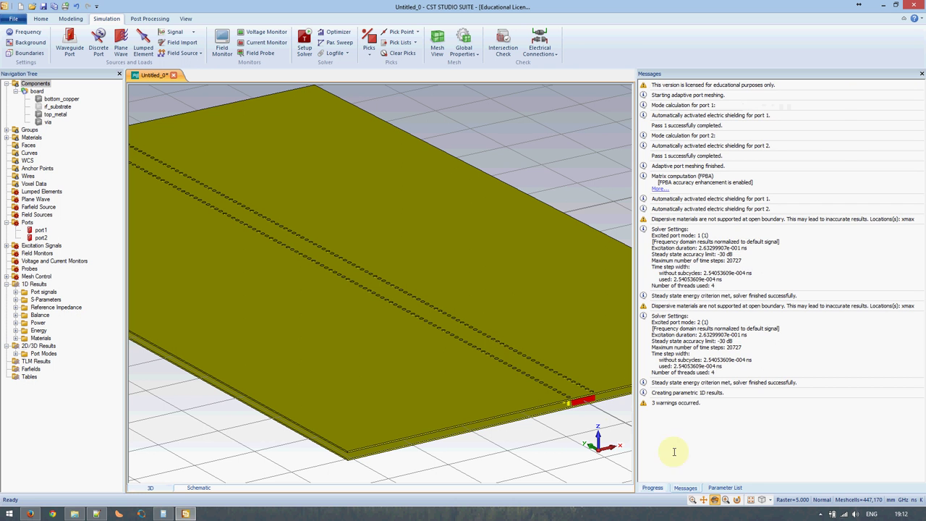
click(651, 488)
click(724, 488)
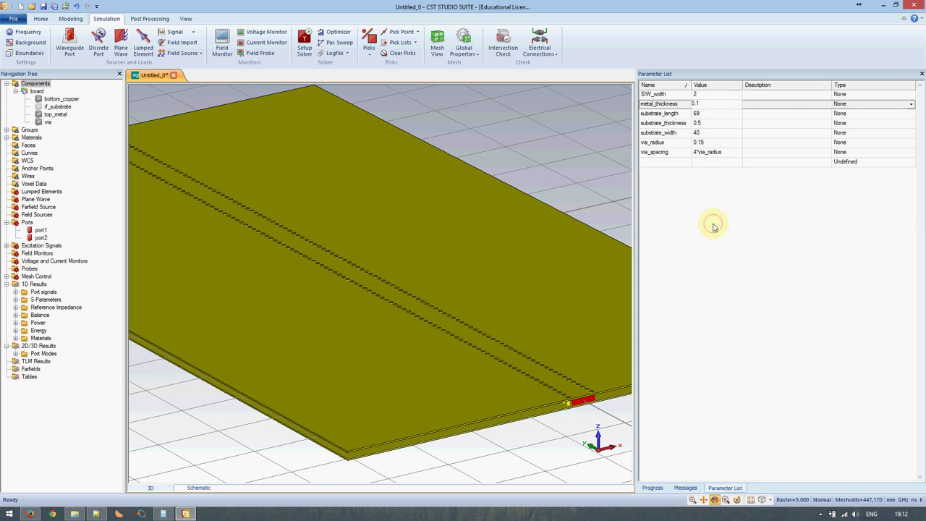
- Inspect the substrate_length parameter values and open 1D Results
click(697, 104)
click(713, 94)
click(713, 113)
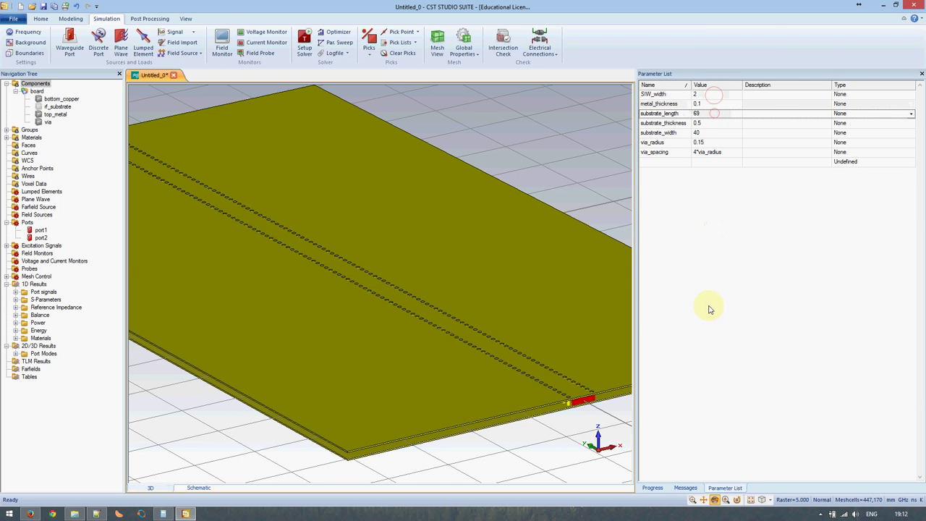
click(34, 284)
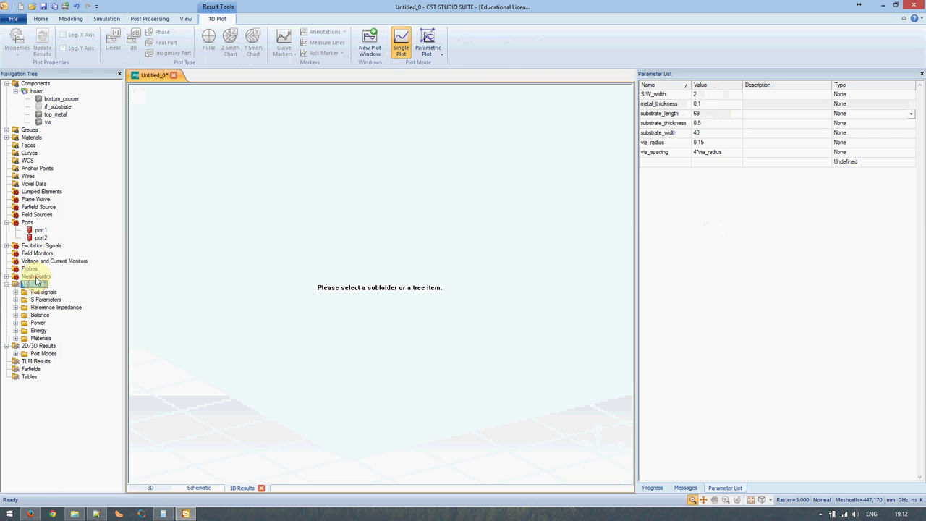
- Plot port signals i1, o1,1 and o2,1 individually, then show S-parameter magnitudes in dB
click(43, 293)
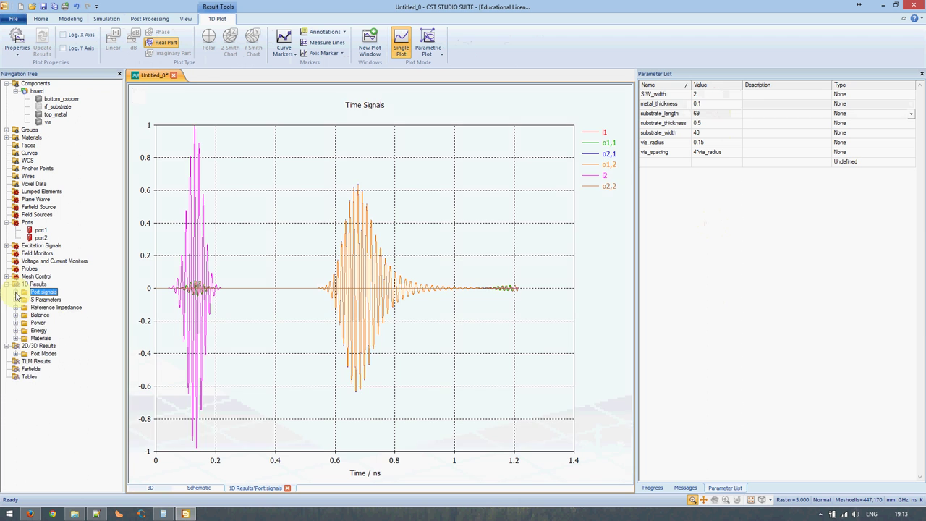
click(16, 293)
click(42, 300)
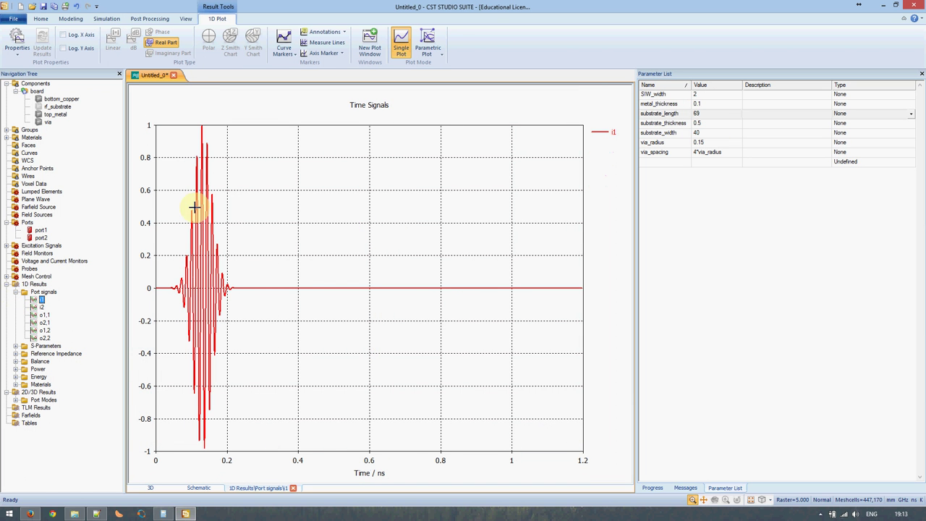
click(45, 315)
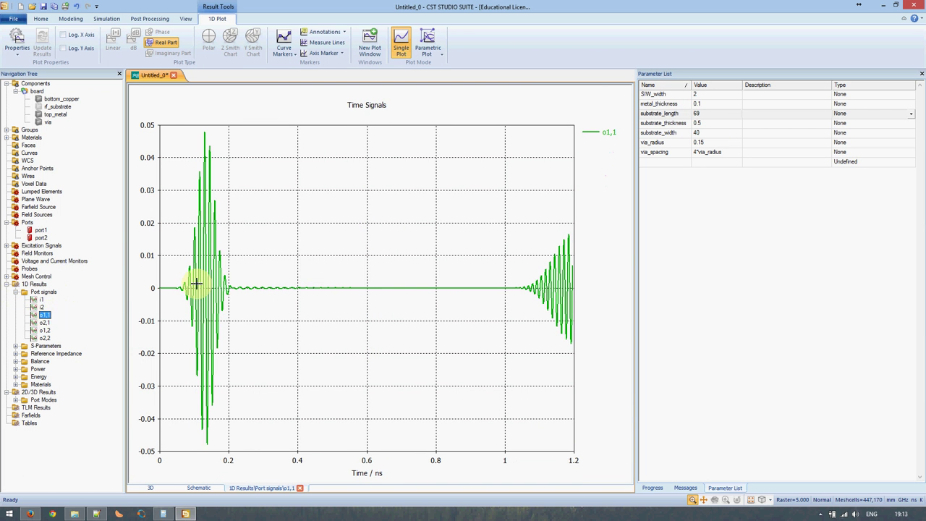
click(45, 323)
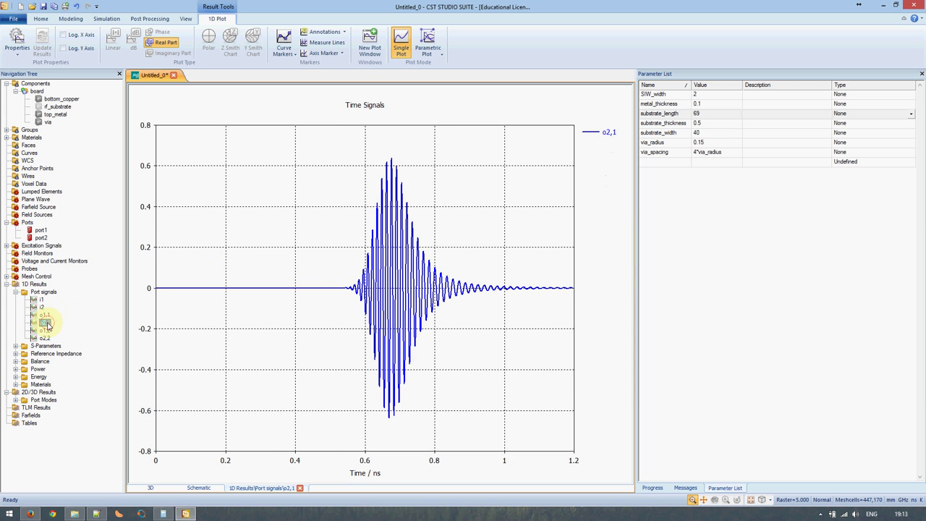
click(43, 291)
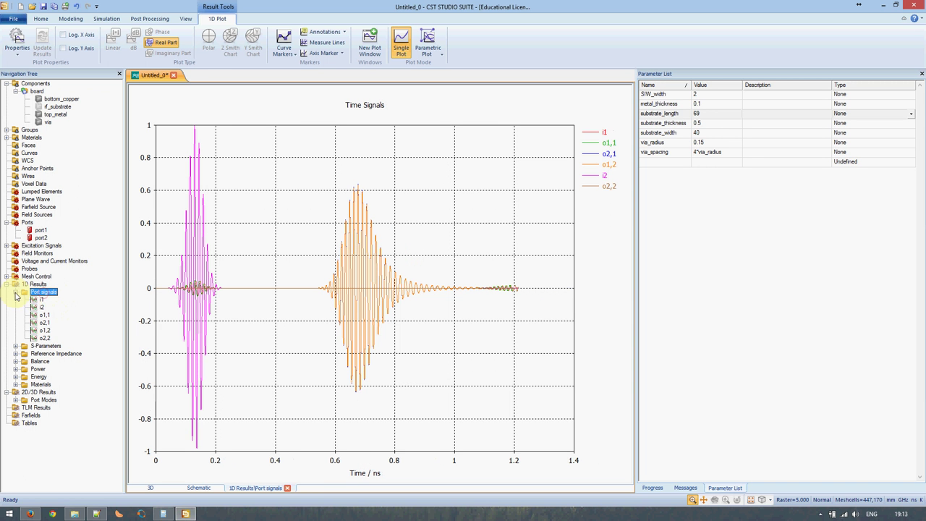
click(15, 292)
click(39, 299)
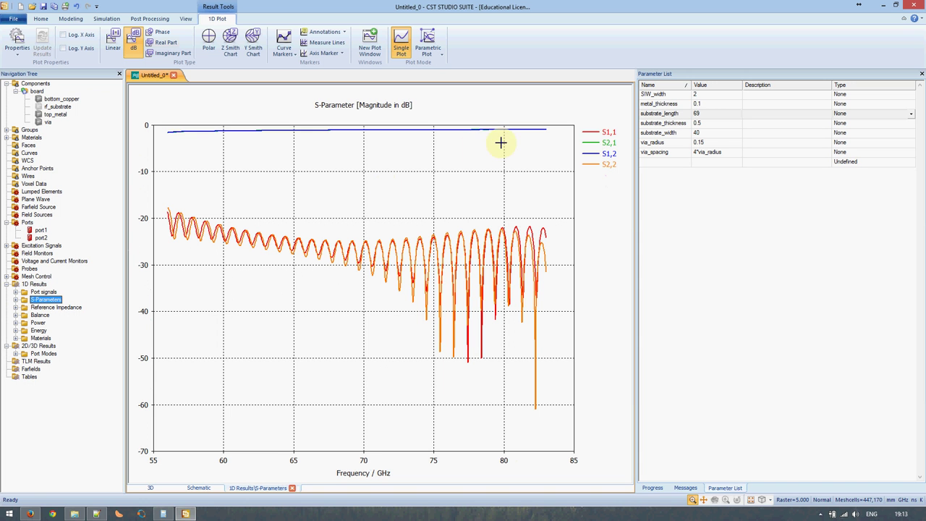
- Highlight the S2,1, S1,2 and S1,1 curves in turn from the plot legend
click(609, 143)
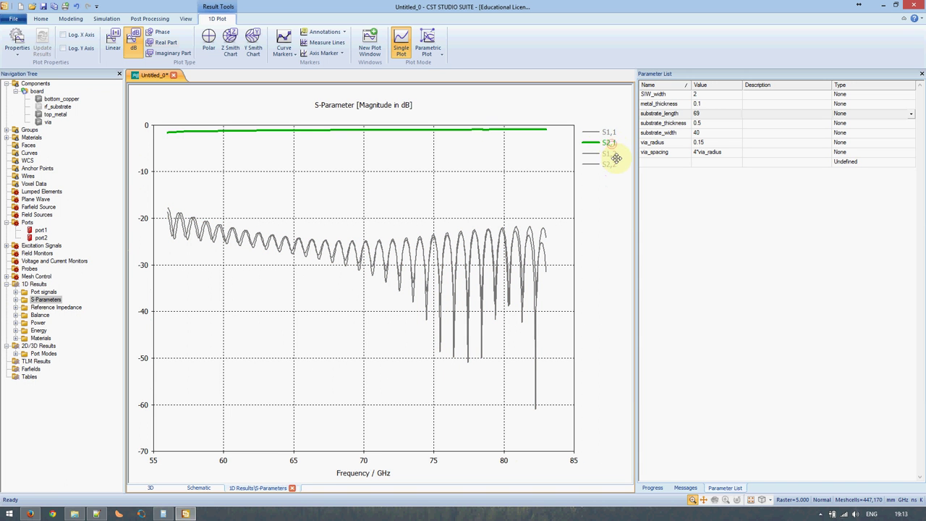
click(606, 154)
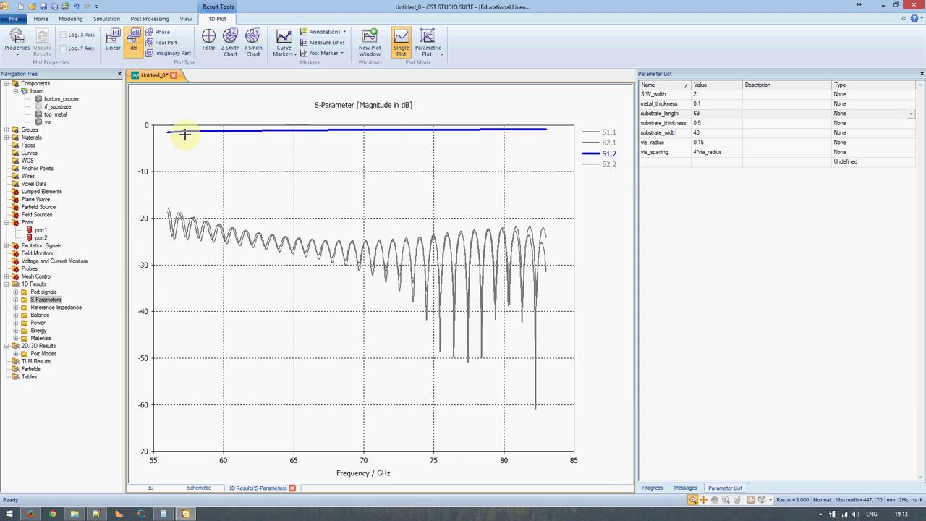
click(600, 142)
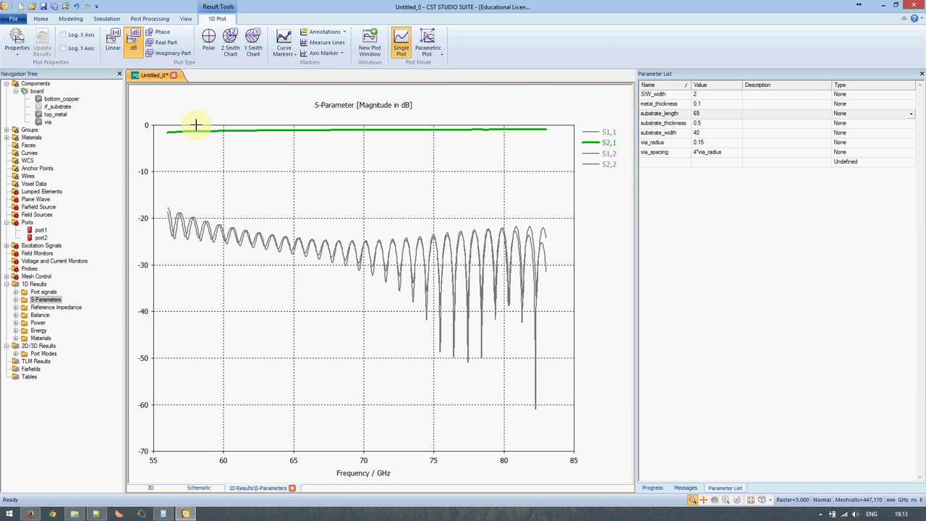
click(607, 154)
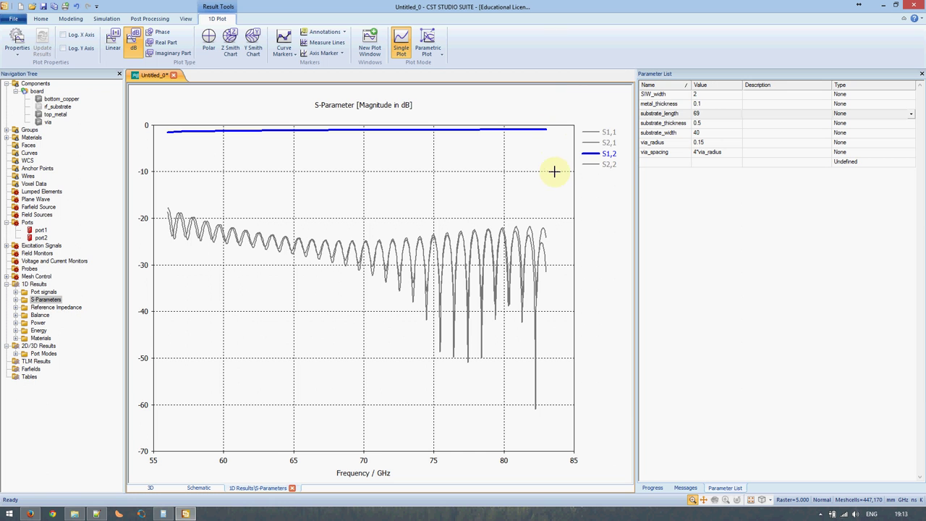
click(603, 130)
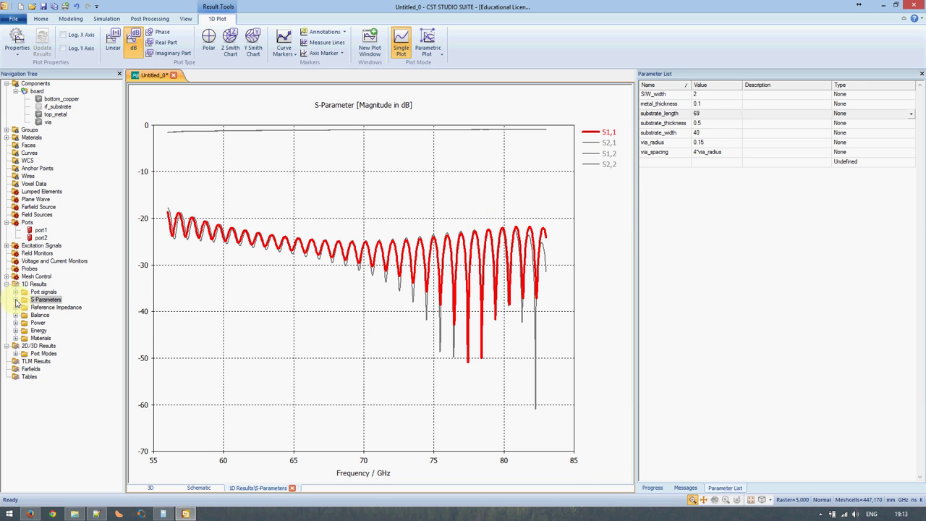
- Mark the thickness note, plot S1,1 then S2,1 alone, and return to the 3D model
click(96, 514)
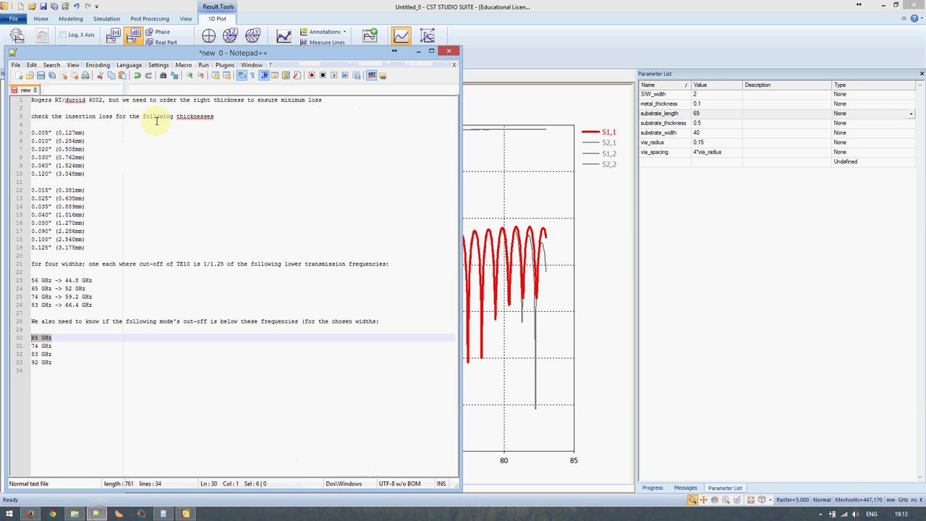
drag(156, 121, 186, 118)
click(96, 514)
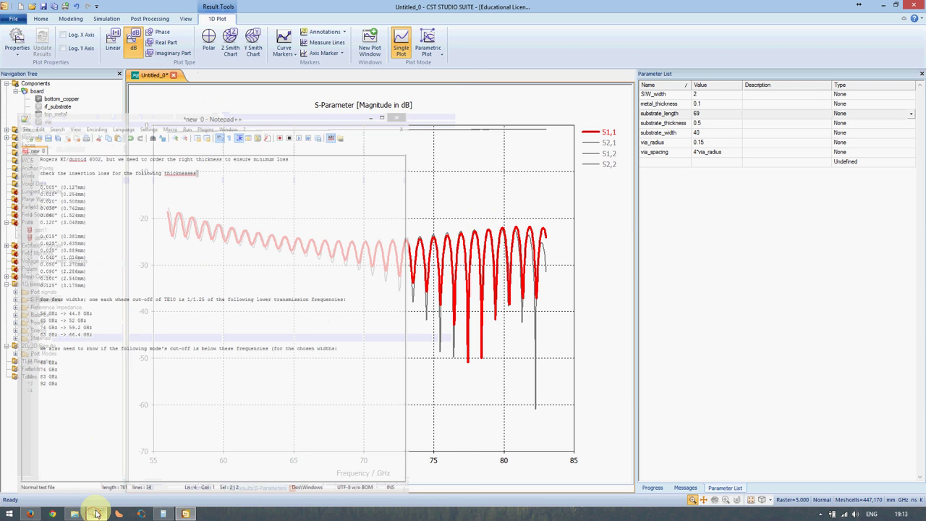
click(16, 299)
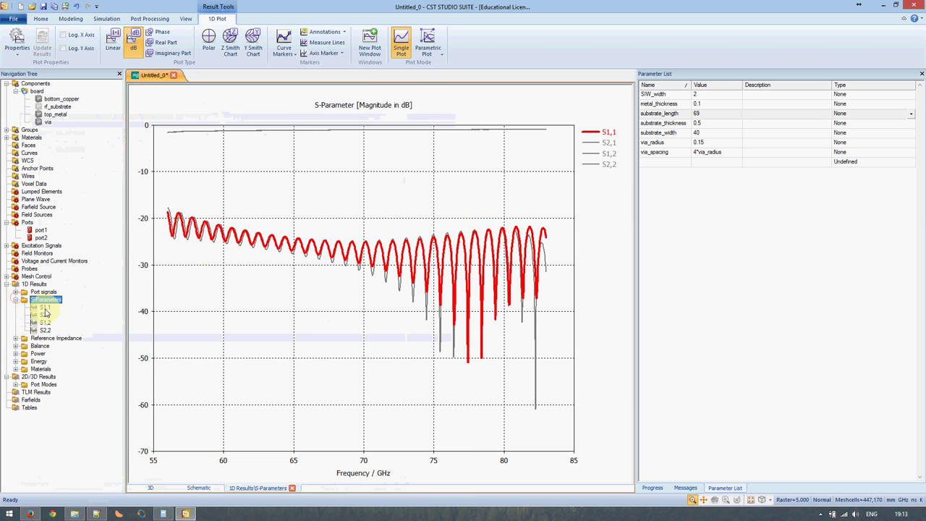
click(45, 309)
click(43, 316)
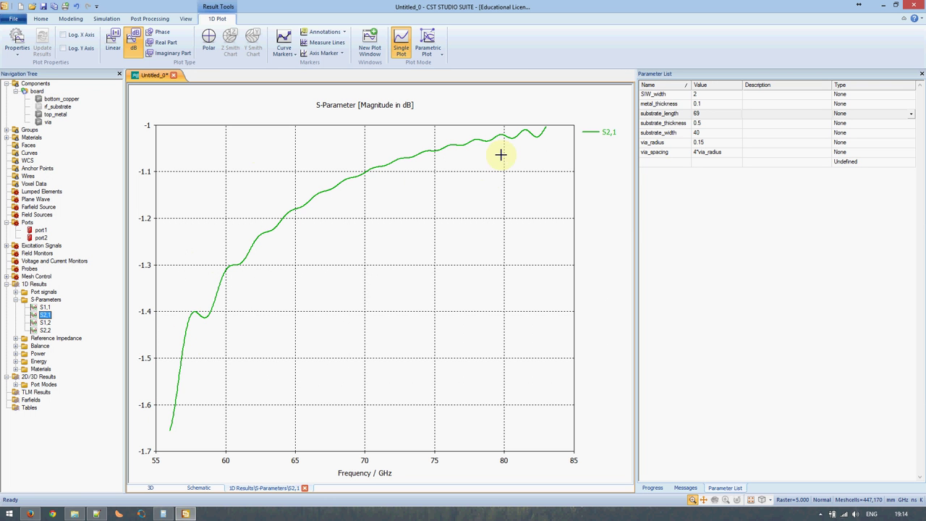
click(38, 84)
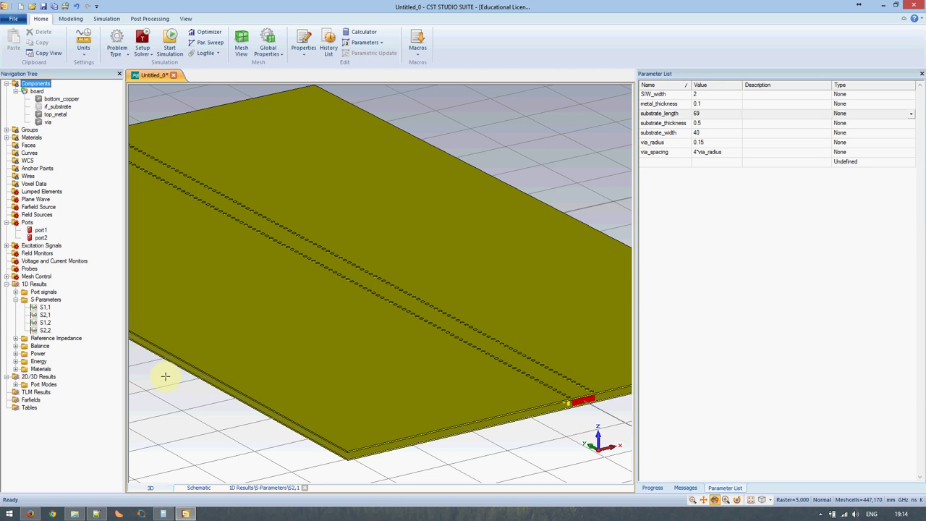
- Collapse the S-Parameters list and open Par. Sweep to create Sequence 1
click(15, 298)
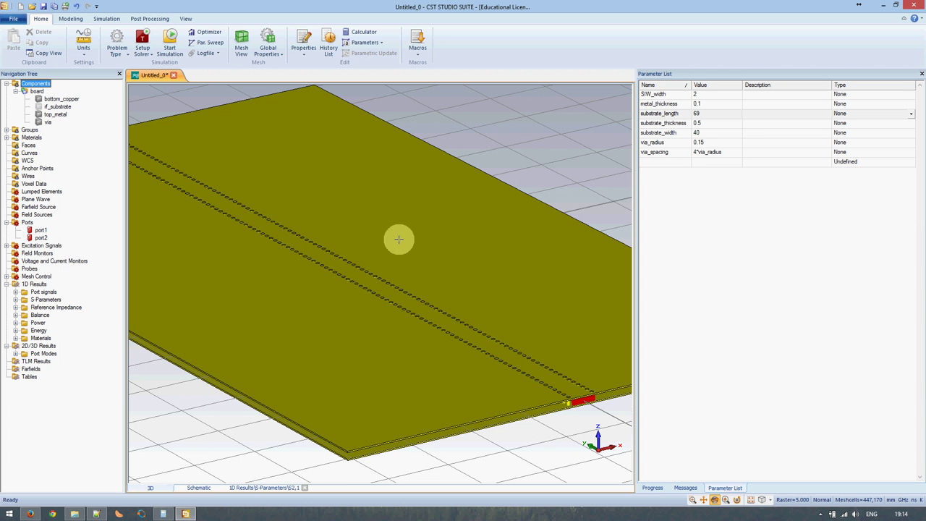
click(207, 42)
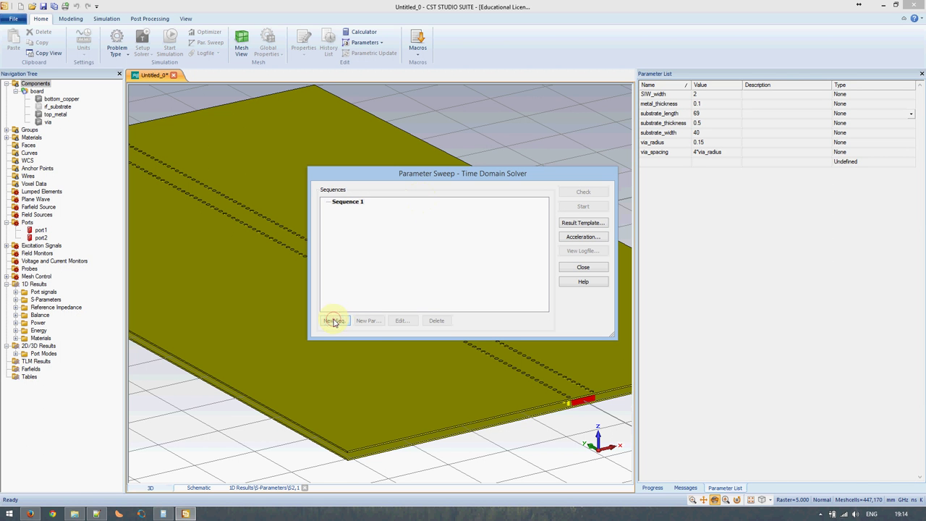
- Add a sweep parameter, first picking SIW_width, and select the thickness values on note lines 5–19
click(368, 320)
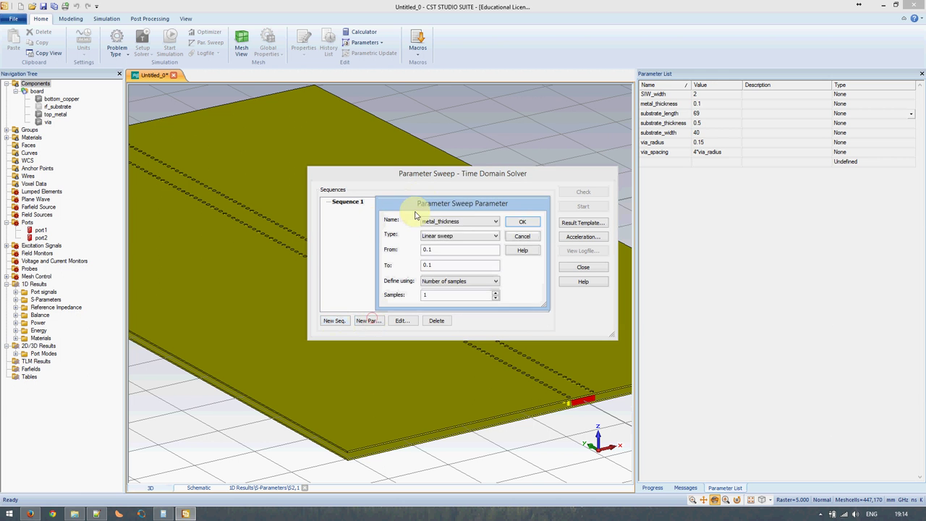
click(466, 222)
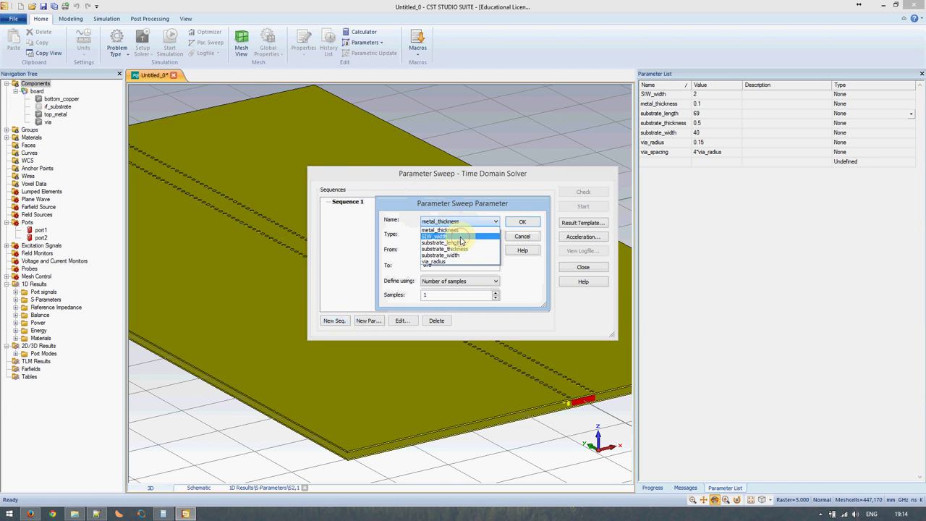
click(461, 238)
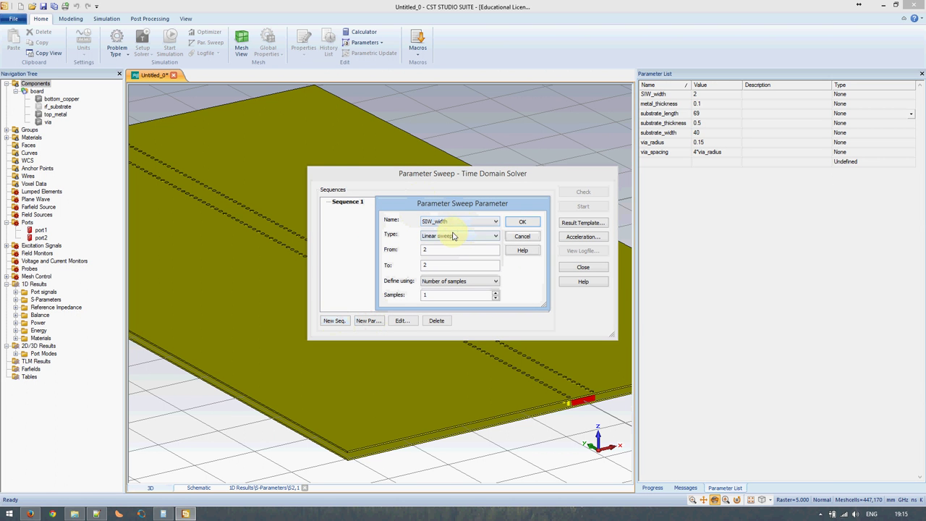
click(454, 237)
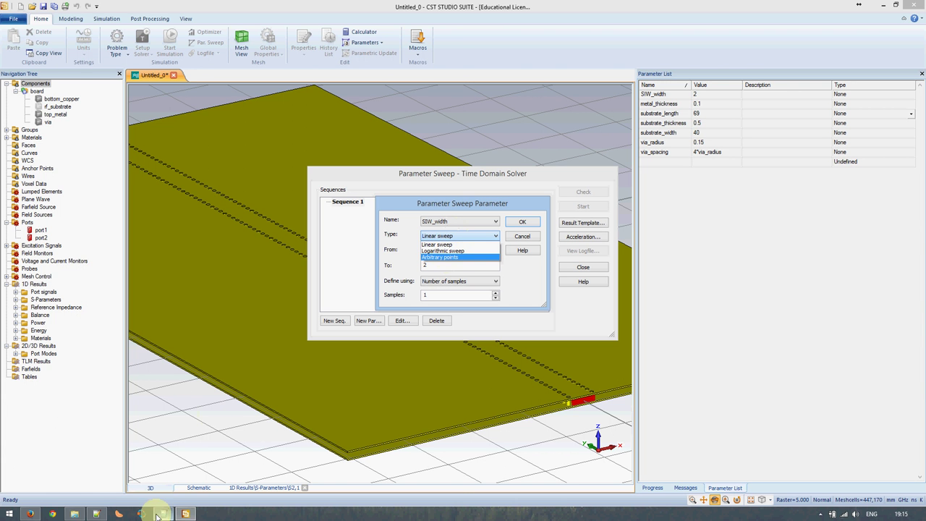
click(95, 514)
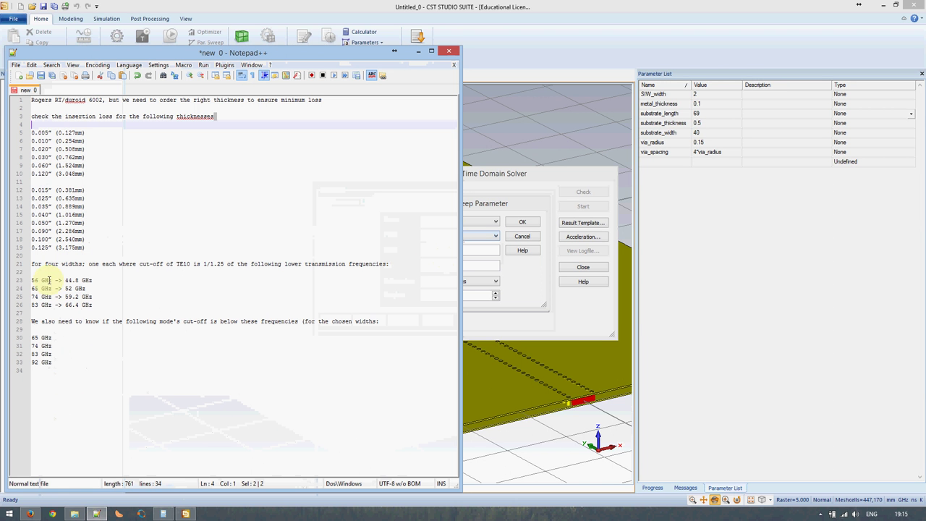
click(31, 131)
drag(25, 135, 94, 249)
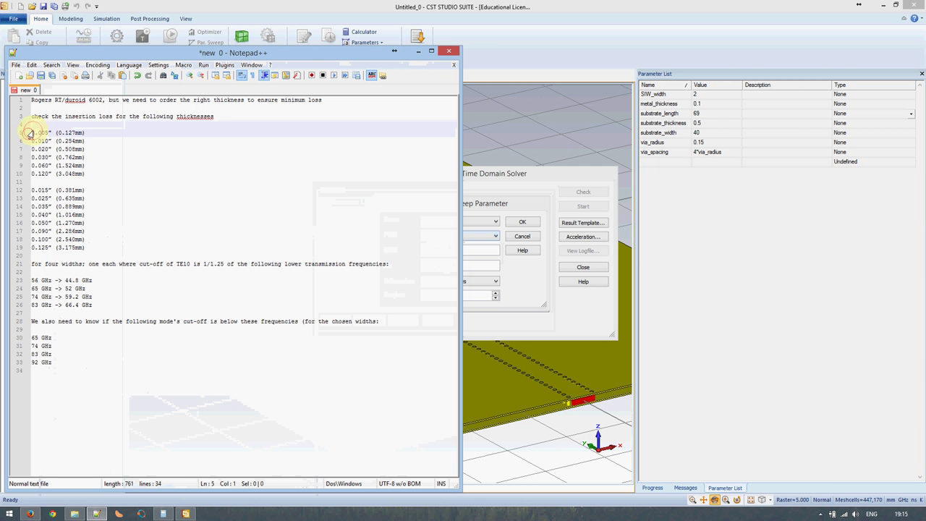
click(541, 205)
- Change the swept parameter to substrate_thickness with sweep type Arbitrary points
click(466, 220)
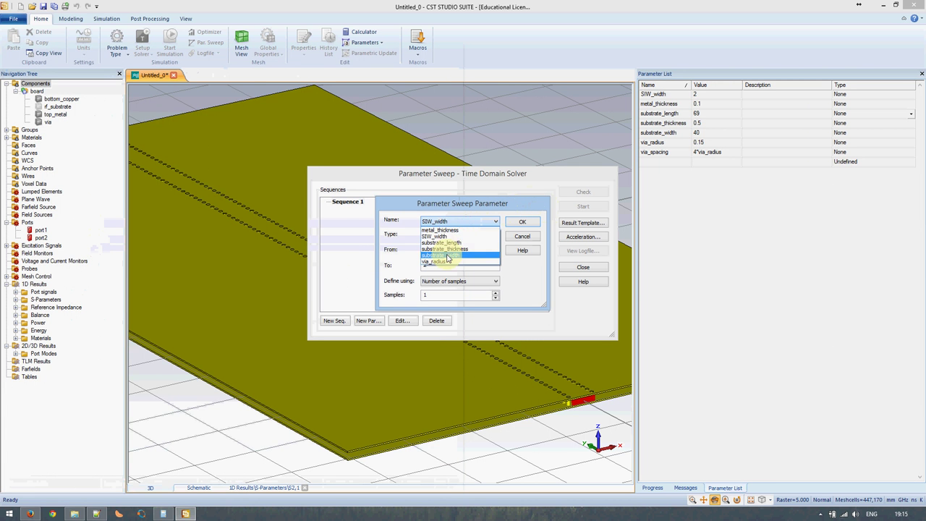
click(454, 249)
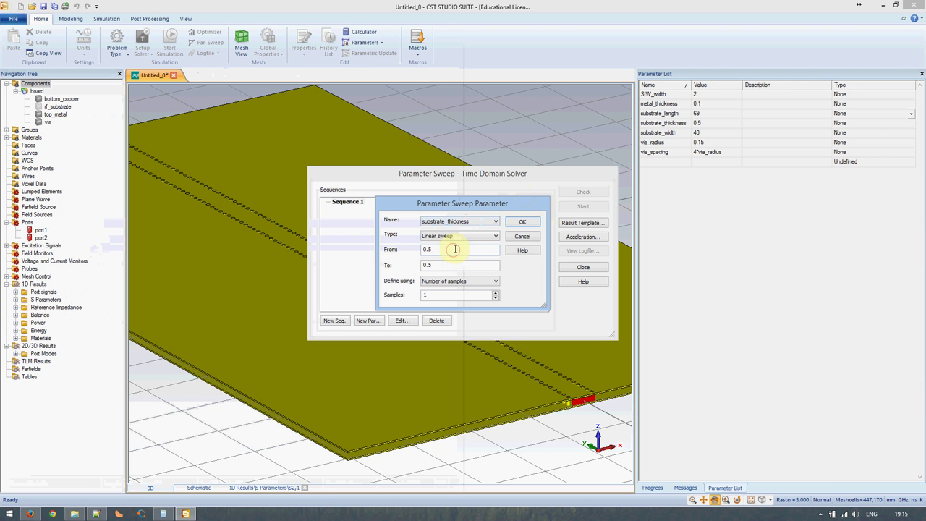
click(456, 235)
click(454, 259)
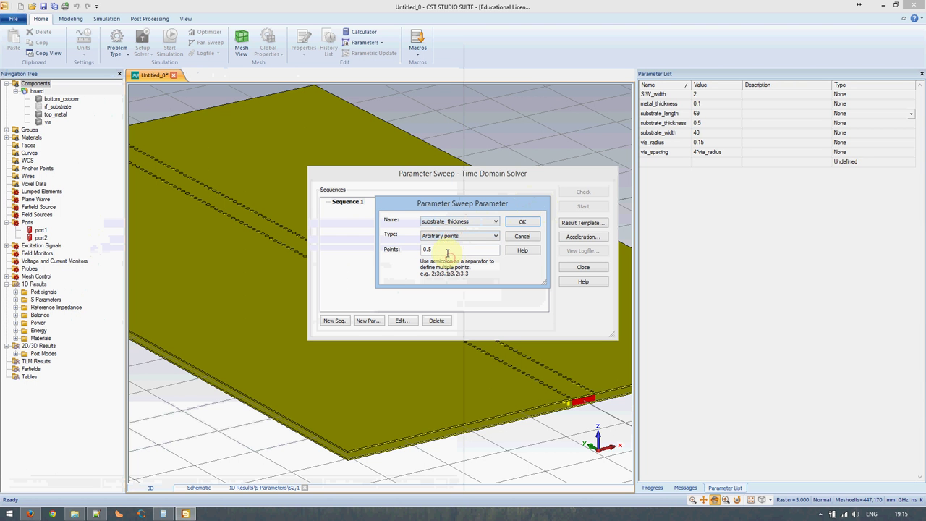
- Copy 0.127, 0.254 and 0.508 from the thickness notes into the sweep Points, semicolon-separated
click(97, 514)
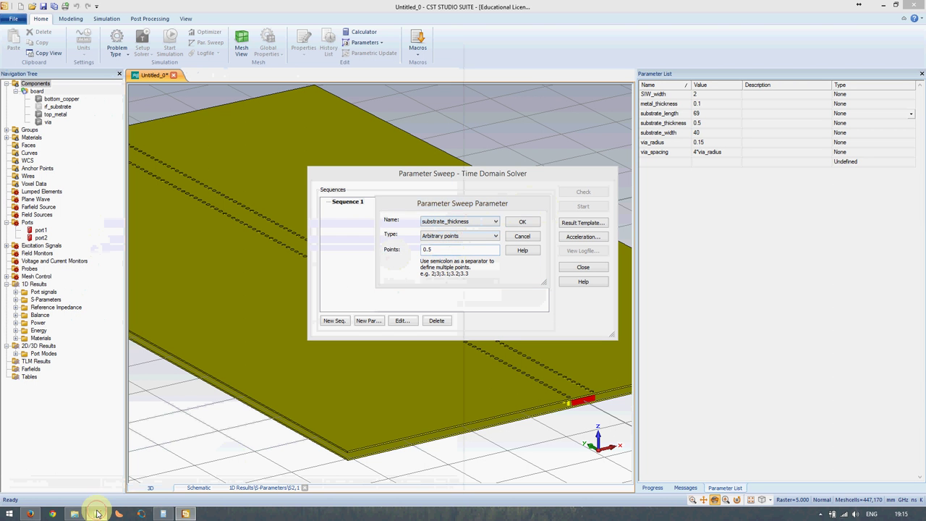
drag(57, 132, 81, 131)
key(ctrl+c)
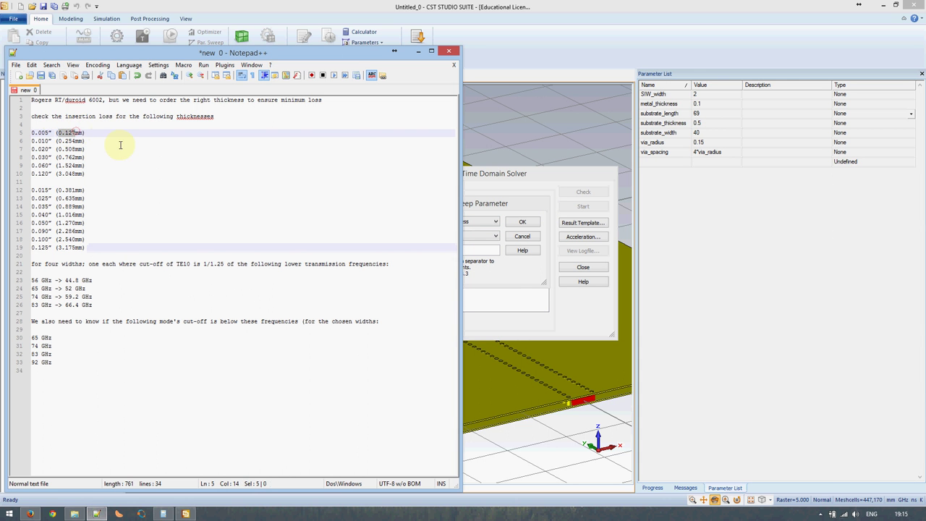
click(493, 248)
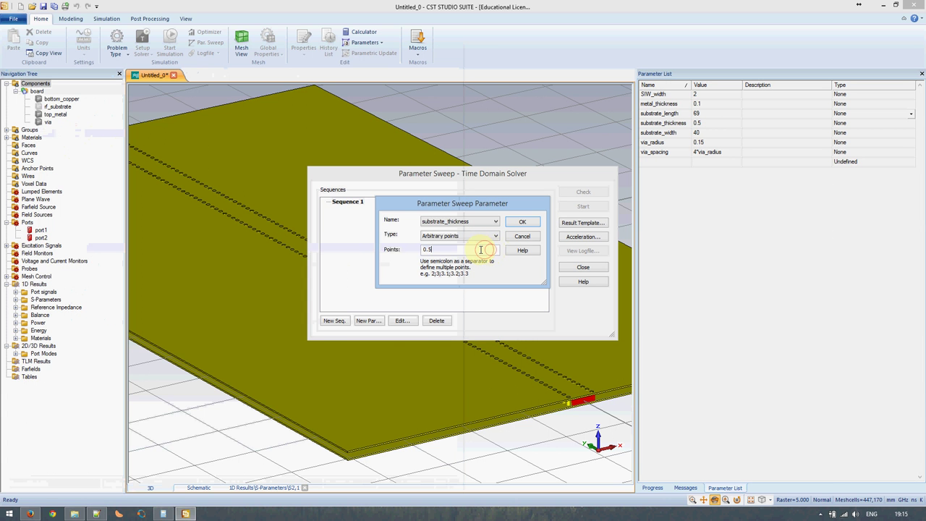
key(ctrl+v)
text(;)
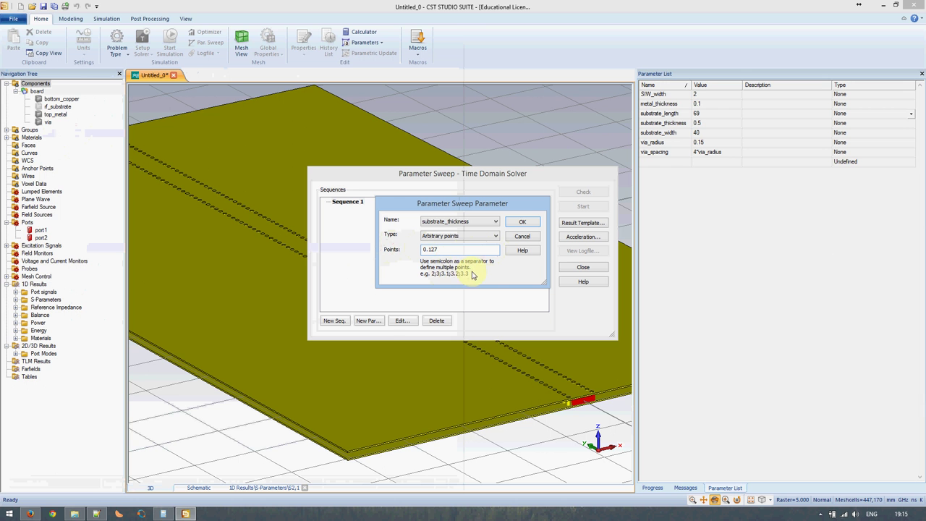
click(95, 514)
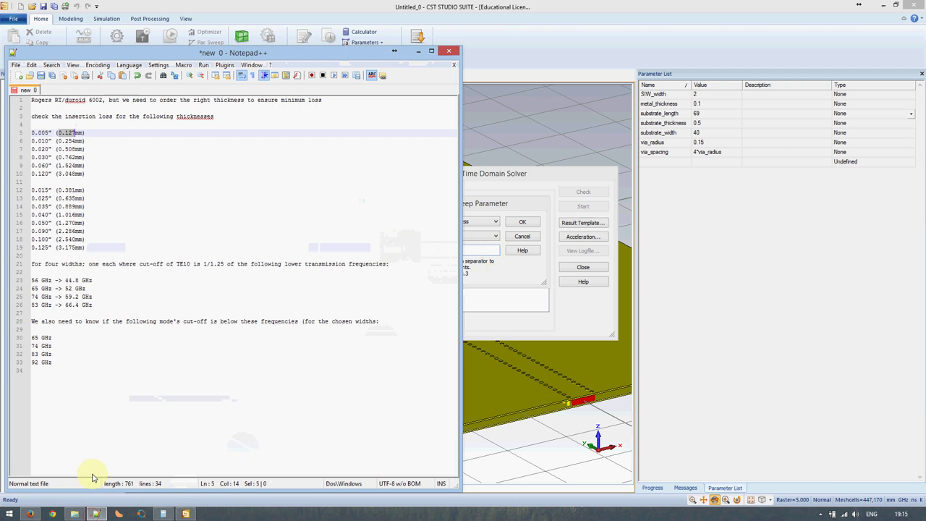
drag(59, 140, 72, 140)
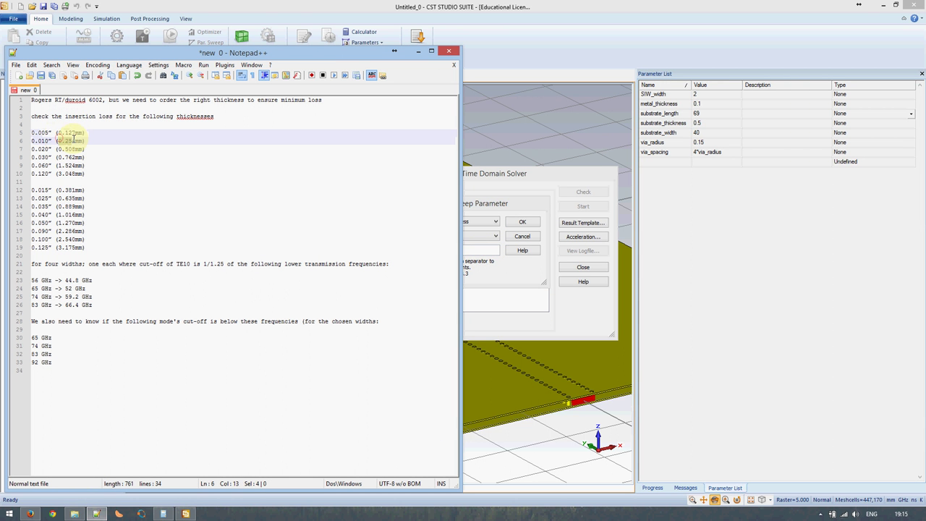
click(483, 251)
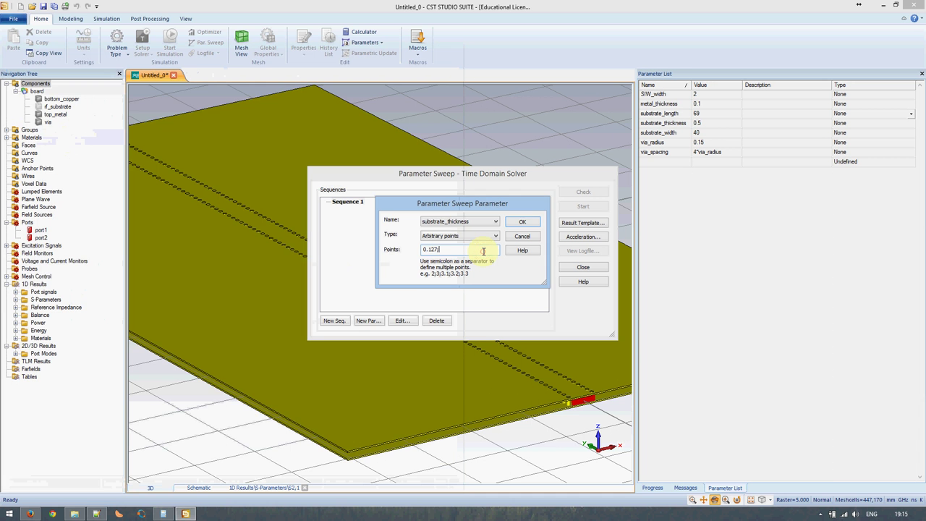
text(0.254)
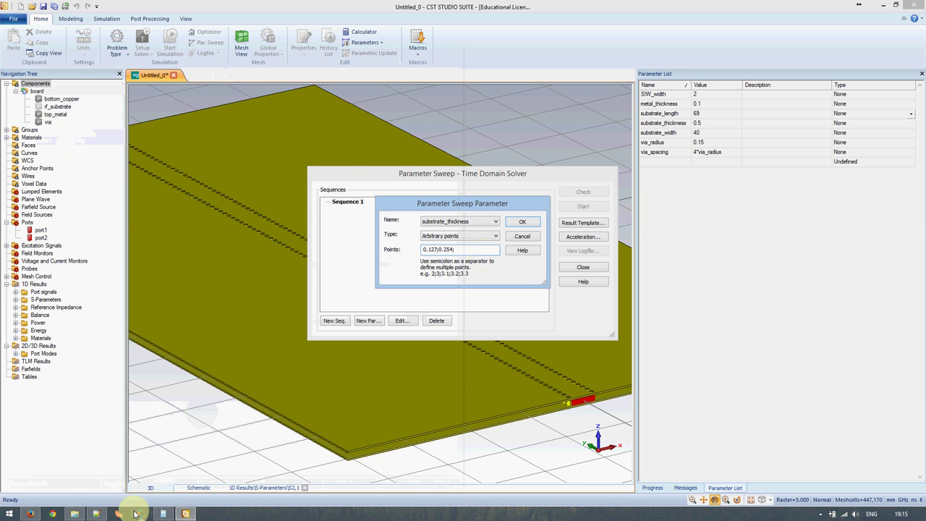
click(101, 514)
drag(58, 149, 68, 149)
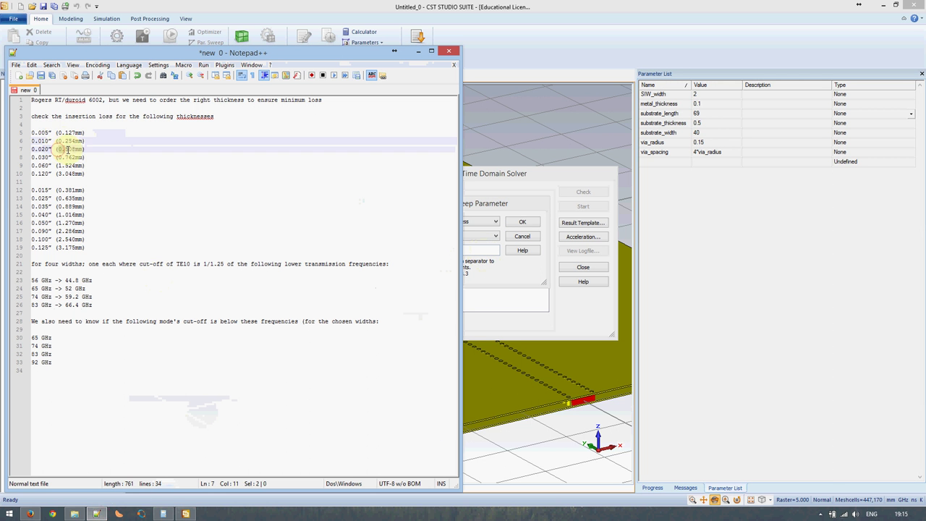
key(ctrl+c)
click(482, 249)
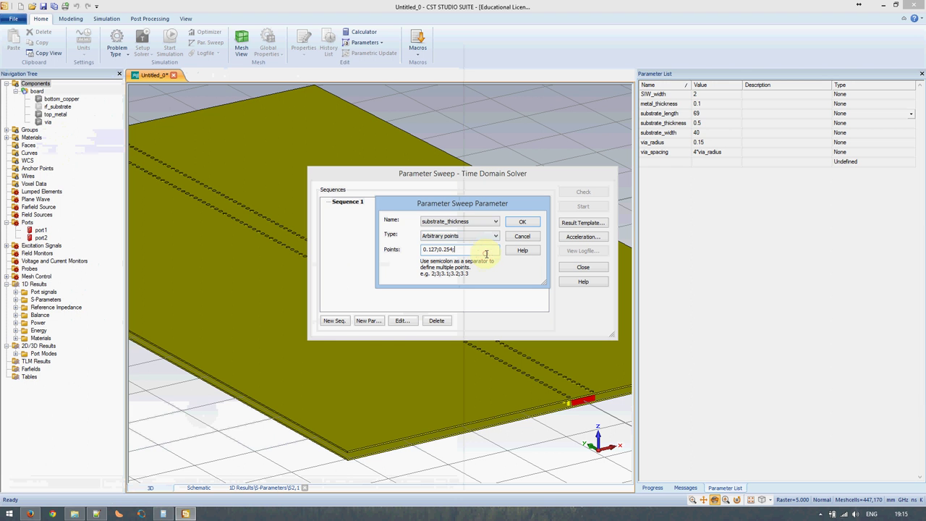
key(ctrl+v)
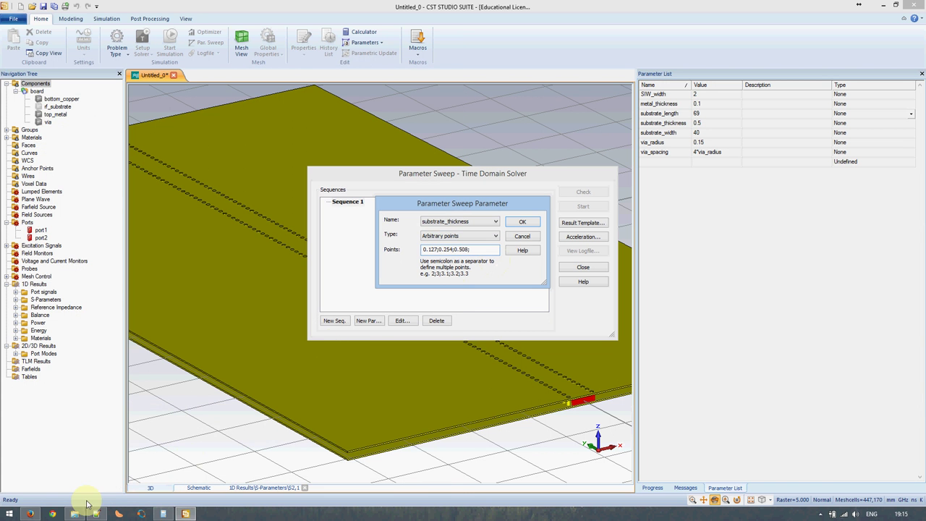
- Add 0.762 and 1.524 to the substrate_thickness sweep points
click(94, 512)
drag(58, 157, 75, 157)
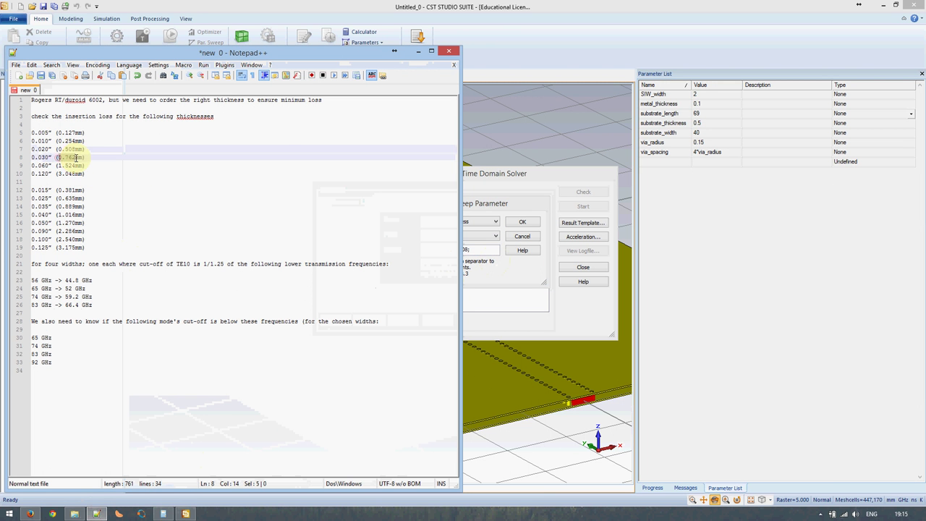
click(491, 249)
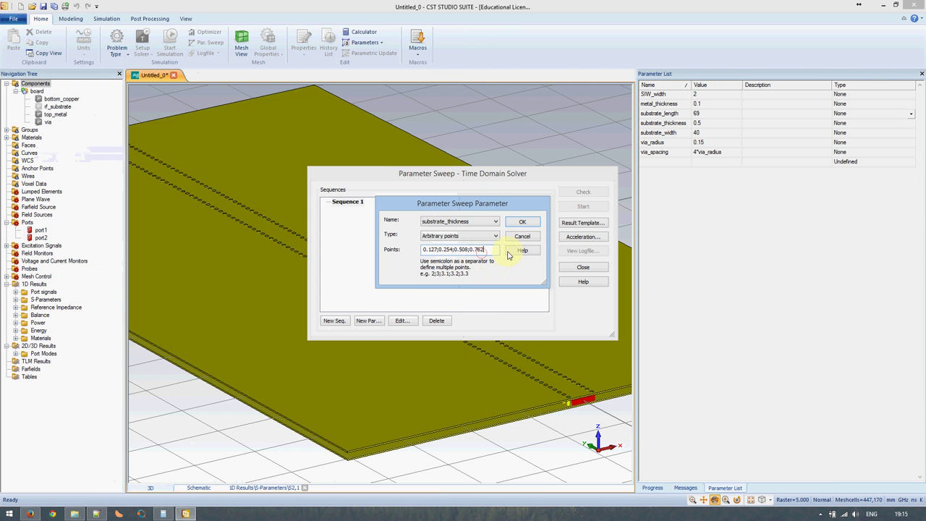
click(94, 512)
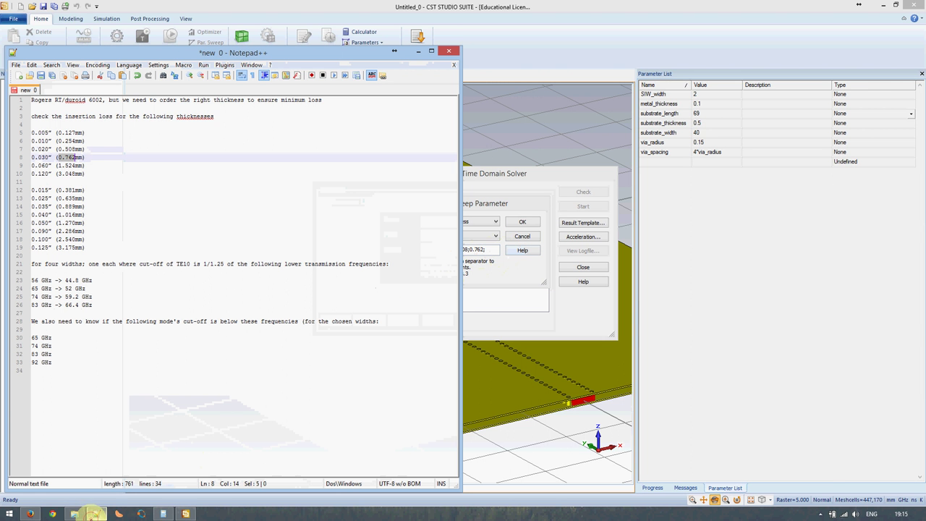
drag(57, 166, 79, 166)
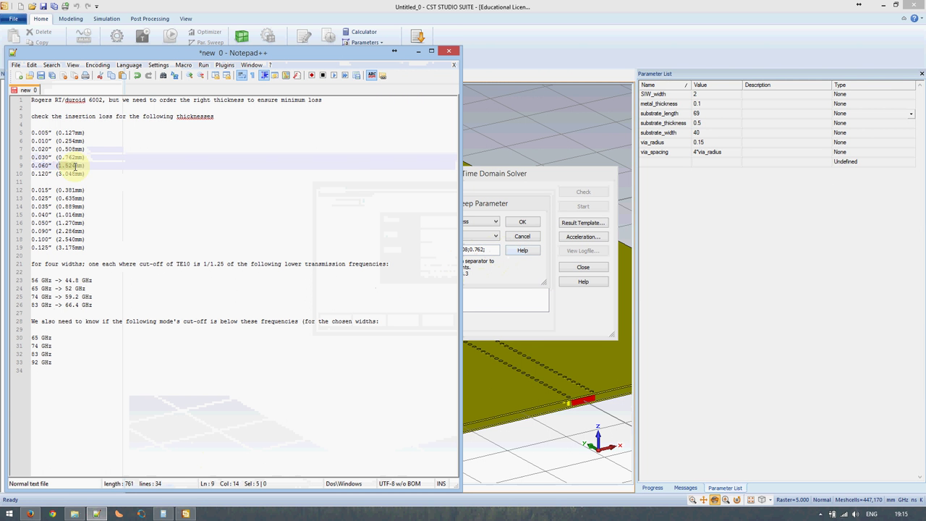
key(ctrl+c)
click(497, 249)
key(ctrl+v)
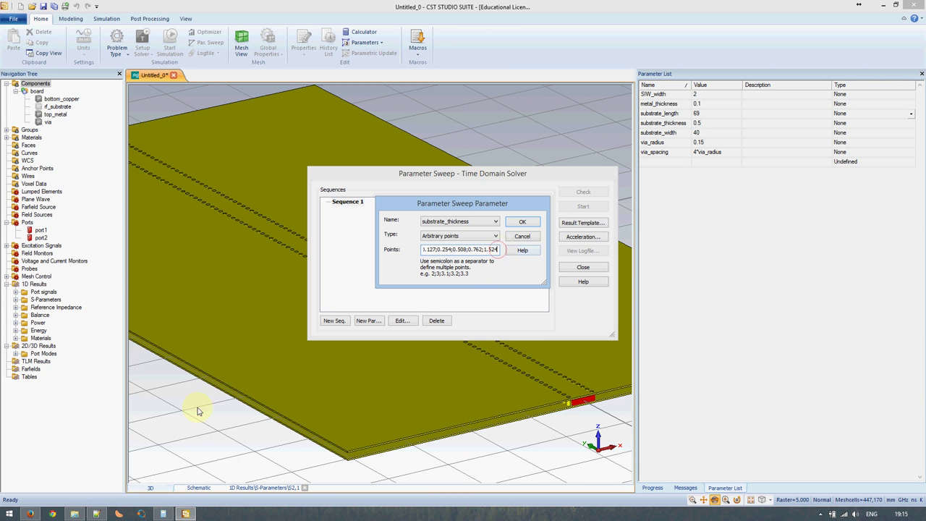
- Add 3.048 as the last point and confirm the six substrate_thickness values
click(95, 512)
click(76, 173)
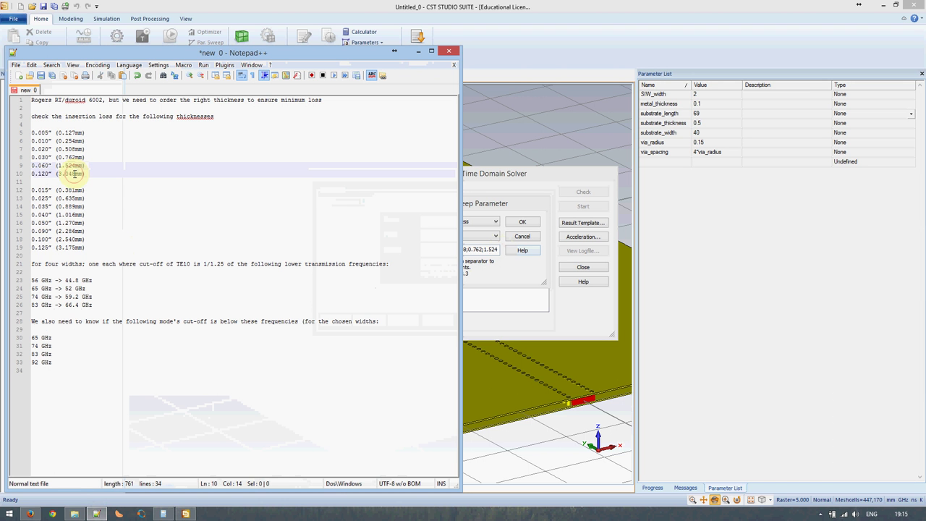
drag(75, 174, 60, 174)
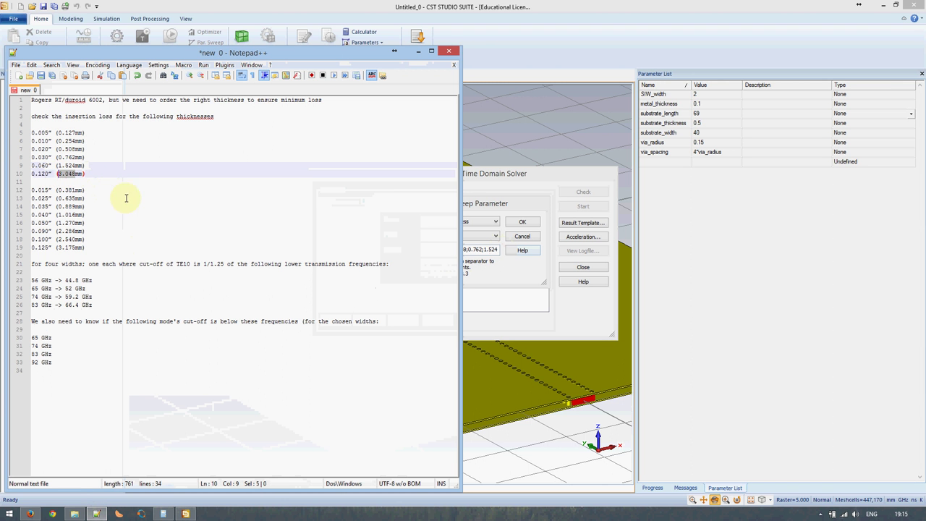
click(504, 251)
text(;0.254;0.50)
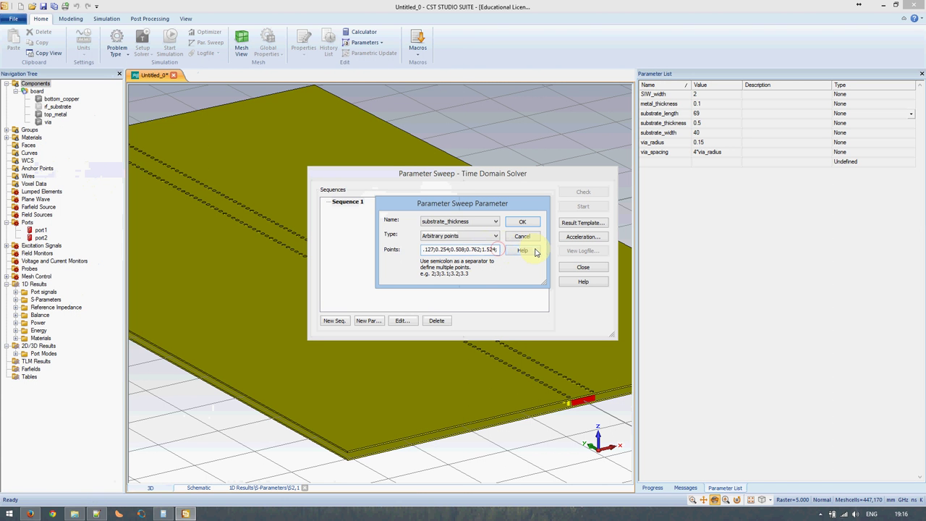
key(ctrl+v)
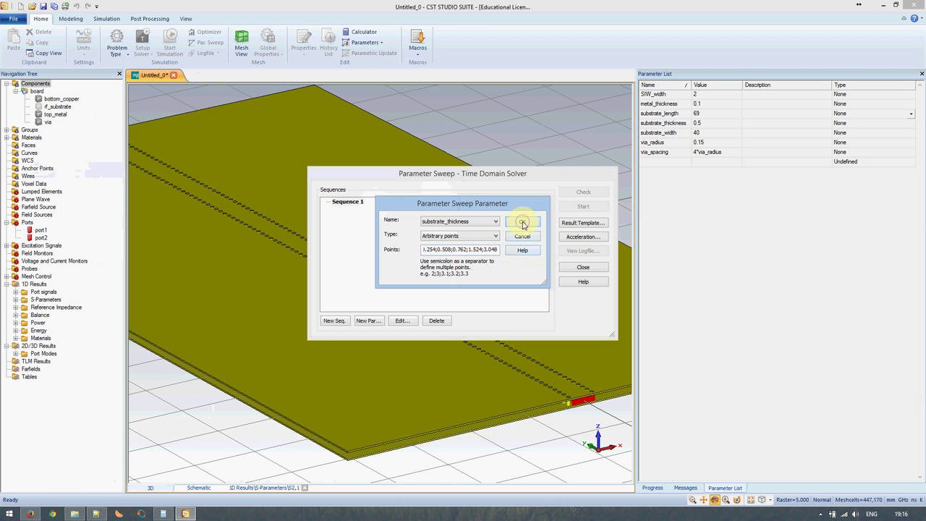
click(523, 225)
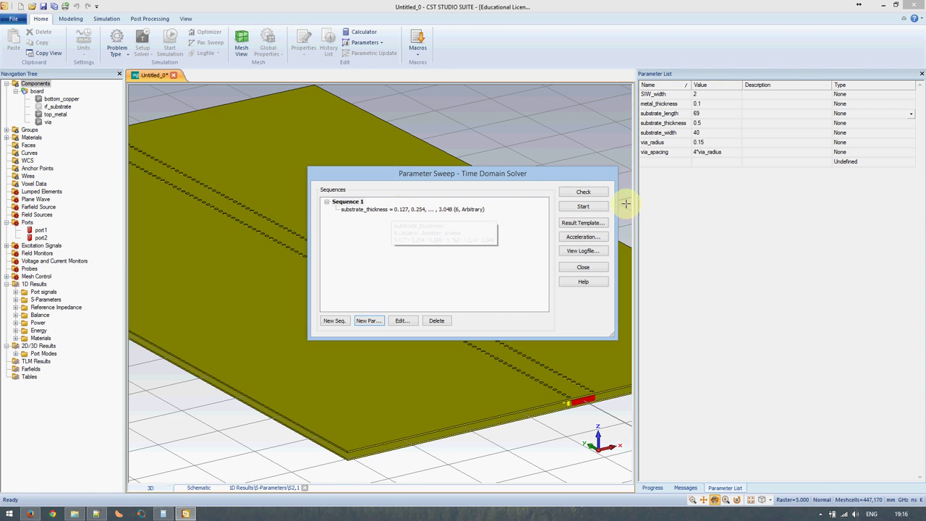
- Start the parameter sweep, accepting that current results will be discarded
drag(528, 175, 765, 199)
click(823, 217)
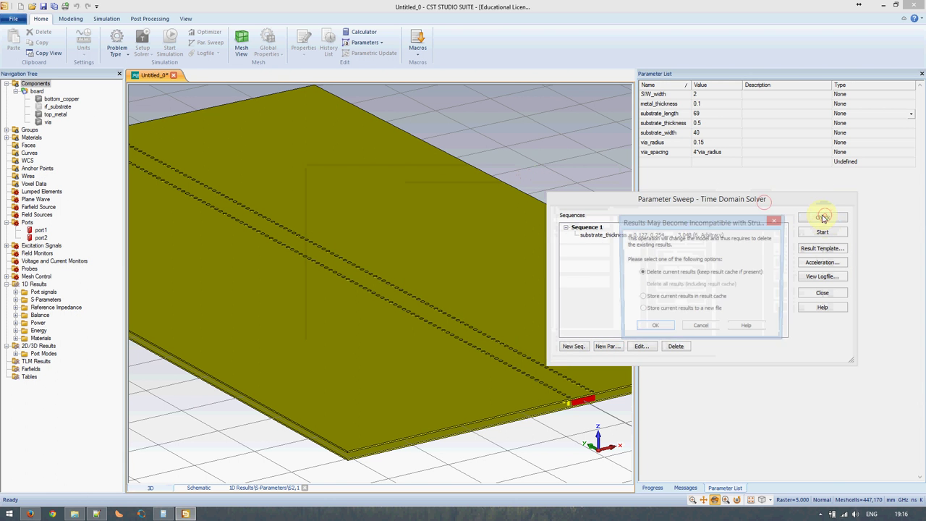
click(655, 325)
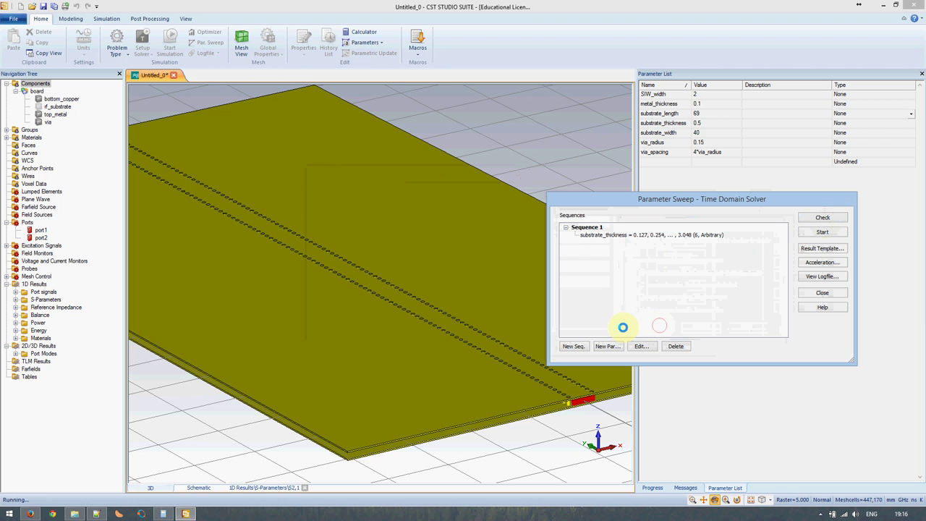
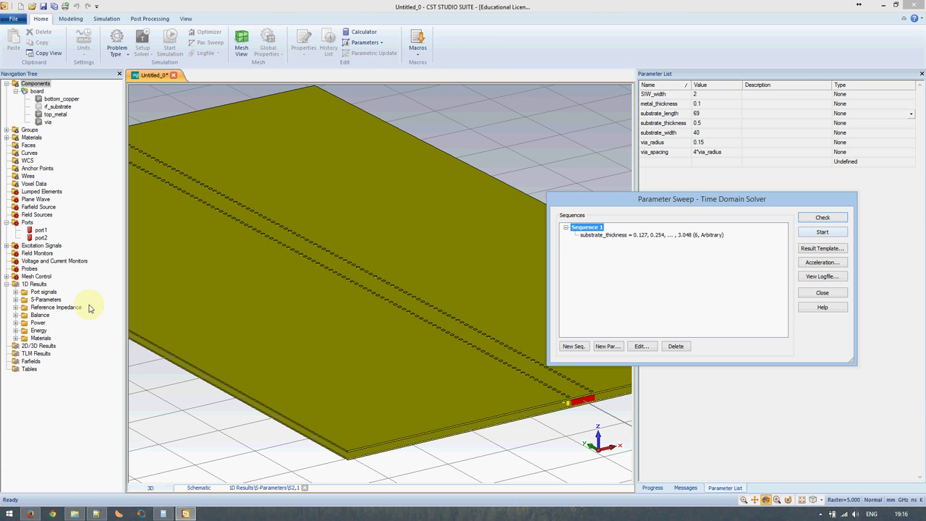
- Close the Parameter Sweep, view the S-parameter plot, then return to the maximized 3D board view
click(821, 292)
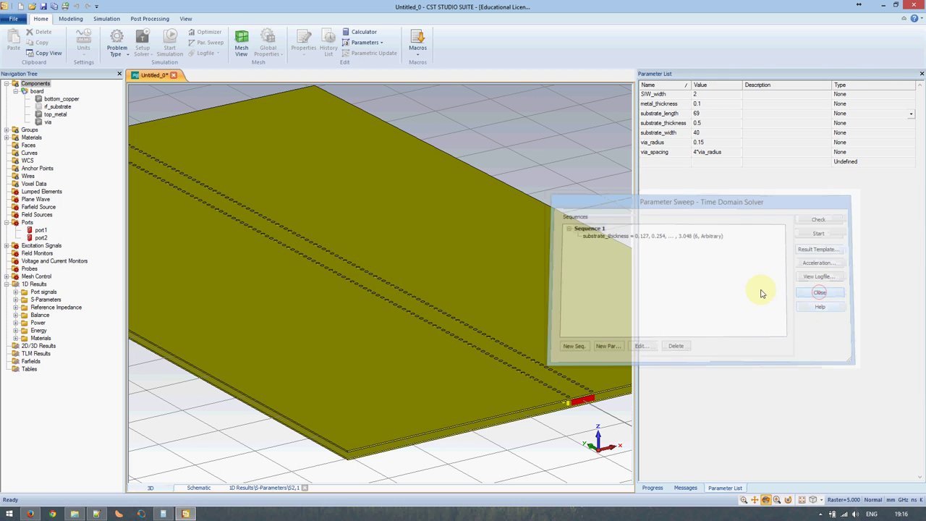
click(26, 301)
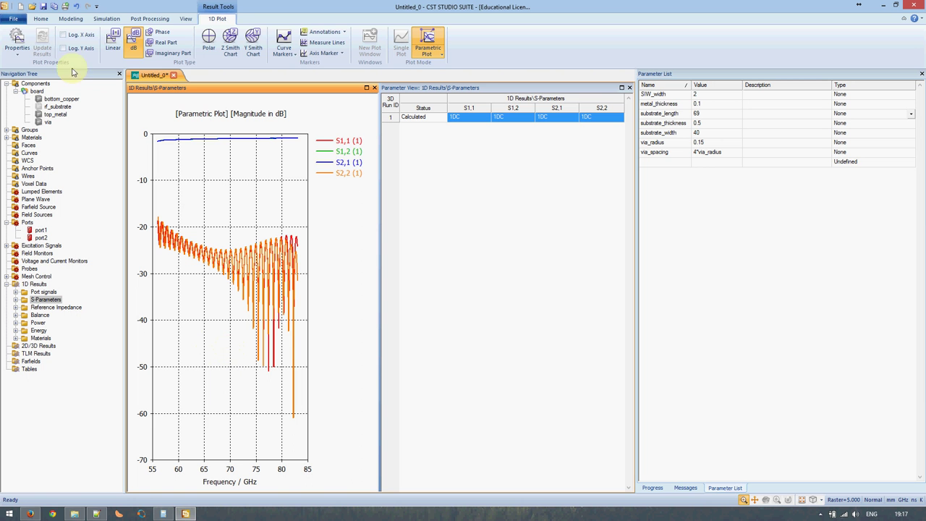
click(41, 18)
click(150, 18)
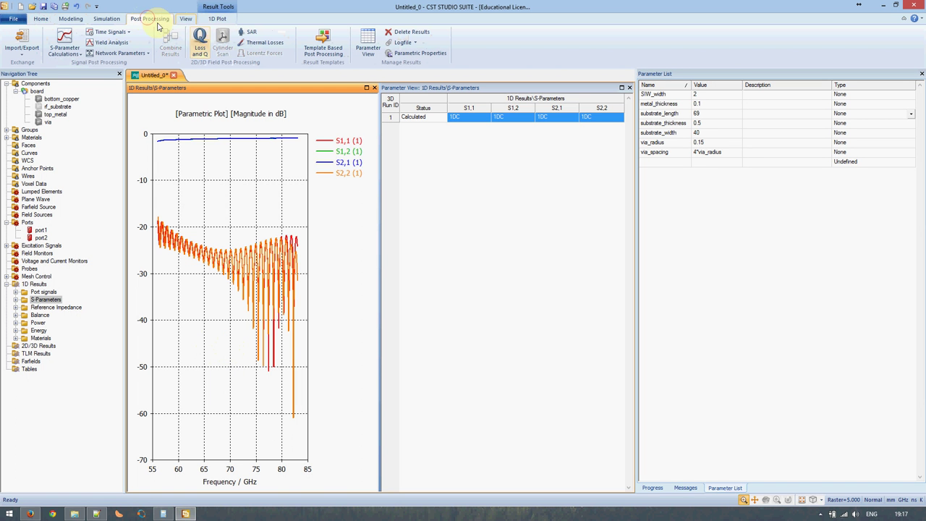
click(35, 84)
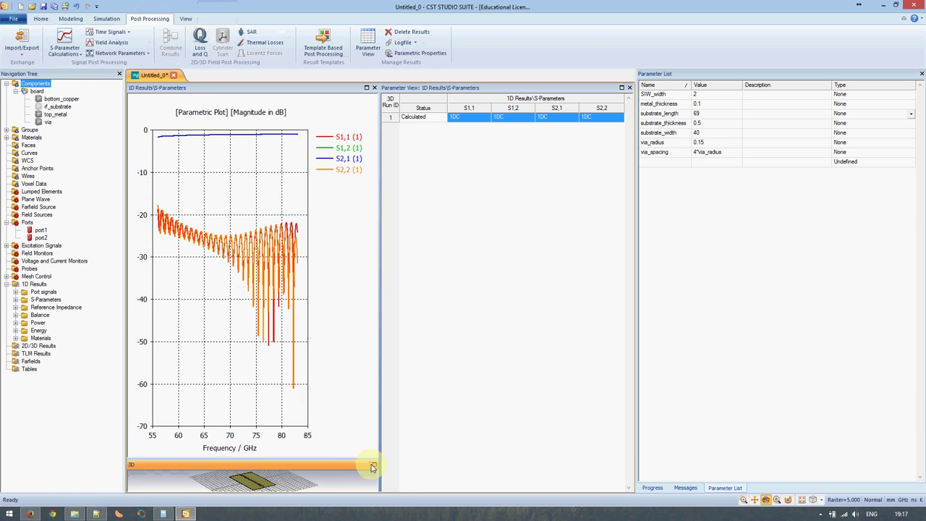
click(374, 463)
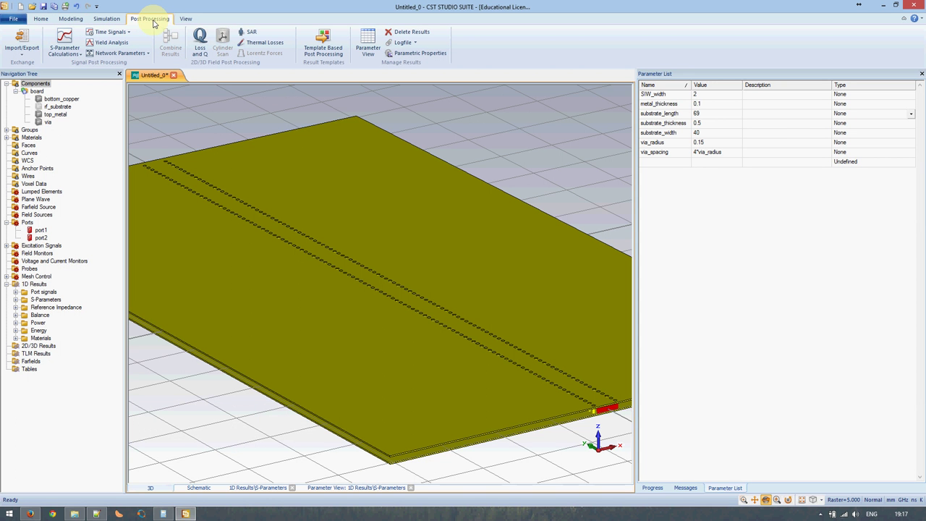
- Add an S-Parameters '- Touchstone Export' template using 101 samples and a 50 Ohm reference impedance
click(24, 52)
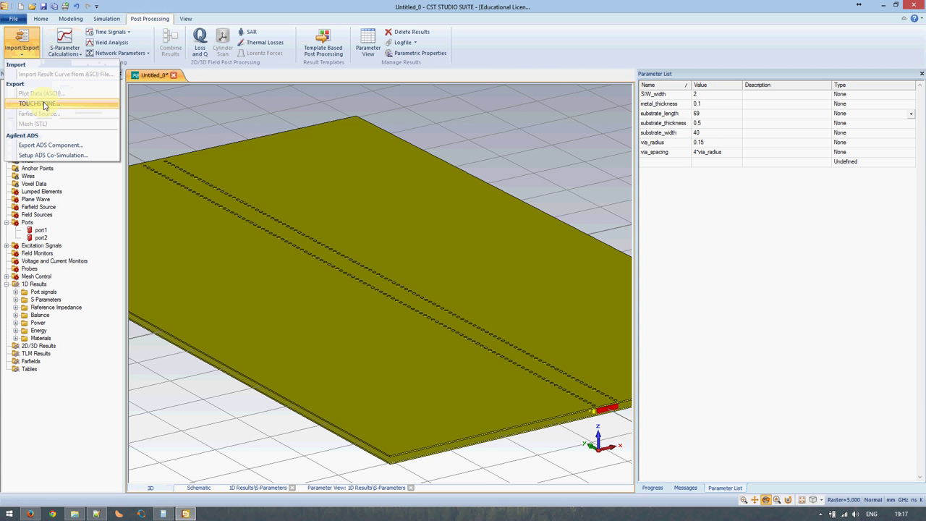
click(22, 45)
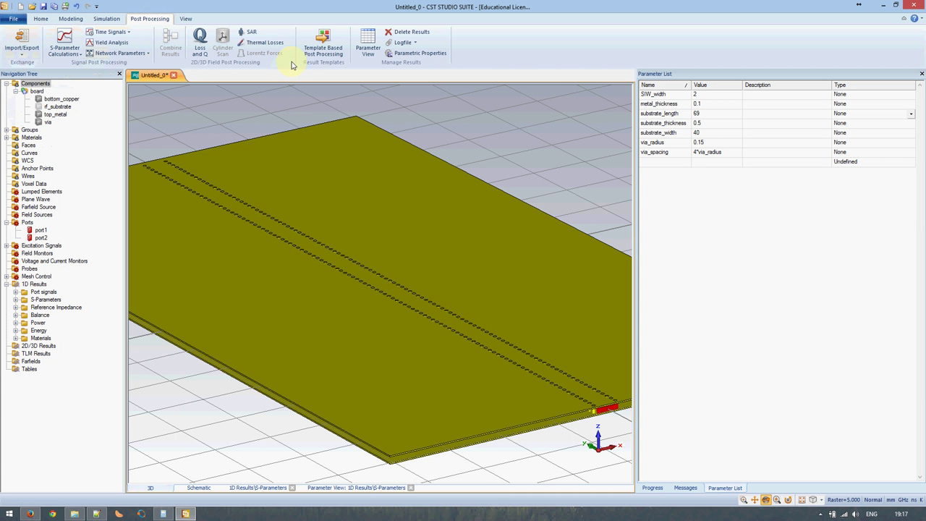
click(325, 38)
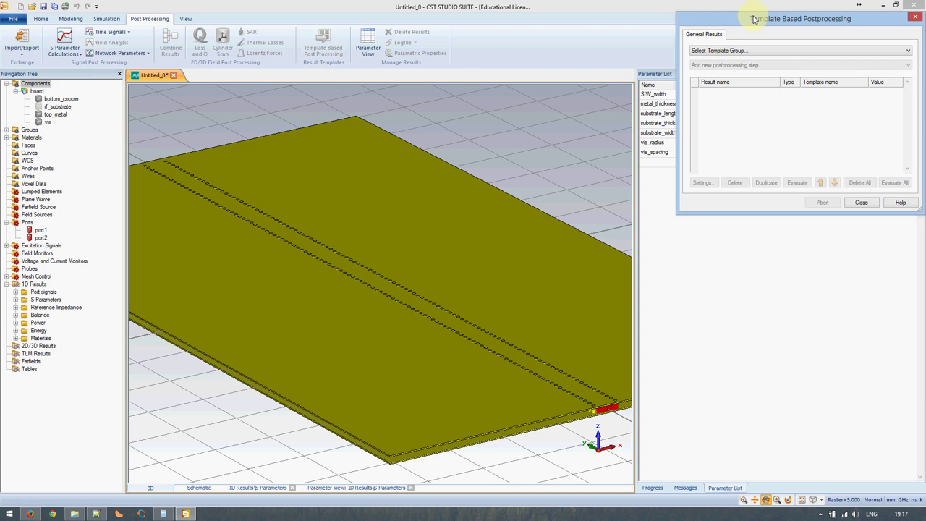
drag(769, 24, 356, 119)
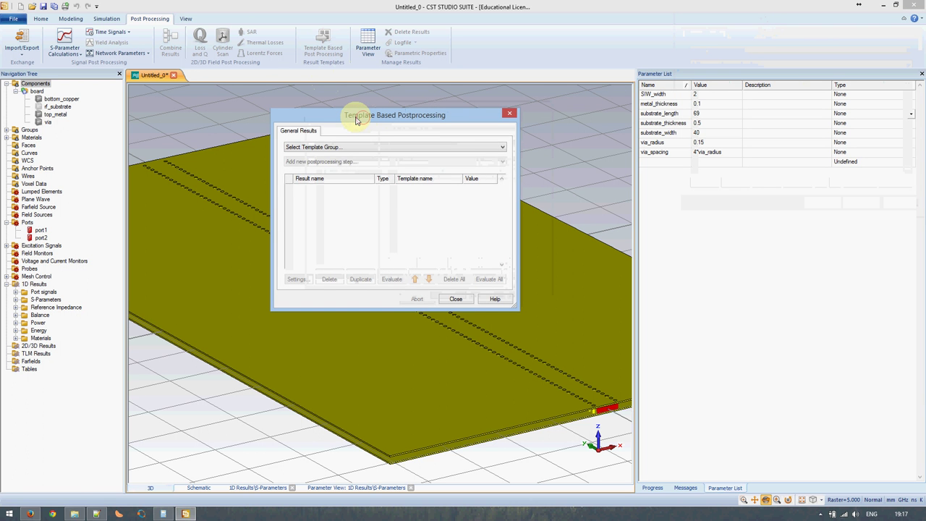
click(337, 147)
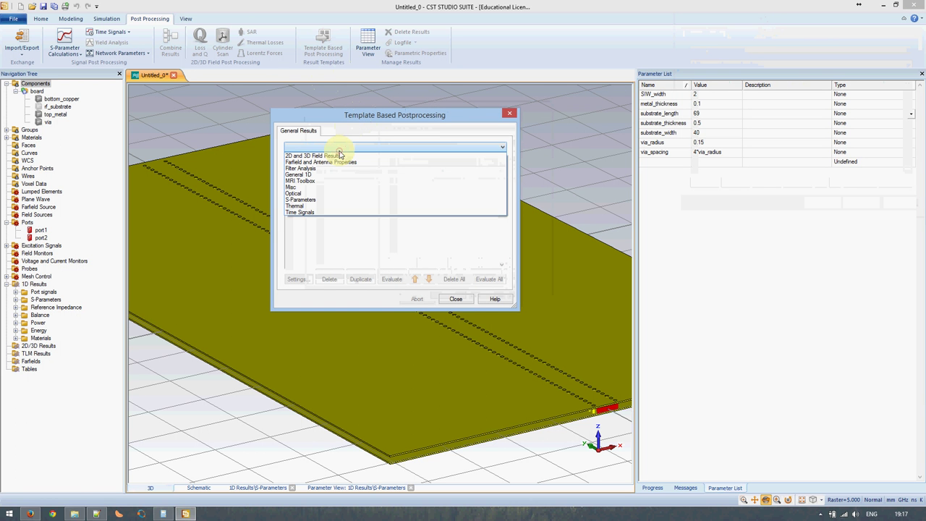
click(304, 199)
click(319, 161)
click(309, 176)
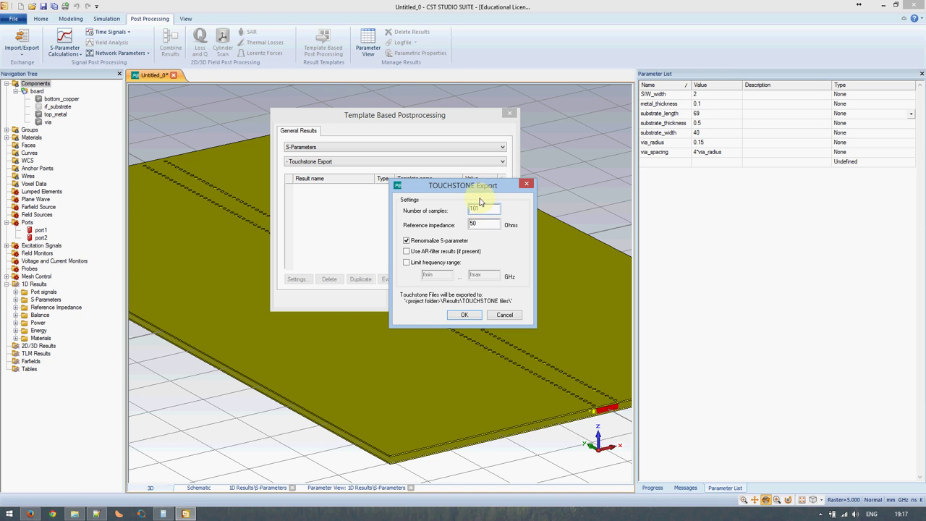
key(Tab)
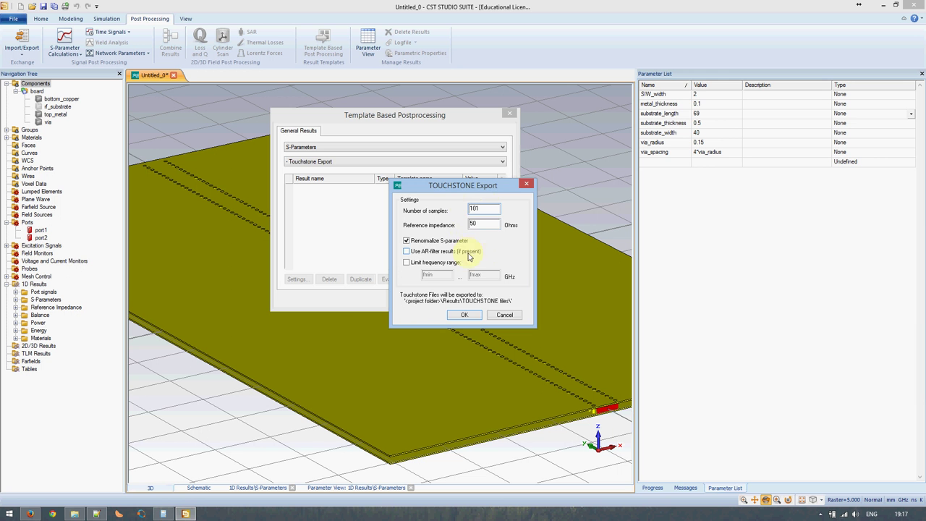
click(463, 315)
click(458, 295)
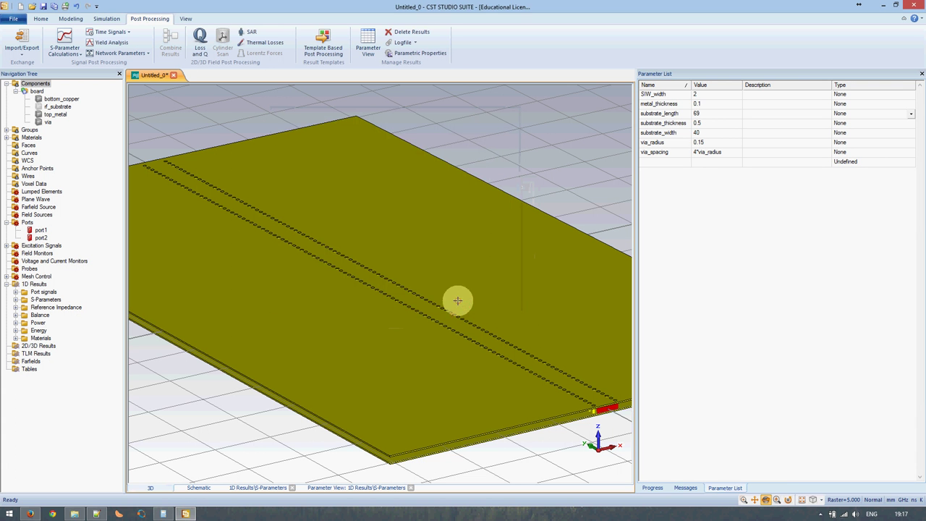
click(42, 307)
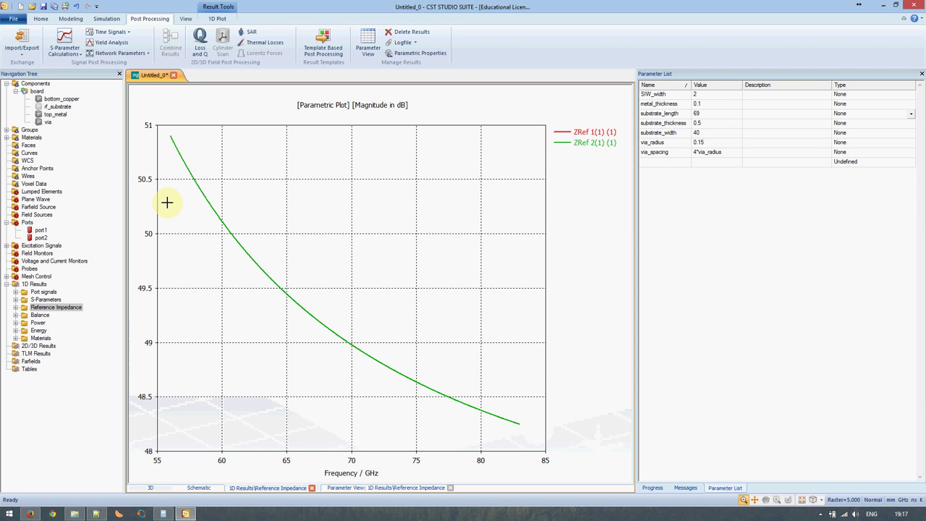
click(34, 284)
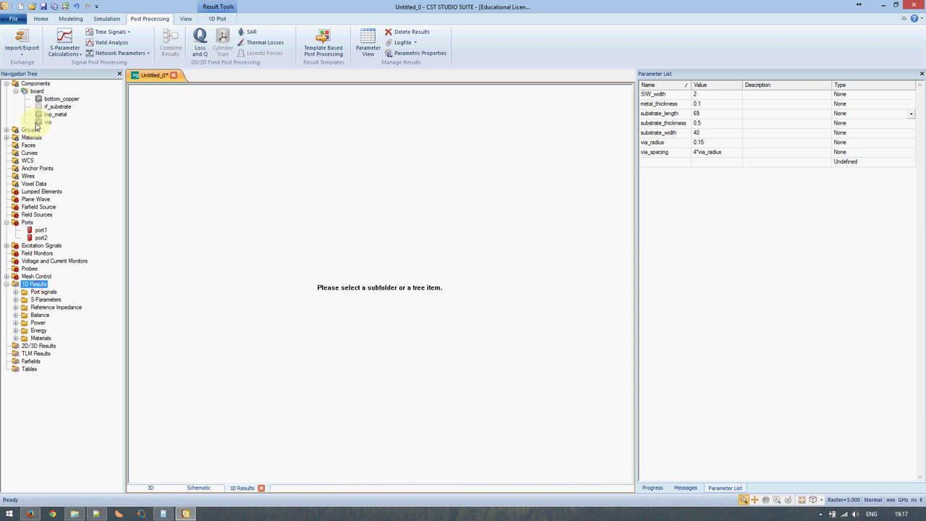
click(39, 84)
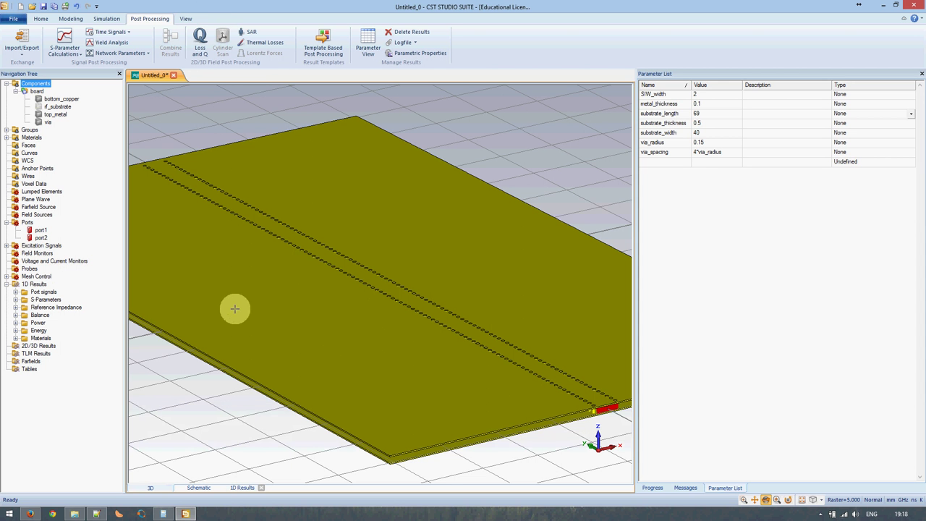
click(333, 57)
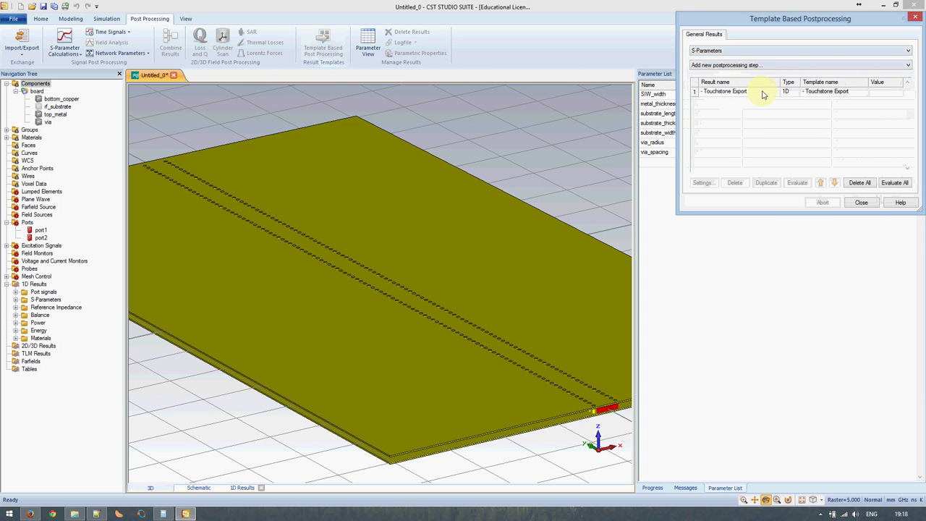
click(862, 202)
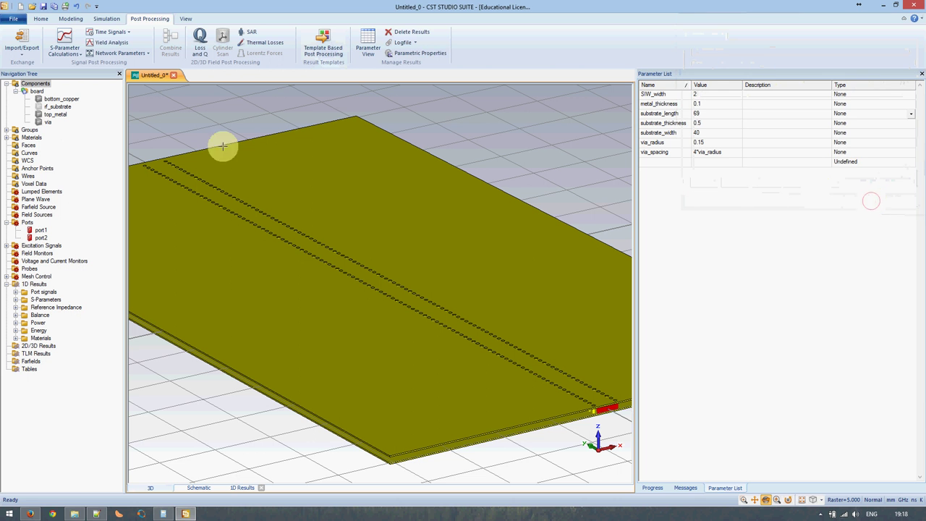
click(40, 19)
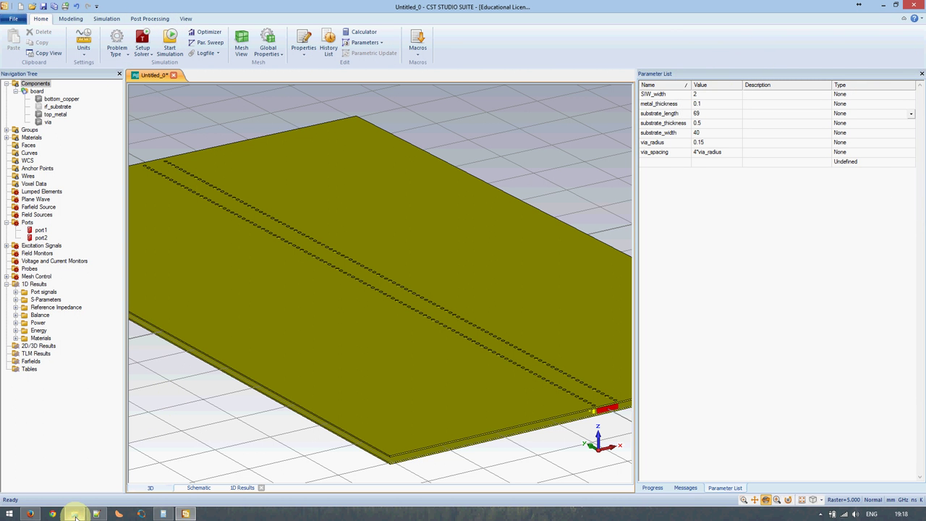
mouse_move(164, 514)
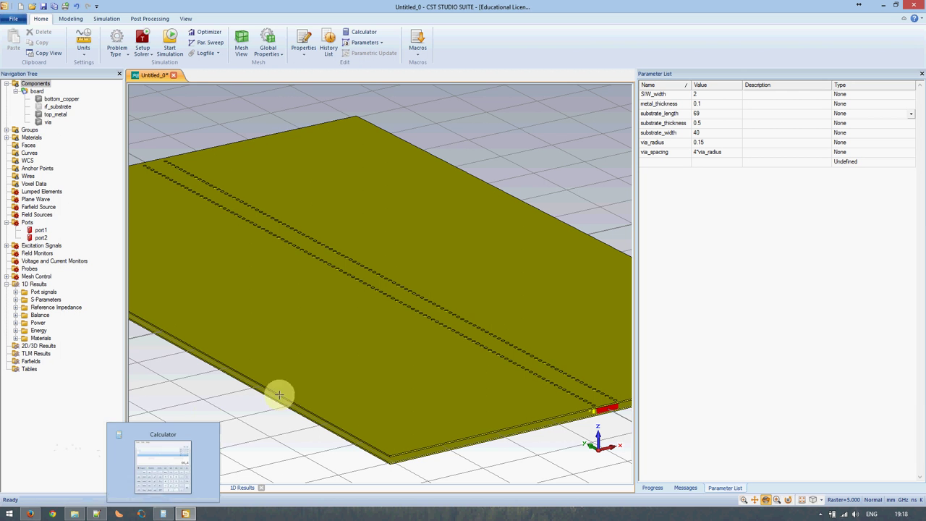
- Save the project to the Desktop as 'tesSIW', start the simulation, and open File Explorer
key(super+e)
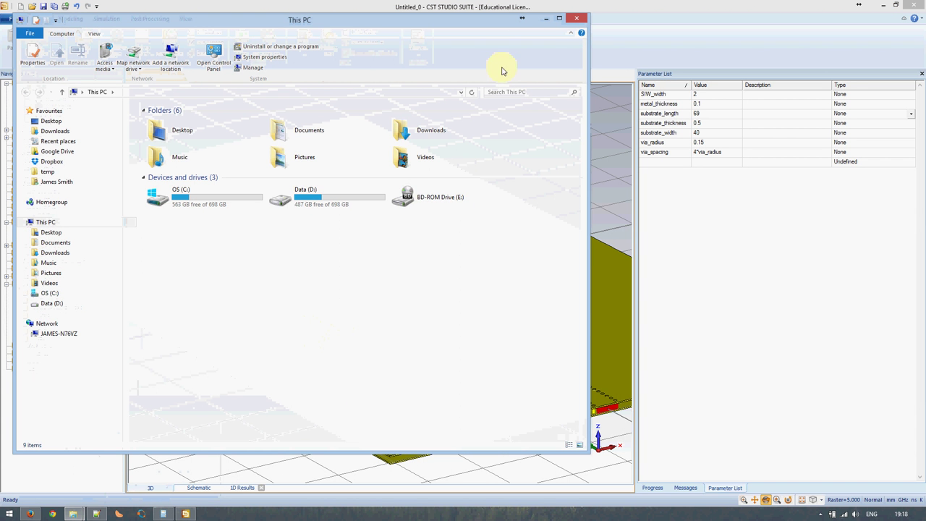
click(546, 18)
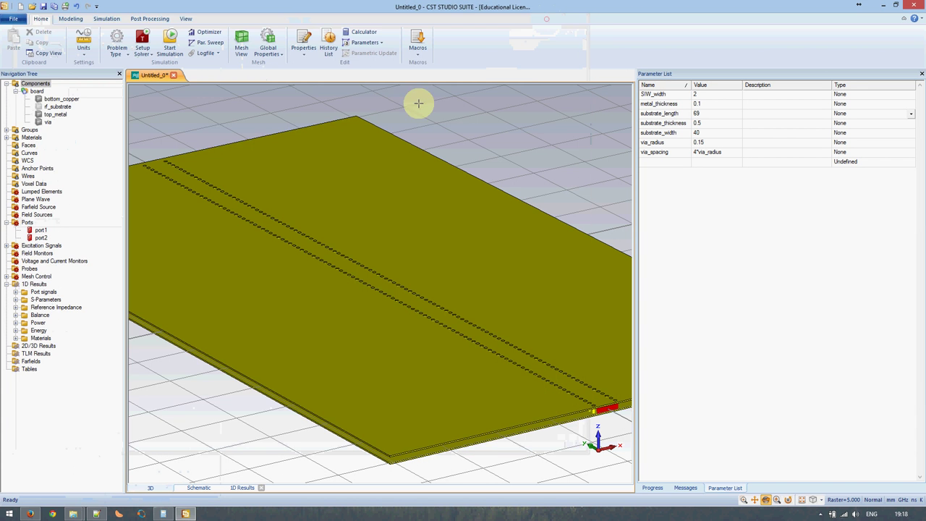
click(42, 6)
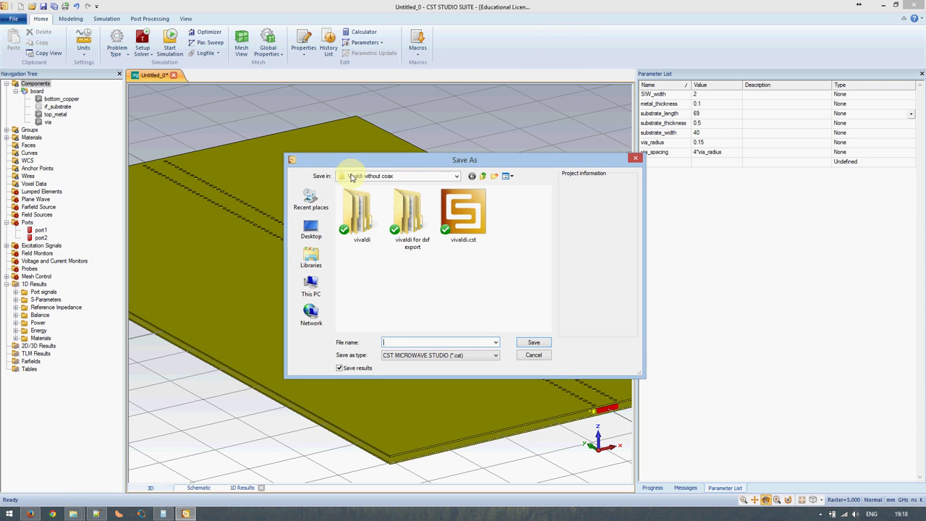
click(311, 229)
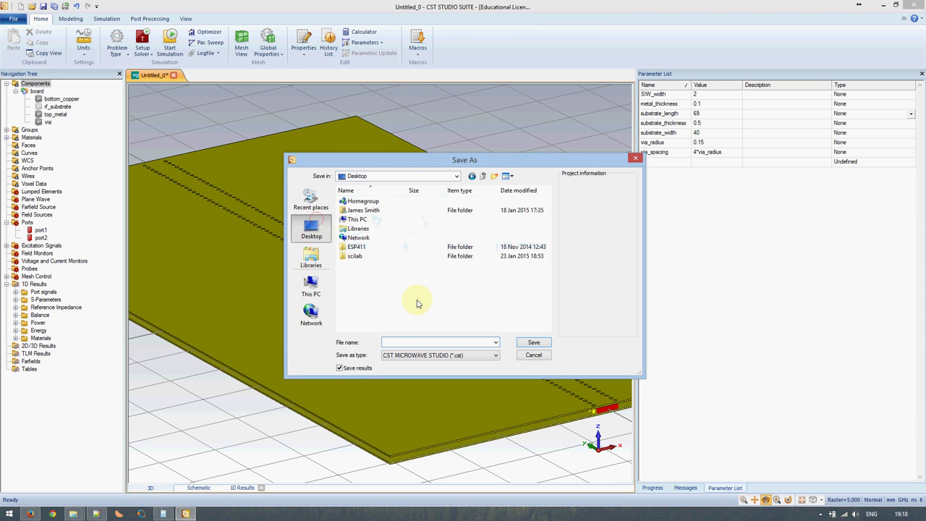
click(396, 343)
text(tes)
text(SIW_Duroid6002_56ghz)
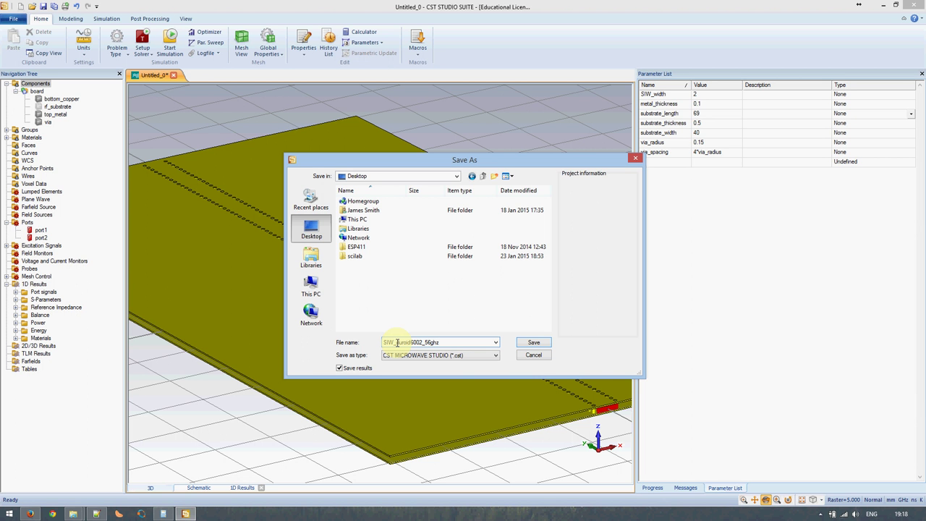
key(Return)
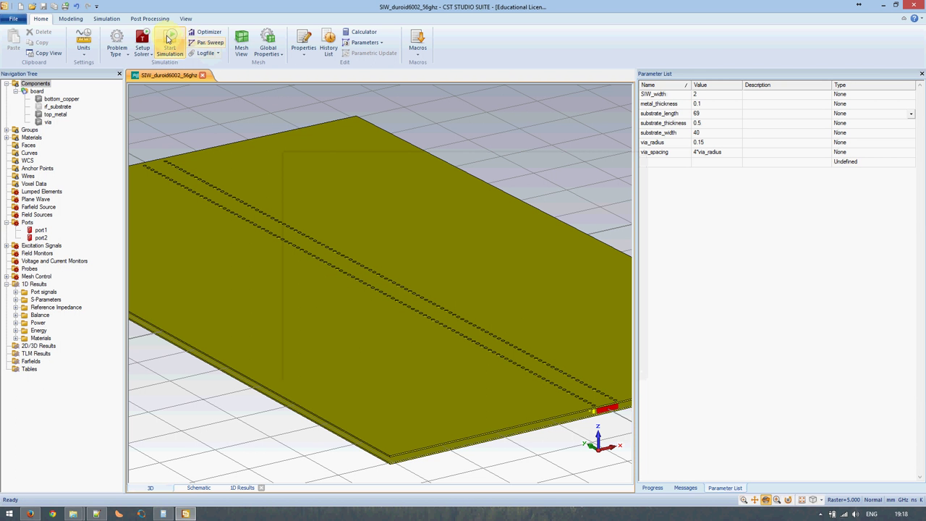
click(168, 39)
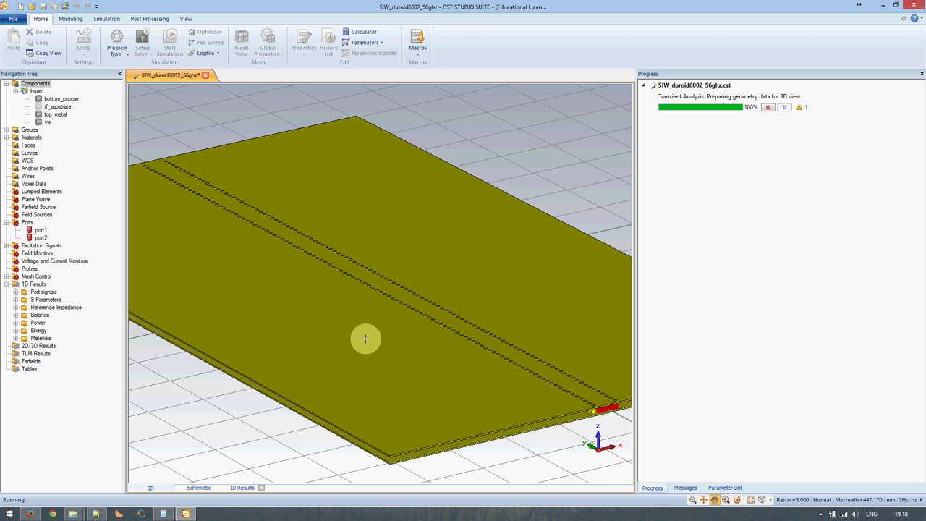
key(super+e)
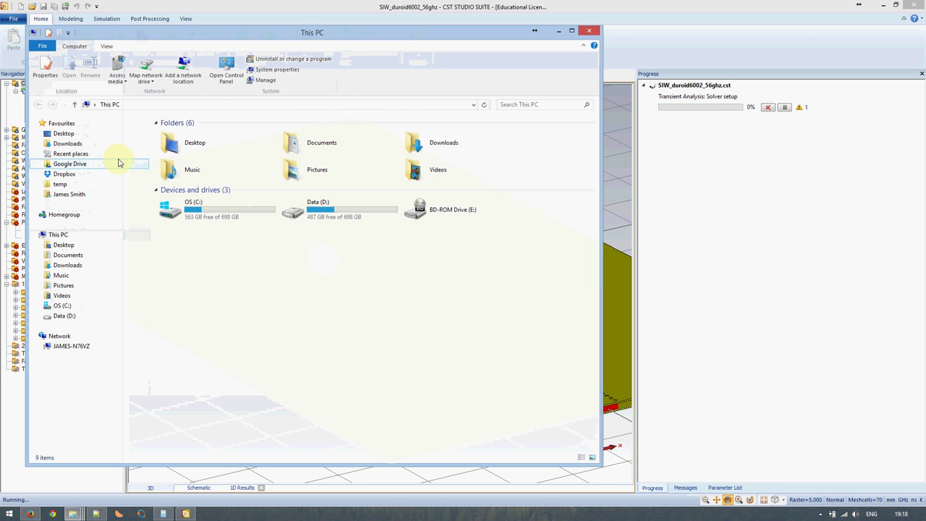
- Open Desktop > SIW_duroid6002_56ghz > Result in File Explorer, then switch back to the CST window
click(63, 134)
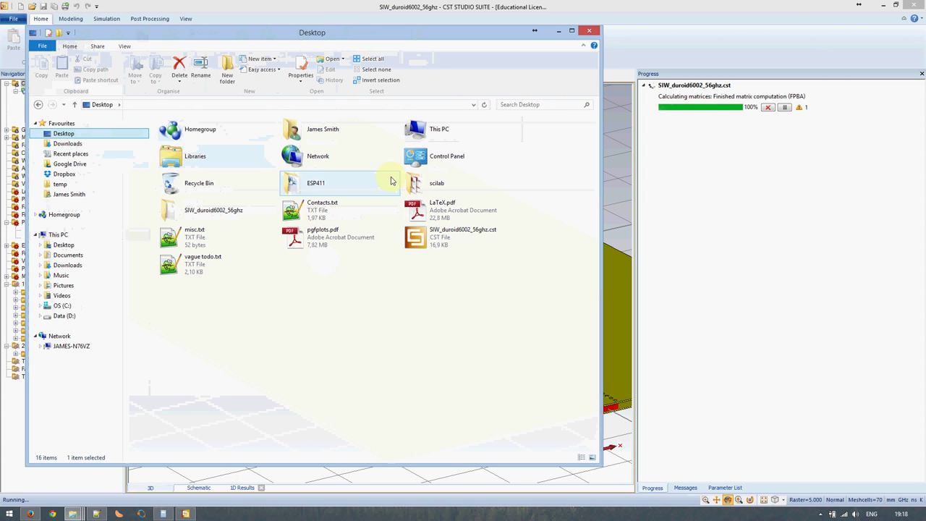
click(447, 235)
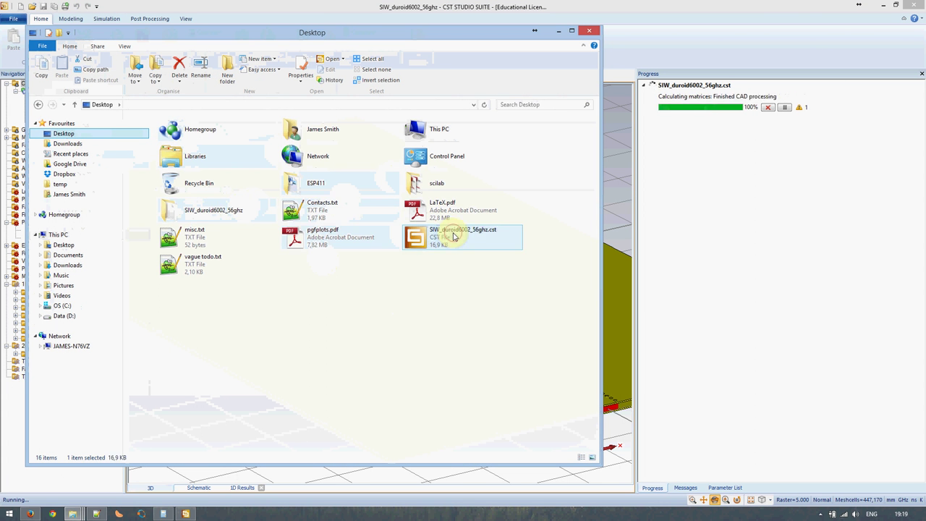
click(190, 210)
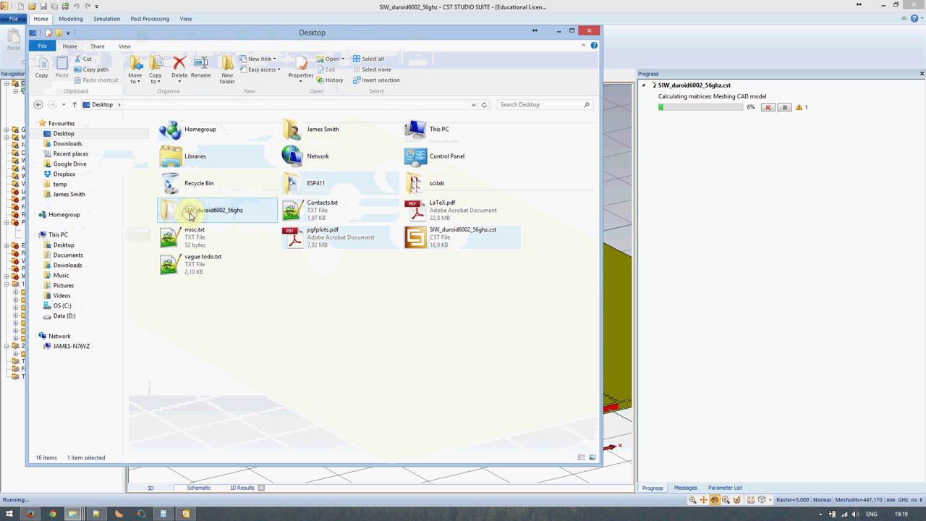
double_click(207, 214)
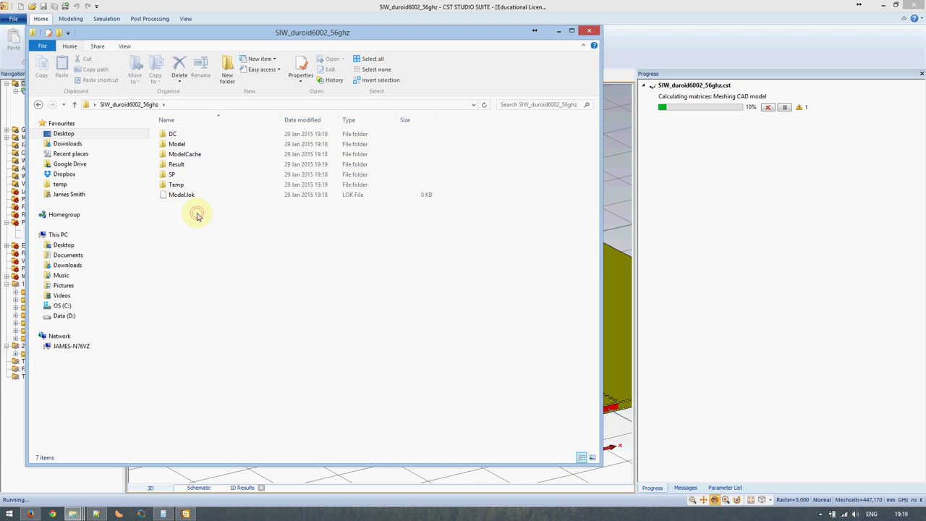
click(183, 166)
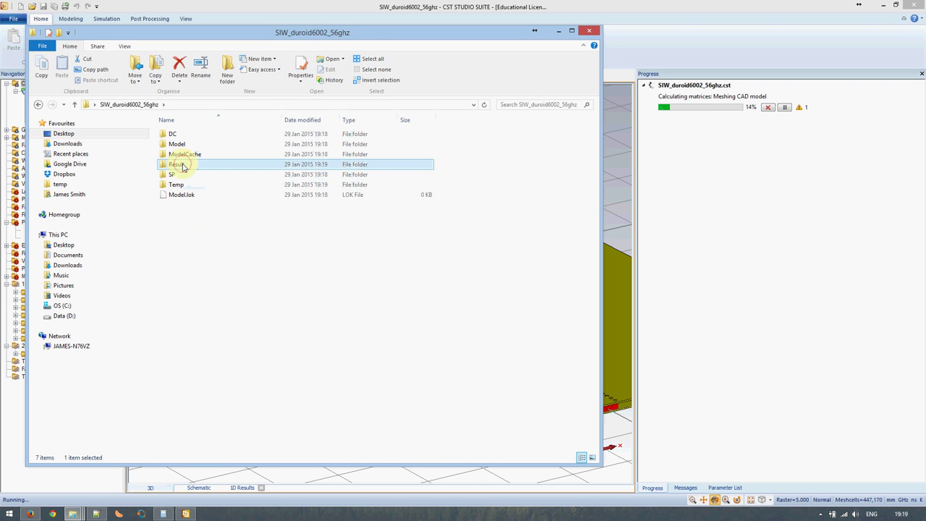
double_click(181, 166)
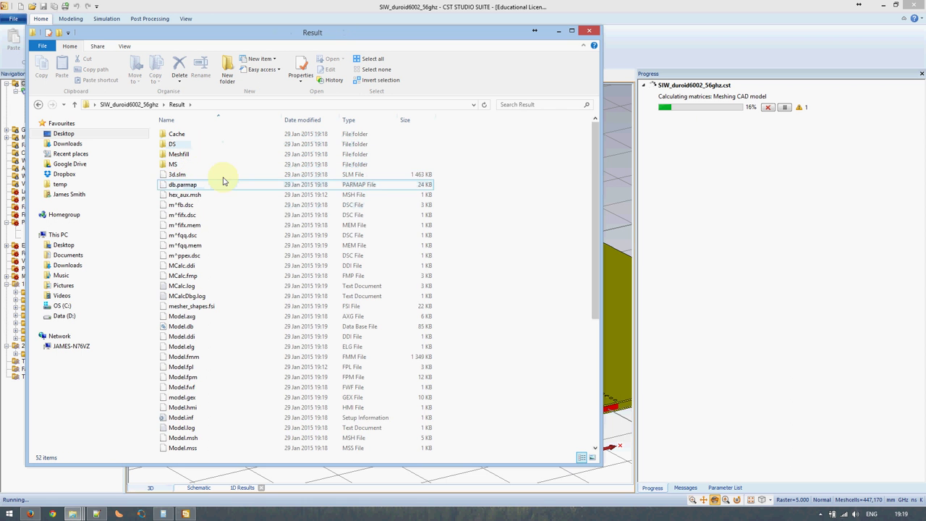
scroll(233, 264, down, 7)
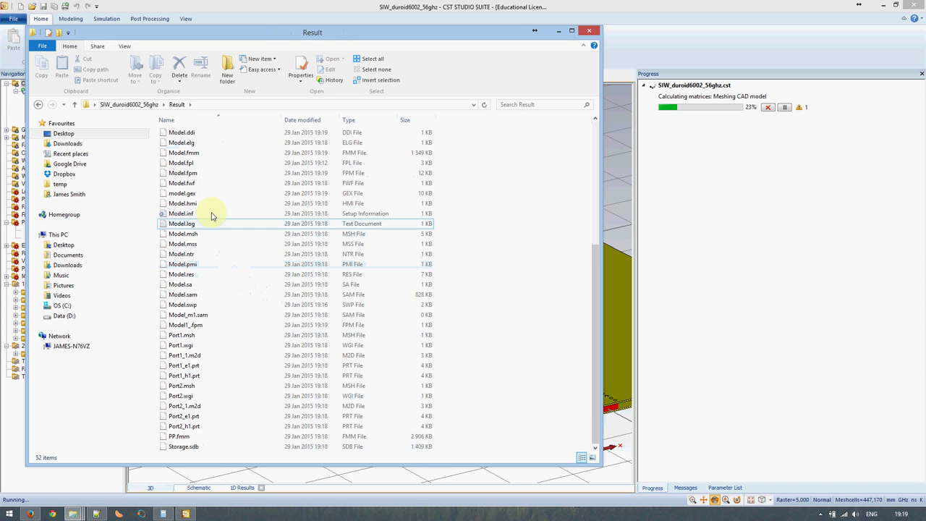
scroll(217, 326, up, 7)
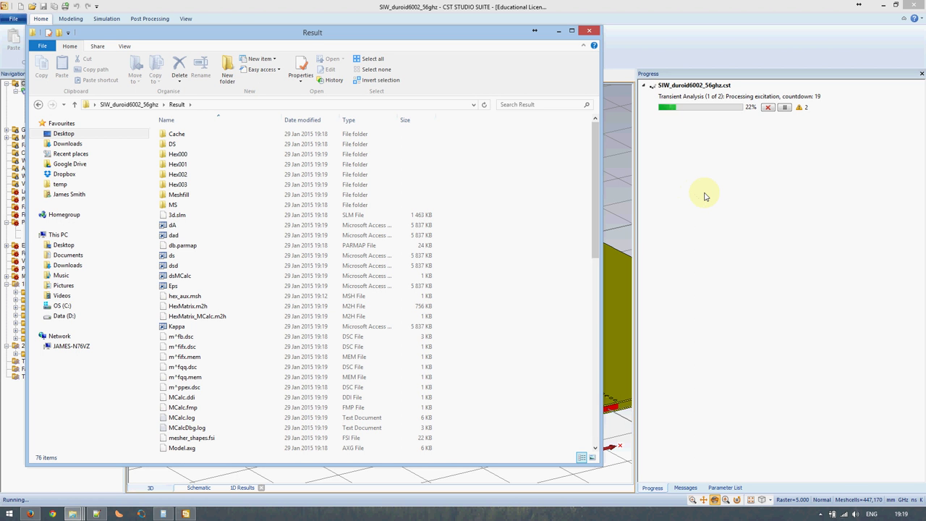
click(235, 187)
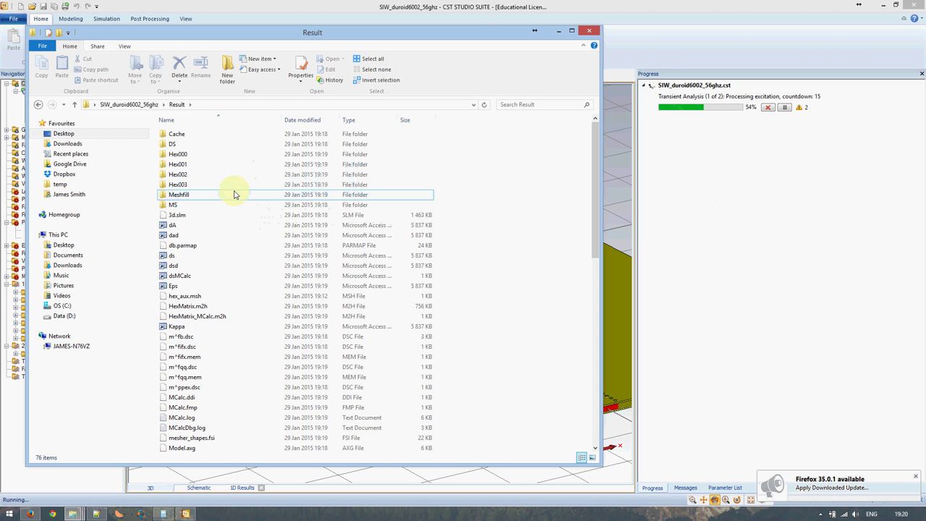
click(472, 19)
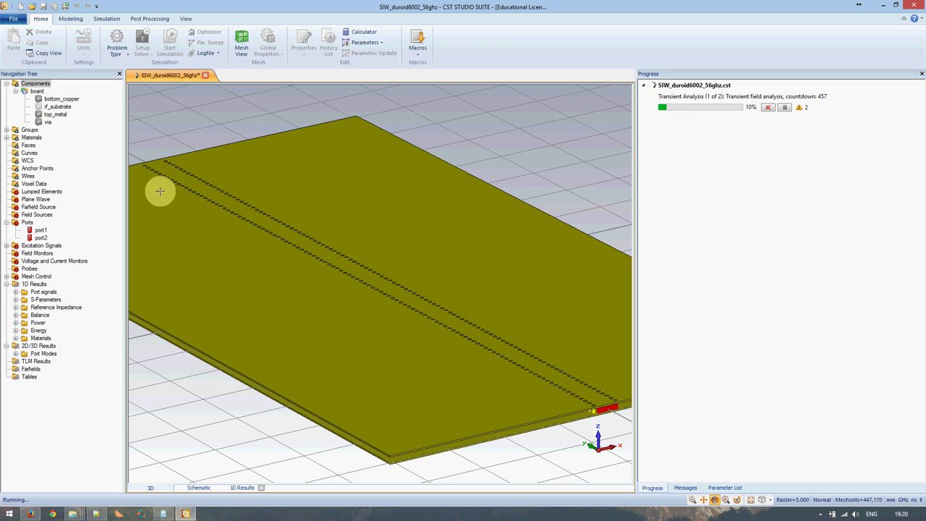
- View the S-parameter magnitude plot and the Port signals time plot, then go back to Components
click(40, 301)
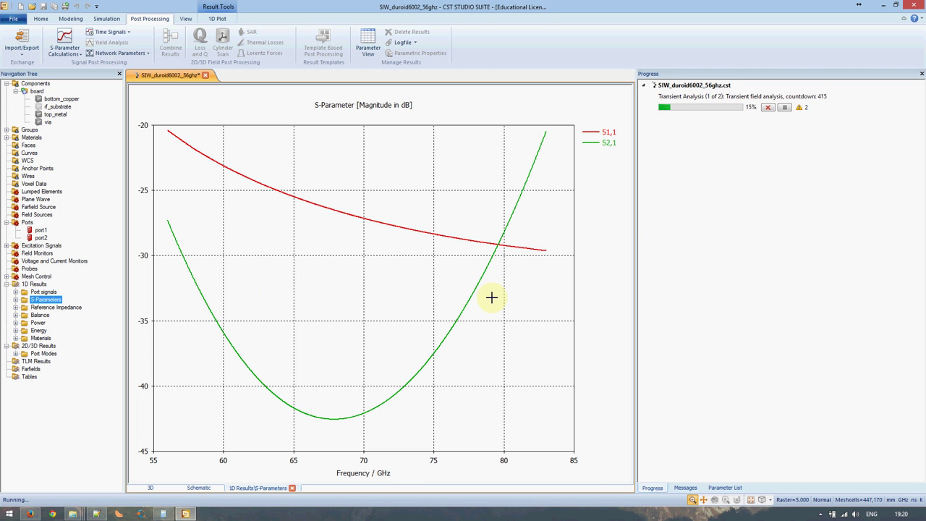
click(15, 292)
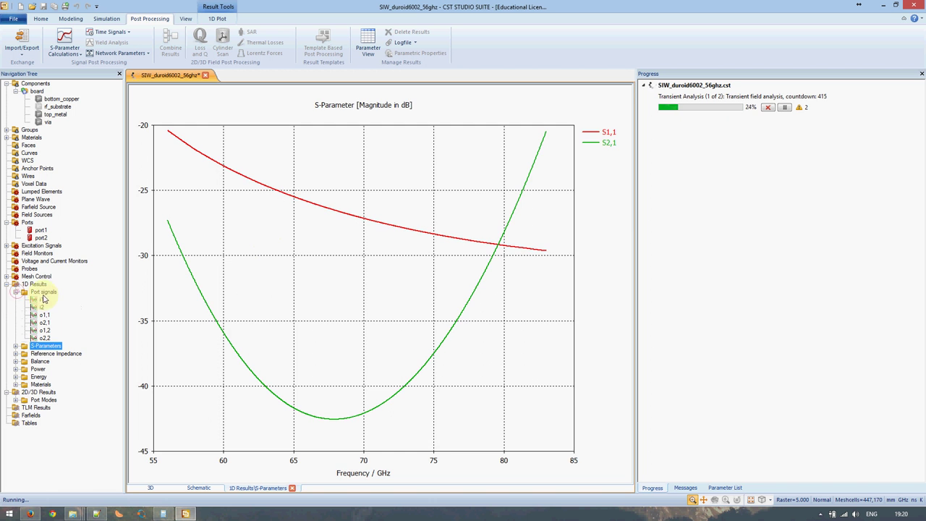
click(42, 293)
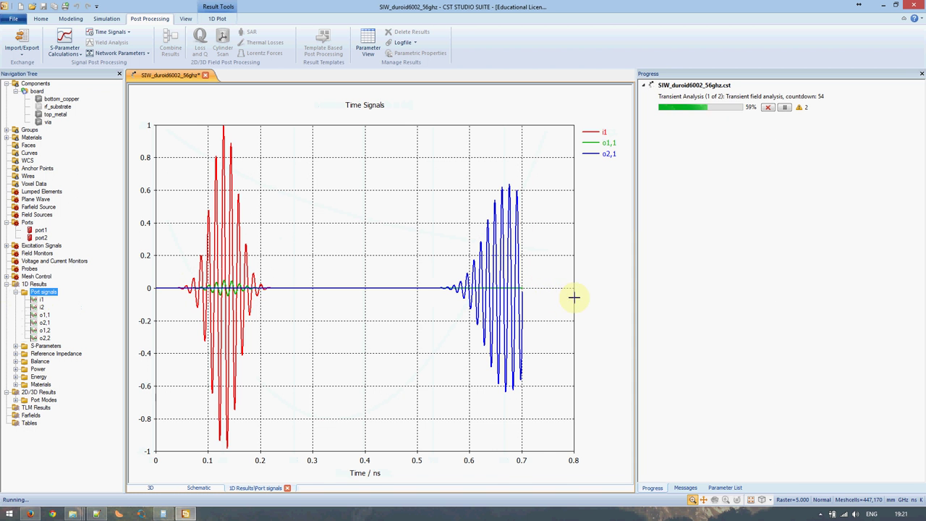
click(36, 84)
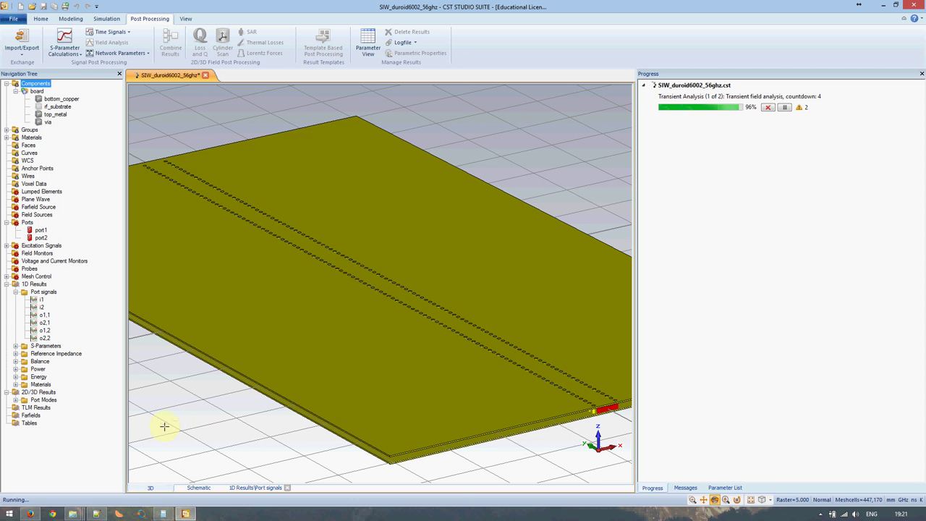
- Bring up the Notepad++ design notes, select the line 1 material name, and move the window right
click(94, 513)
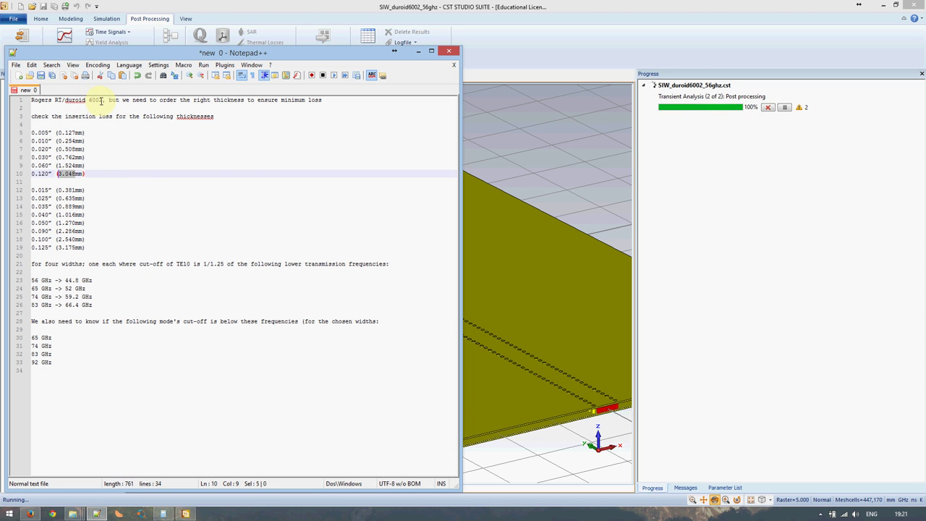
drag(102, 101, 31, 101)
drag(108, 55, 391, 56)
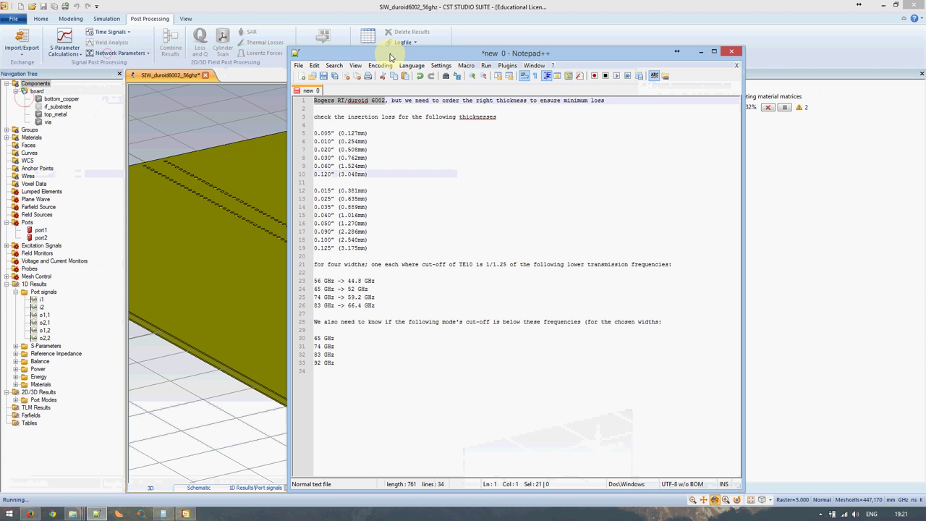
- Expand Materials to show the PEC parts, then bring the notes back to the front
click(6, 136)
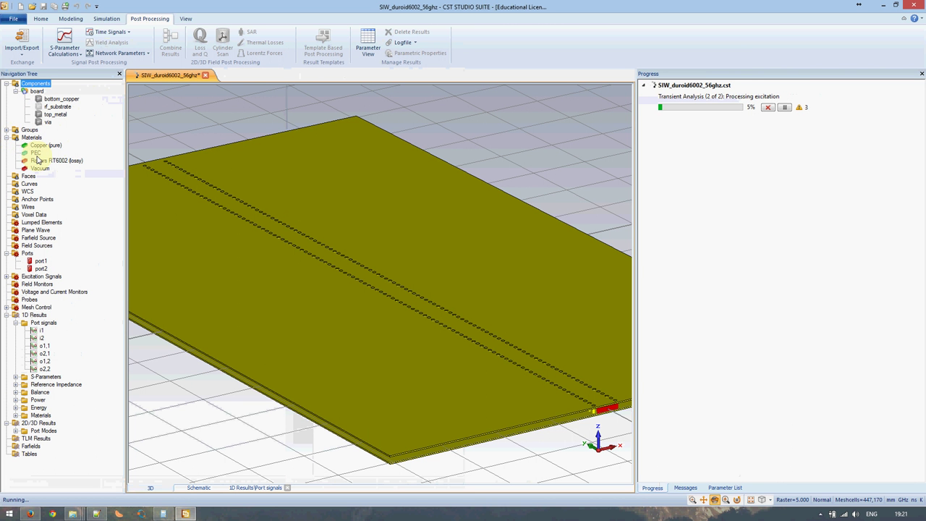
click(34, 153)
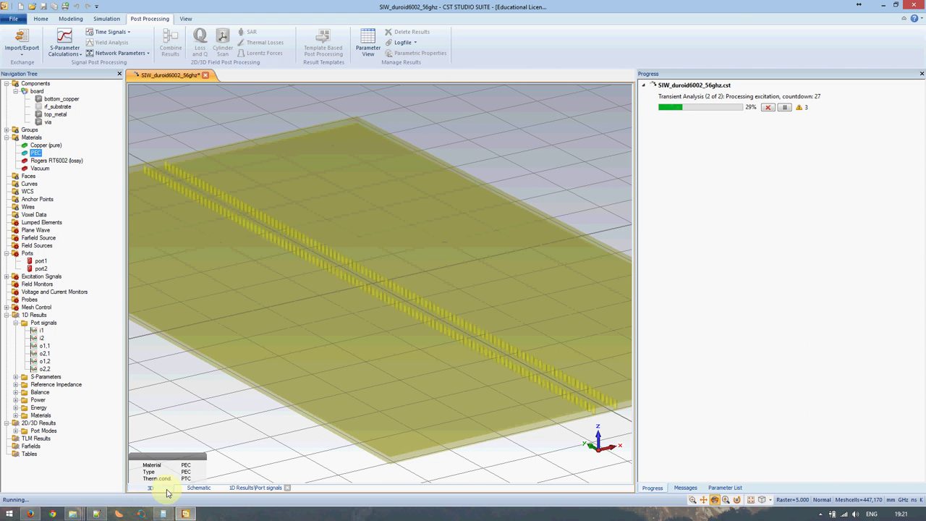
click(95, 514)
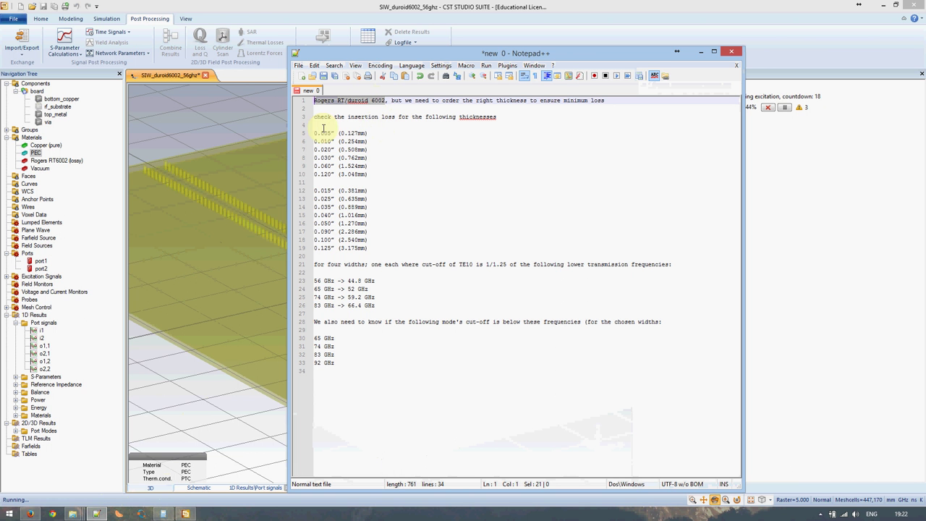
- Highlight the substrate thickness list and mode cut-off frequencies, then minimize Notepad++ to reveal CST
drag(314, 133, 369, 248)
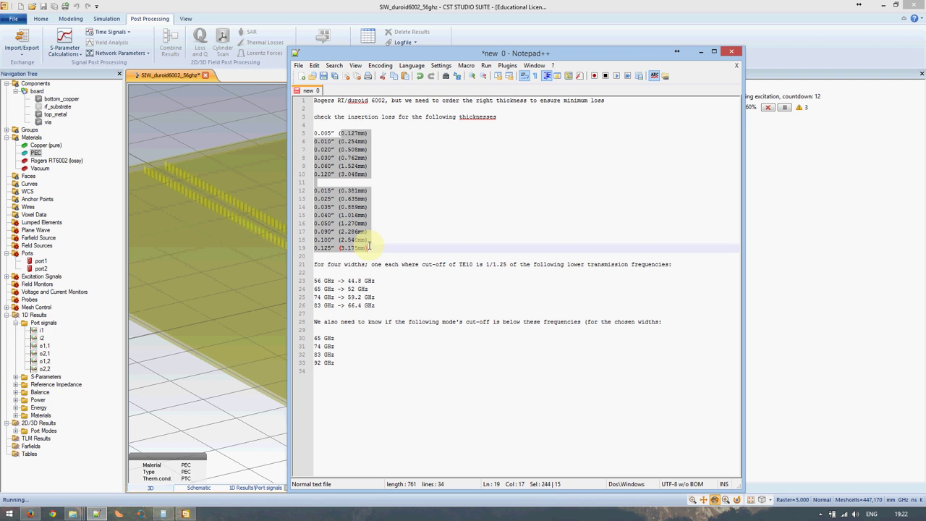
click(367, 280)
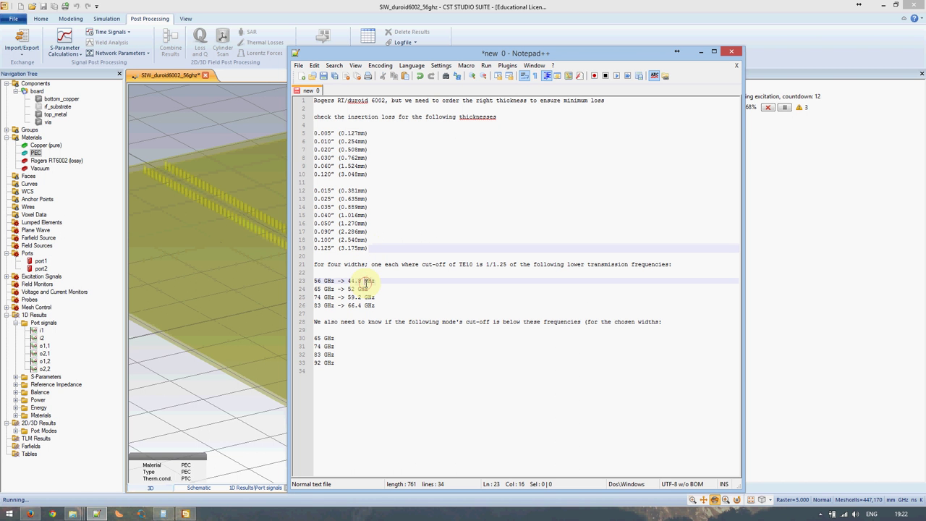
drag(341, 338, 344, 364)
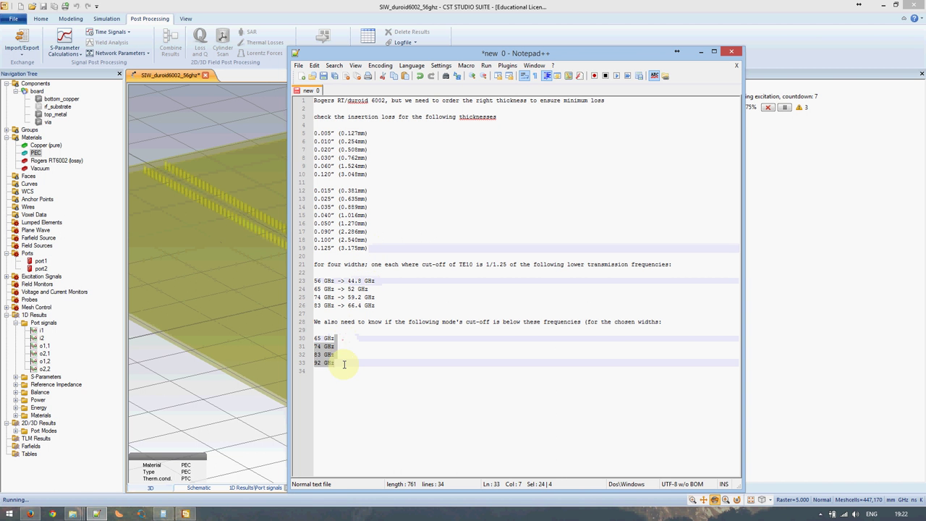
click(343, 363)
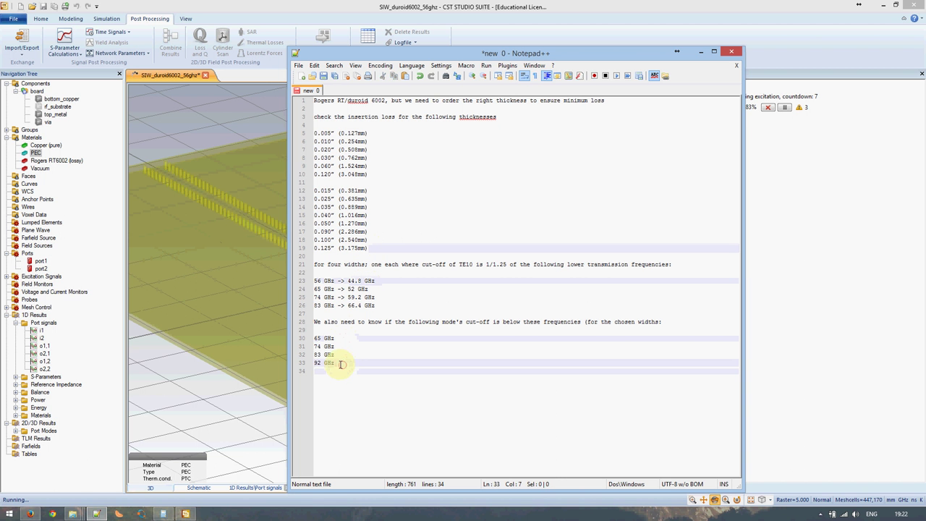
click(353, 367)
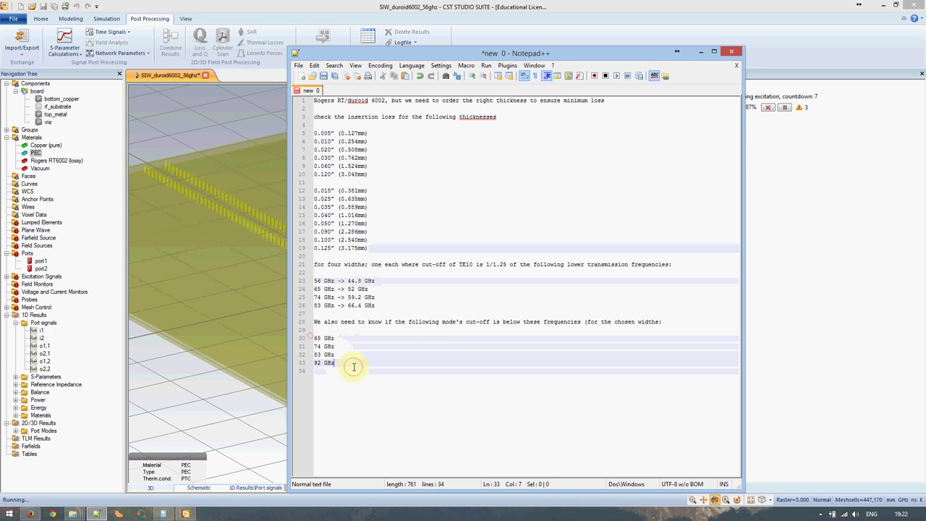
click(699, 53)
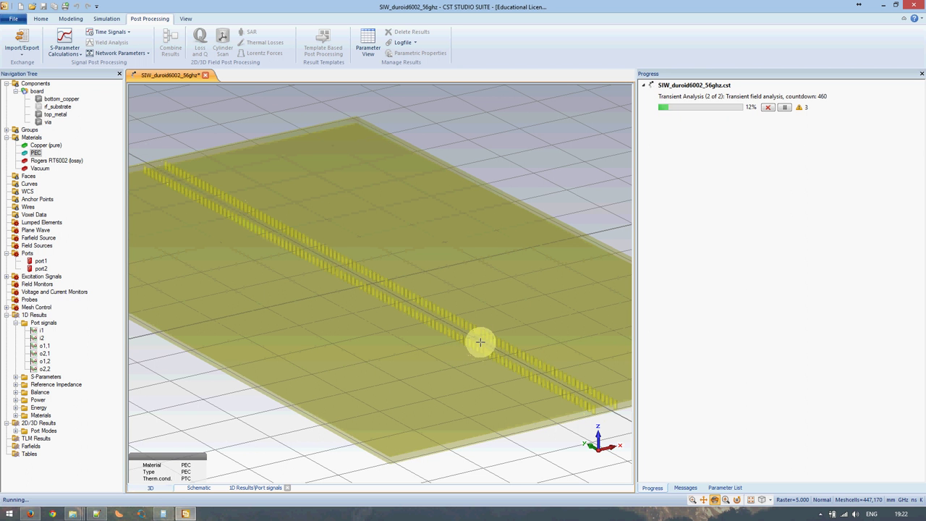
click(72, 514)
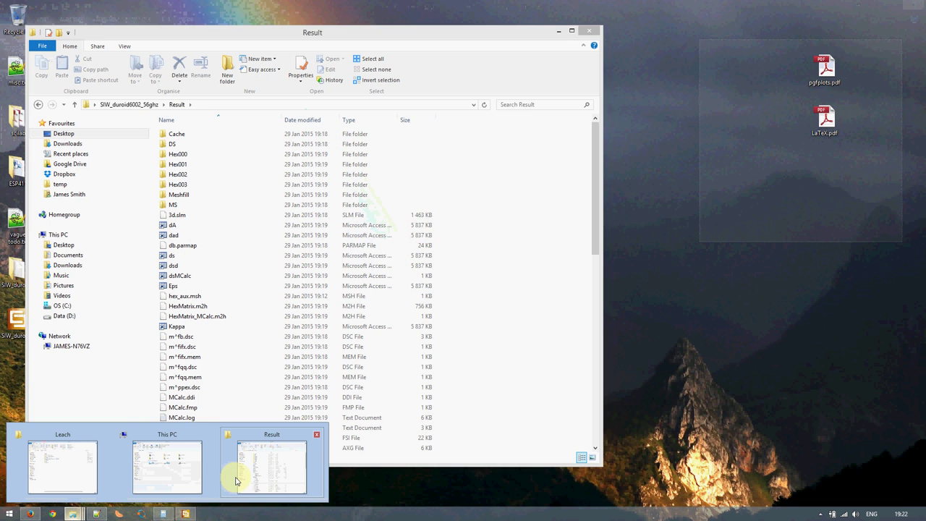
click(234, 473)
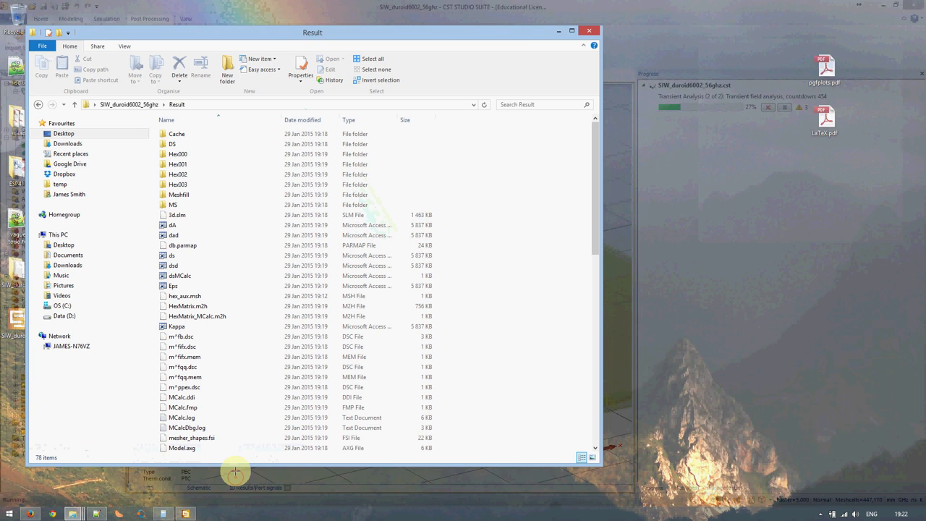
click(559, 32)
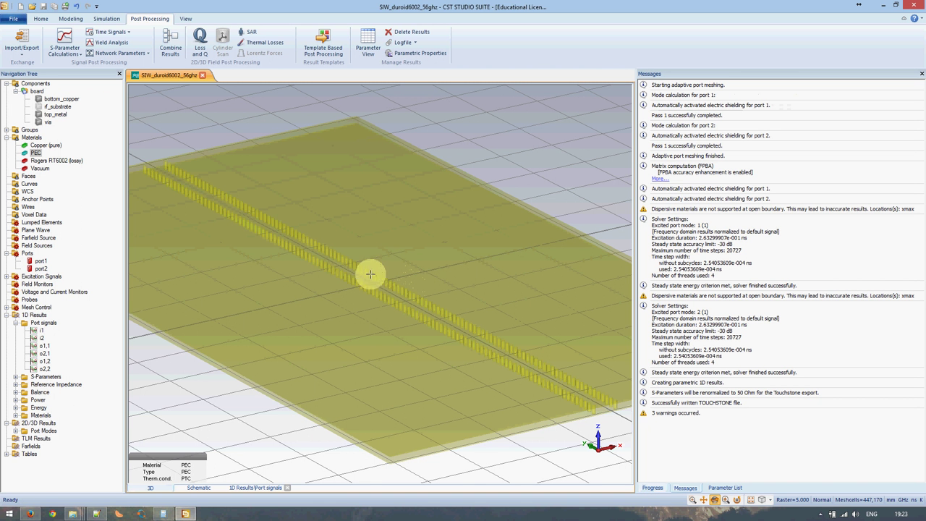
- Restore the Result folder window, enter TOUCHSTONE files, and open MWS-run-0001-parameter.txt
click(73, 510)
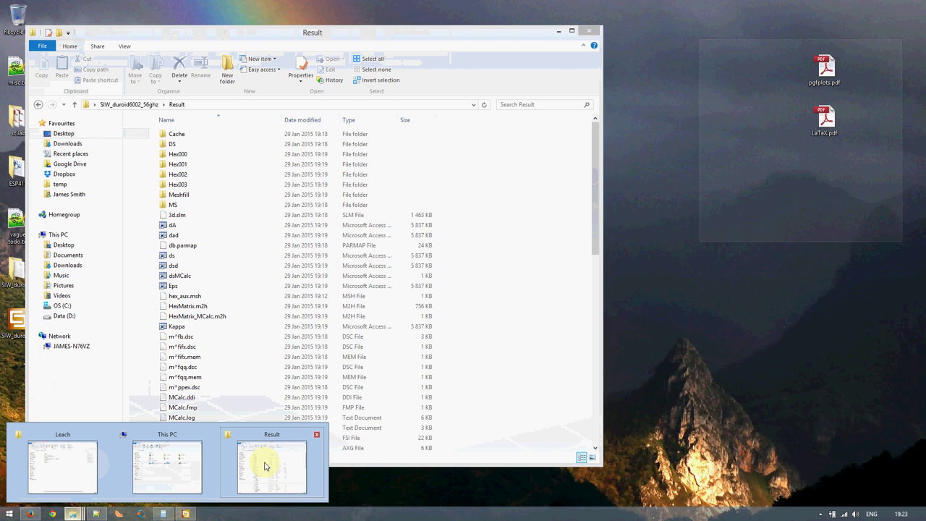
click(265, 463)
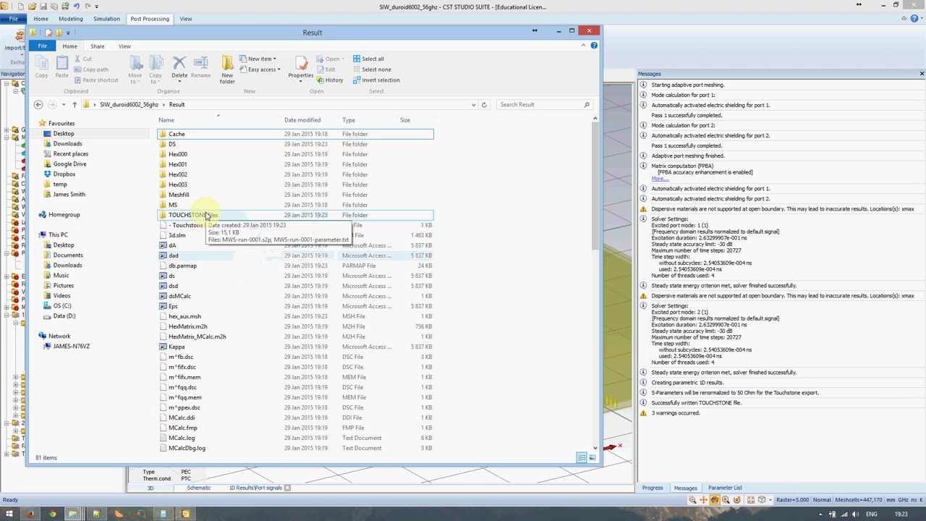
double_click(205, 214)
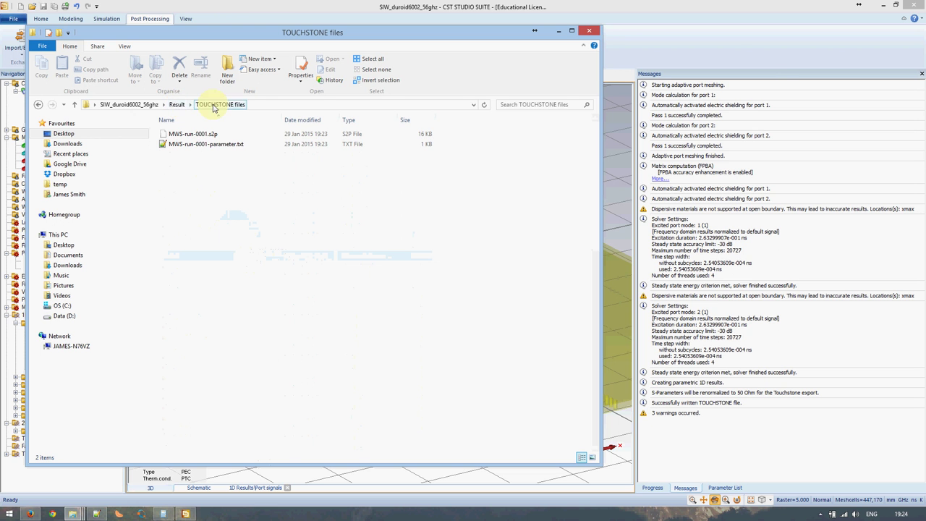
click(210, 144)
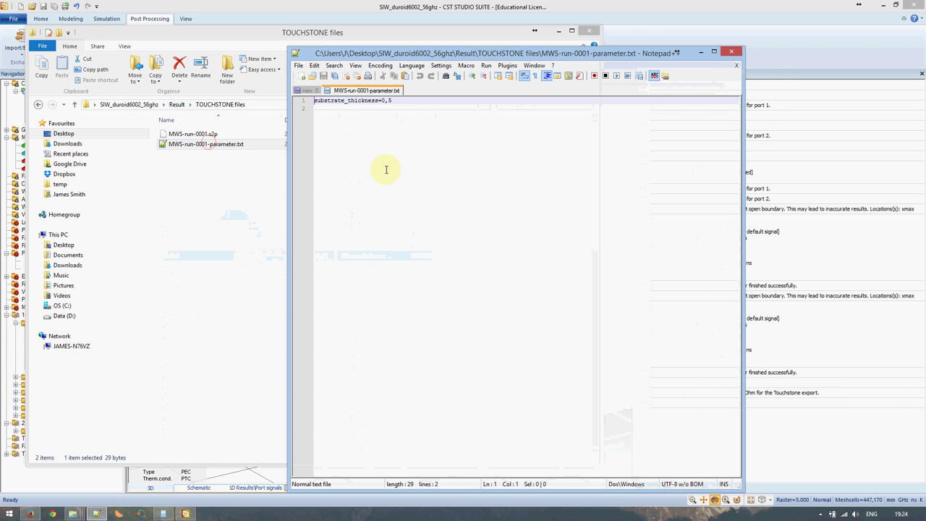
- Highlight the substrate_thickness=0,5 line, then select MWS-run-0001.s2p in the TOUCHSTONE files folder
drag(397, 100, 311, 102)
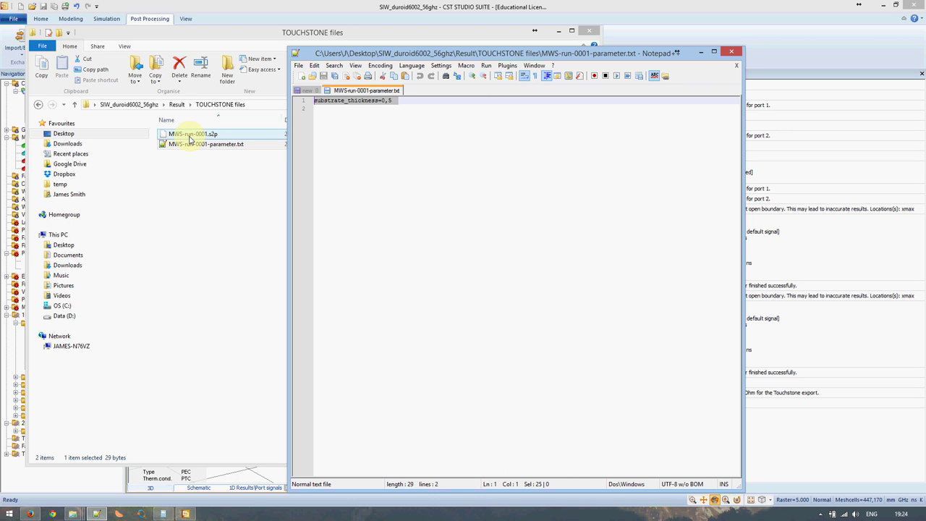
click(192, 138)
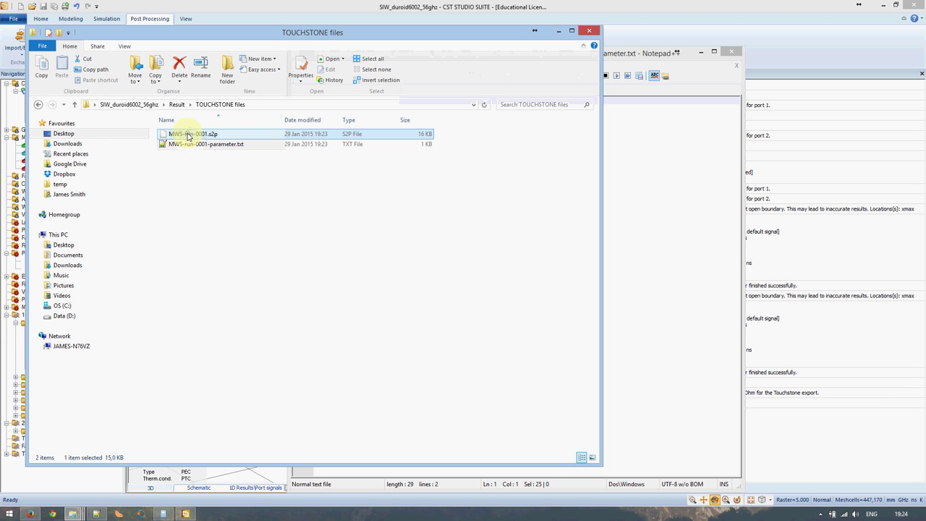
- Open MWS-run-0001.s2p via Edit with Notepad++ and widen the window so data rows fit
right_click(188, 136)
click(223, 160)
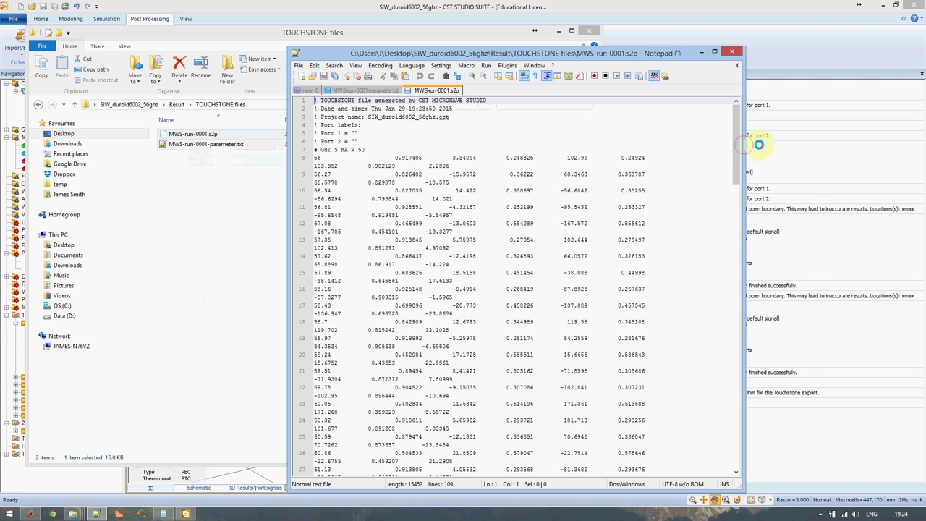
drag(744, 145, 902, 155)
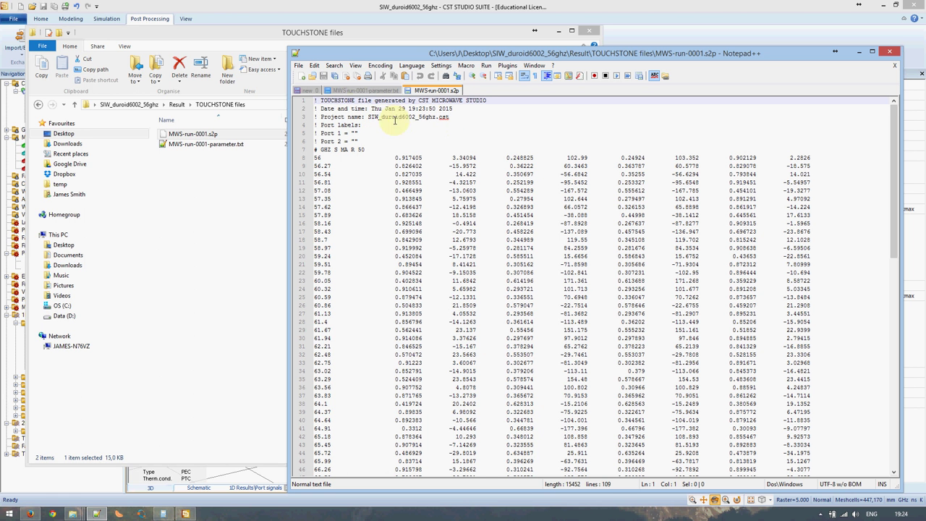
- Point out the '# GHZ S MA R 50' option line: S parameters, MA format, 50 ohm reference
click(335, 149)
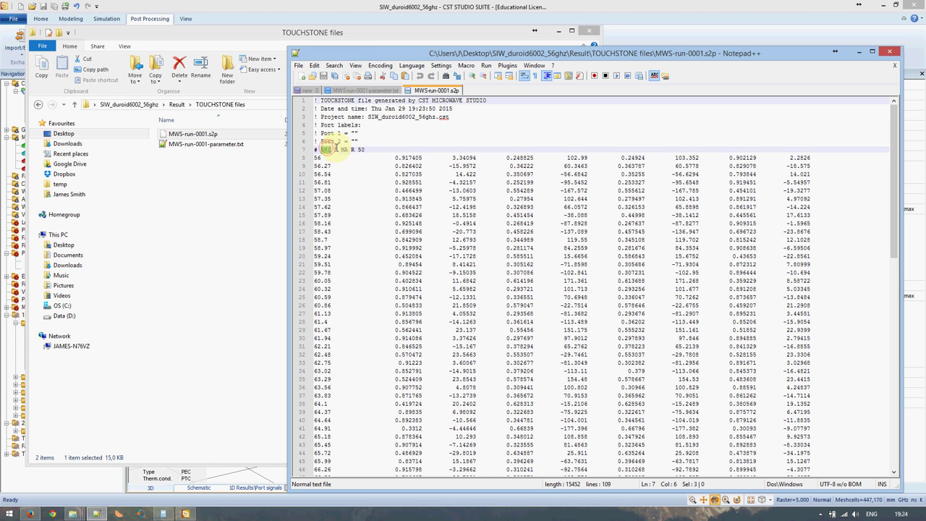
click(336, 149)
click(347, 149)
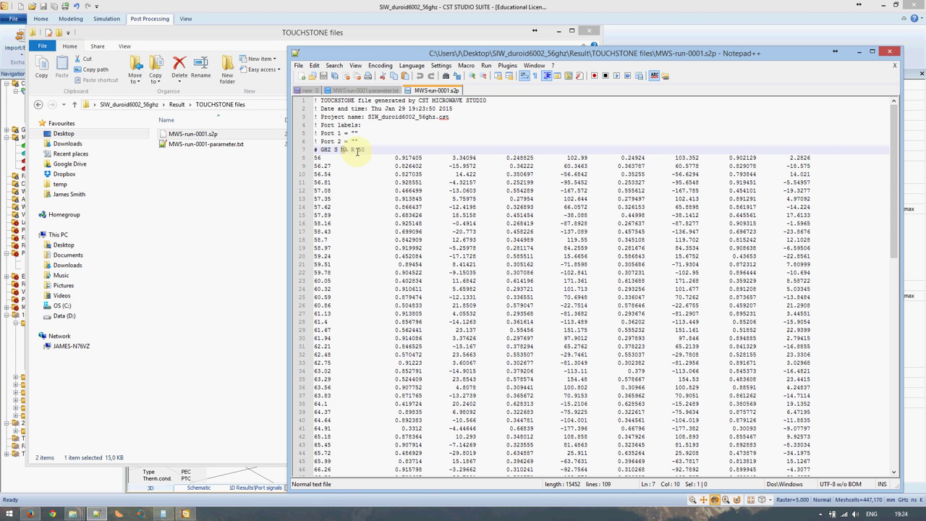
double_click(361, 150)
click(378, 150)
- Select the magnitude–angle pairs on line 8, including the value 0.917405
drag(391, 157, 477, 157)
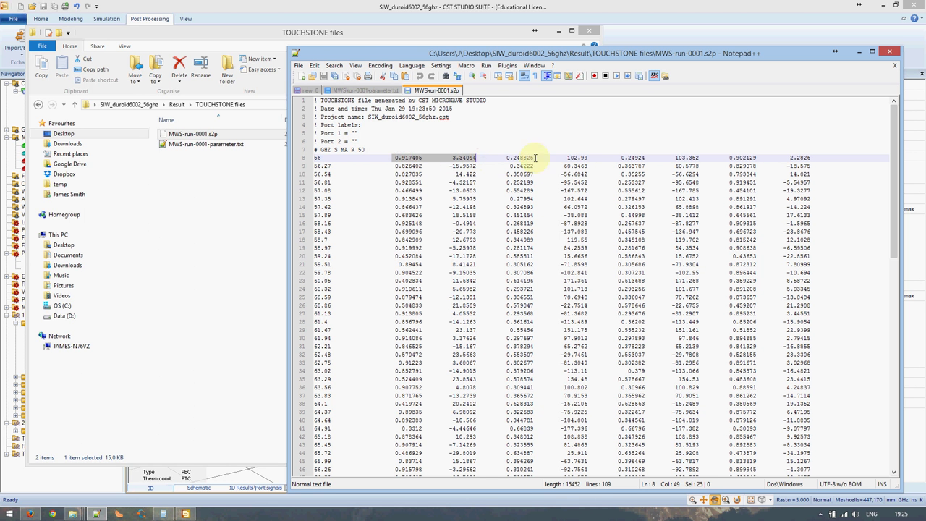
drag(506, 158, 646, 158)
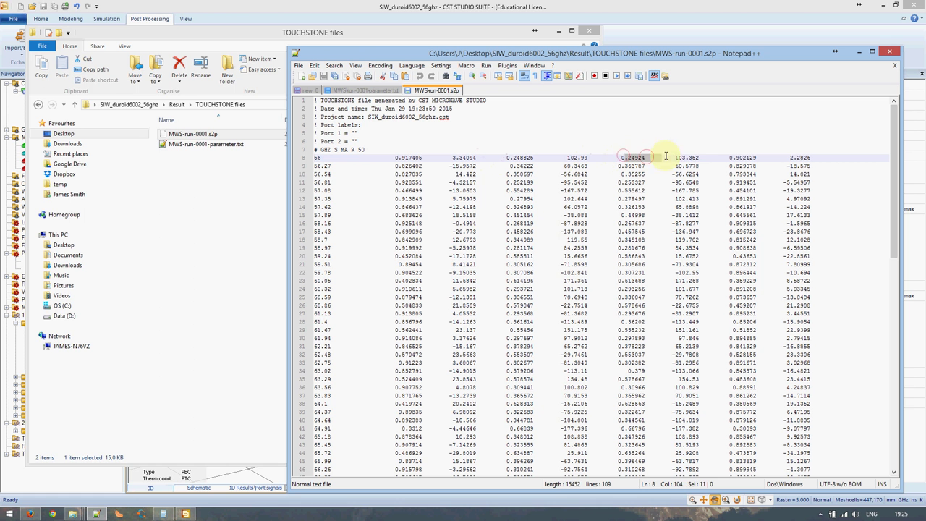
drag(727, 159, 813, 157)
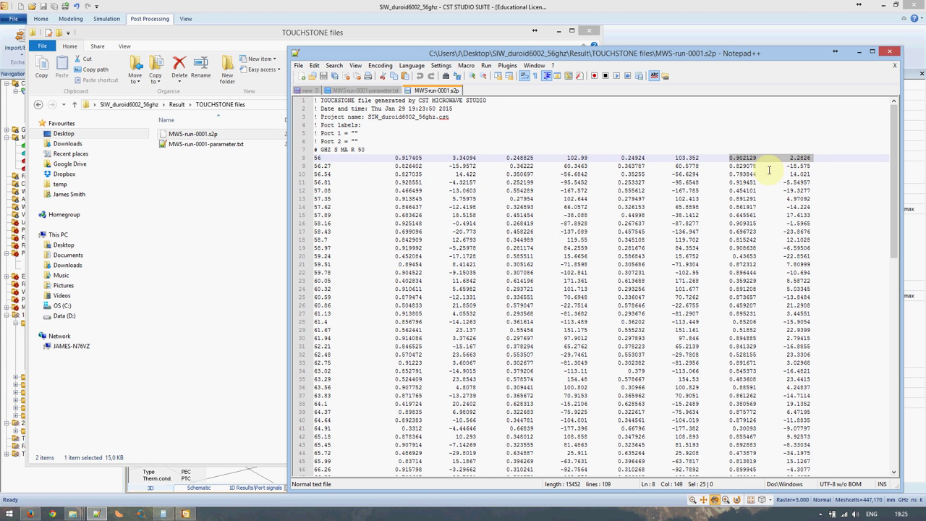
click(412, 159)
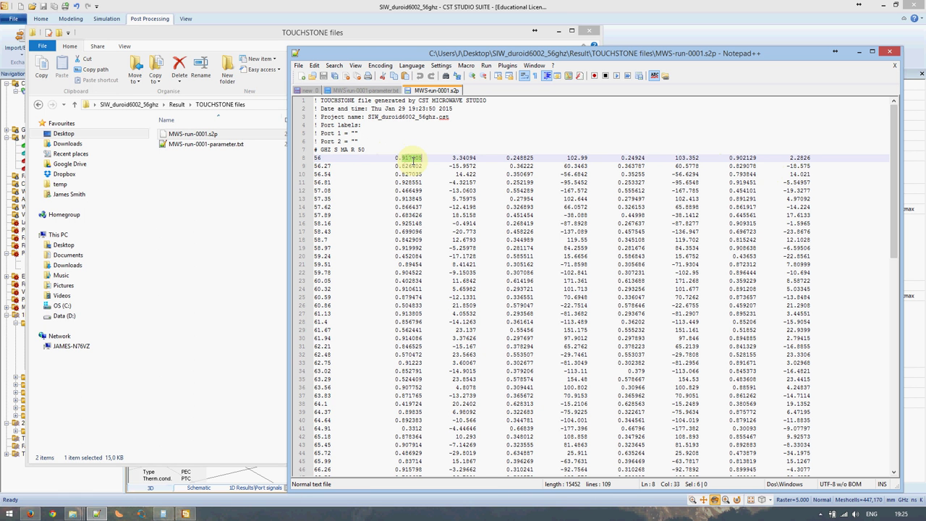
click(402, 157)
drag(396, 157, 423, 157)
drag(449, 157, 468, 168)
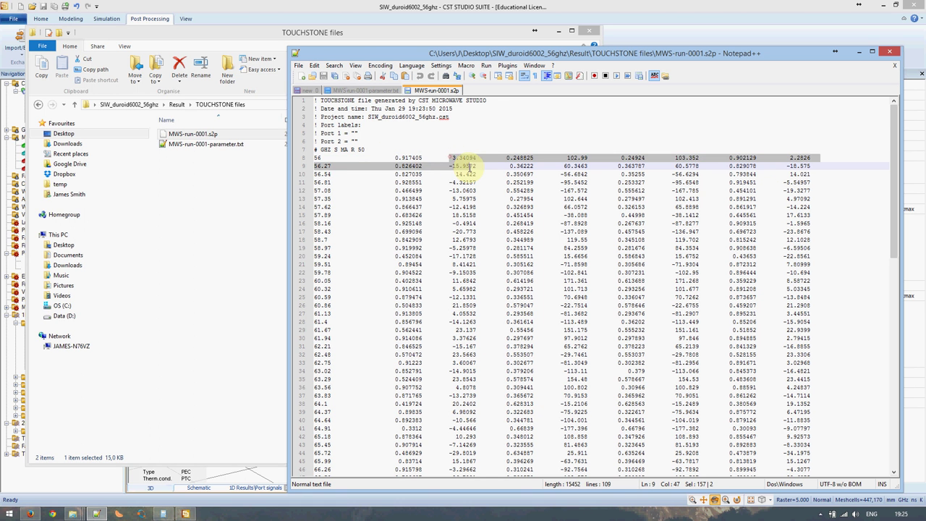
click(506, 157)
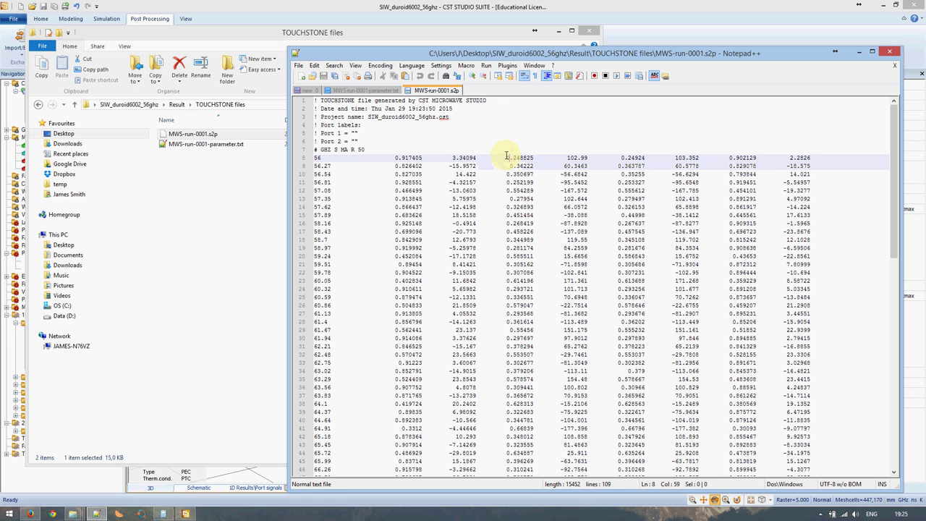
- Select the 0.248825, 102.99, 0.24924 and 103.352 data columns across lines 8–15
alt+drag(508, 155, 536, 217)
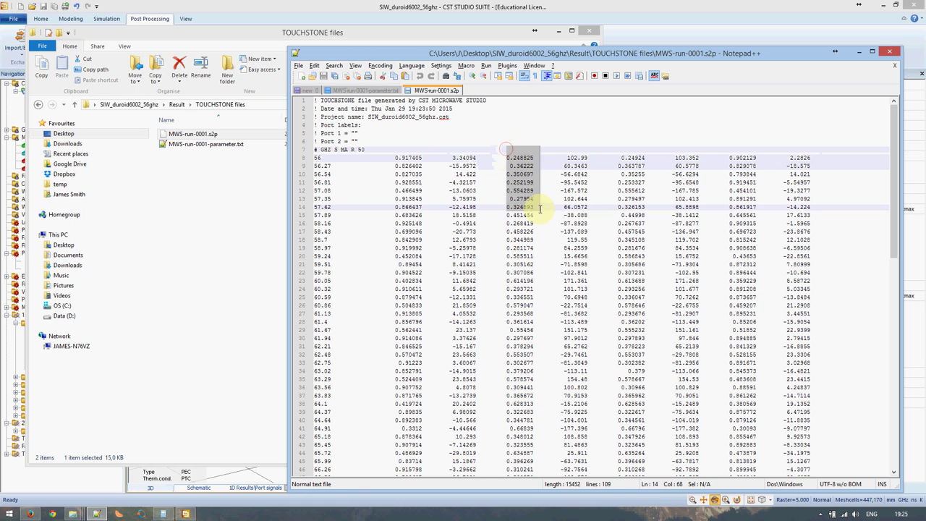
alt+drag(563, 152, 590, 224)
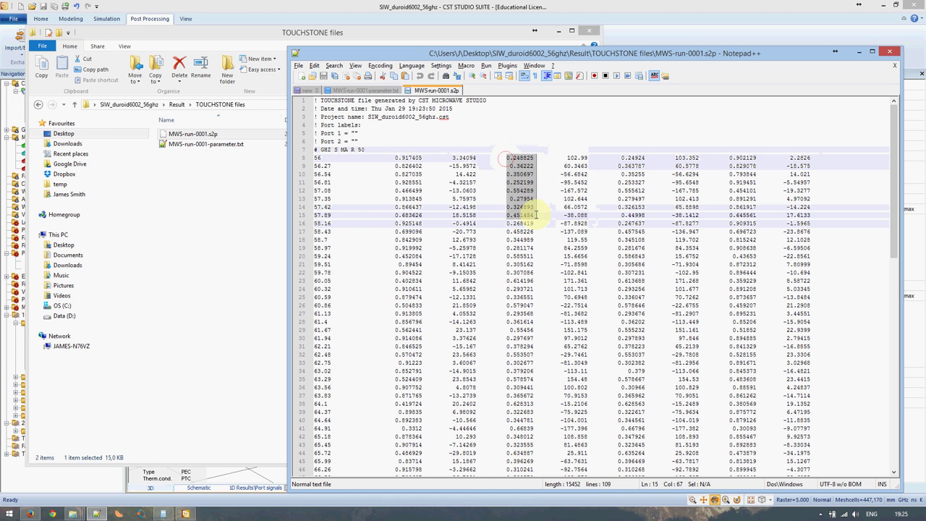
alt+drag(616, 154, 646, 230)
alt+drag(673, 154, 713, 230)
click(680, 166)
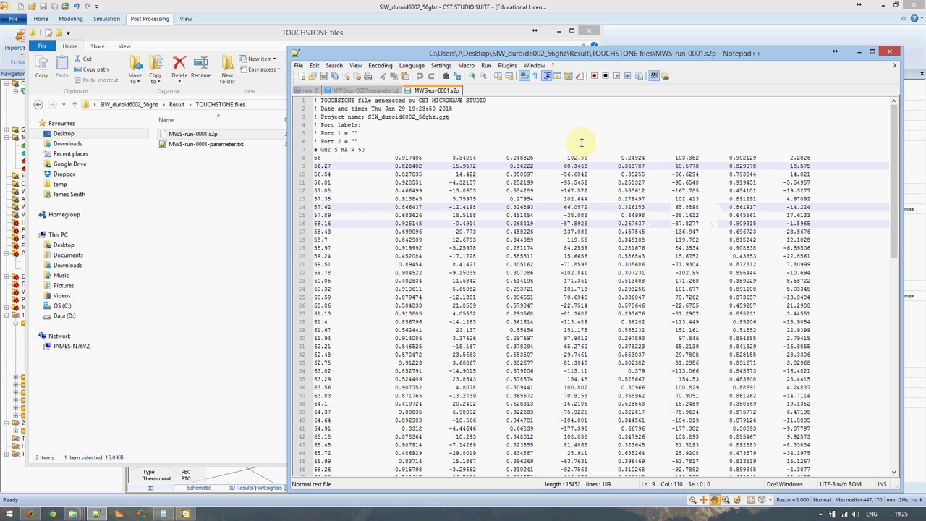